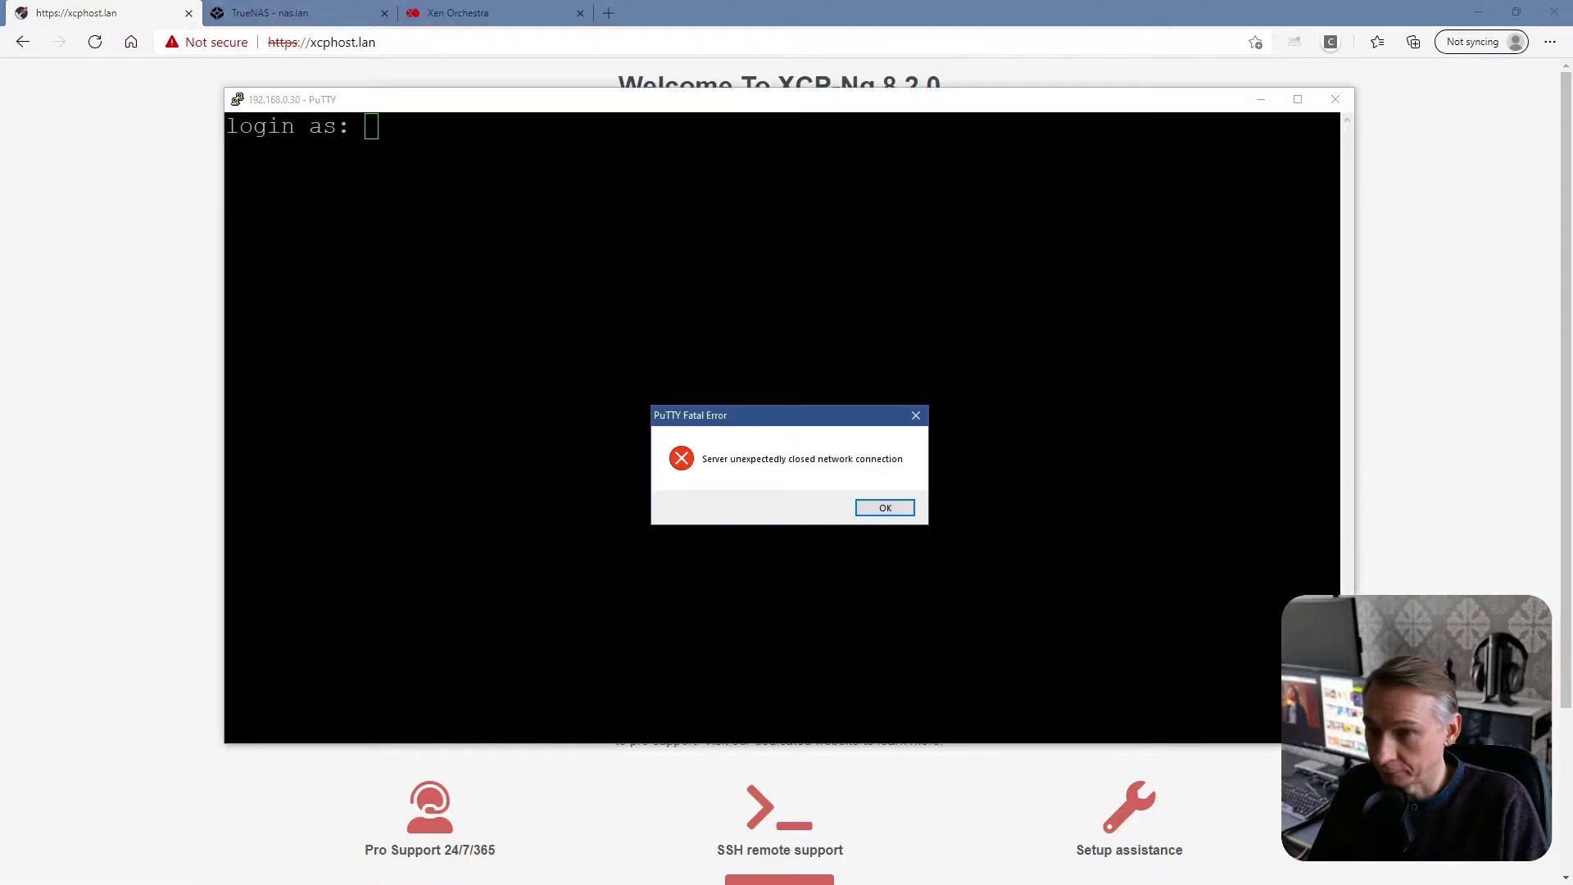
Dismiss the connection error and replace the dropped PuTTY session with a new one to 192.168.0.30
click(886, 507)
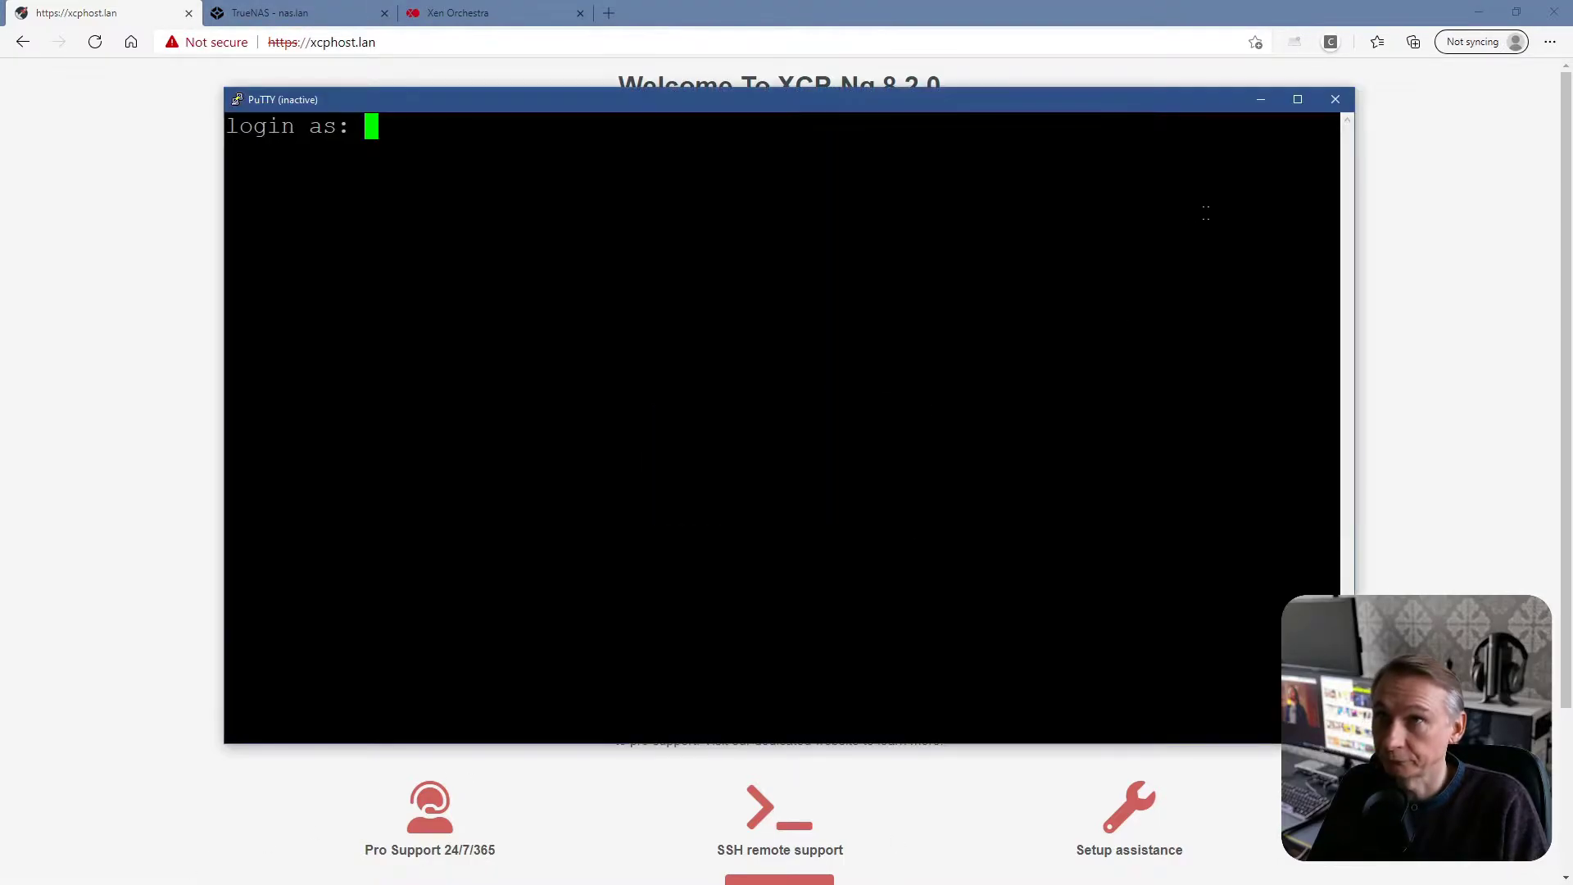
click(1337, 99)
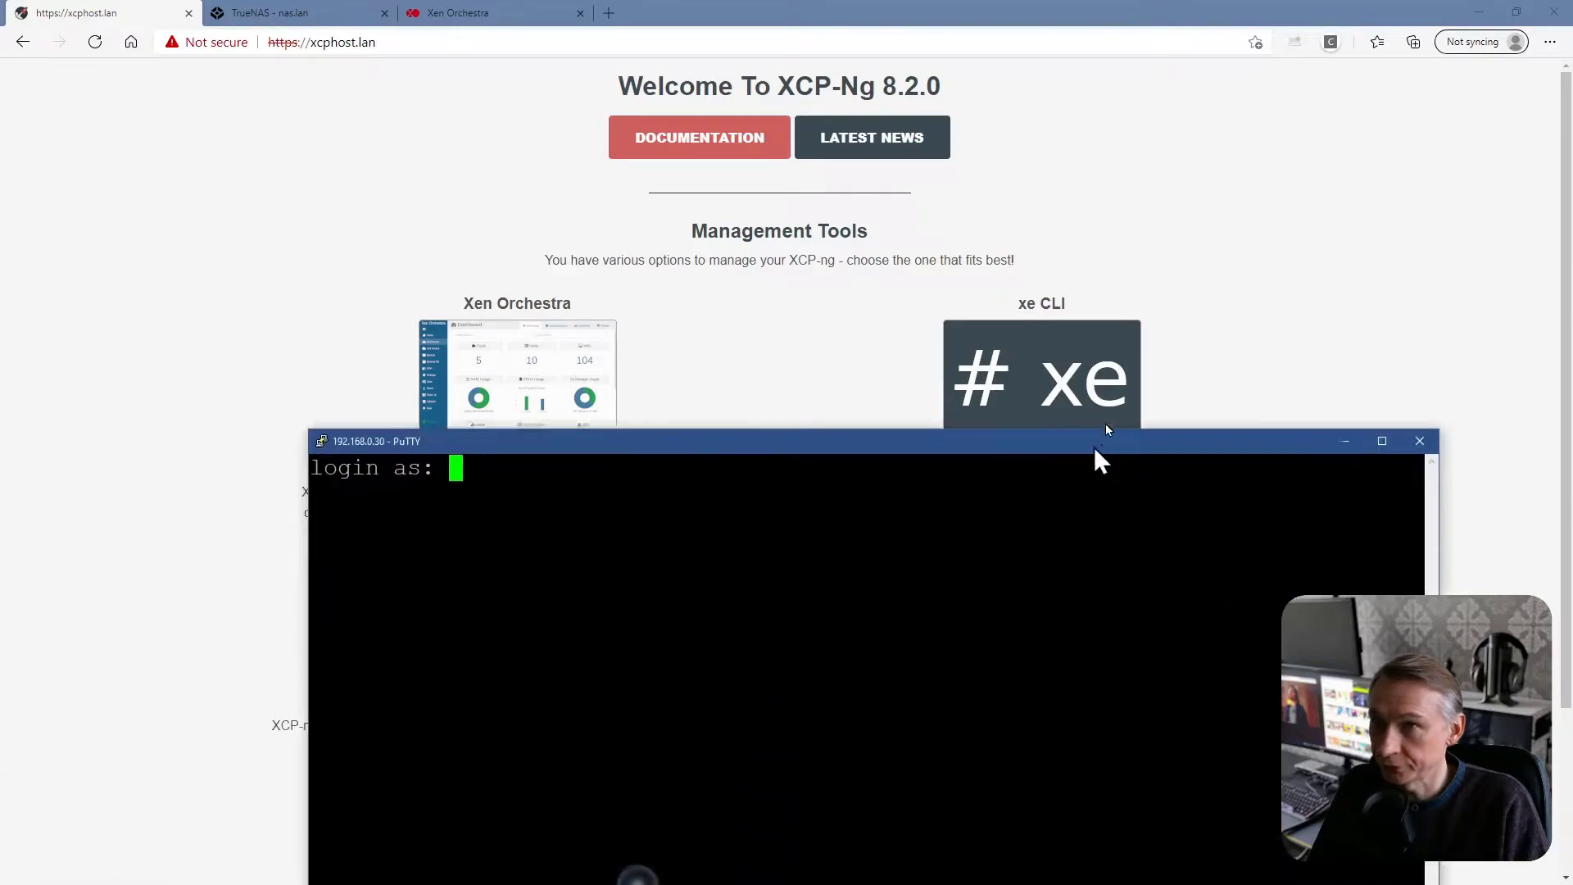
drag(1096, 450, 848, 101)
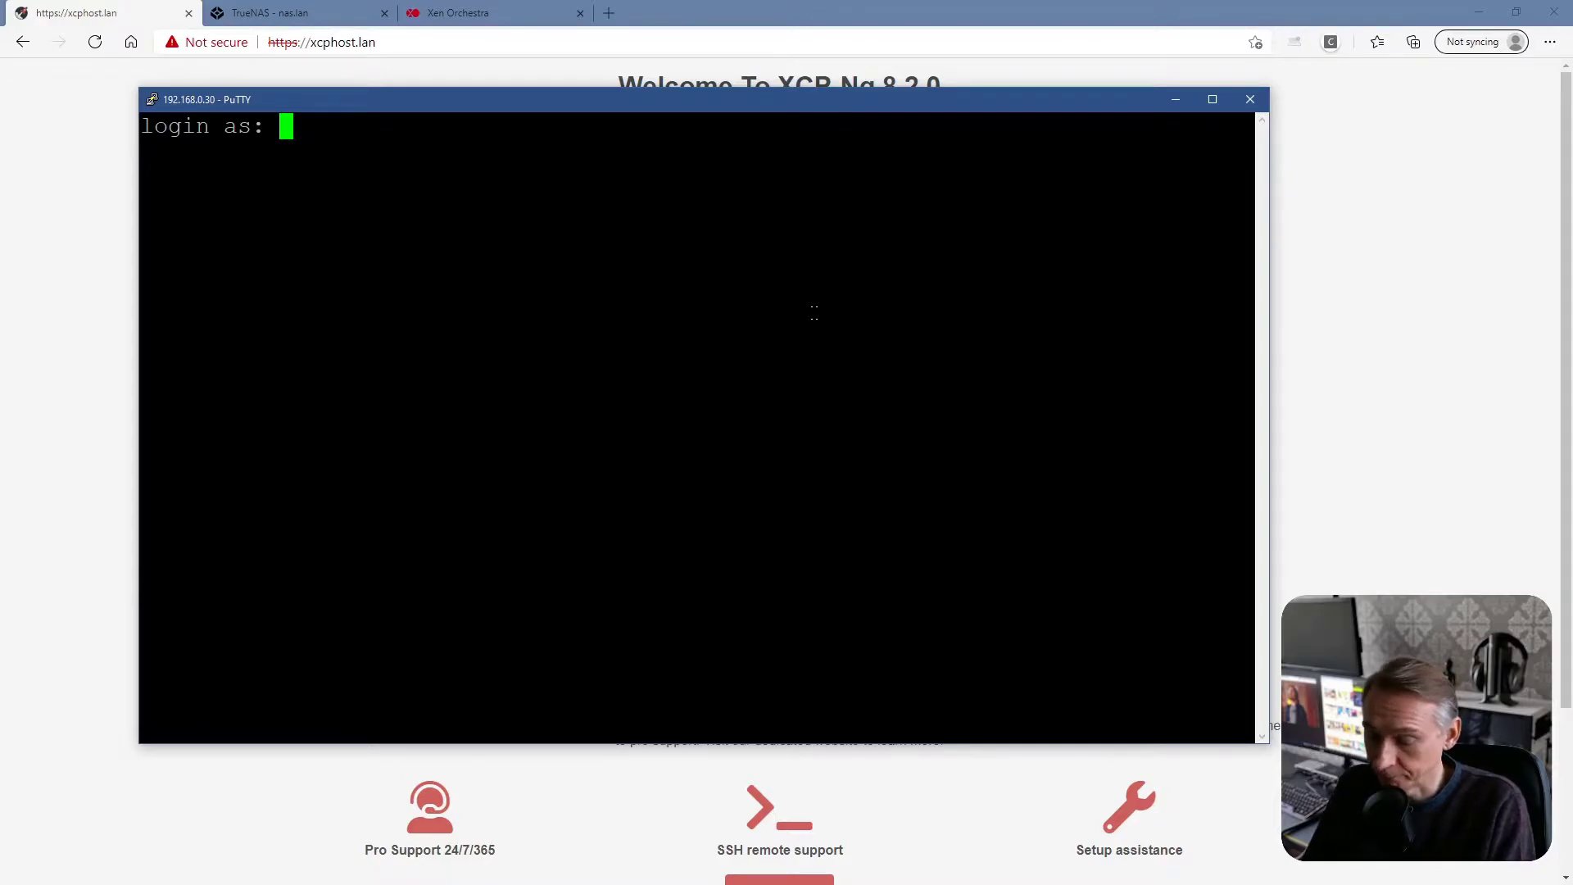
Log in to the XCP-ng host over SSH as root with the account password
text(chri)
key(BackSpace)
key(BackSpace)
key(BackSpace)
key(BackSpace)
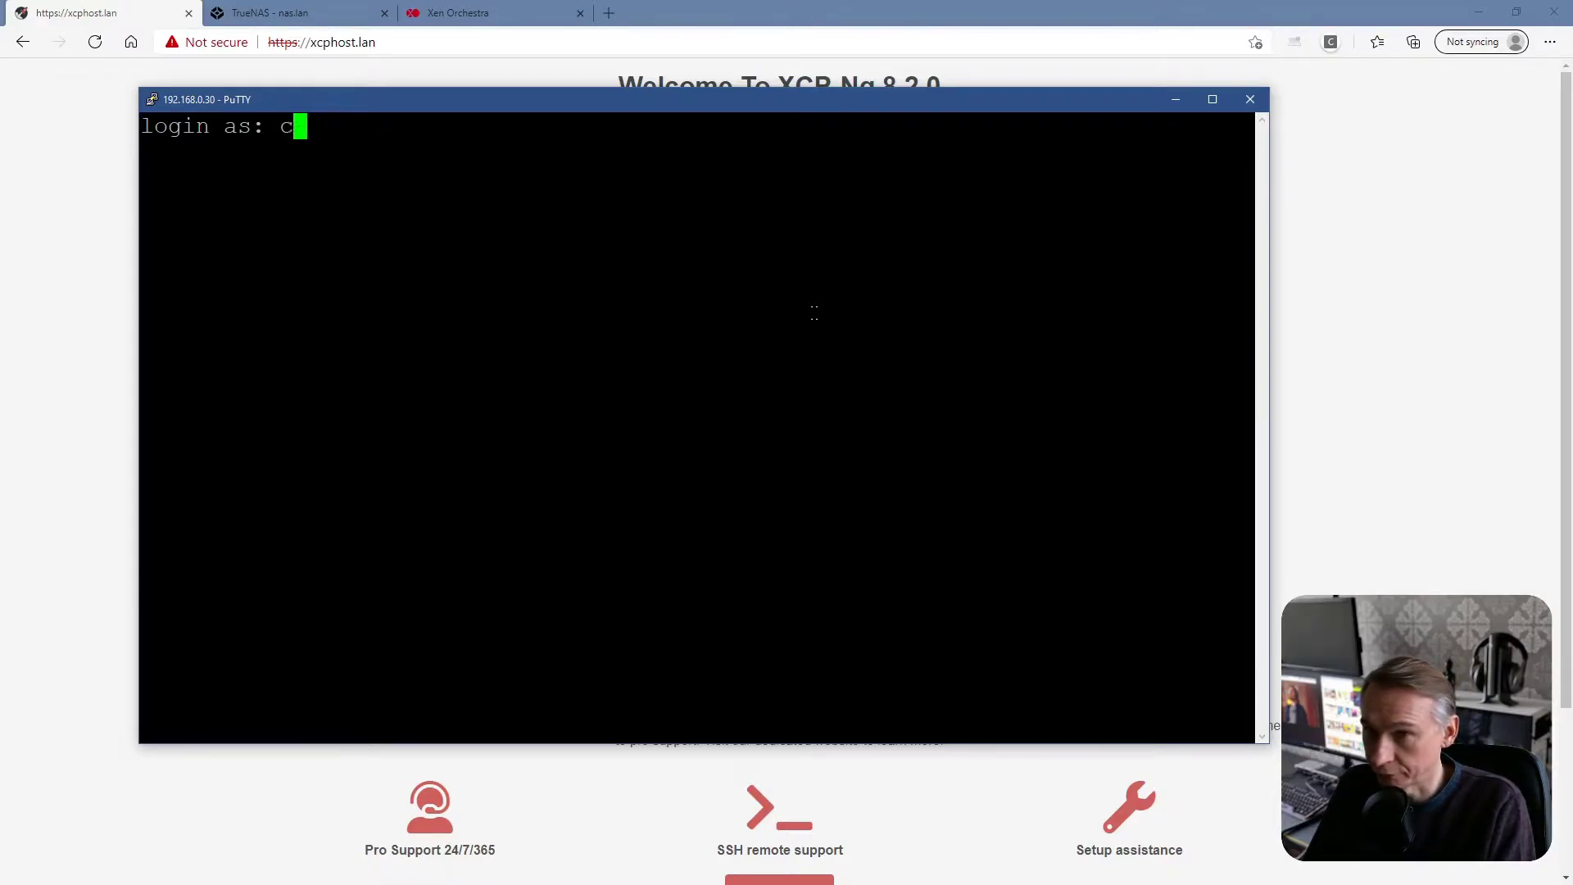
text(root)
key(Return)
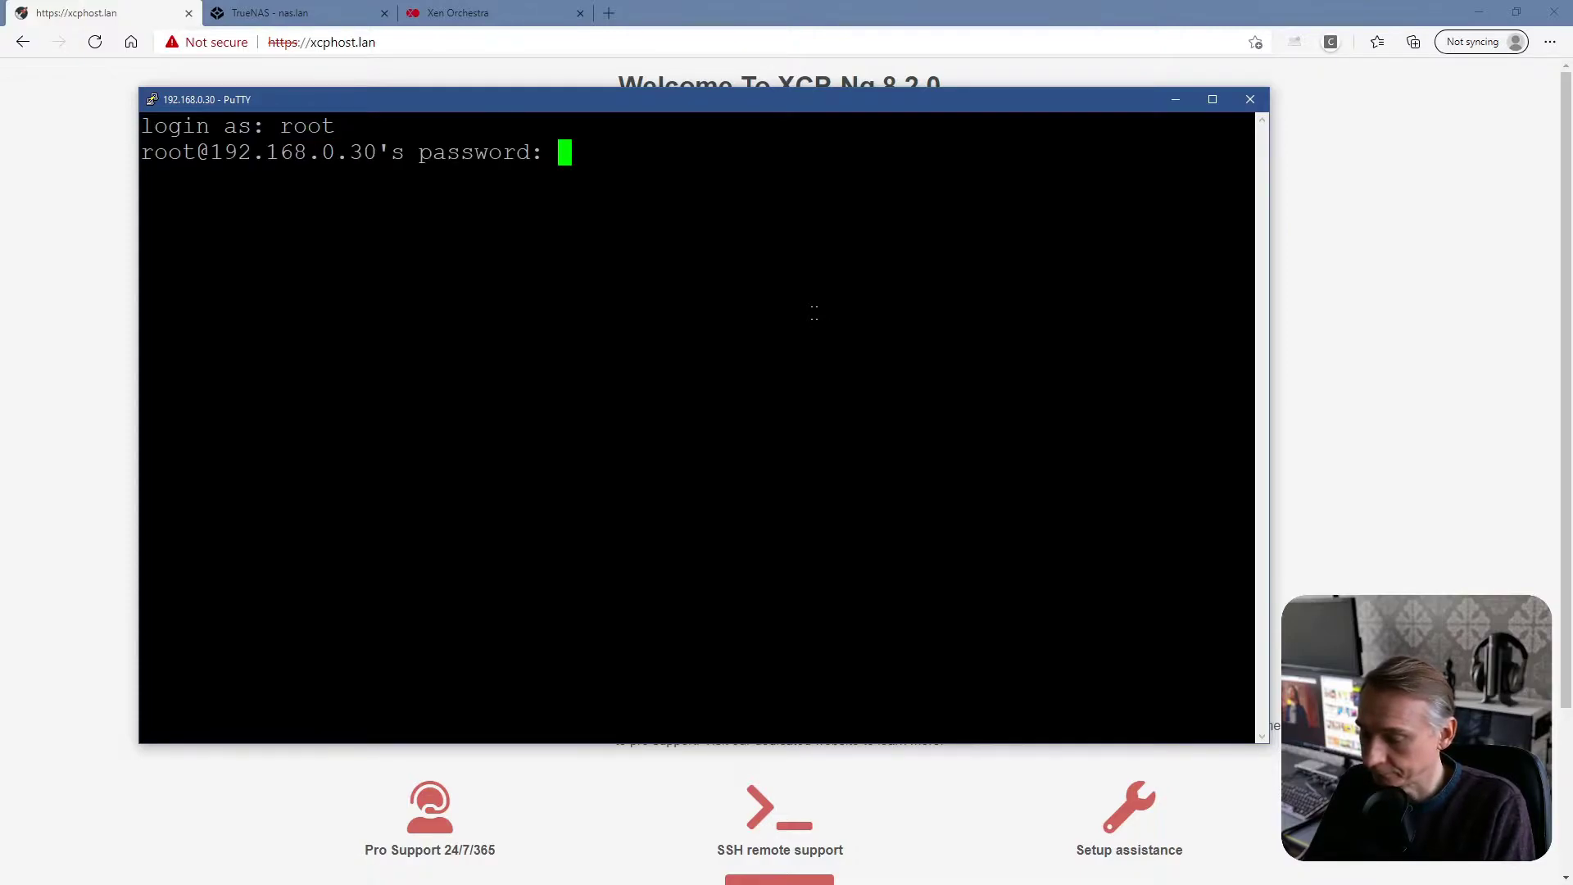
key(Return)
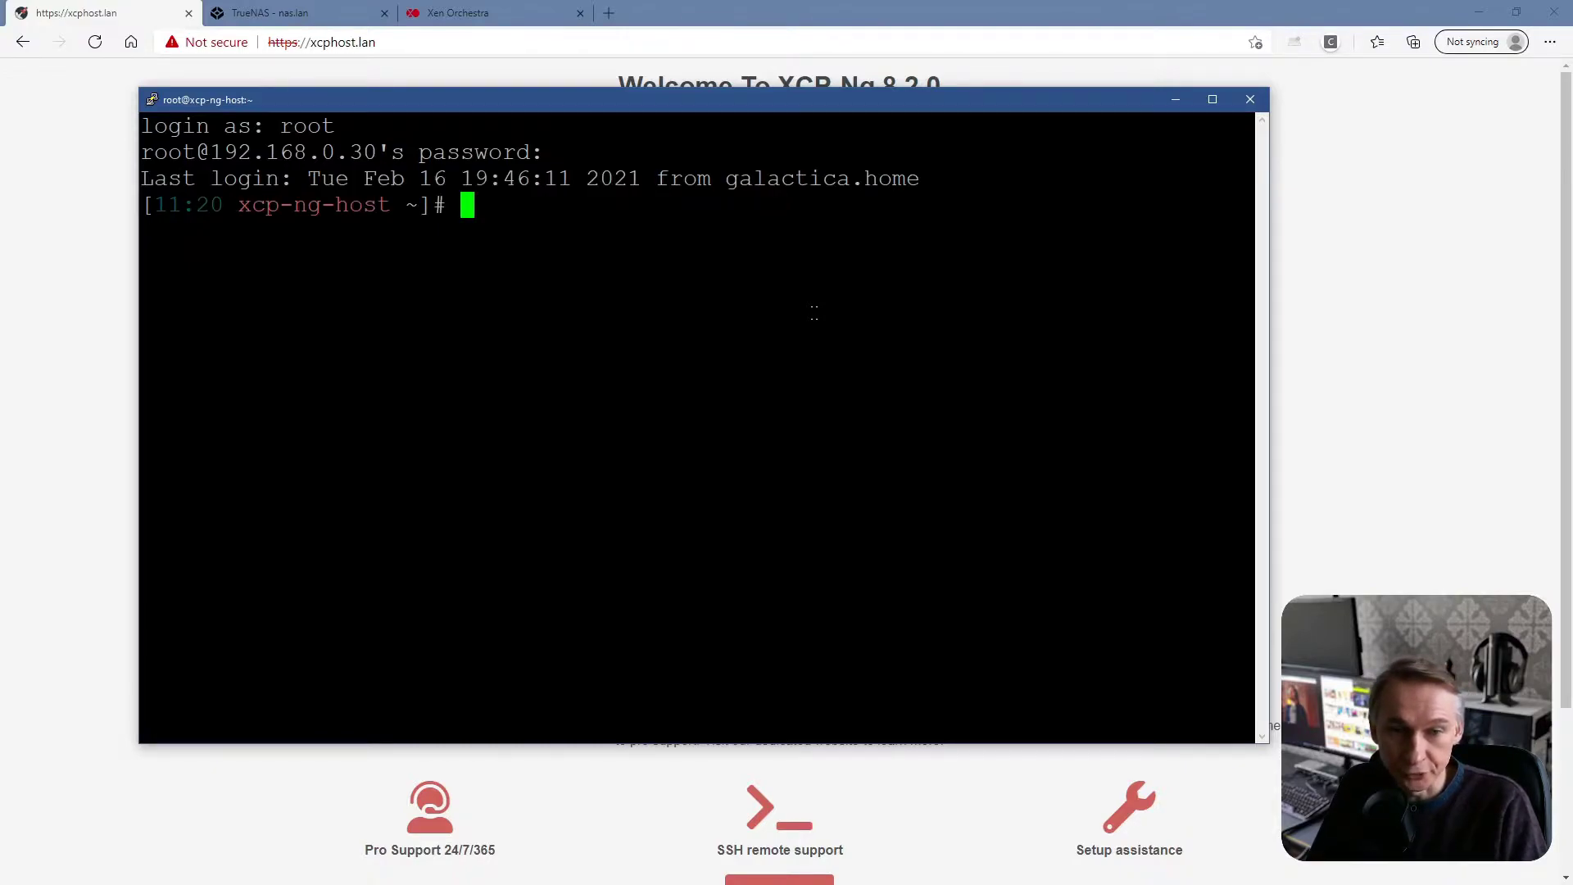
Run xe and then xe help to view the command line usage and the common command list
text(xe)
key(Return)
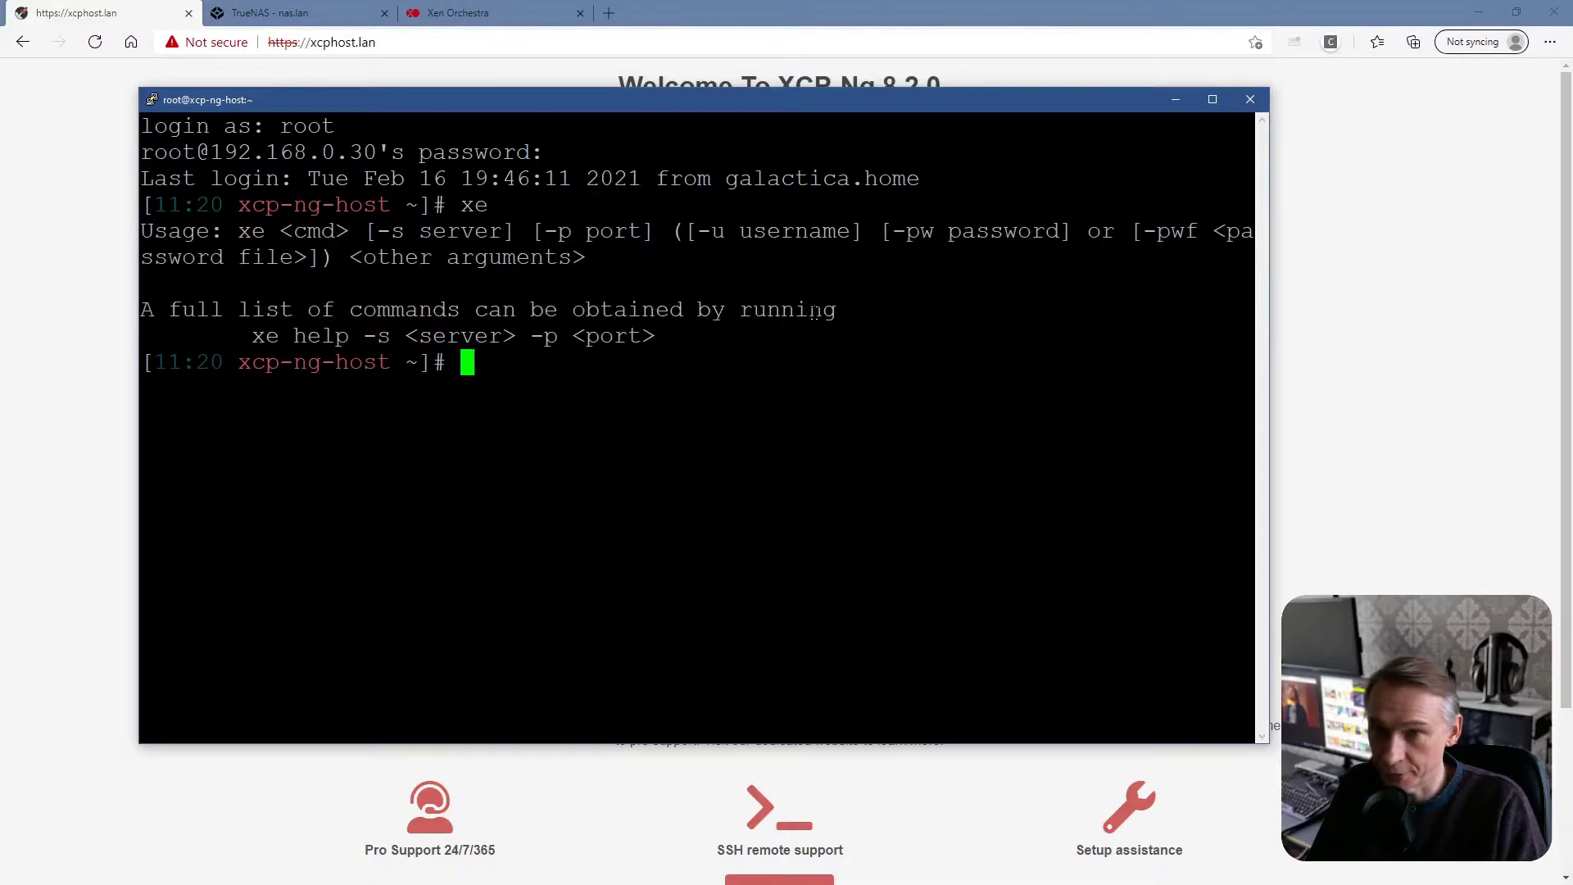
text(xe)
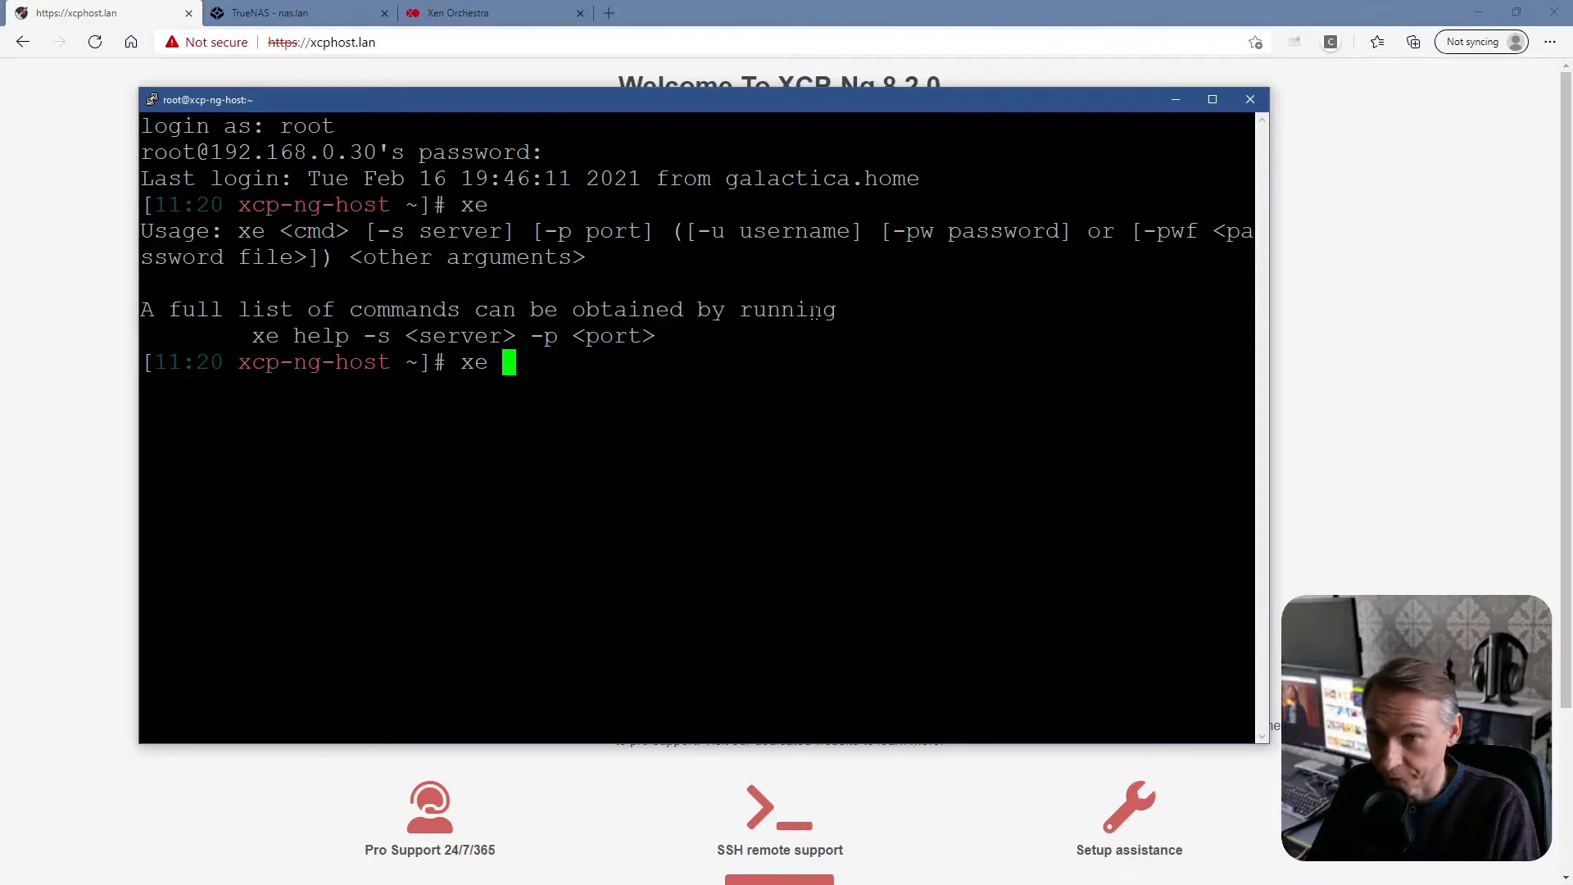
text( help)
key(Return)
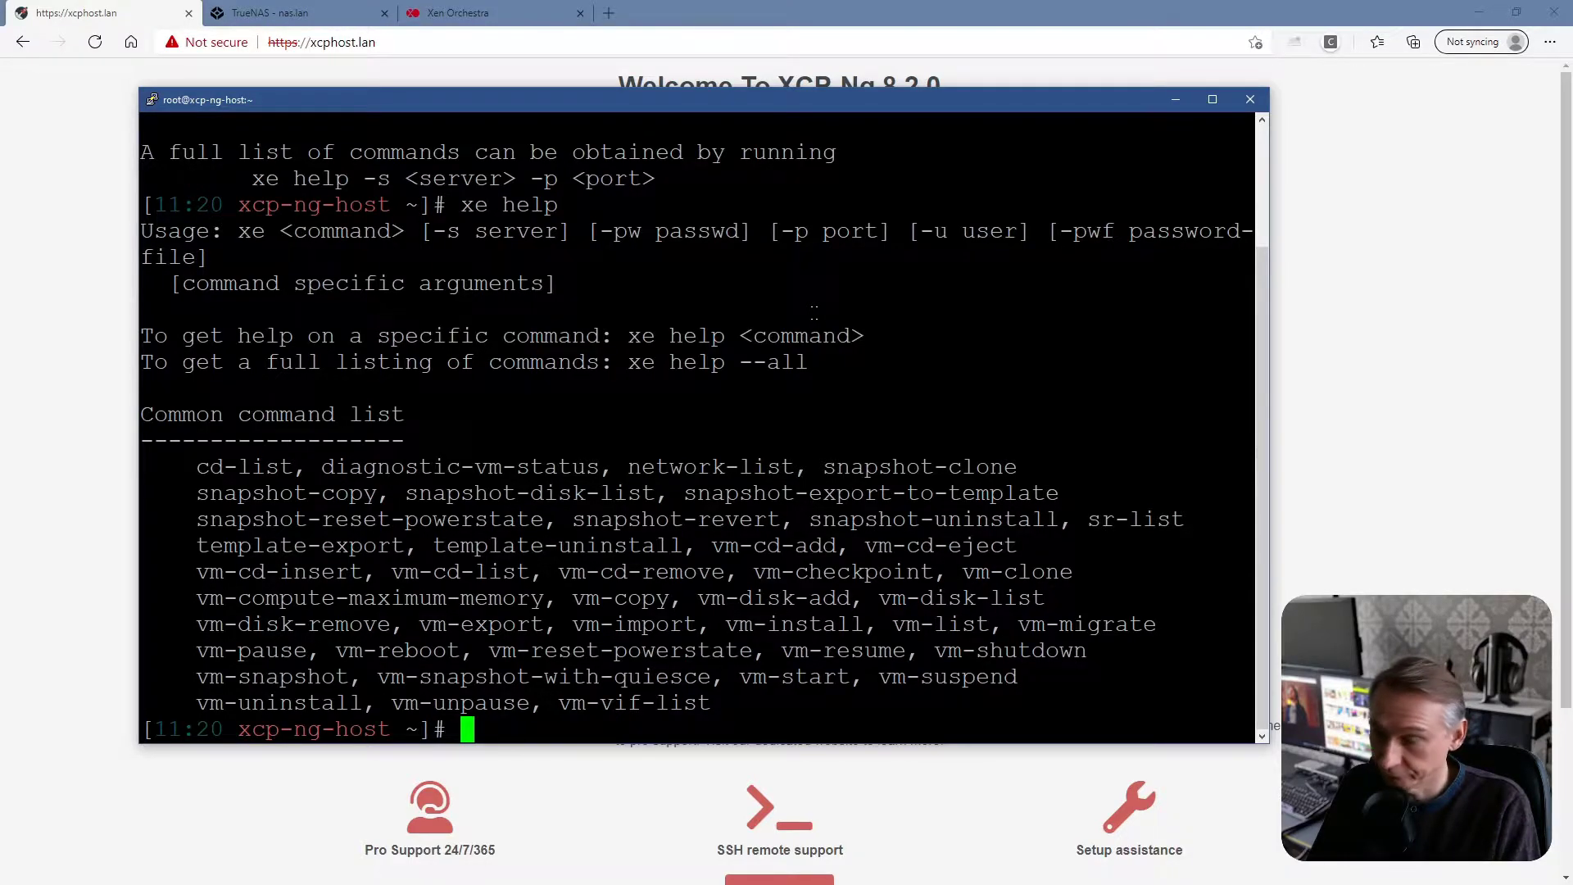
Launch the host's text-based configuration console with the xsconsole command
text(xs)
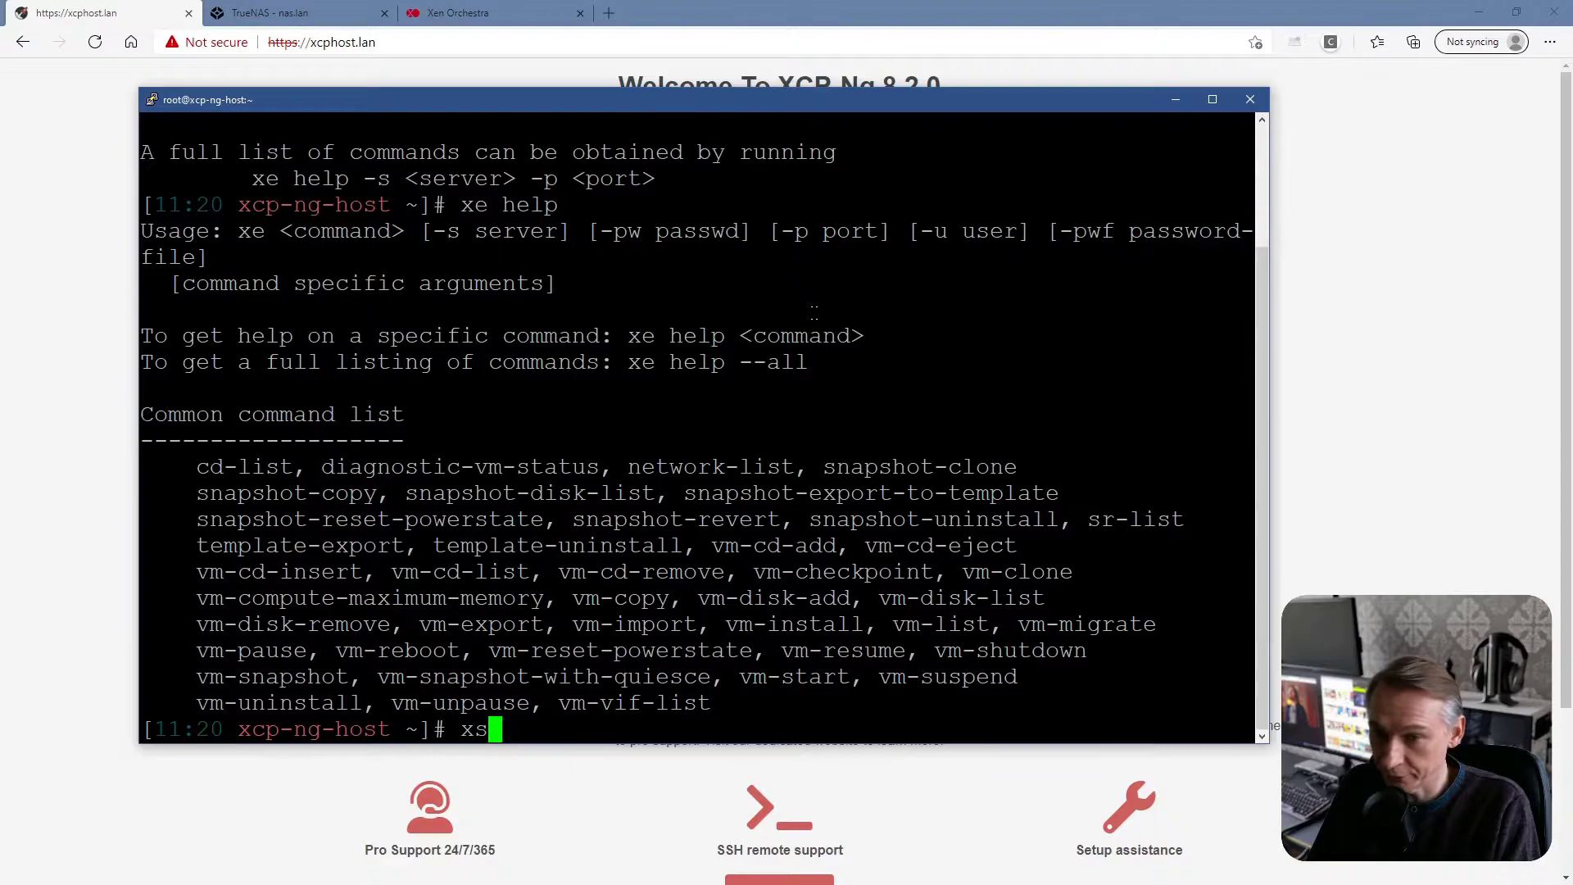
text(console)
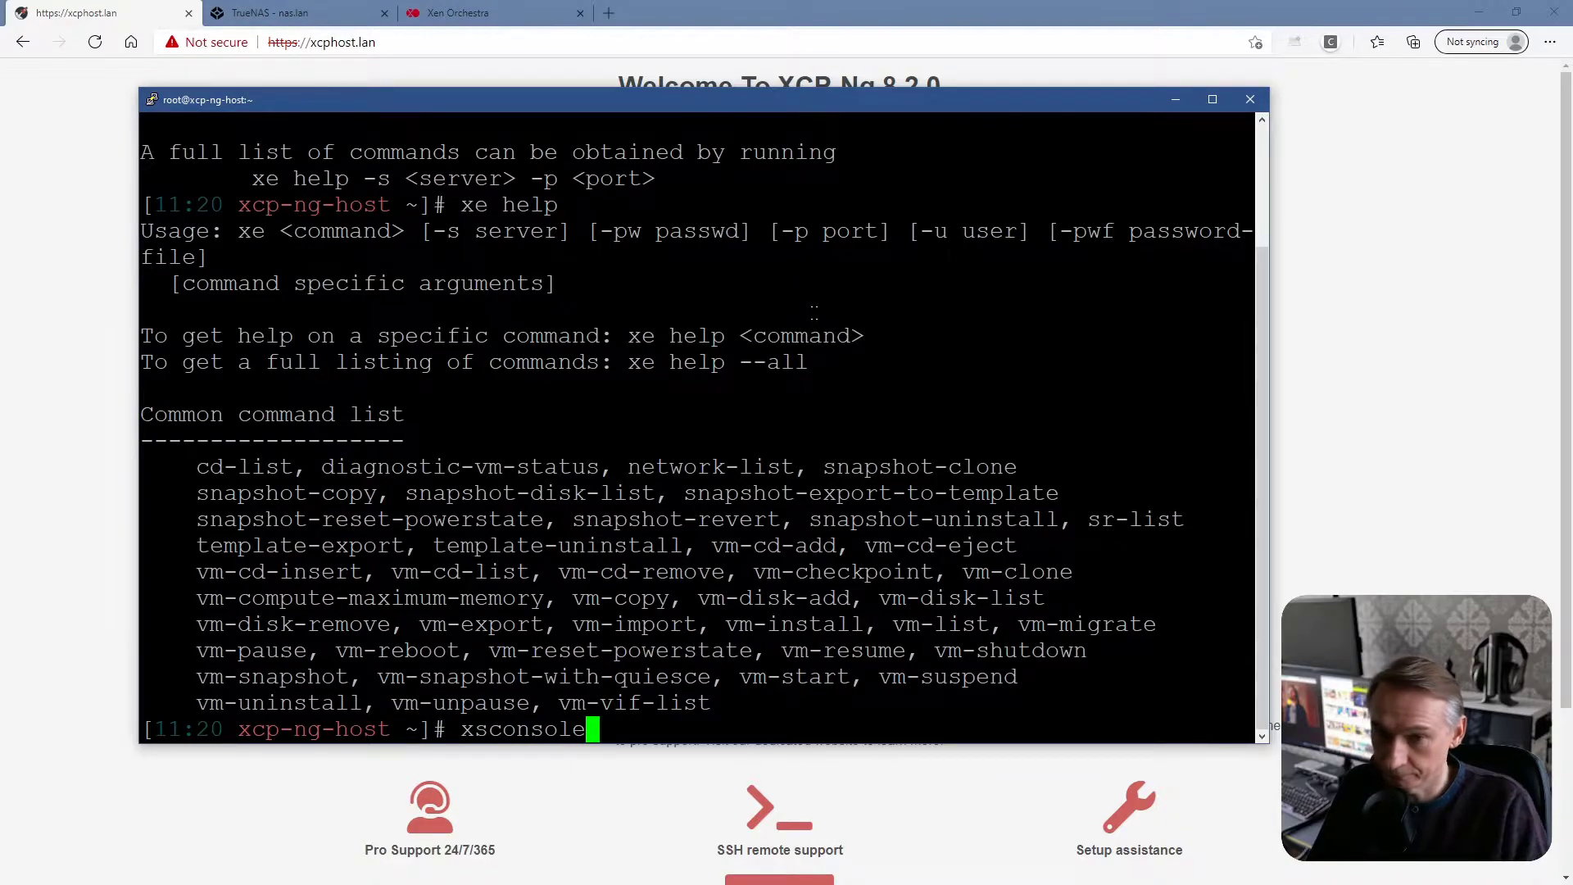
key(Return)
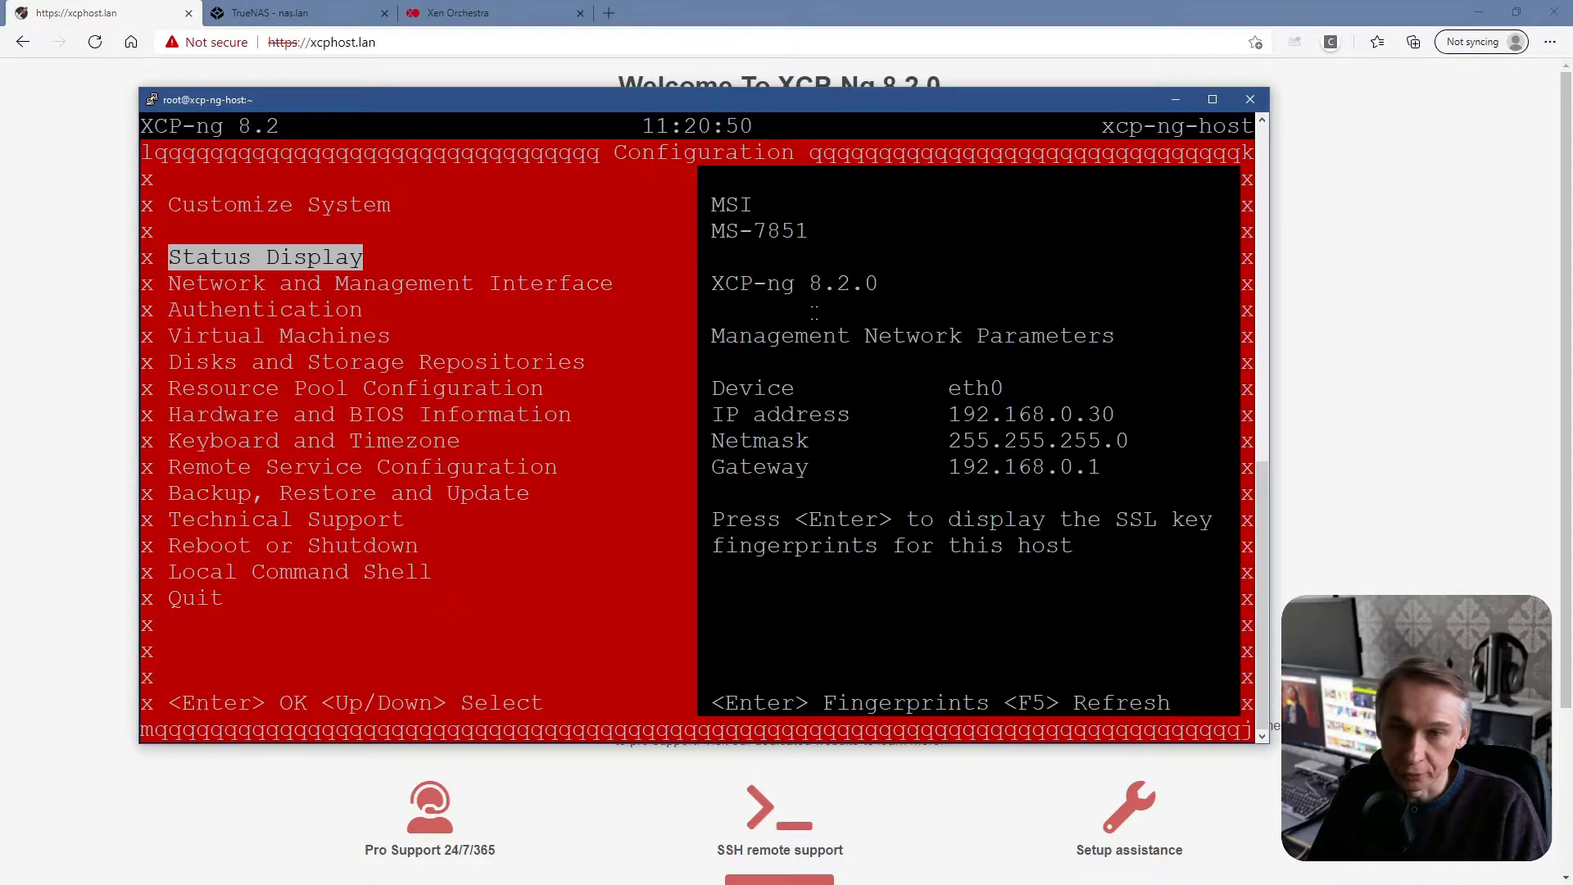
Browse the configuration entries, view the processor and system memory details under Hardware and BIOS Information, and return to the main list
key(Down)
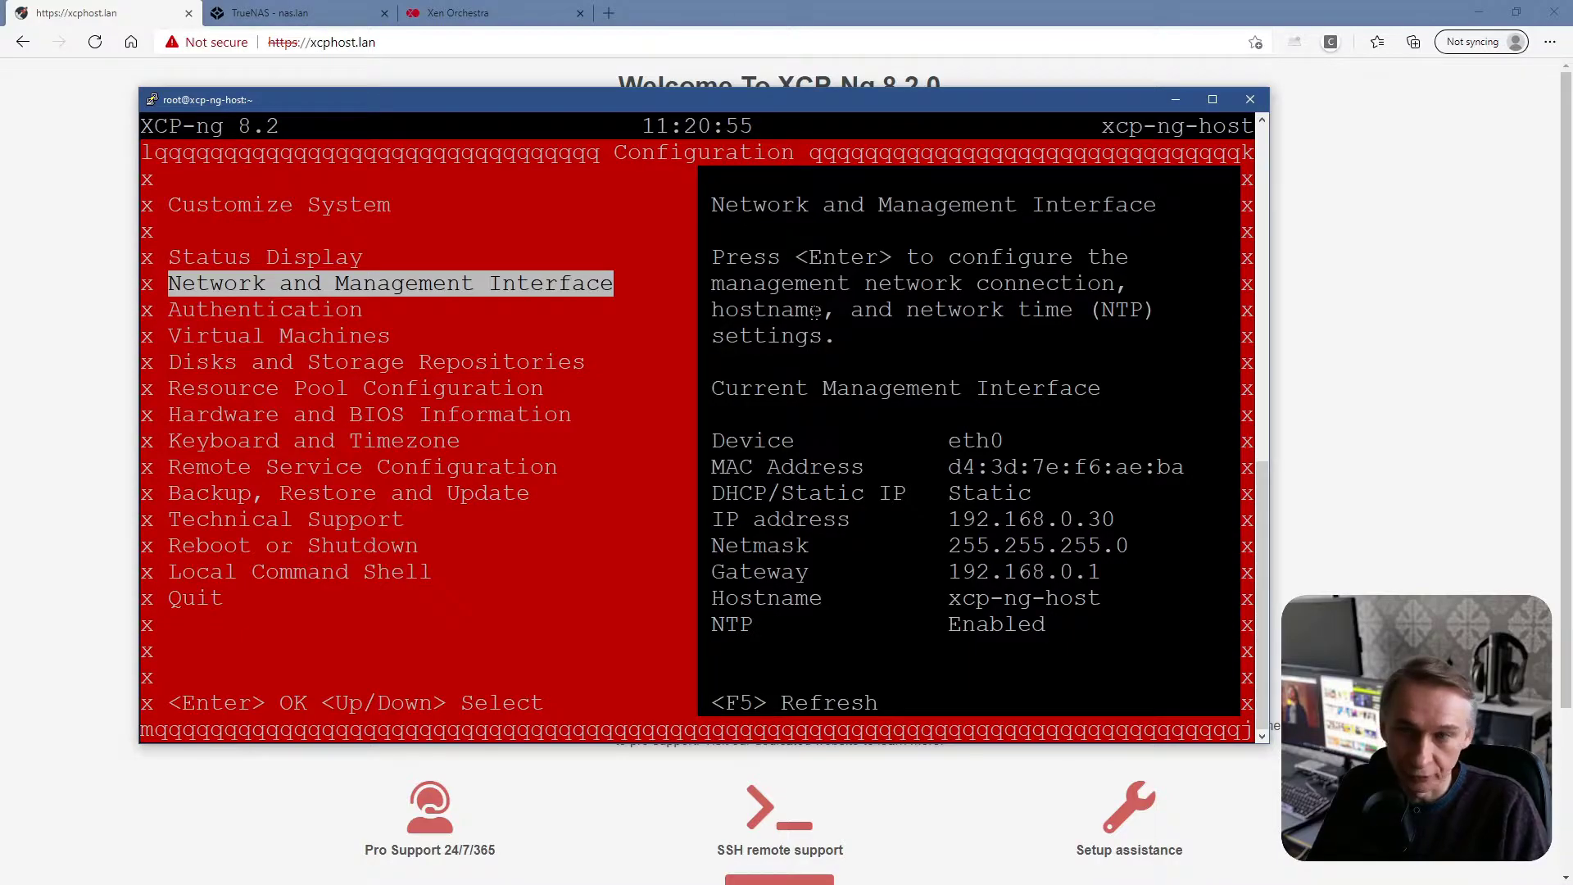
key(Down)
key(Down)
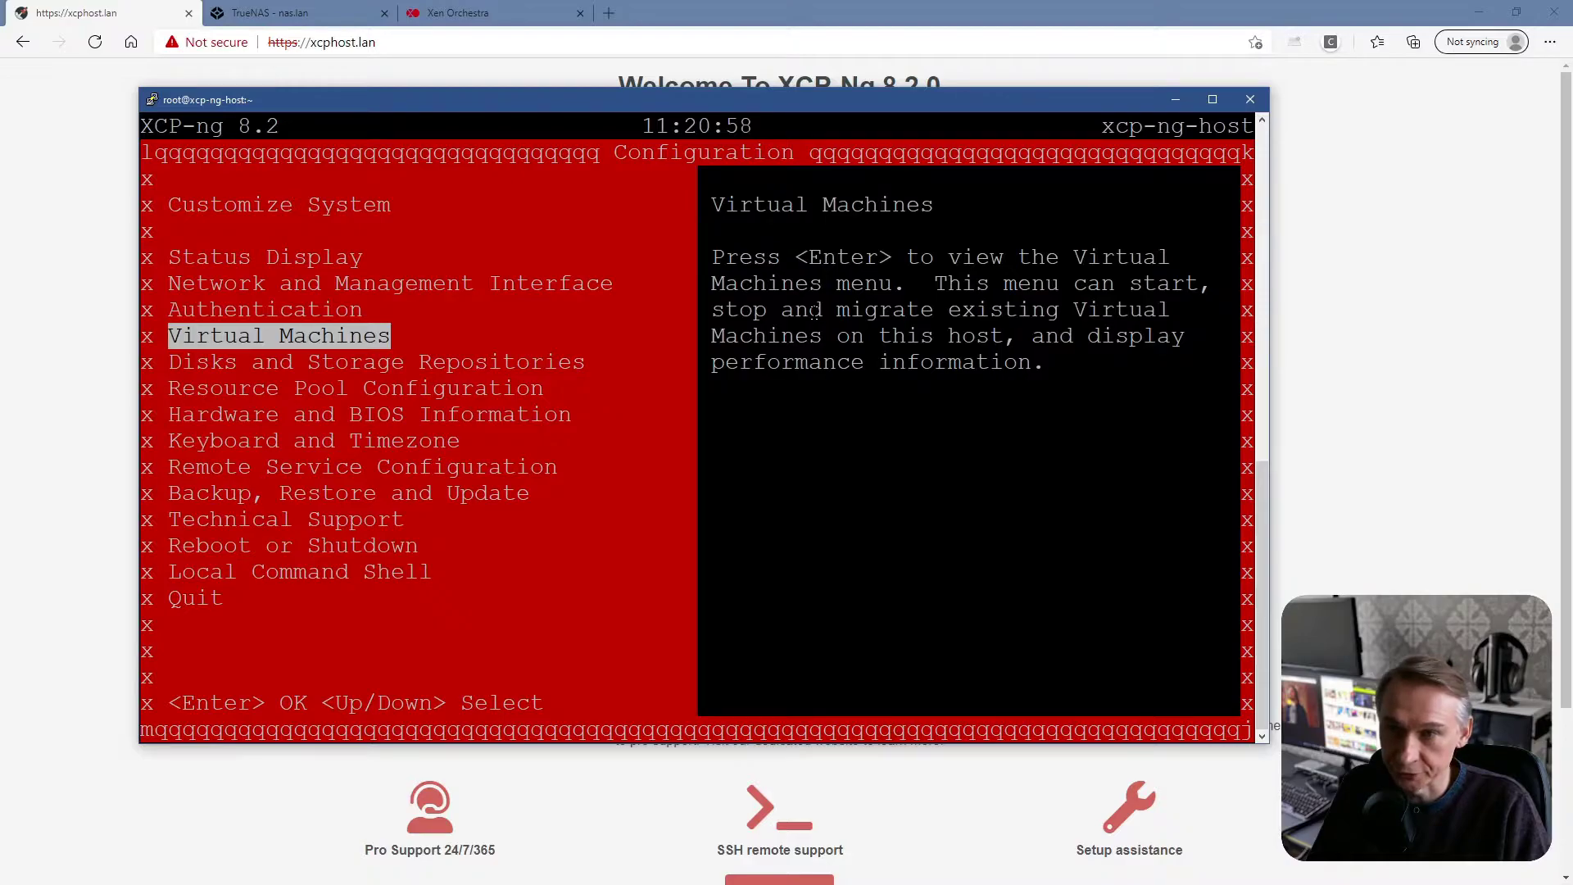
key(Down)
key(Down)
key(Down)
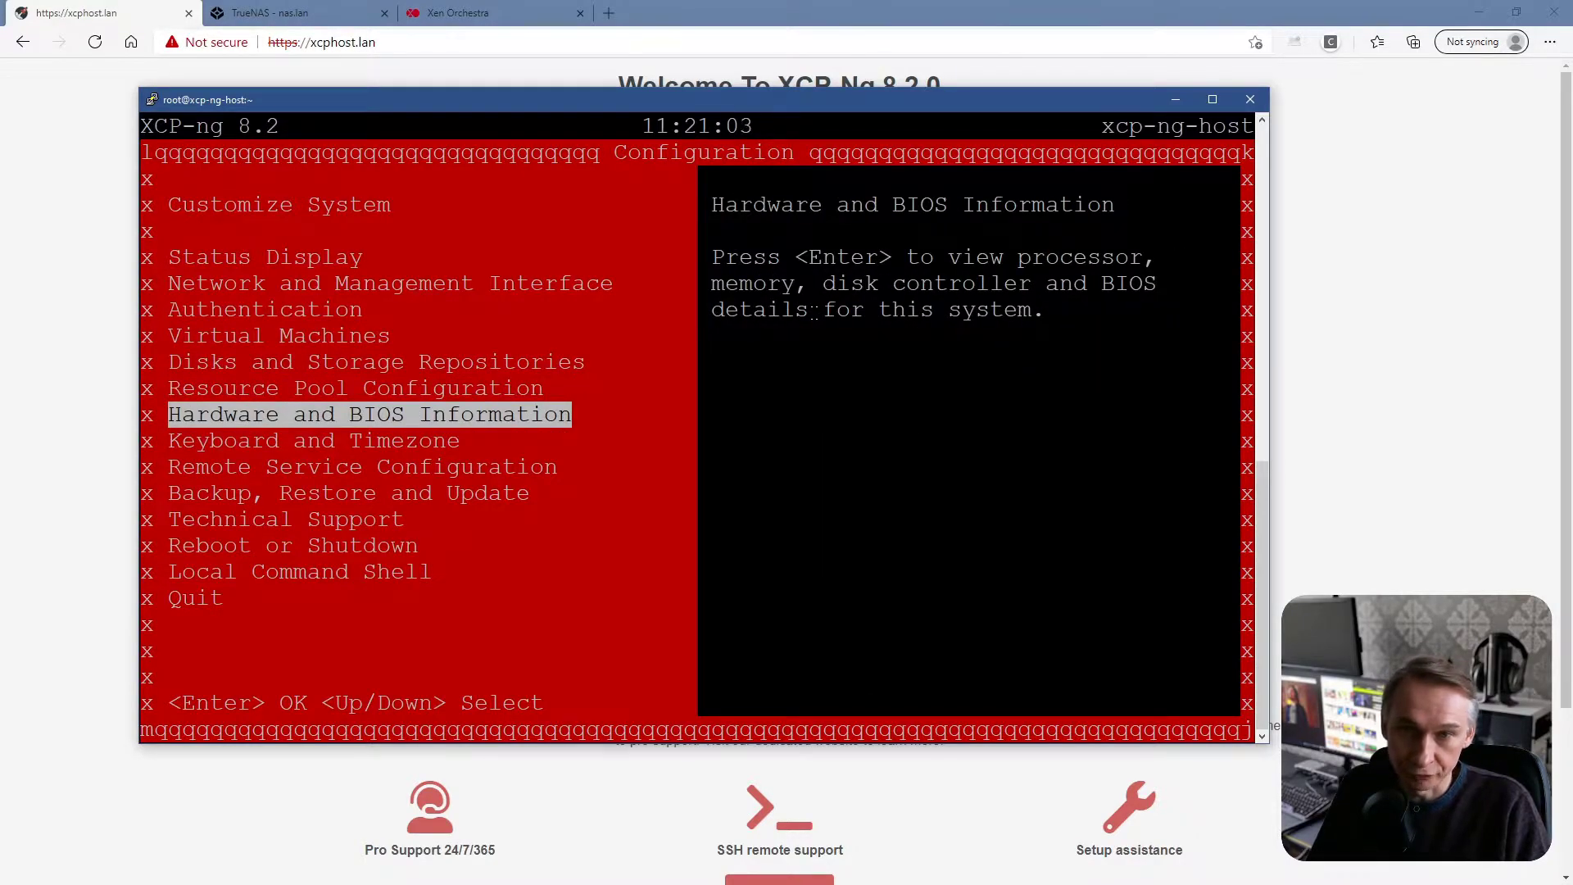
key(Return)
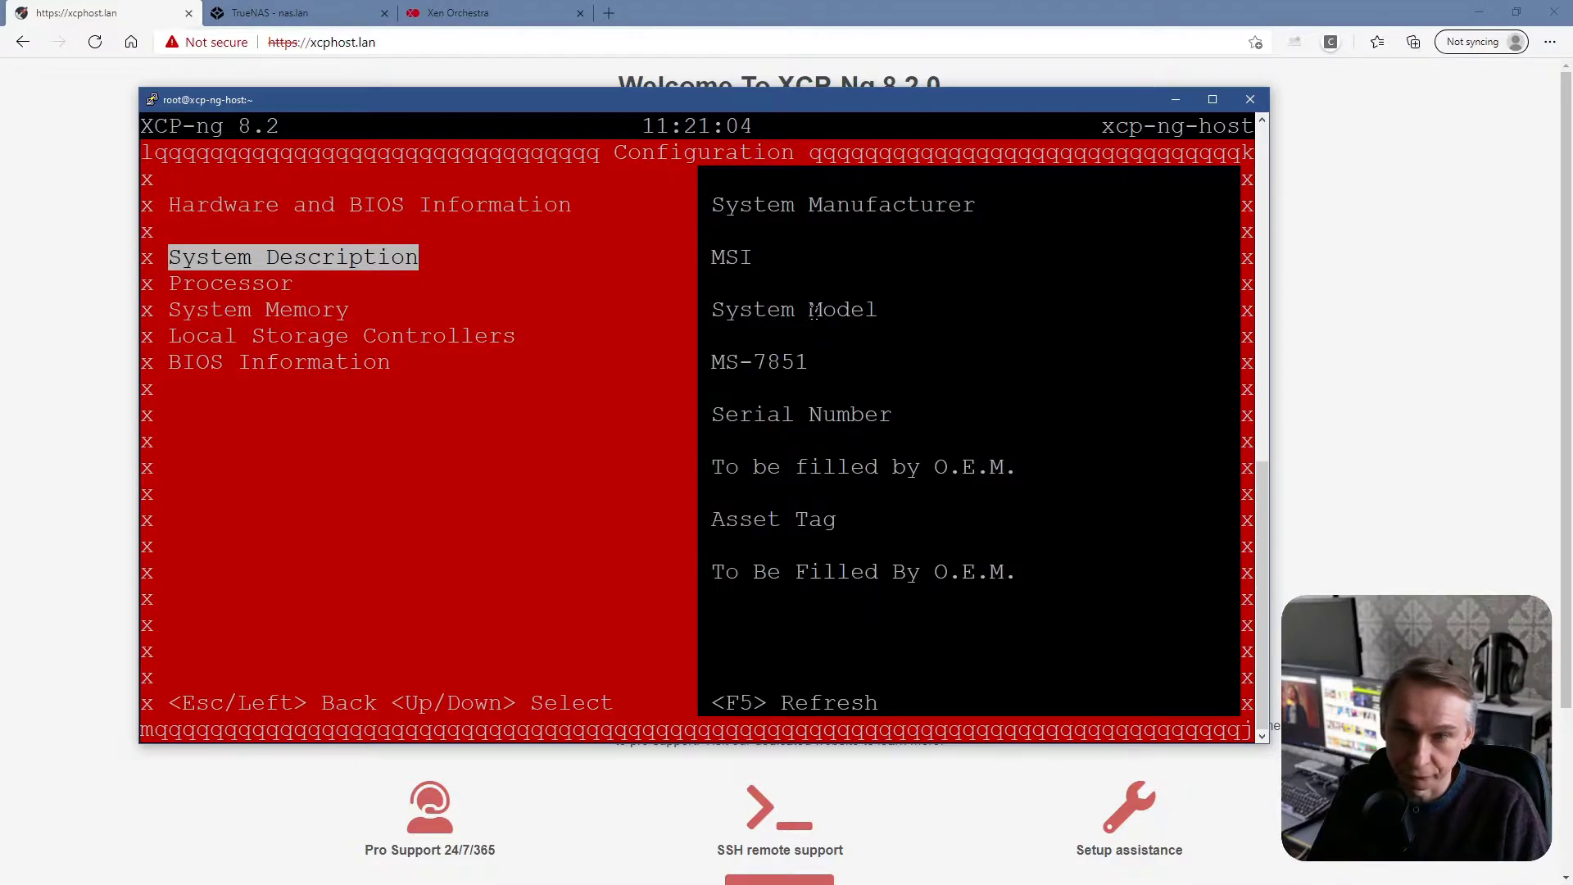
key(Down)
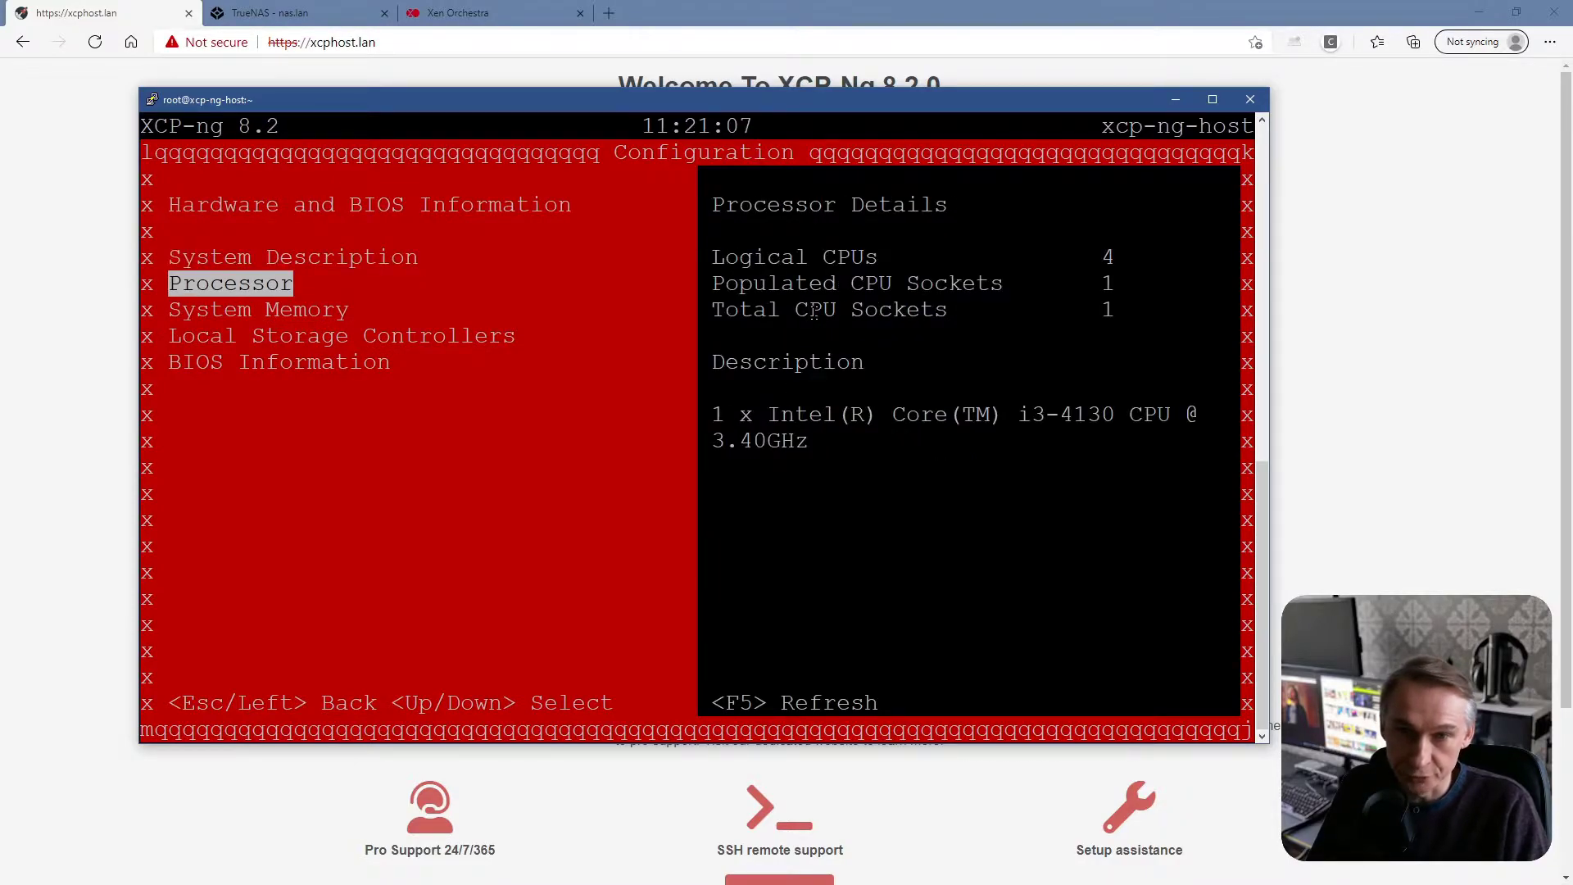
key(Down)
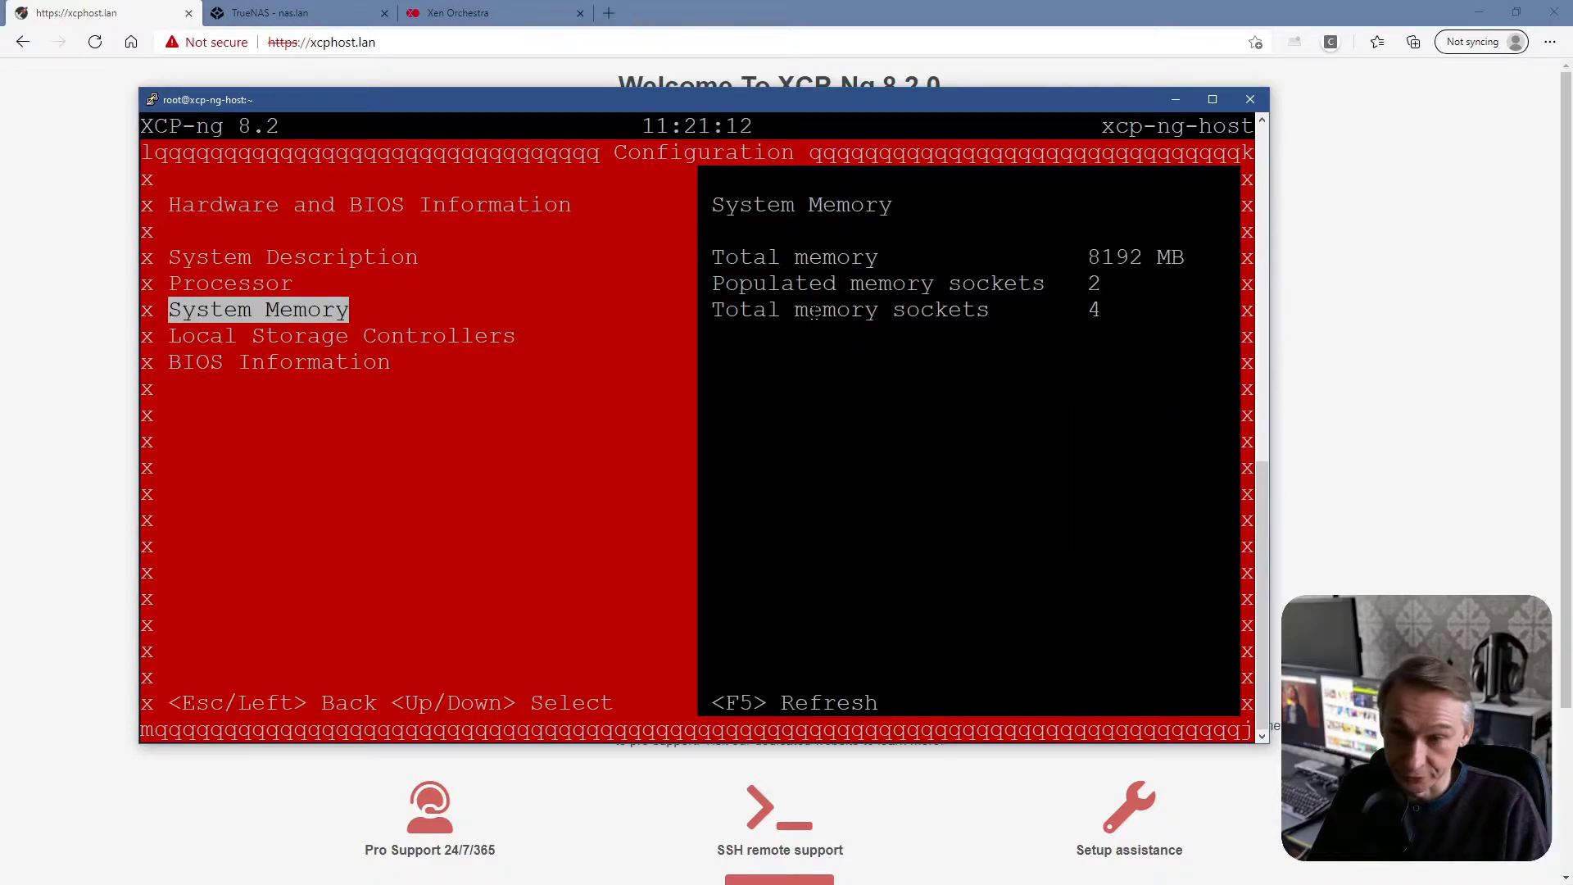
key(Escape)
key(Home)
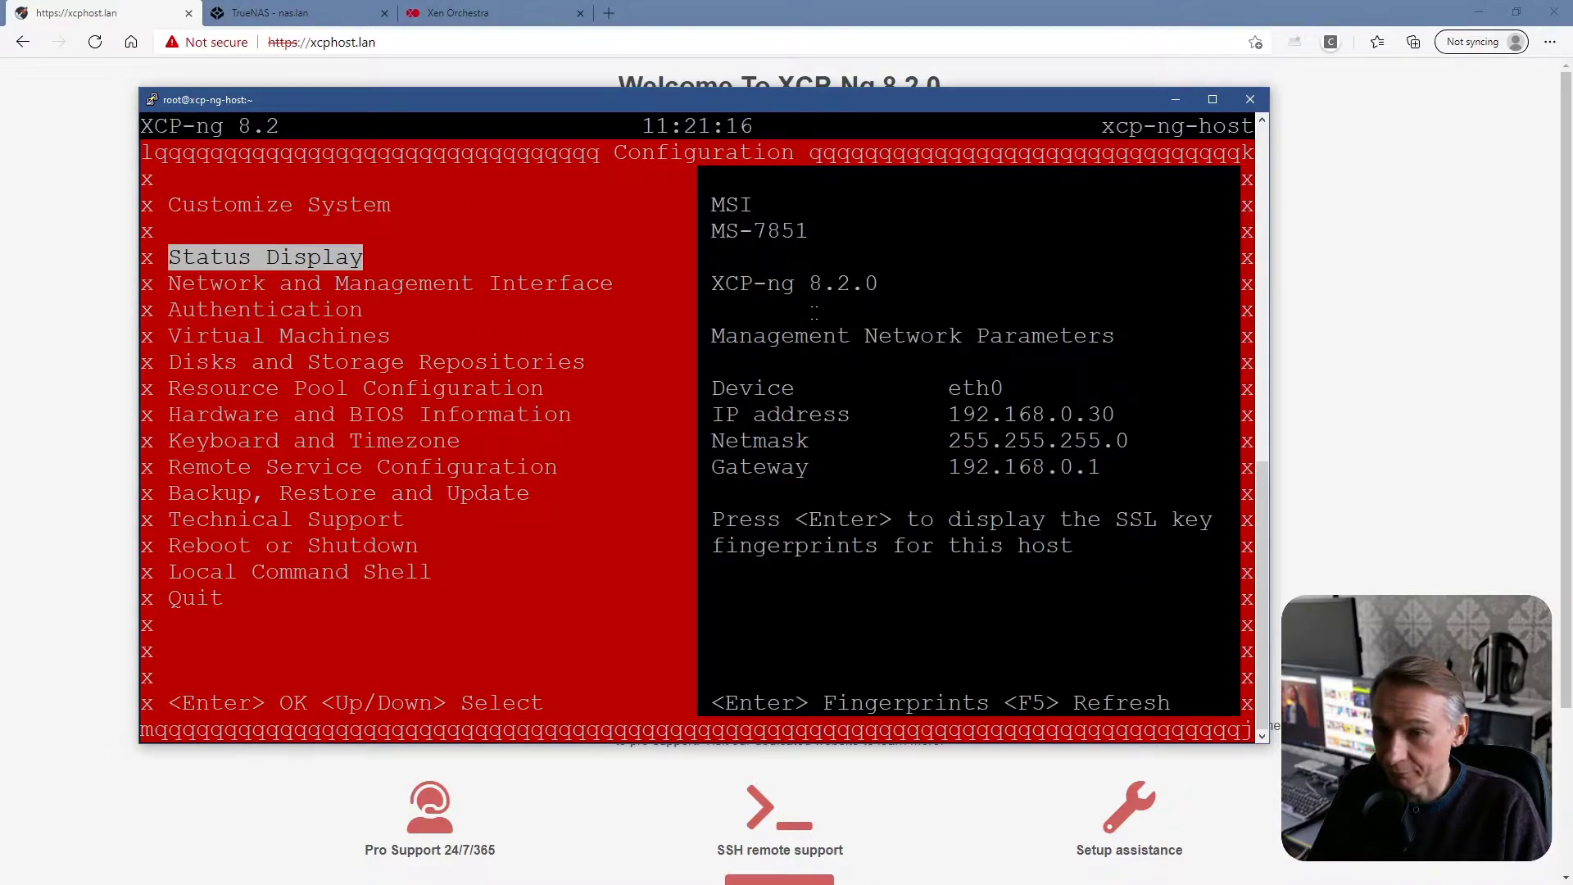
Quit xsconsole and end the SSH session with the exit command
key(Return)
key(Return)
key(Down)
key(Down)
key(Down)
key(Down)
key(Down)
key(Down)
key(Down)
key(Down)
key(Down)
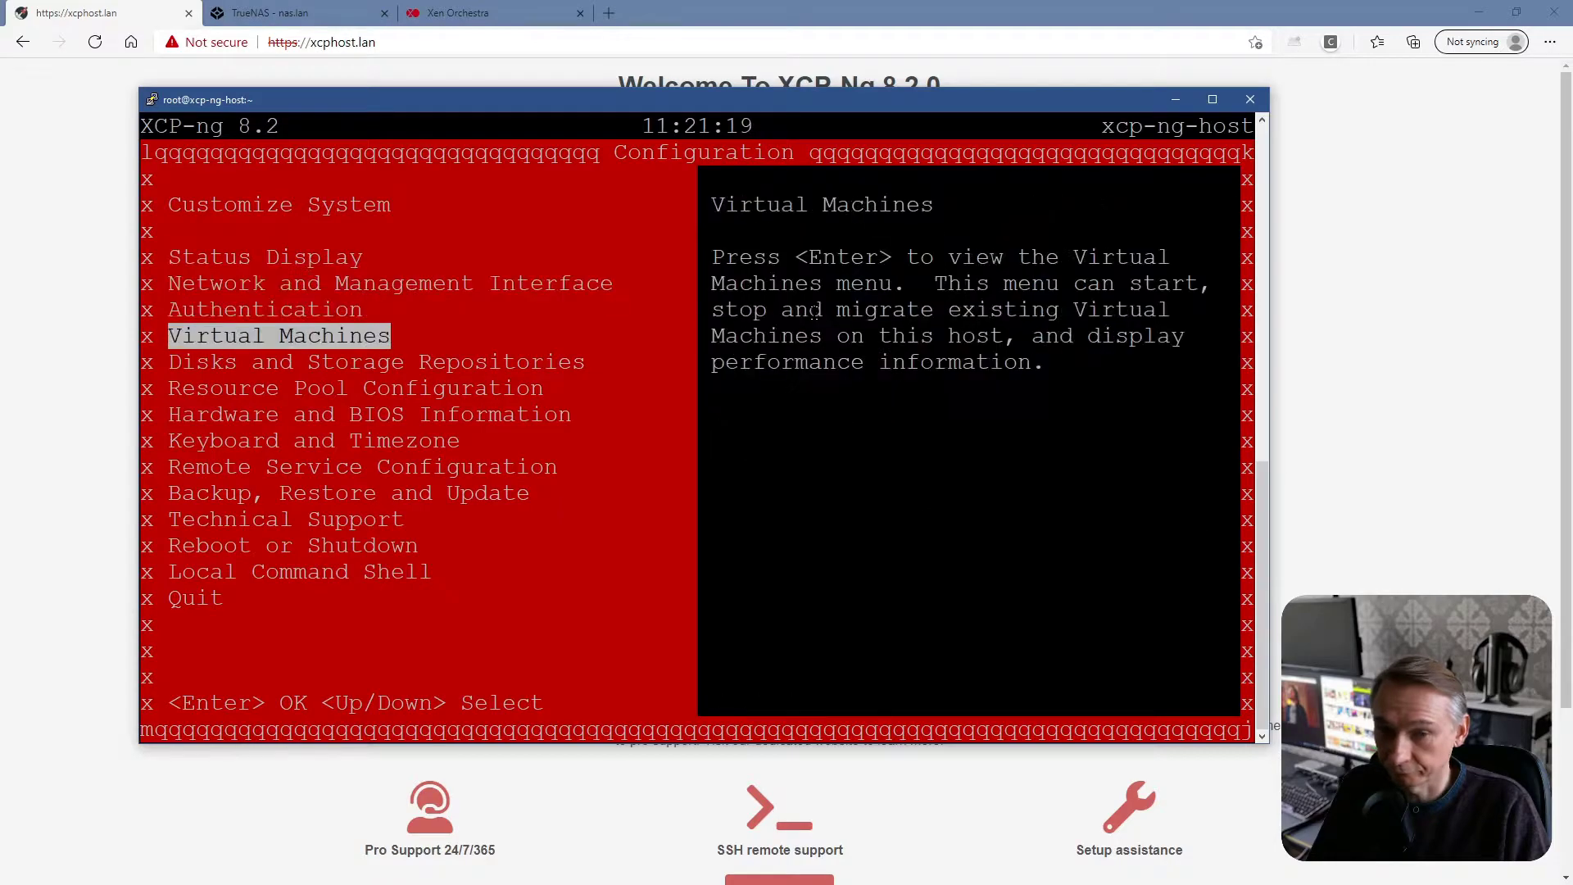
key(Down)
key(Down)
key(Down)
key(Return)
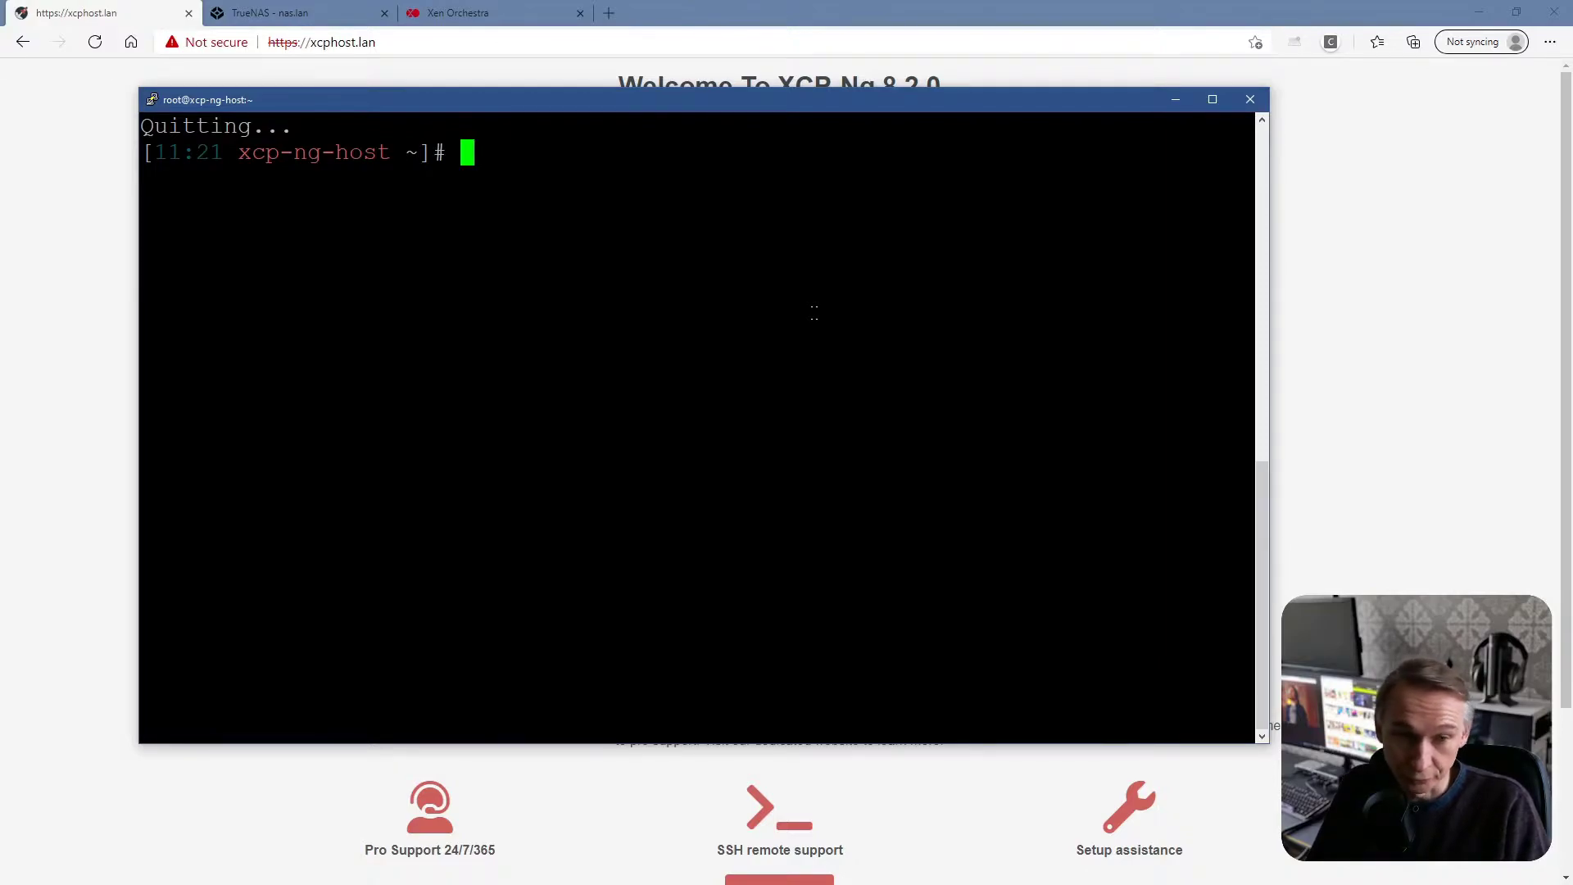
text(exit)
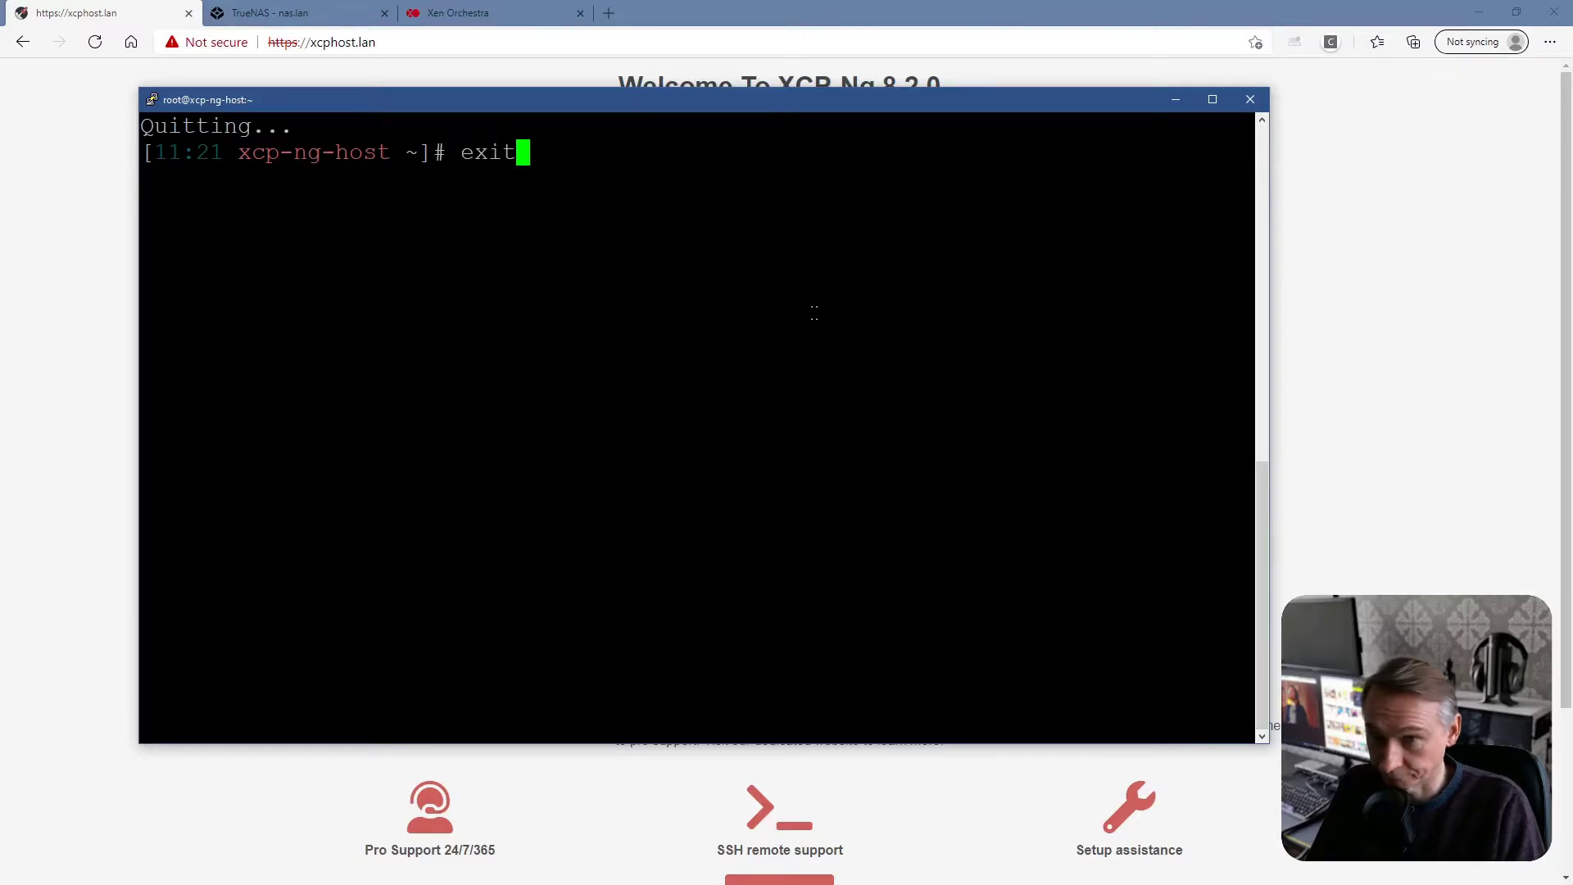
key(Return)
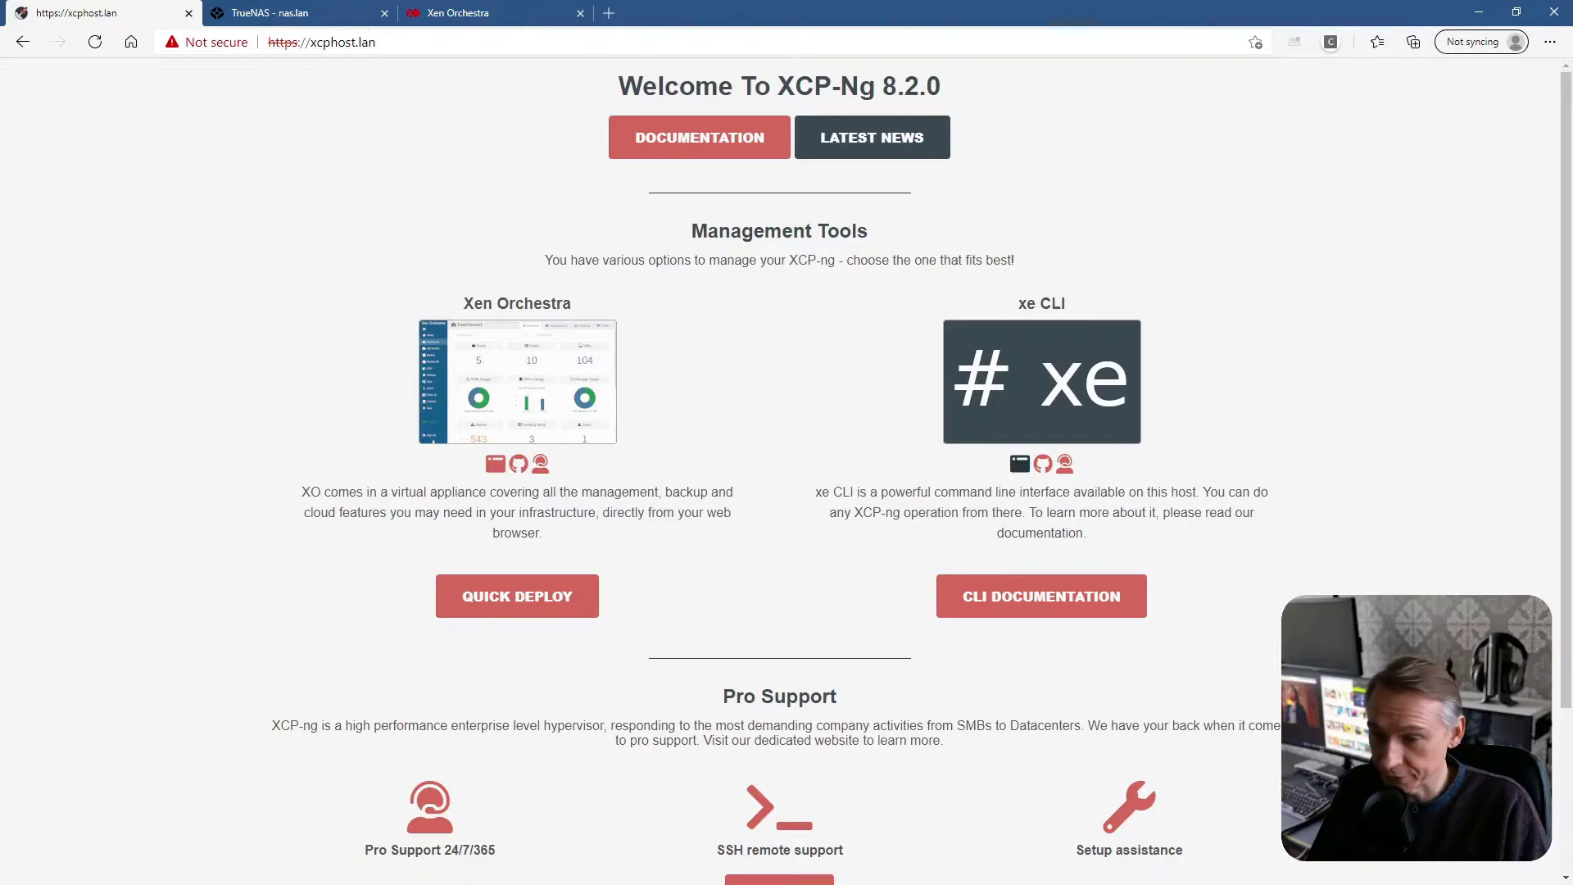
Switch to XCP-ng Center, check its update notification and the actions offered for it, and leave the program
key(alt+Tab)
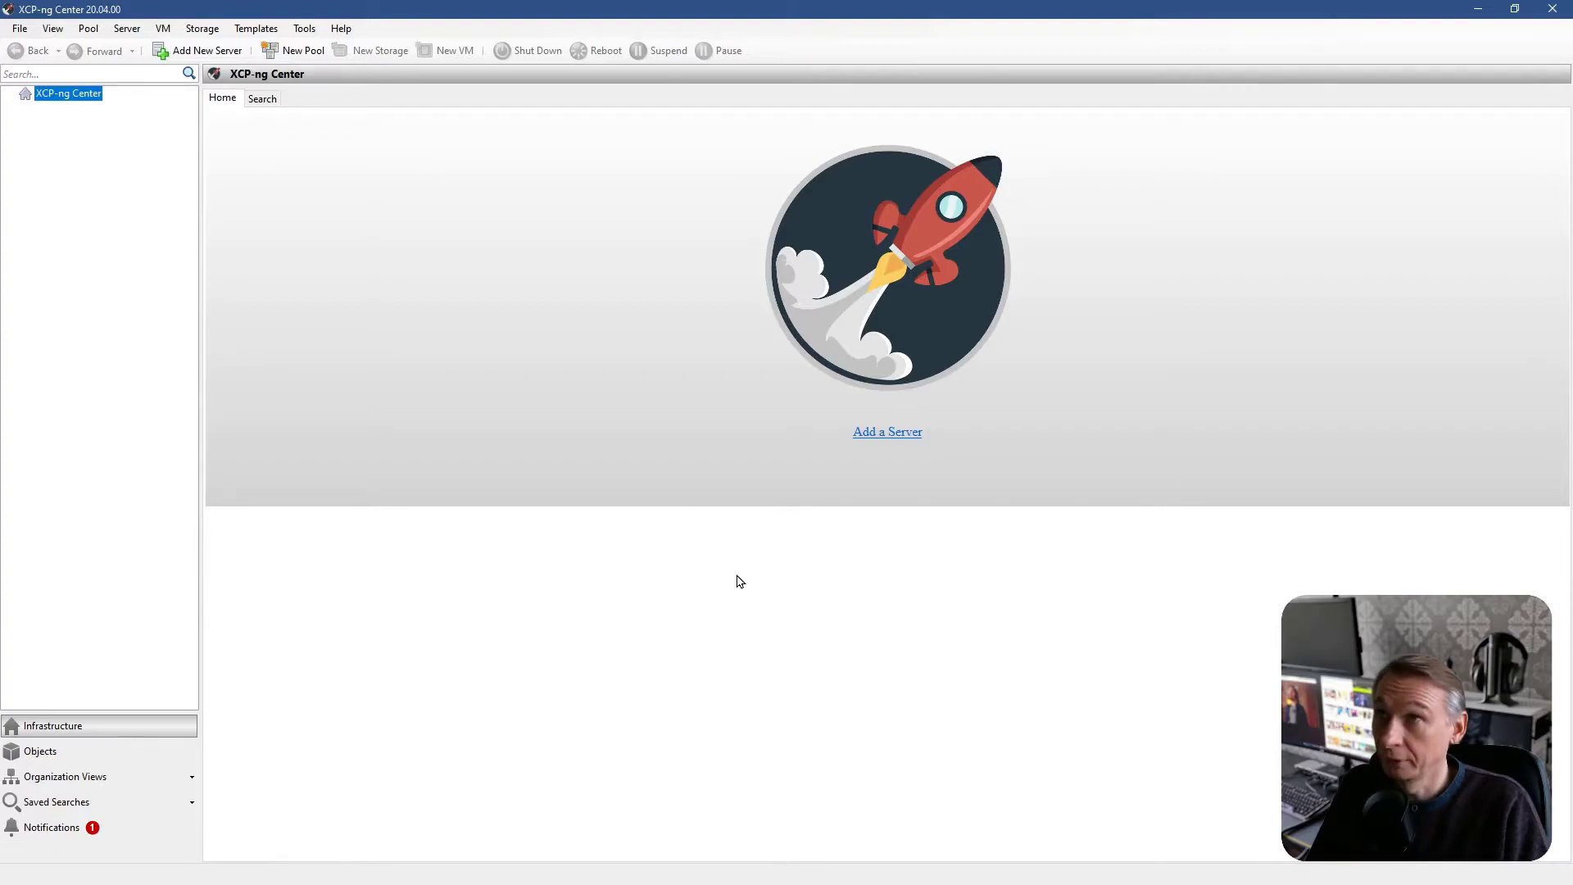
click(46, 835)
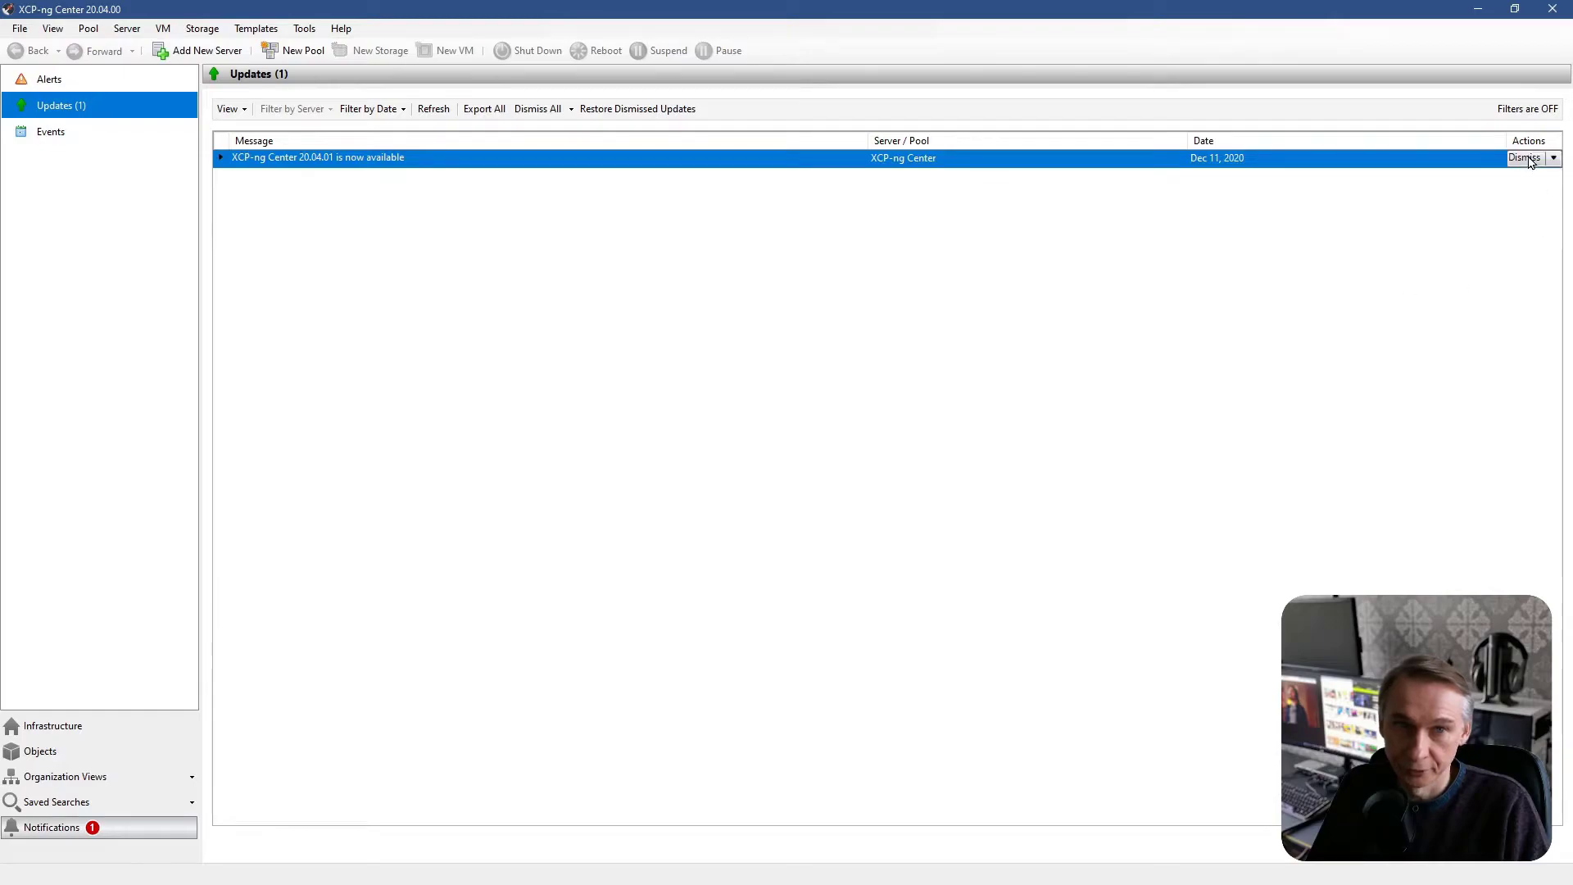
click(1554, 158)
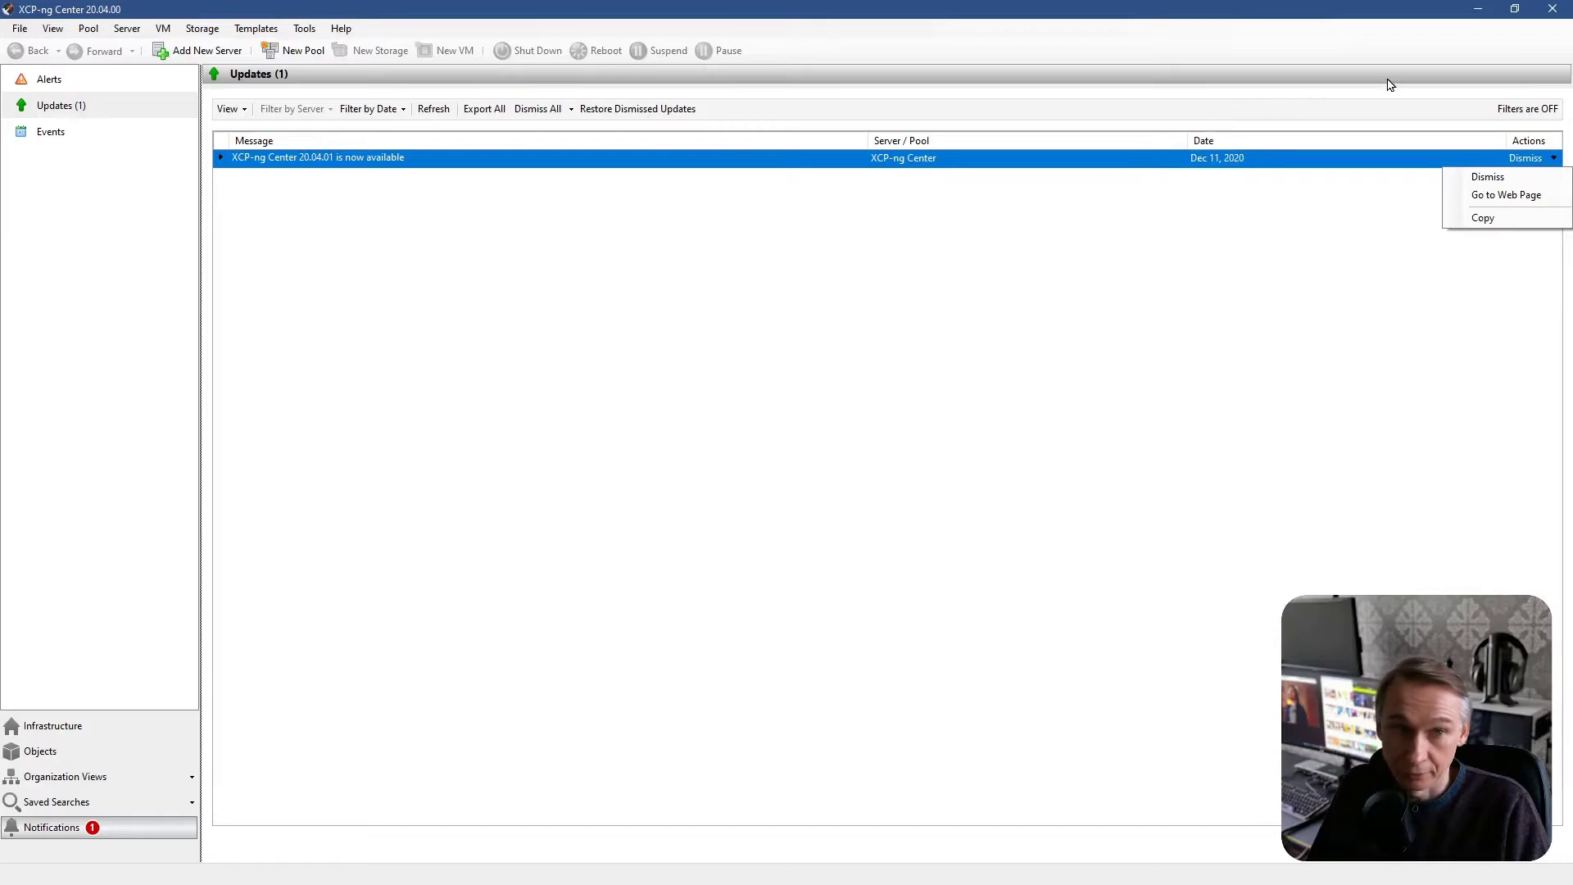
click(1548, 33)
click(1548, 33)
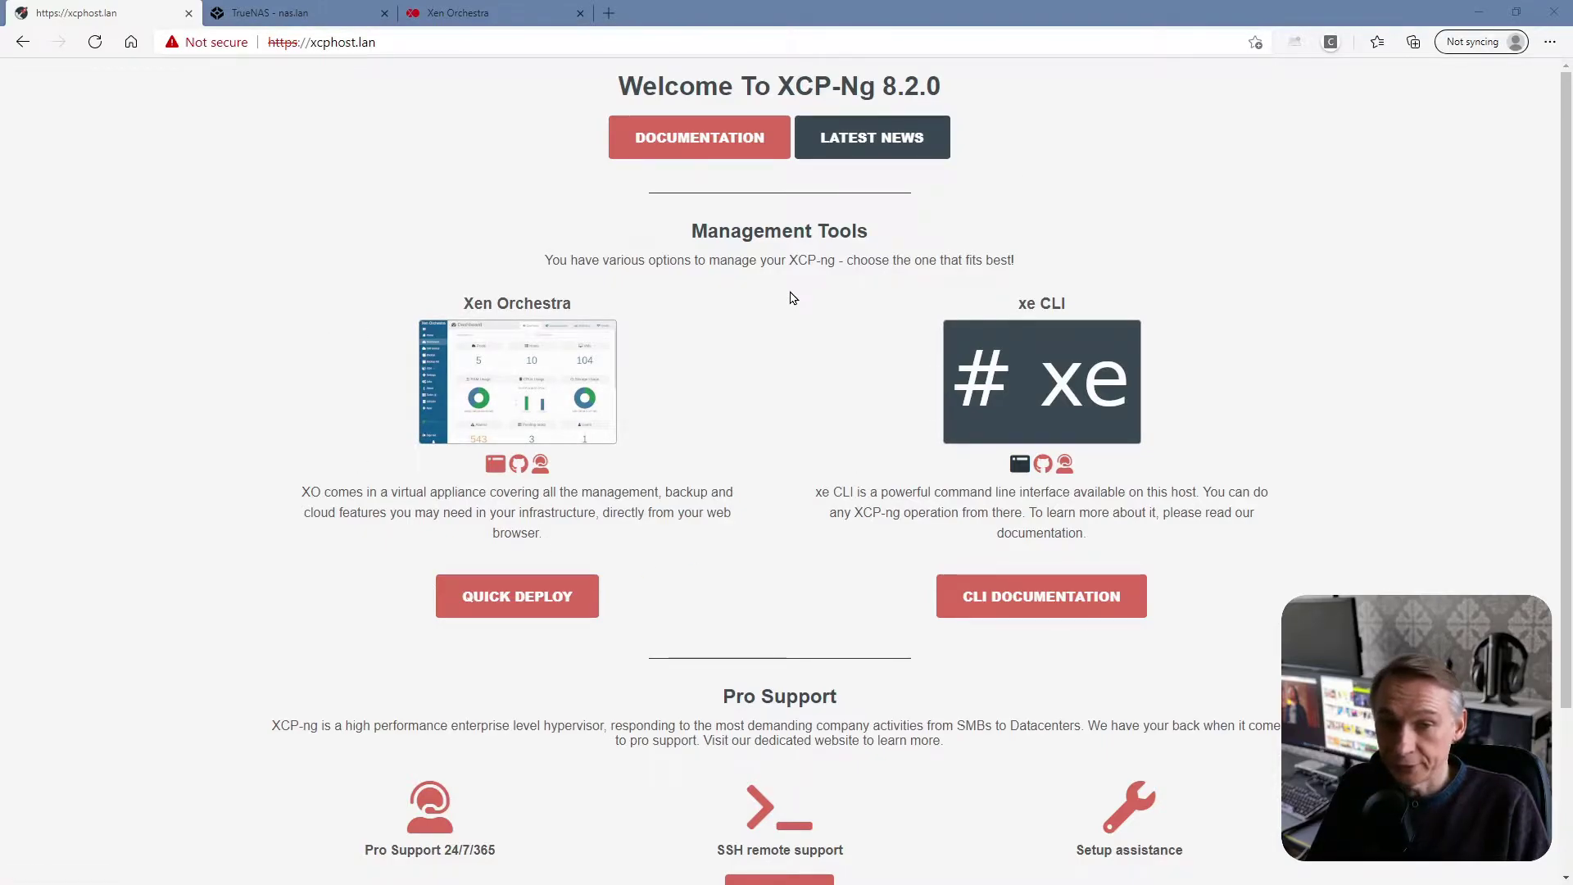
Switch to TrueNAS in the browser, view the list of Windows (SMB) shares, and return to the dashboard
click(285, 20)
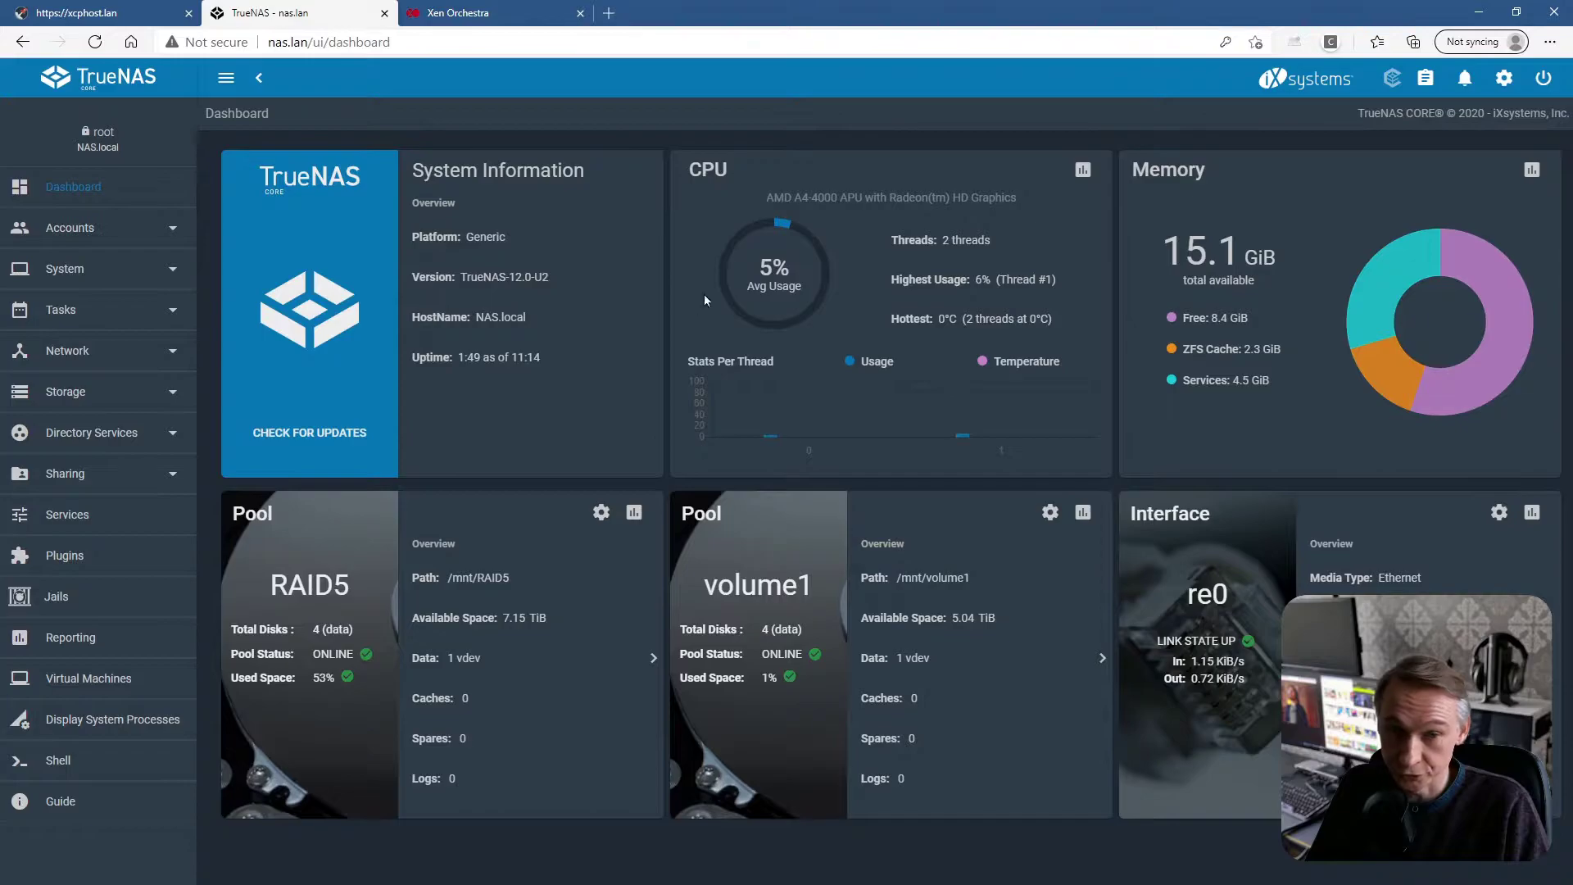
click(58, 475)
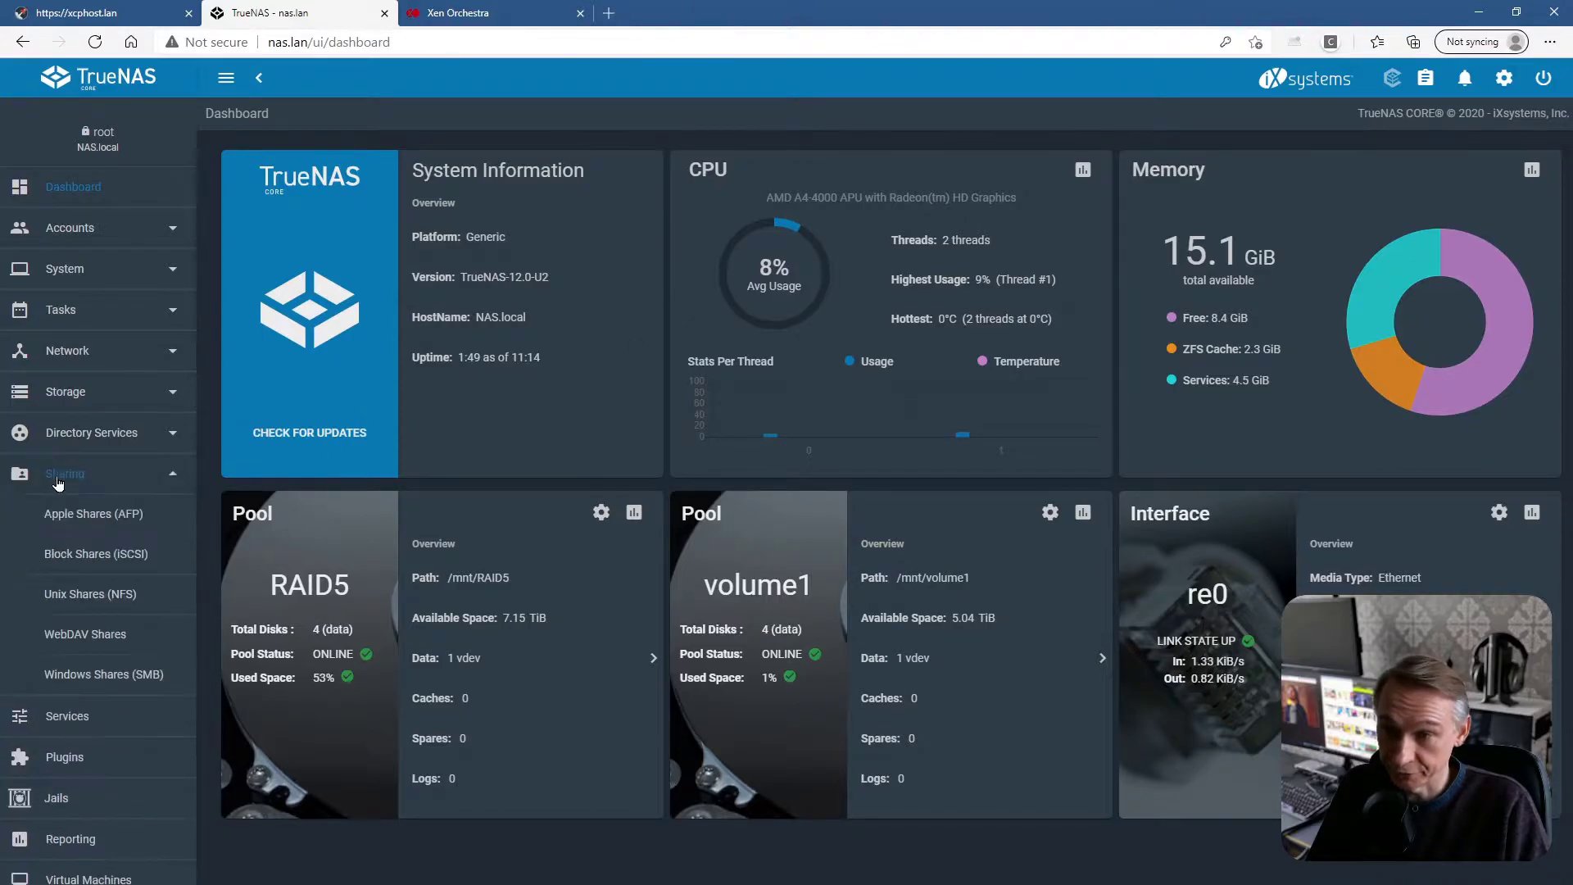
click(111, 677)
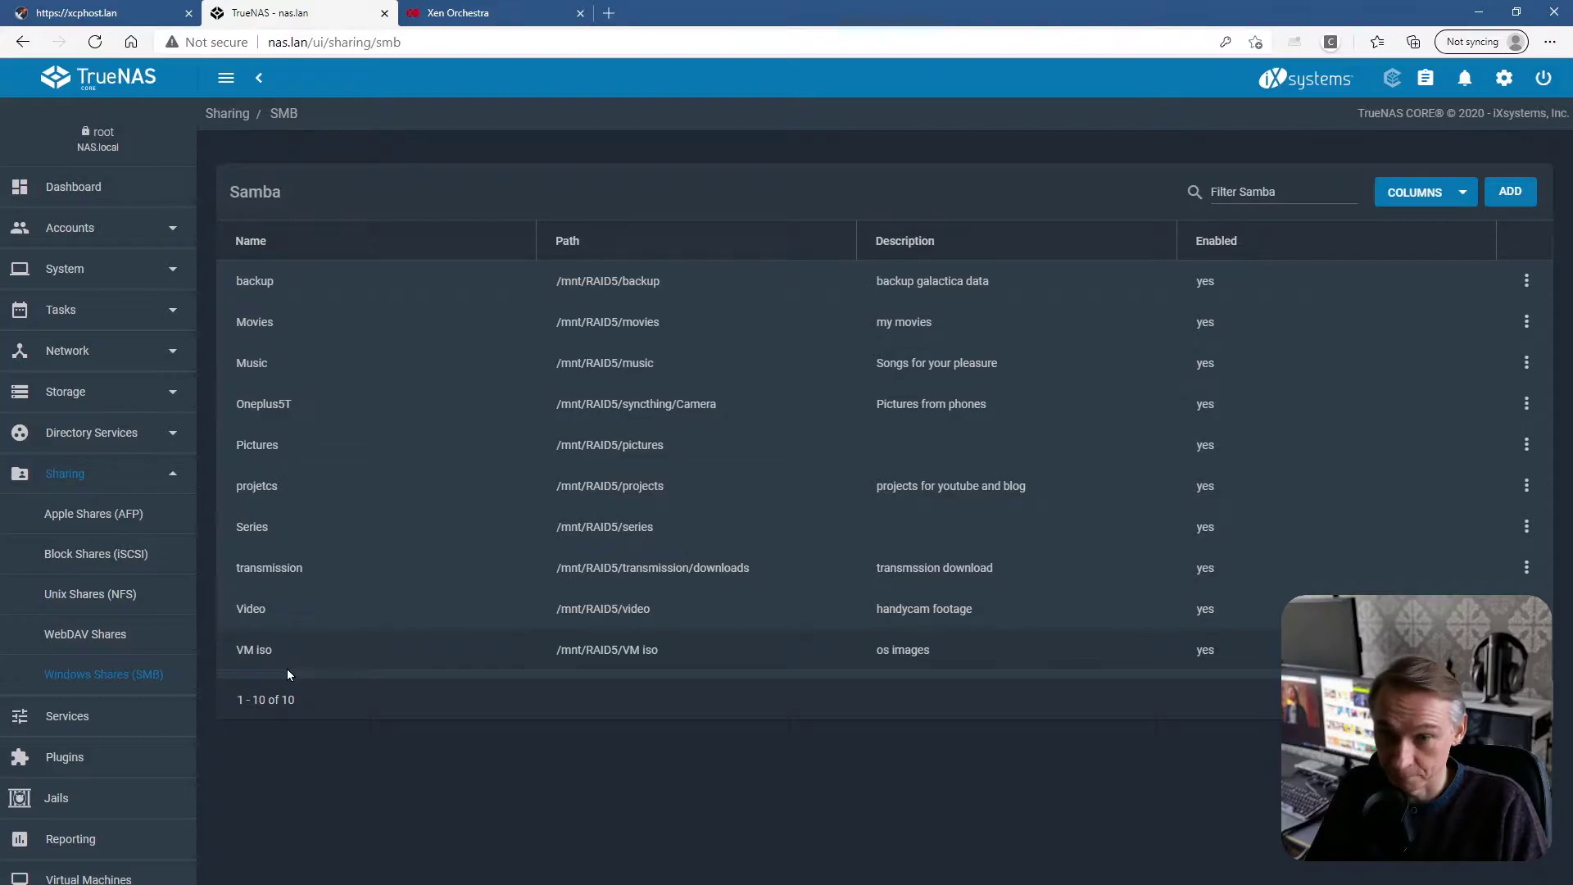
click(95, 192)
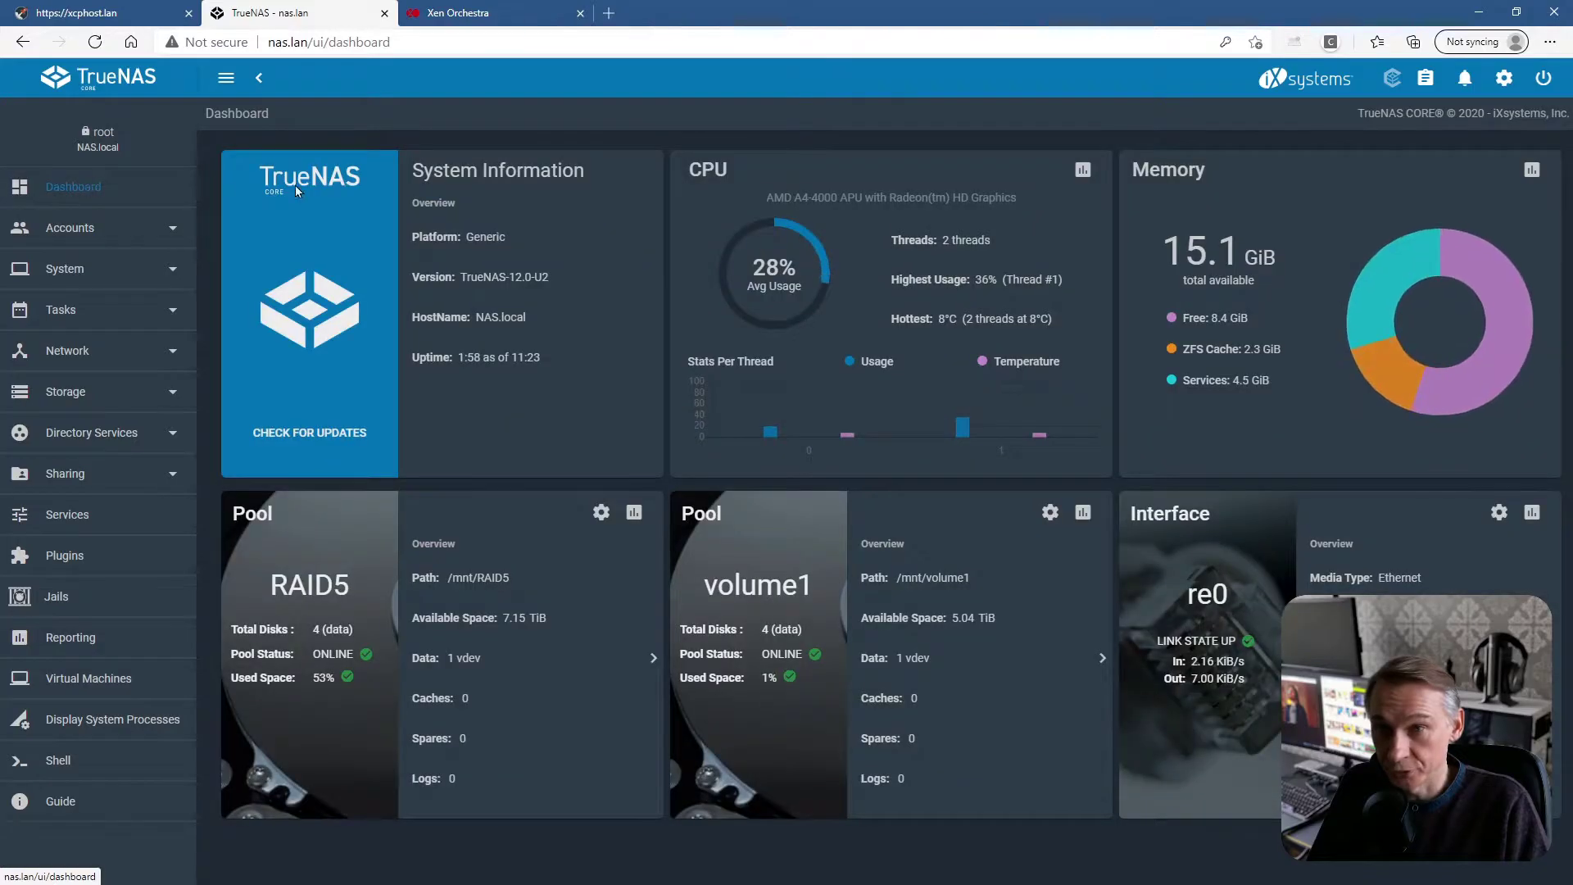
Switch to Xen Orchestra in the browser, sign in with the account's username and password, and dismiss the support notice
click(463, 16)
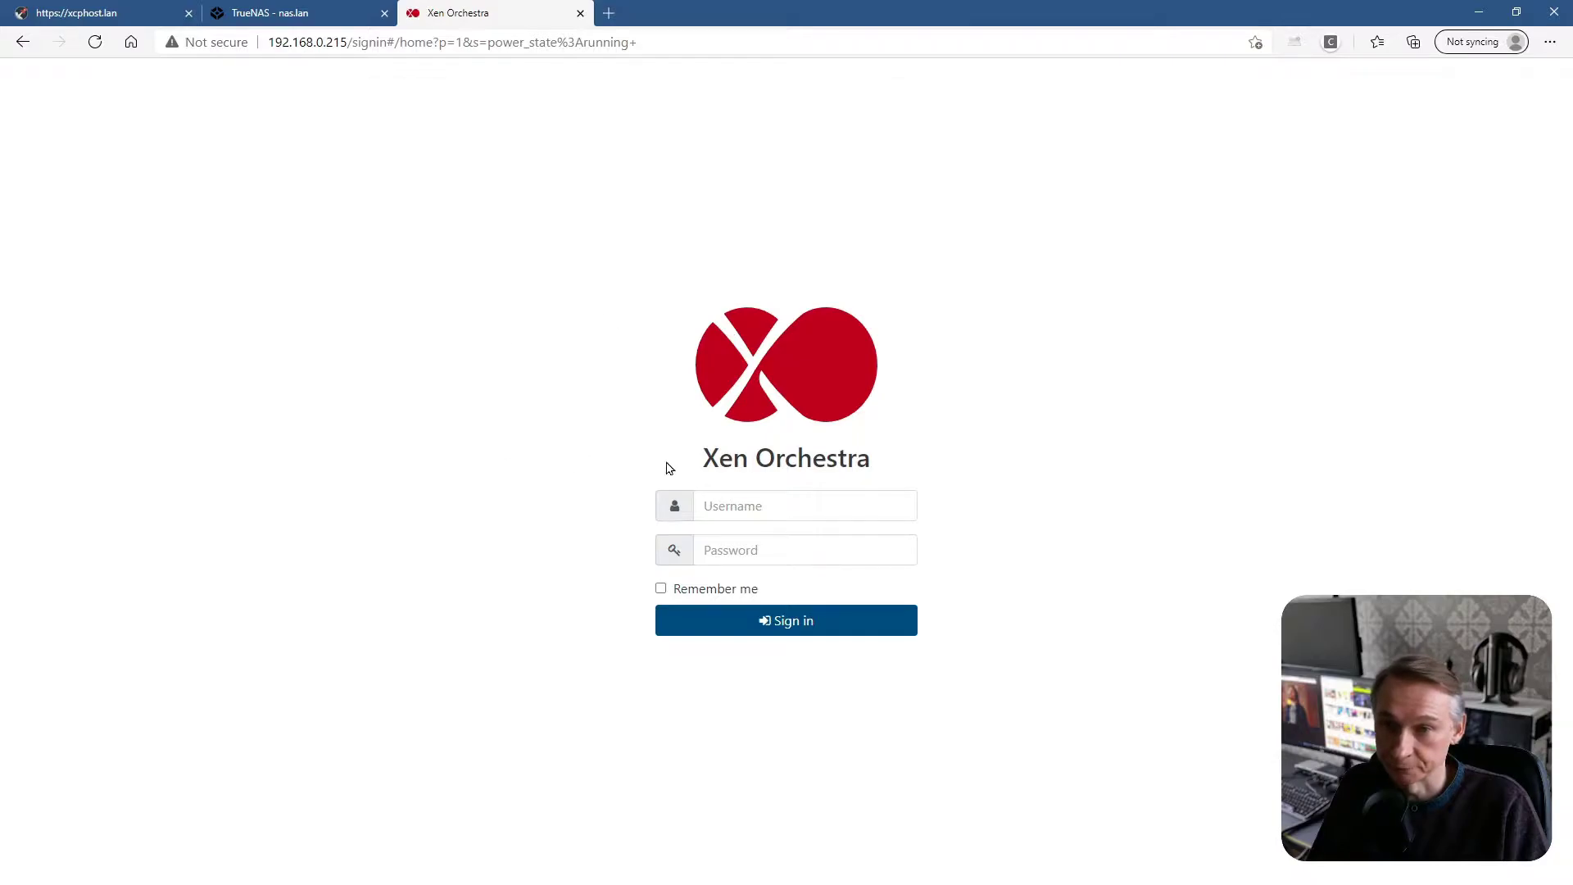
click(744, 505)
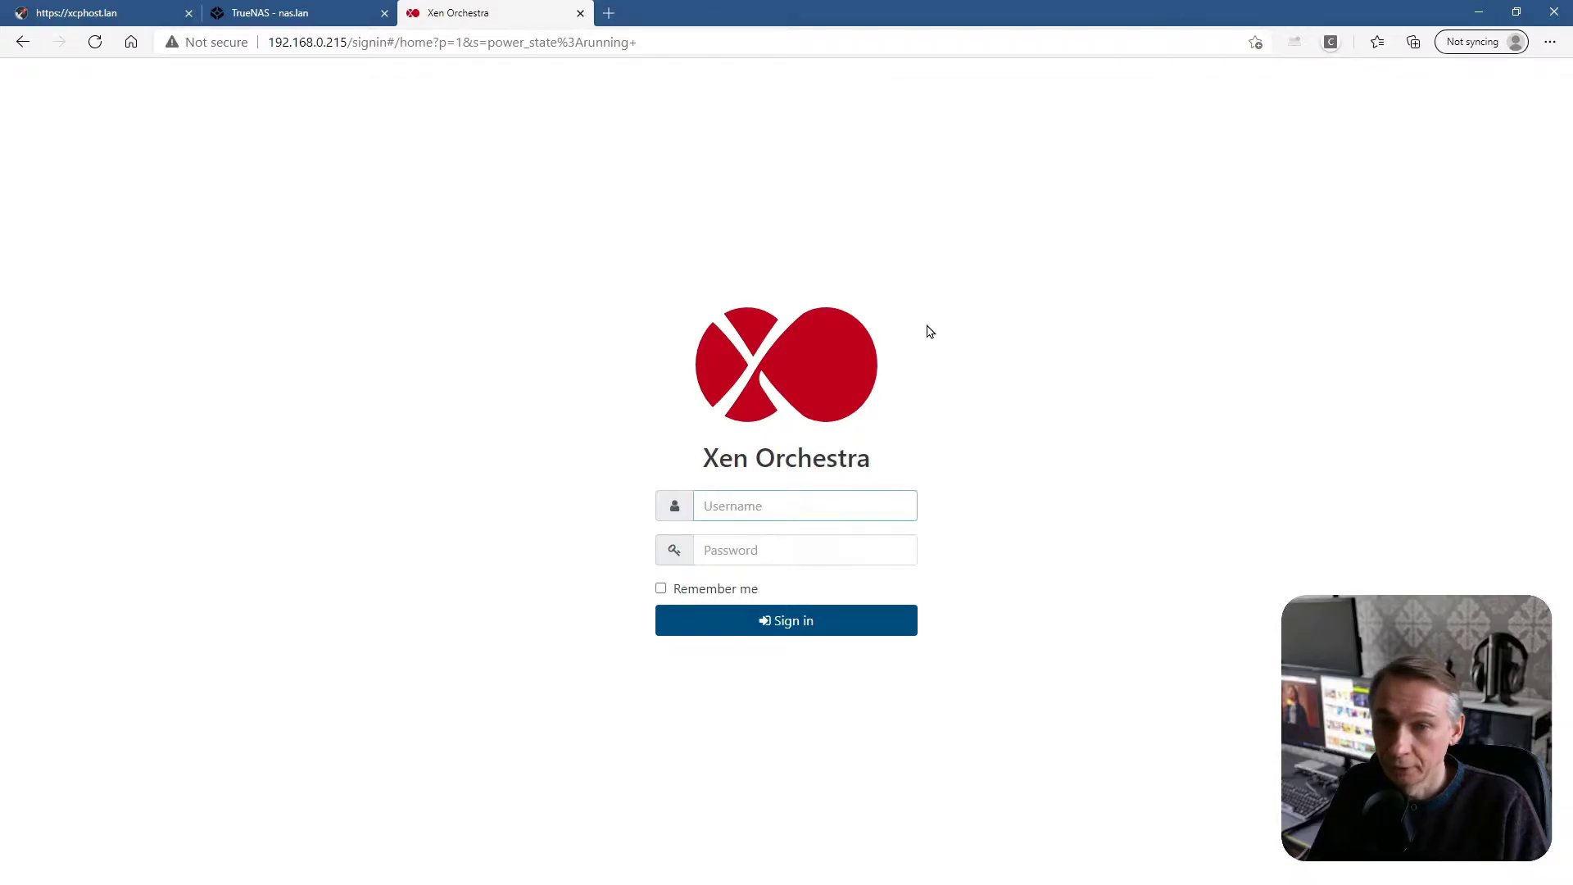
text(christophe)
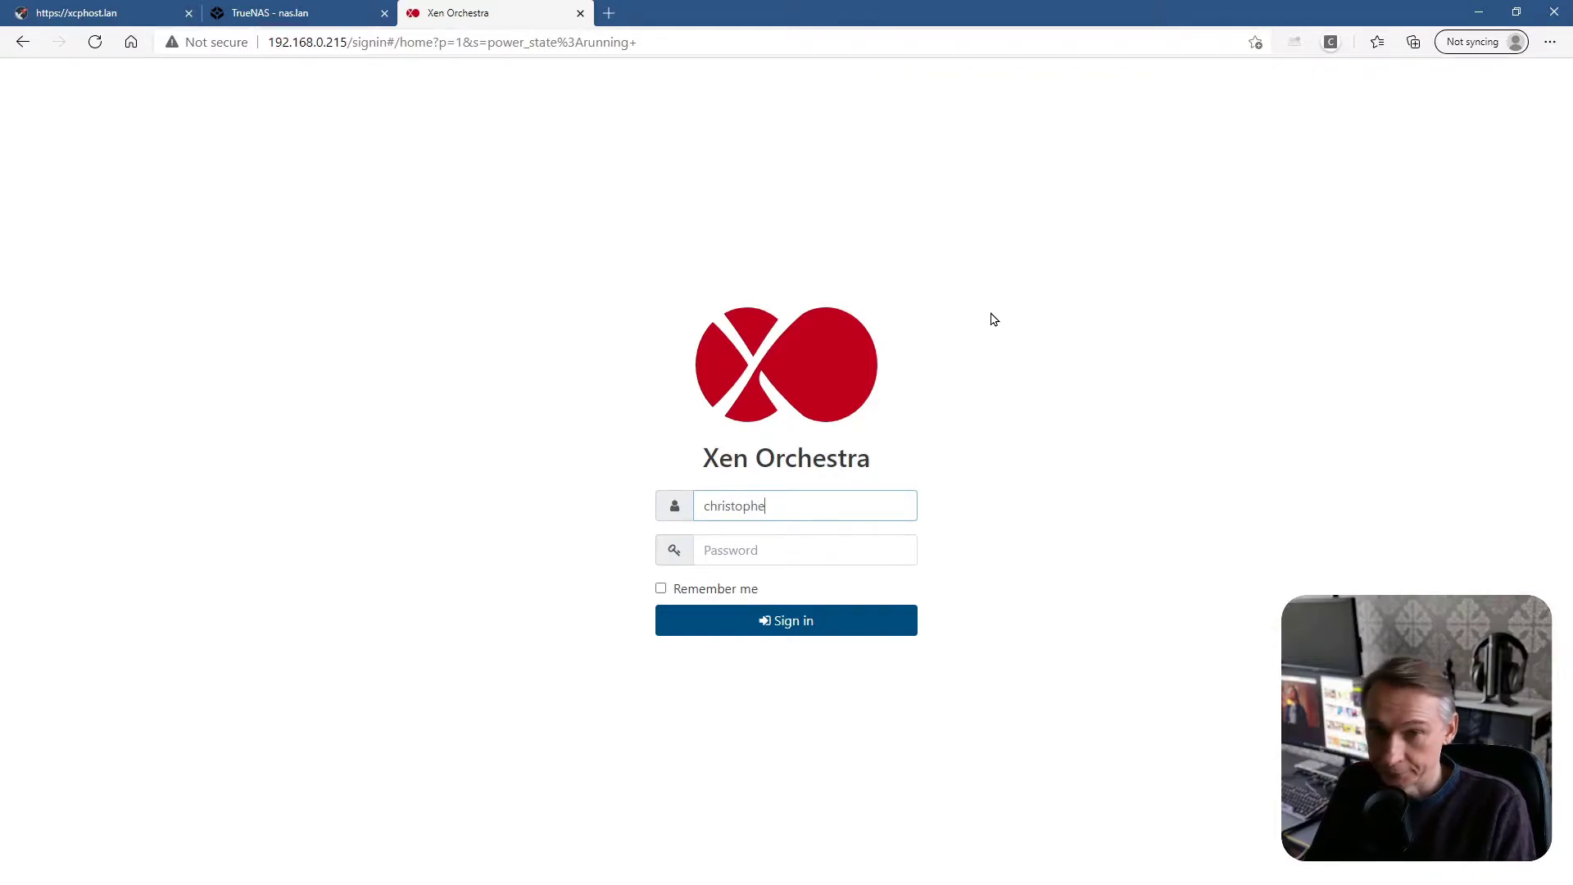
key(Tab)
text(*************)
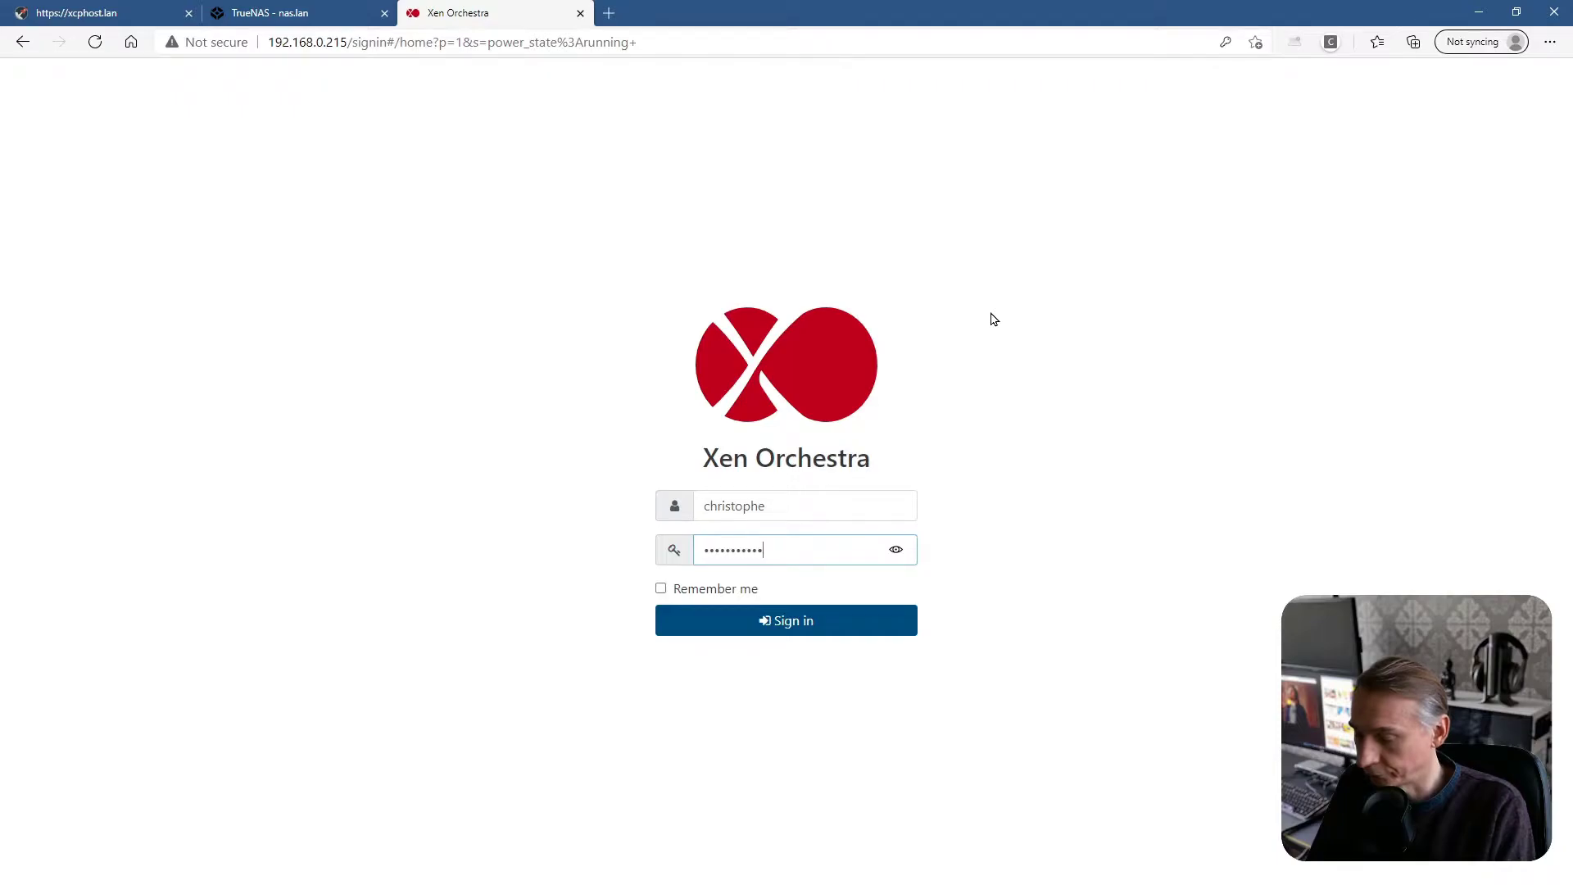
key(Return)
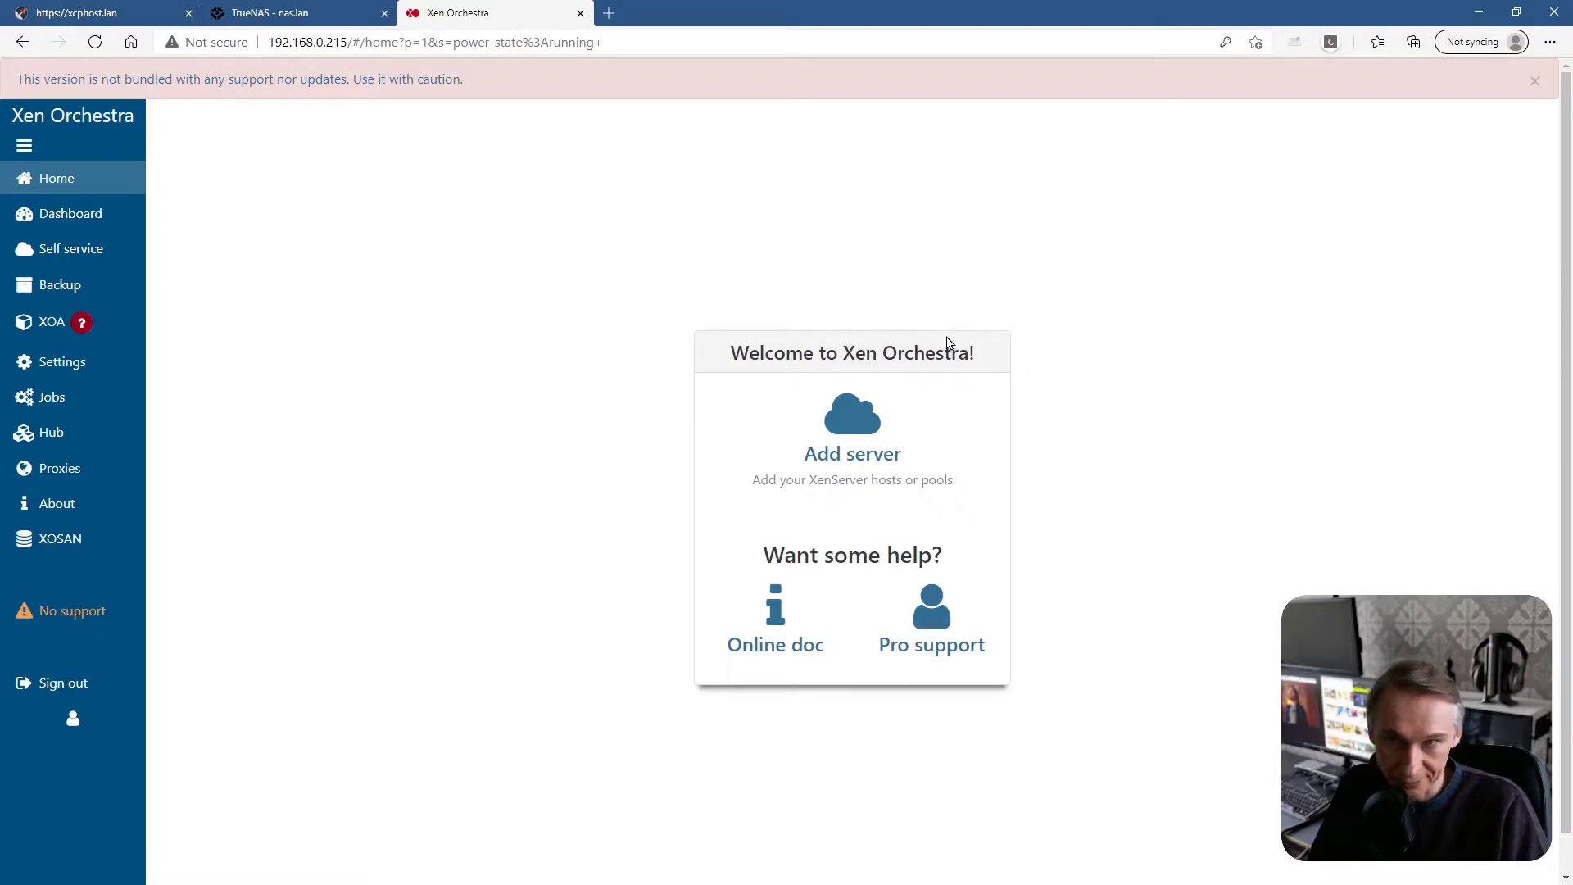
click(1533, 82)
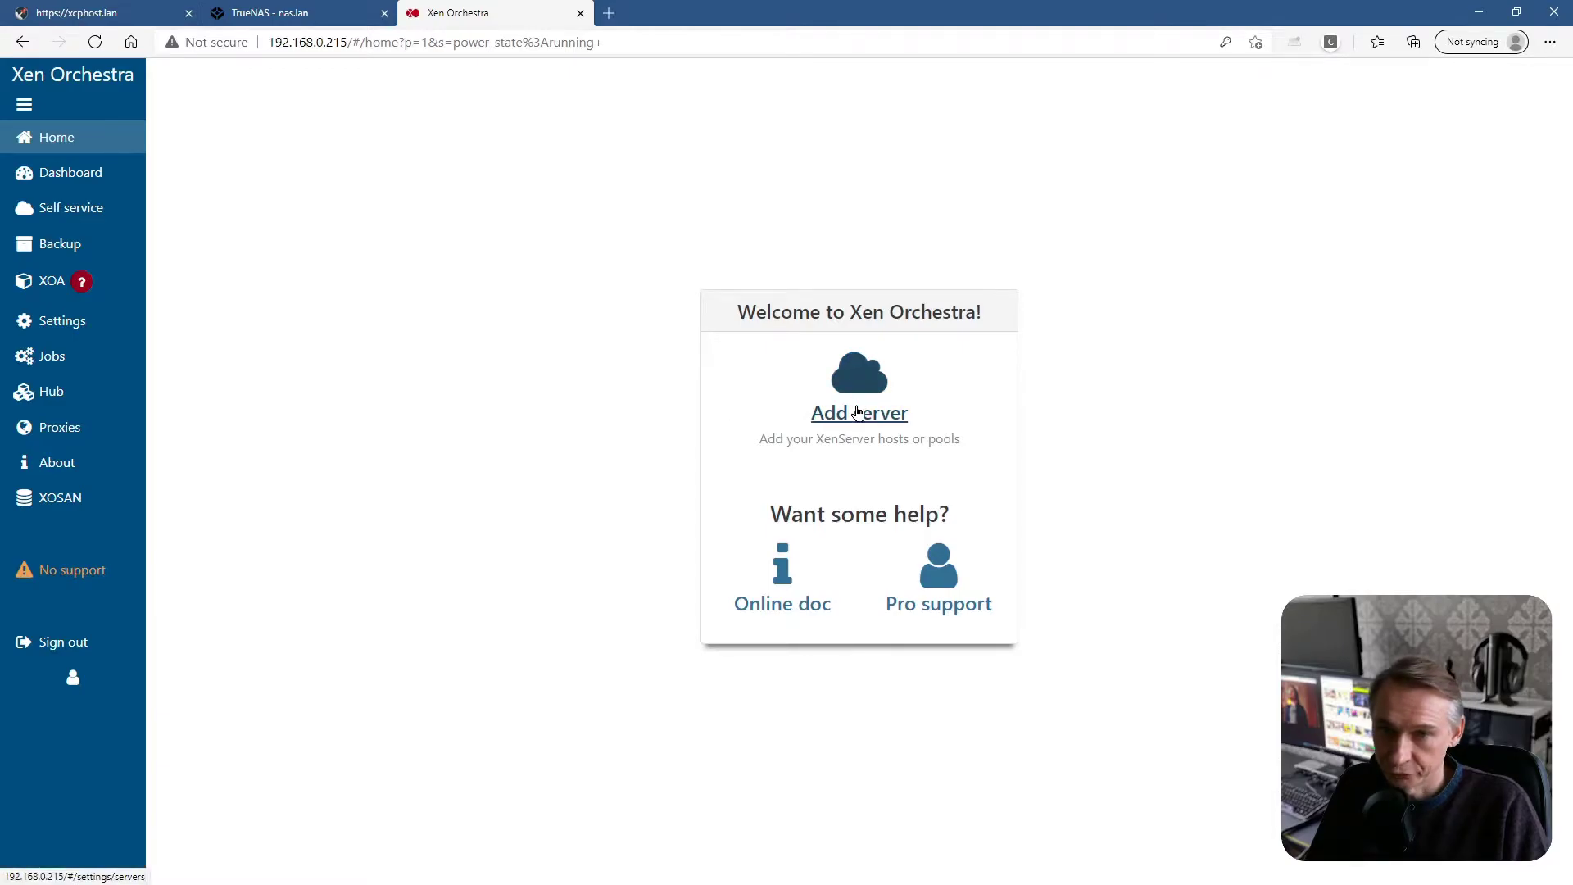
Start adding a server with the label XCP-NG-host and the address 192.168.0.30
click(857, 412)
click(199, 348)
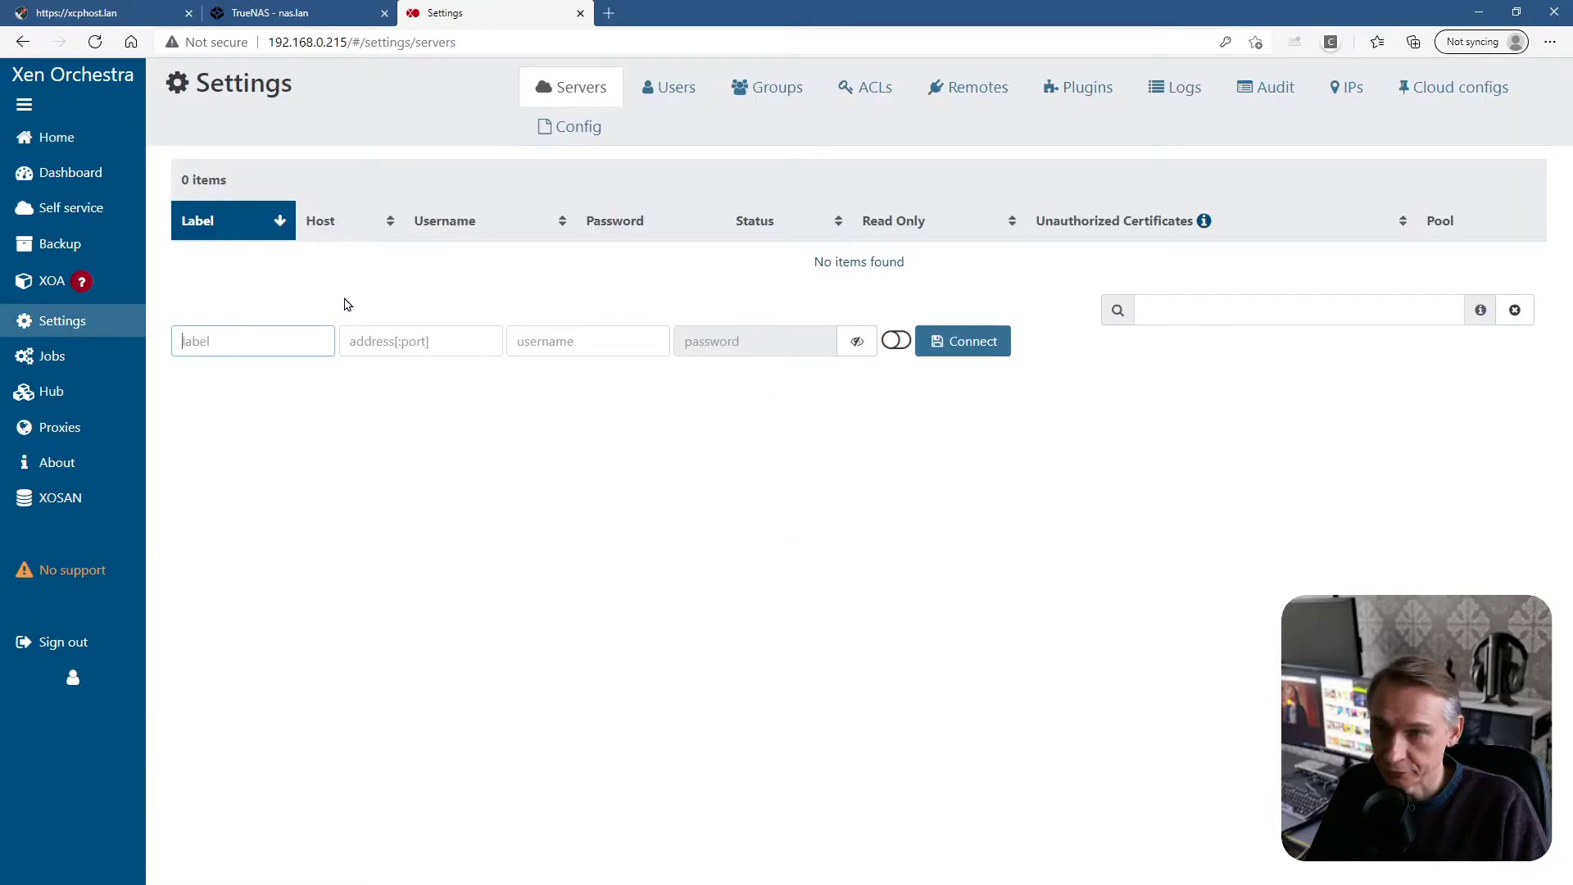
text(XCP-NG)
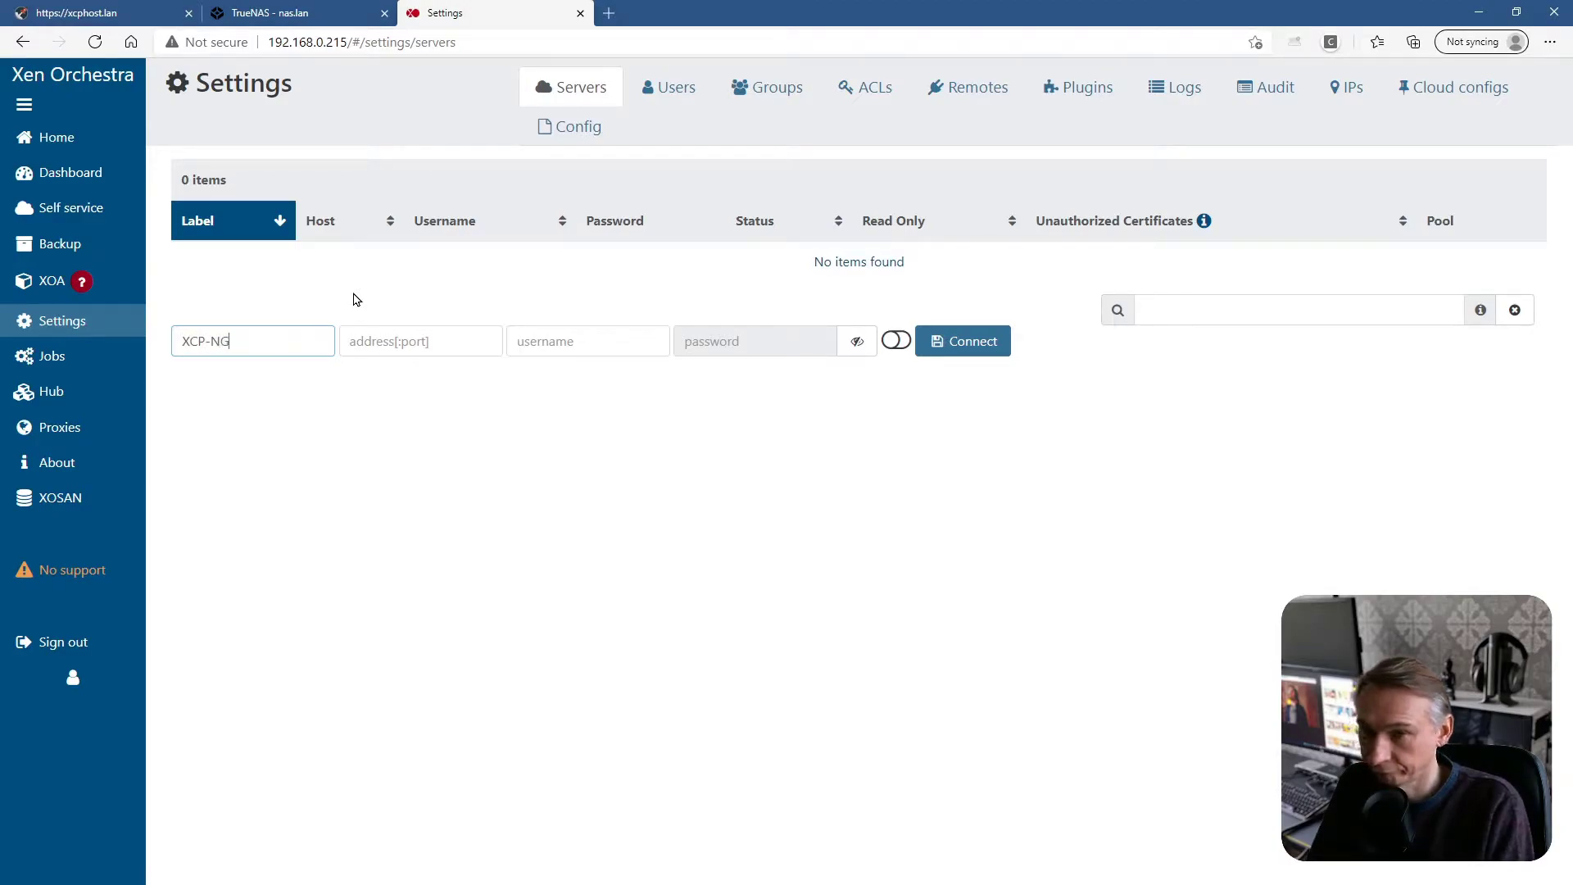
text(-)
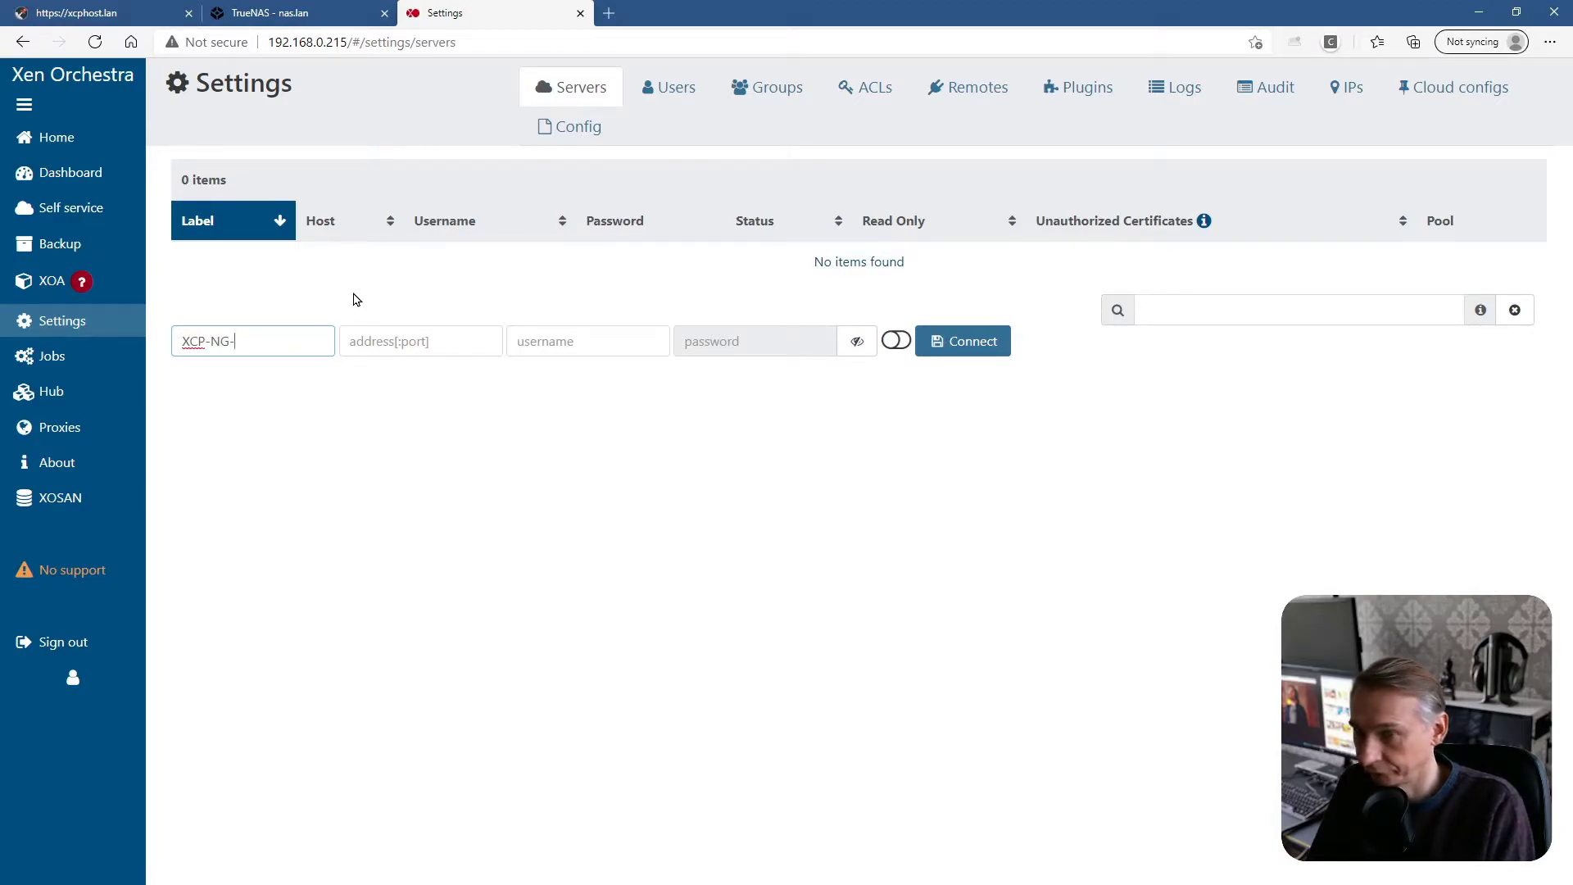
text(host)
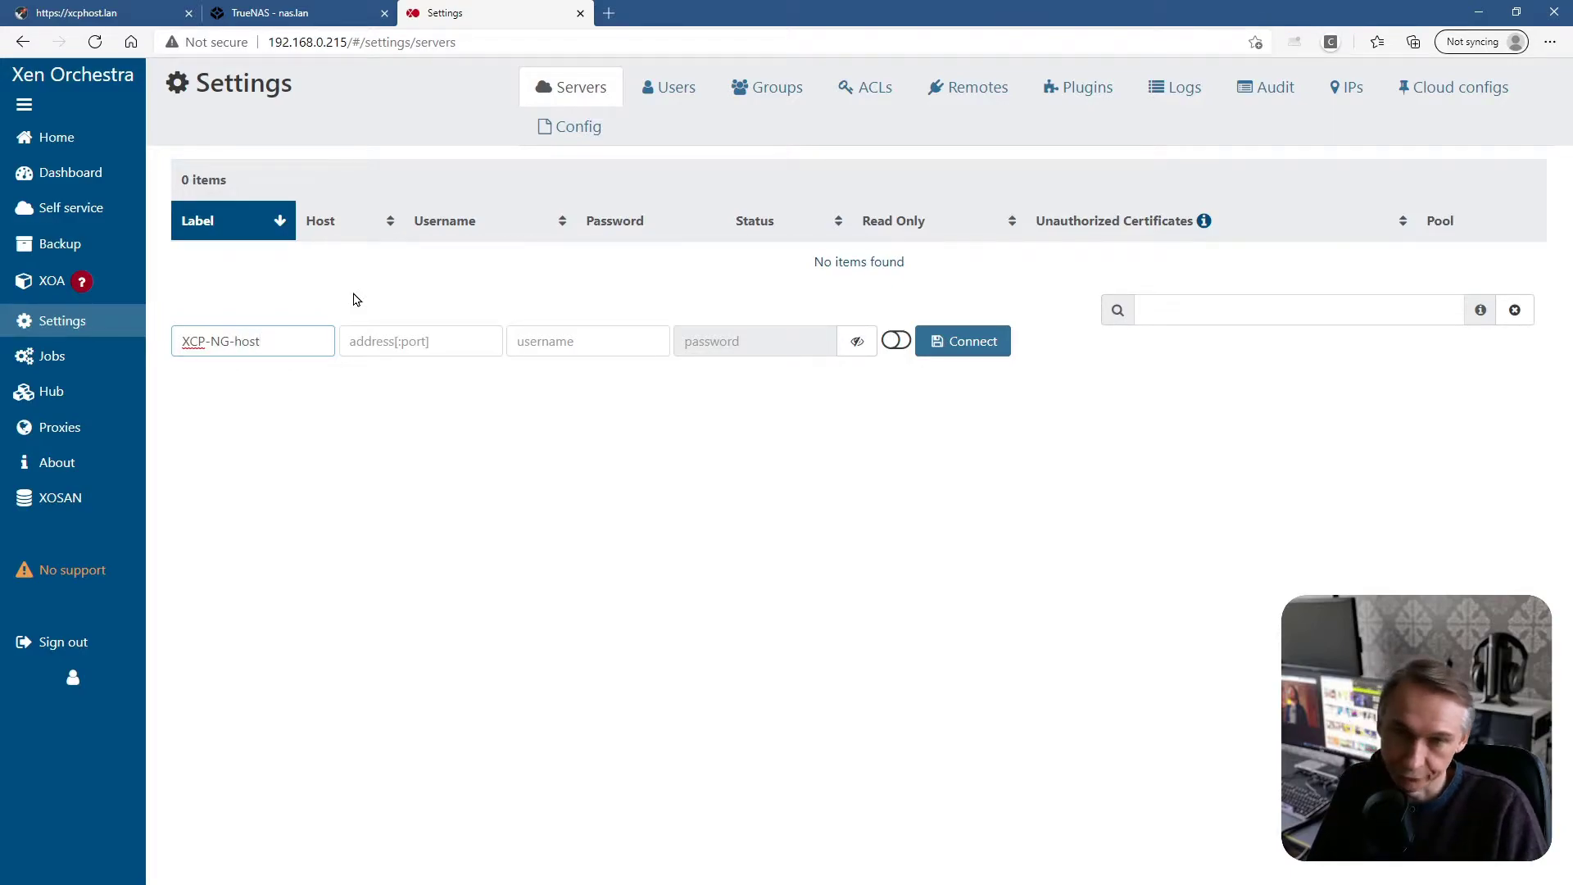
click(418, 341)
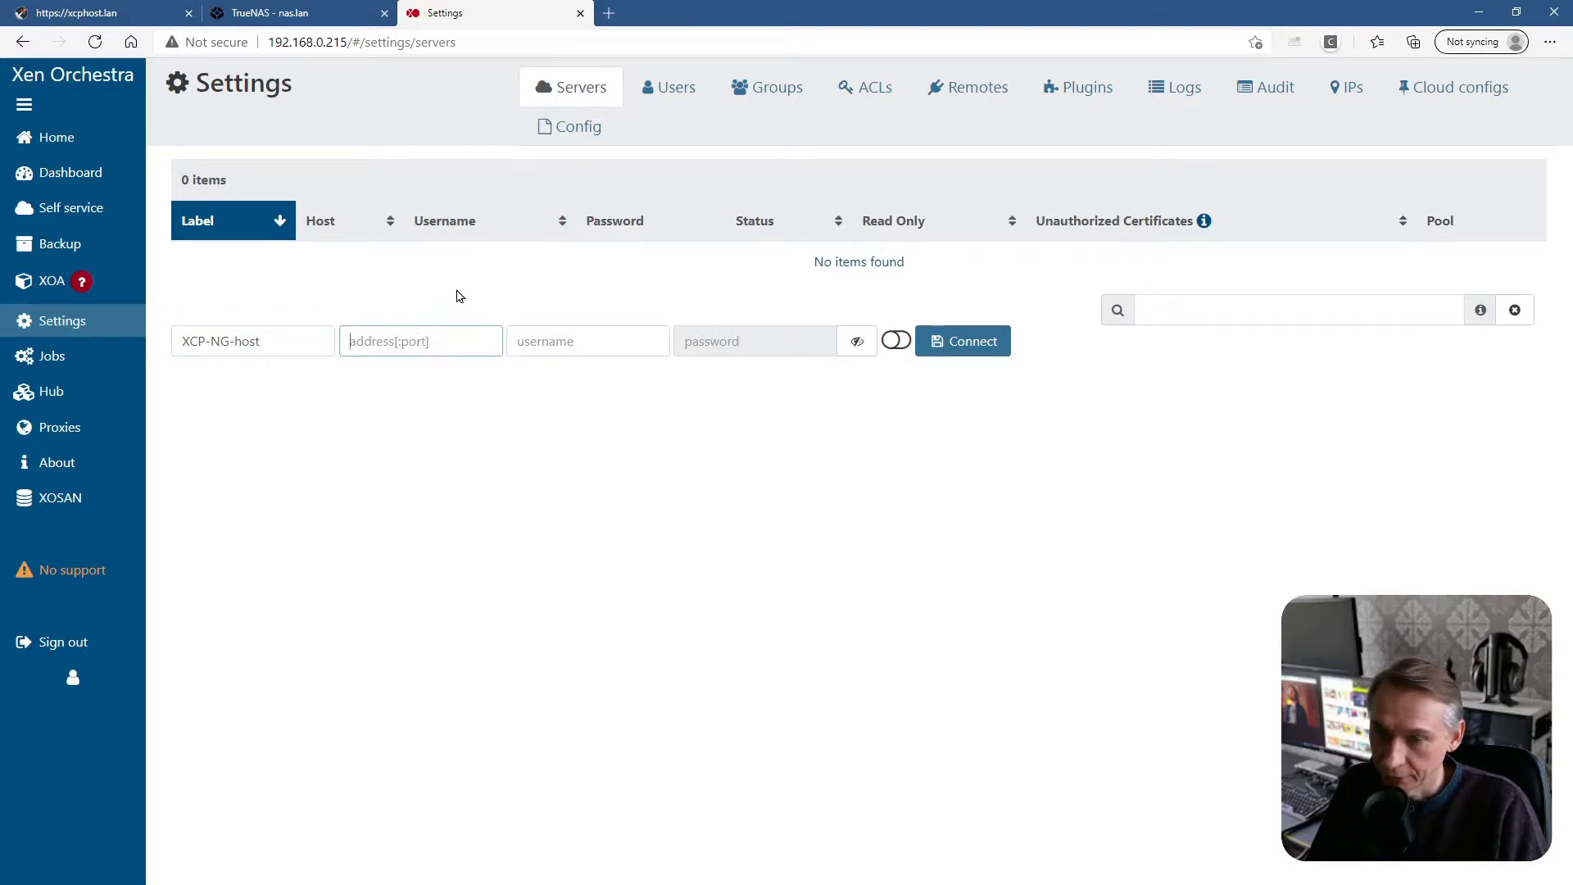
text(192.168.0.)
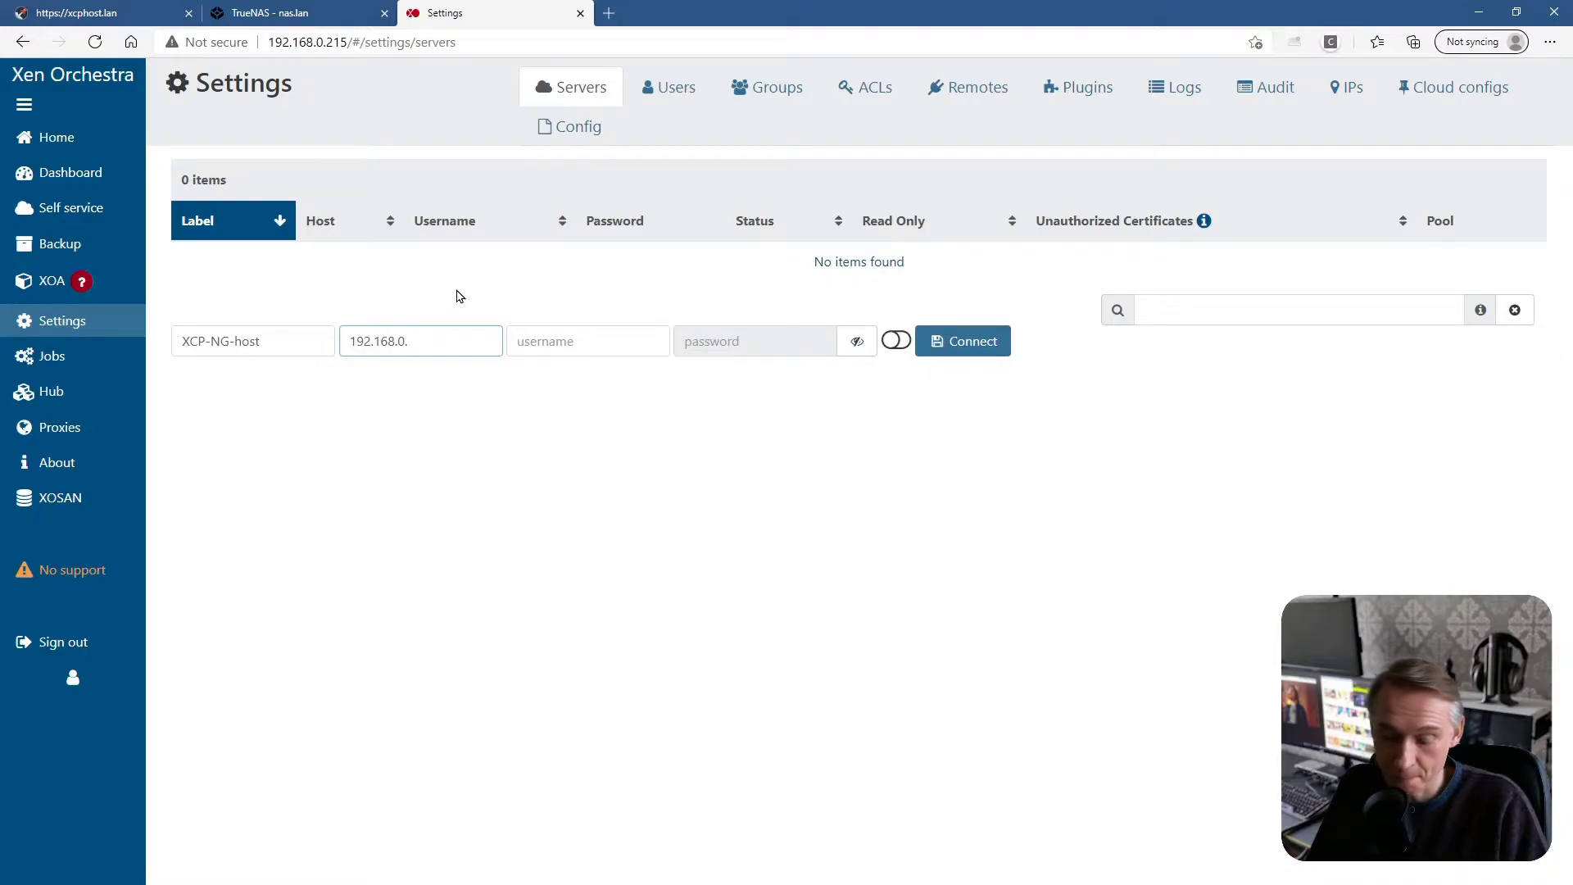
text(30)
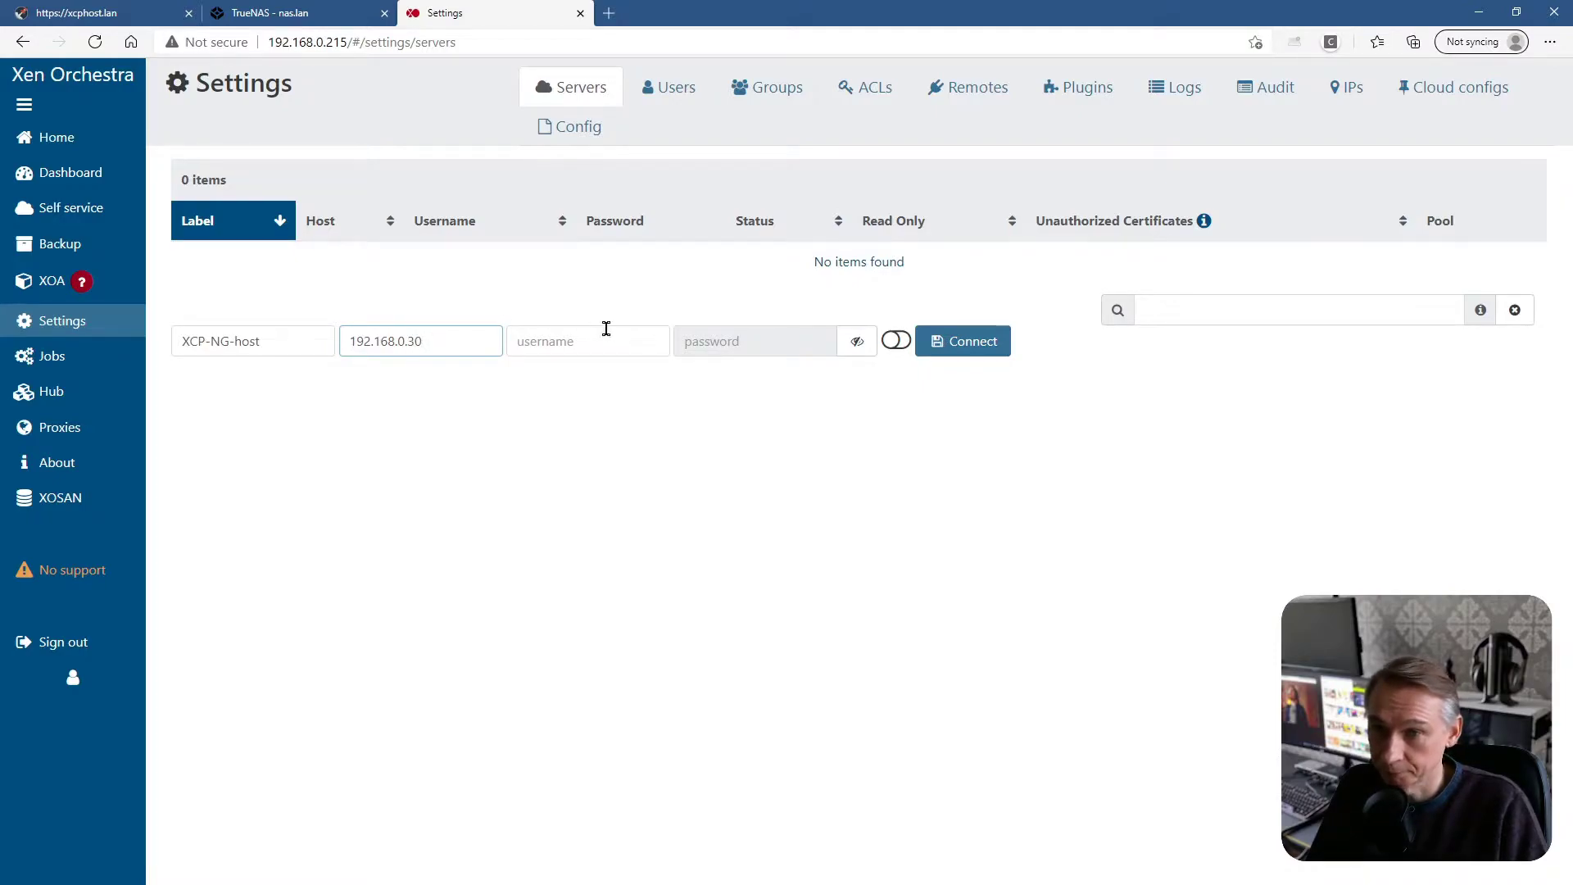
Enter root as the new server's username and fill in its password
click(573, 336)
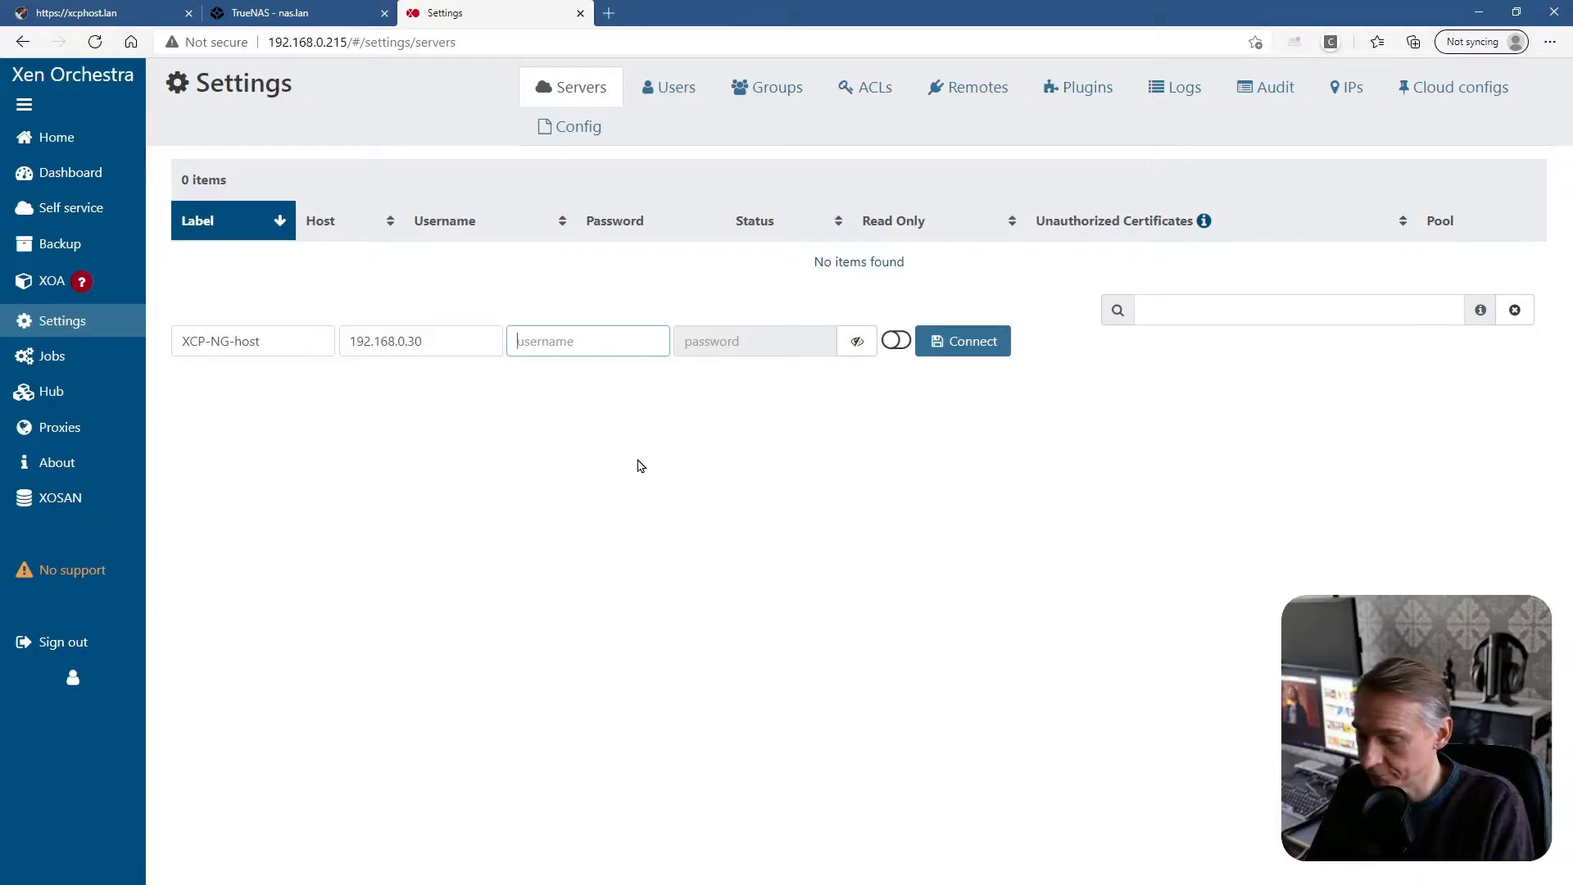
text(ad)
key(BackSpace)
key(BackSpace)
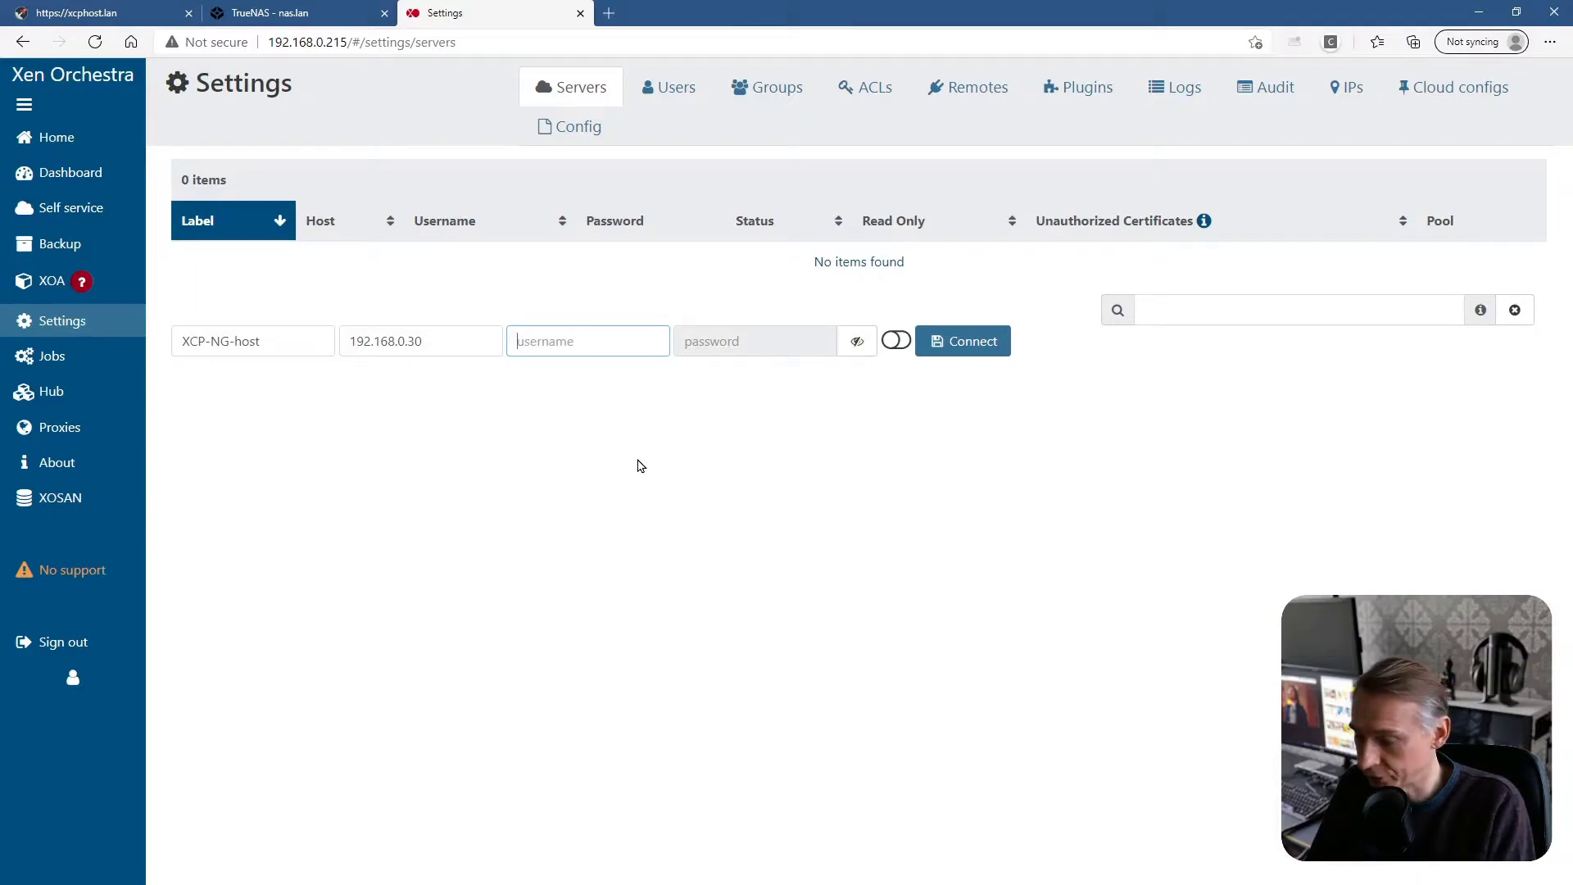
text(root)
click(708, 340)
text(******)
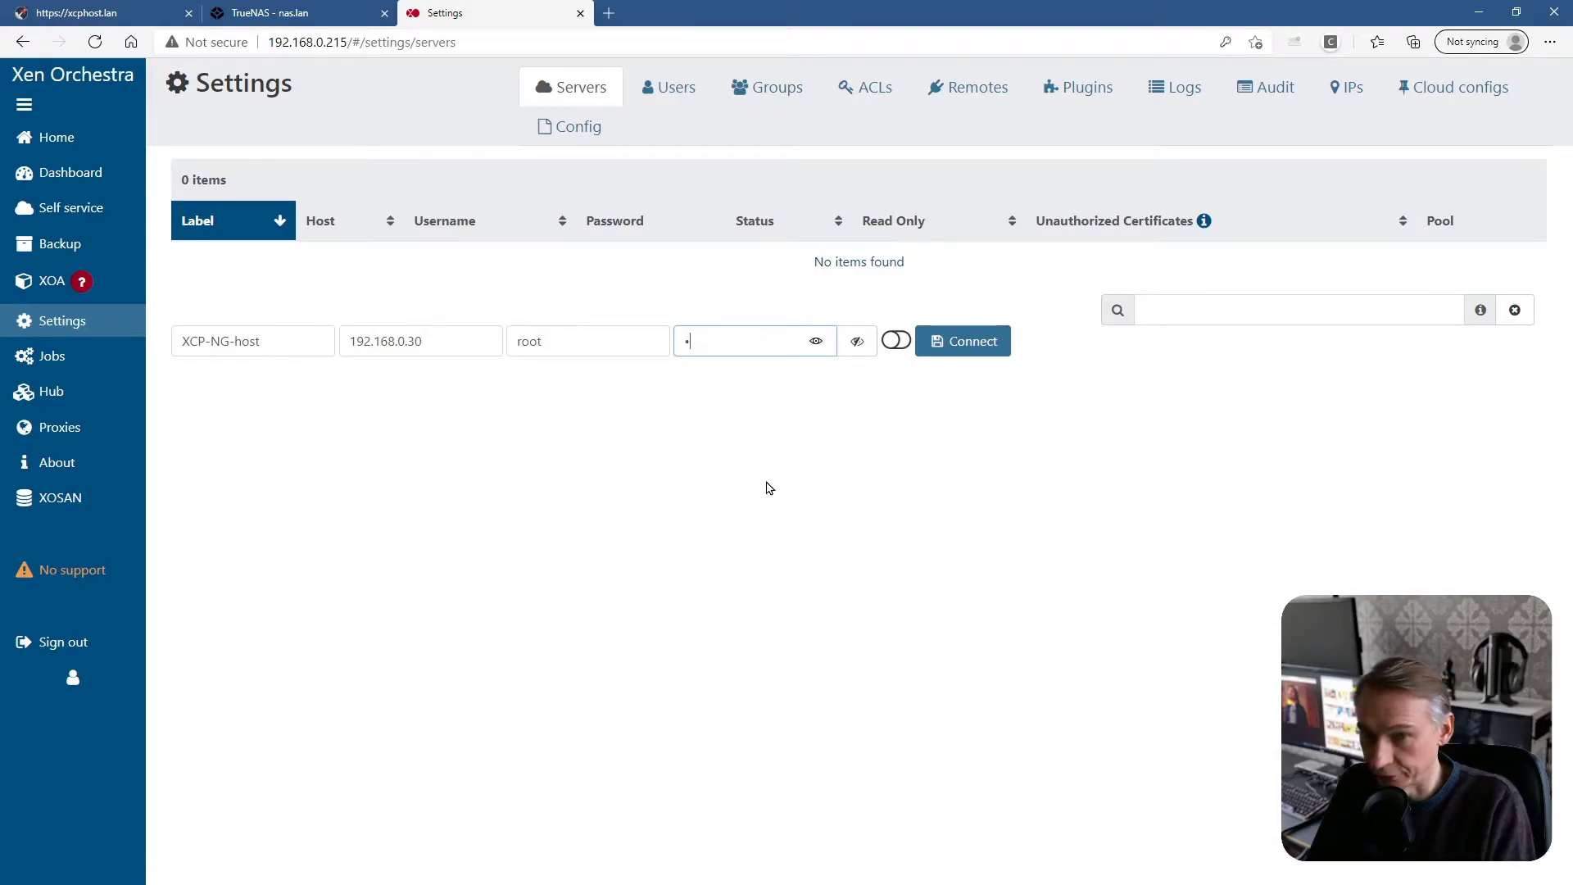
text(*******)
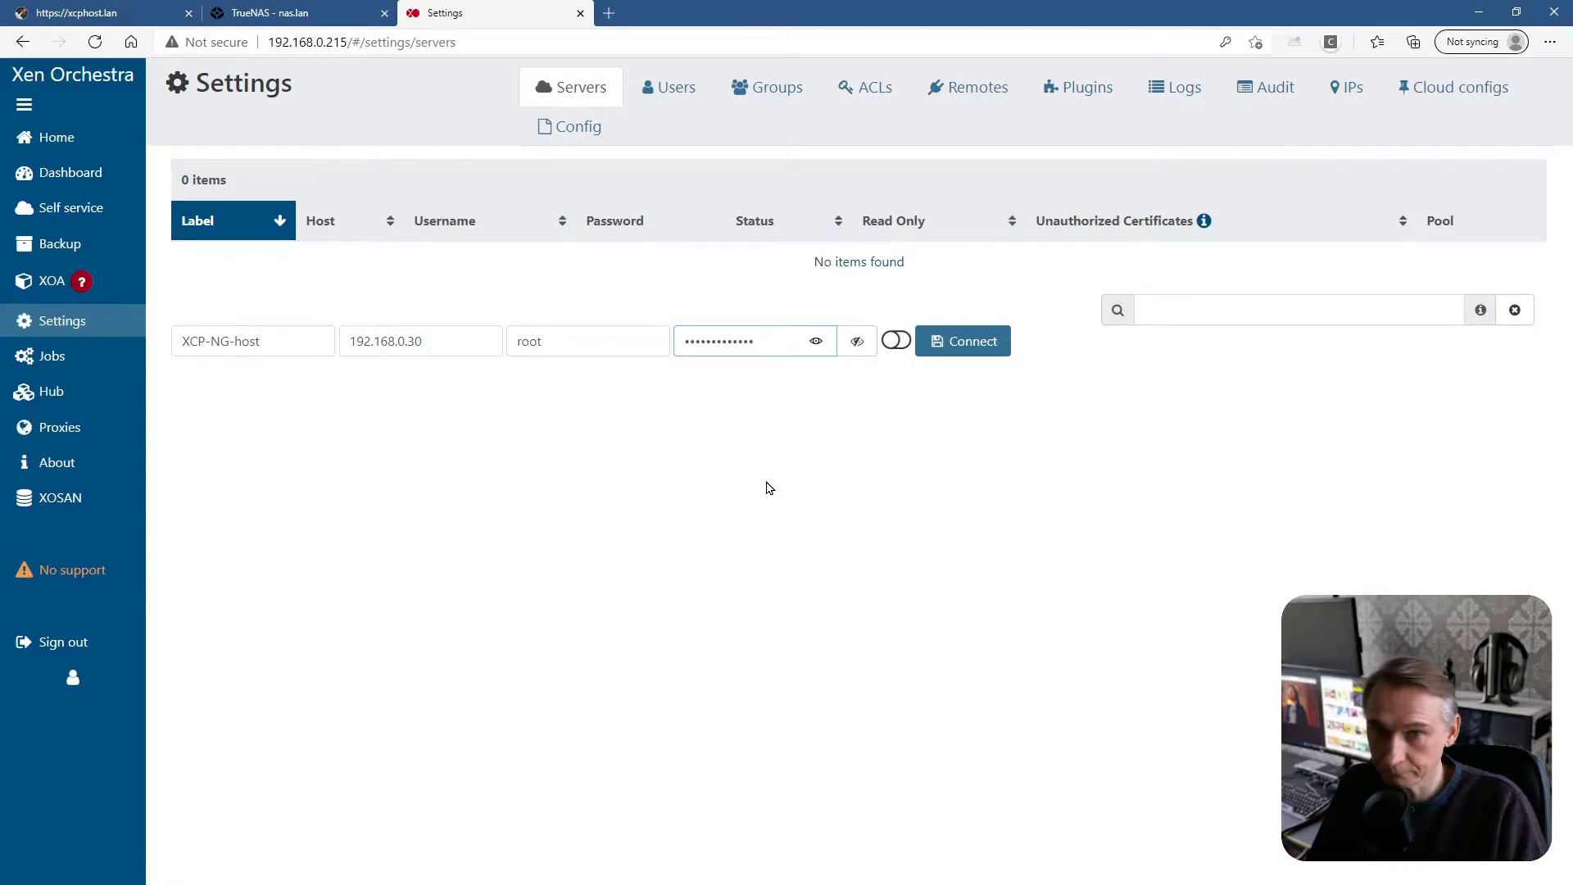
Connect the XCP-NG-host server and accept its self-signed certificate
click(965, 341)
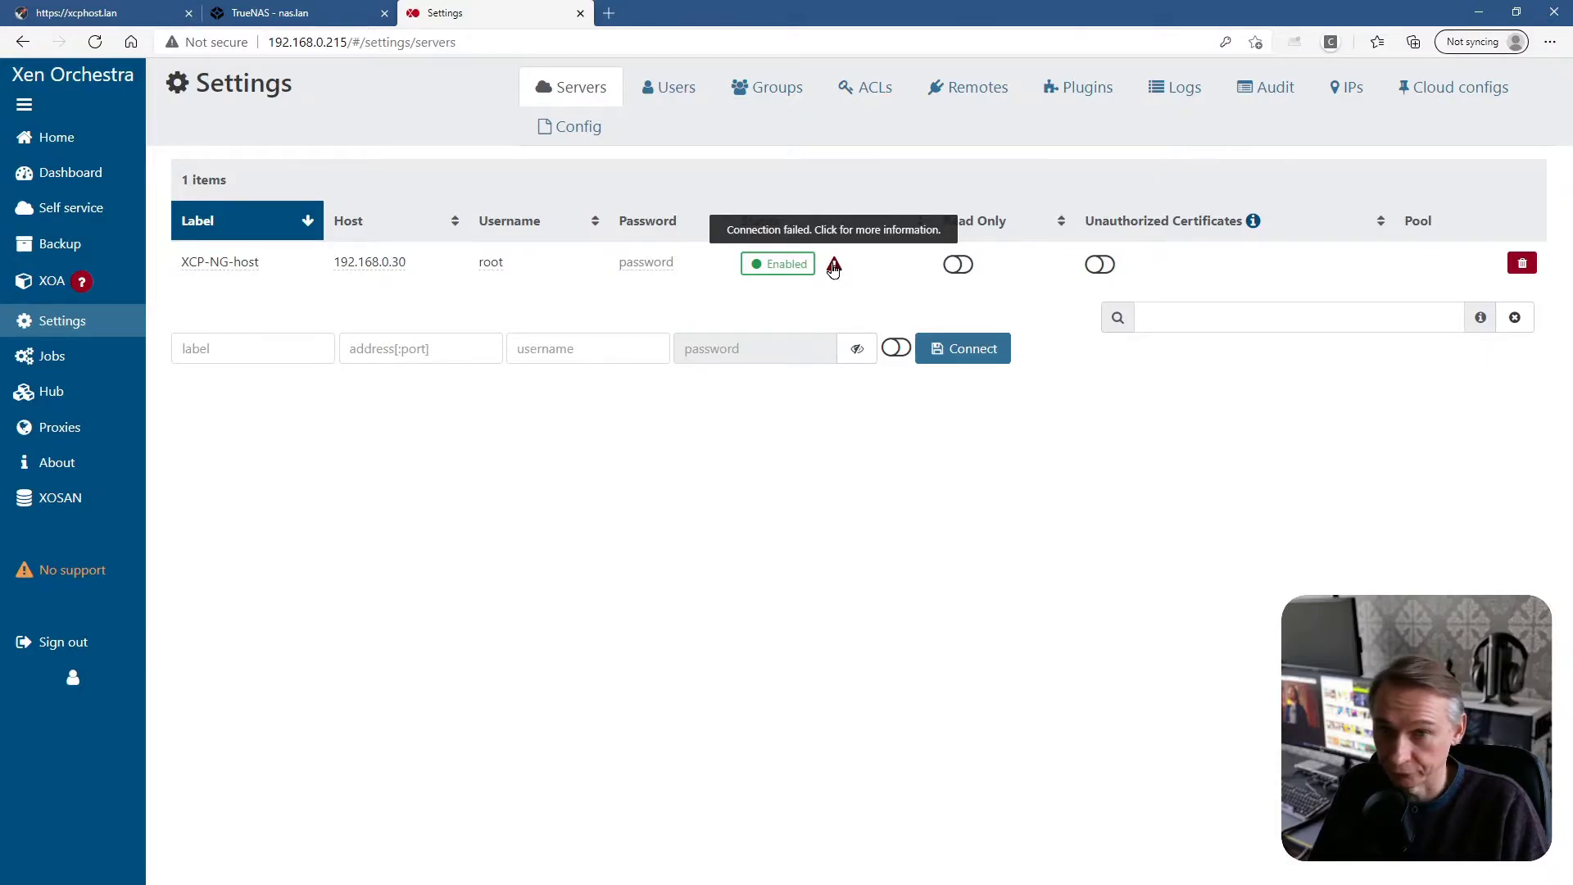
click(833, 266)
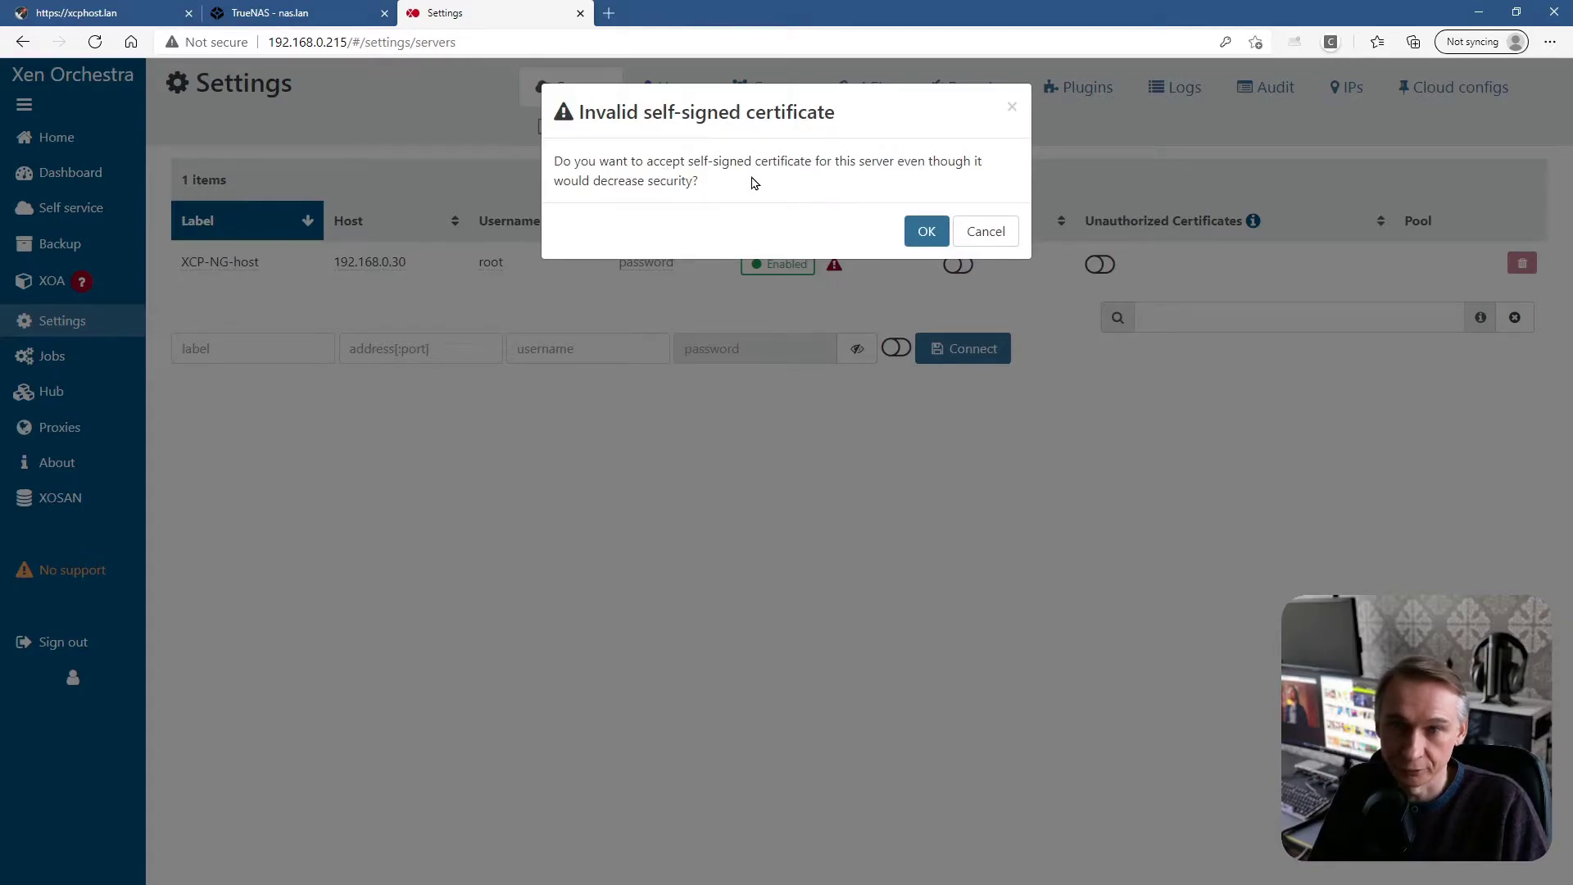
click(921, 236)
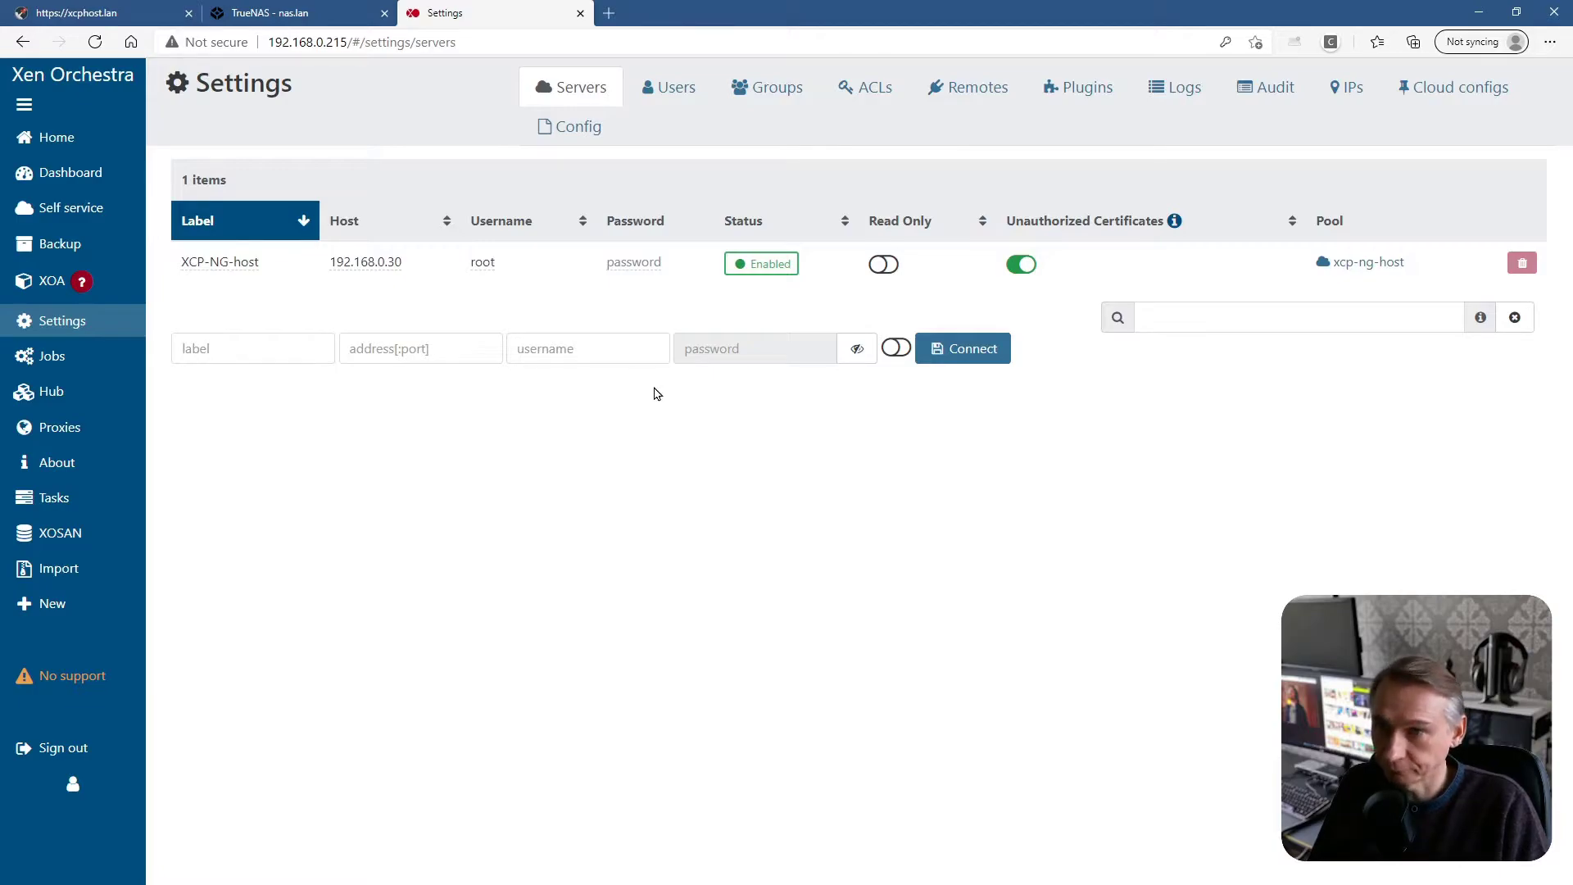
List the hosts and view the general overview of xcp-ng-host, including its RAM usage
mouse_move(62, 143)
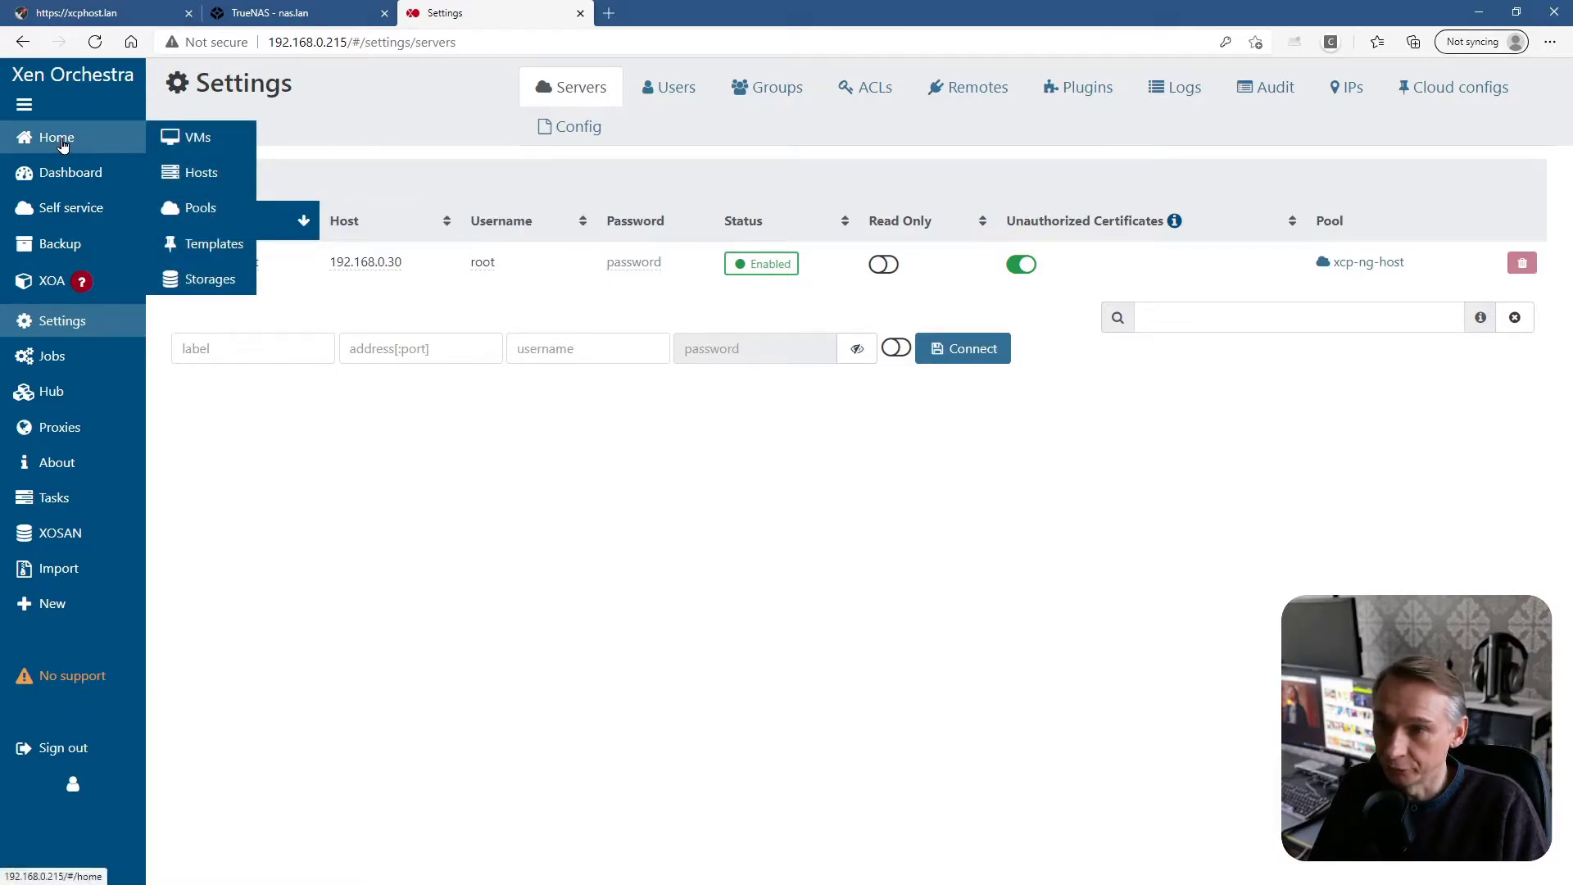
click(200, 170)
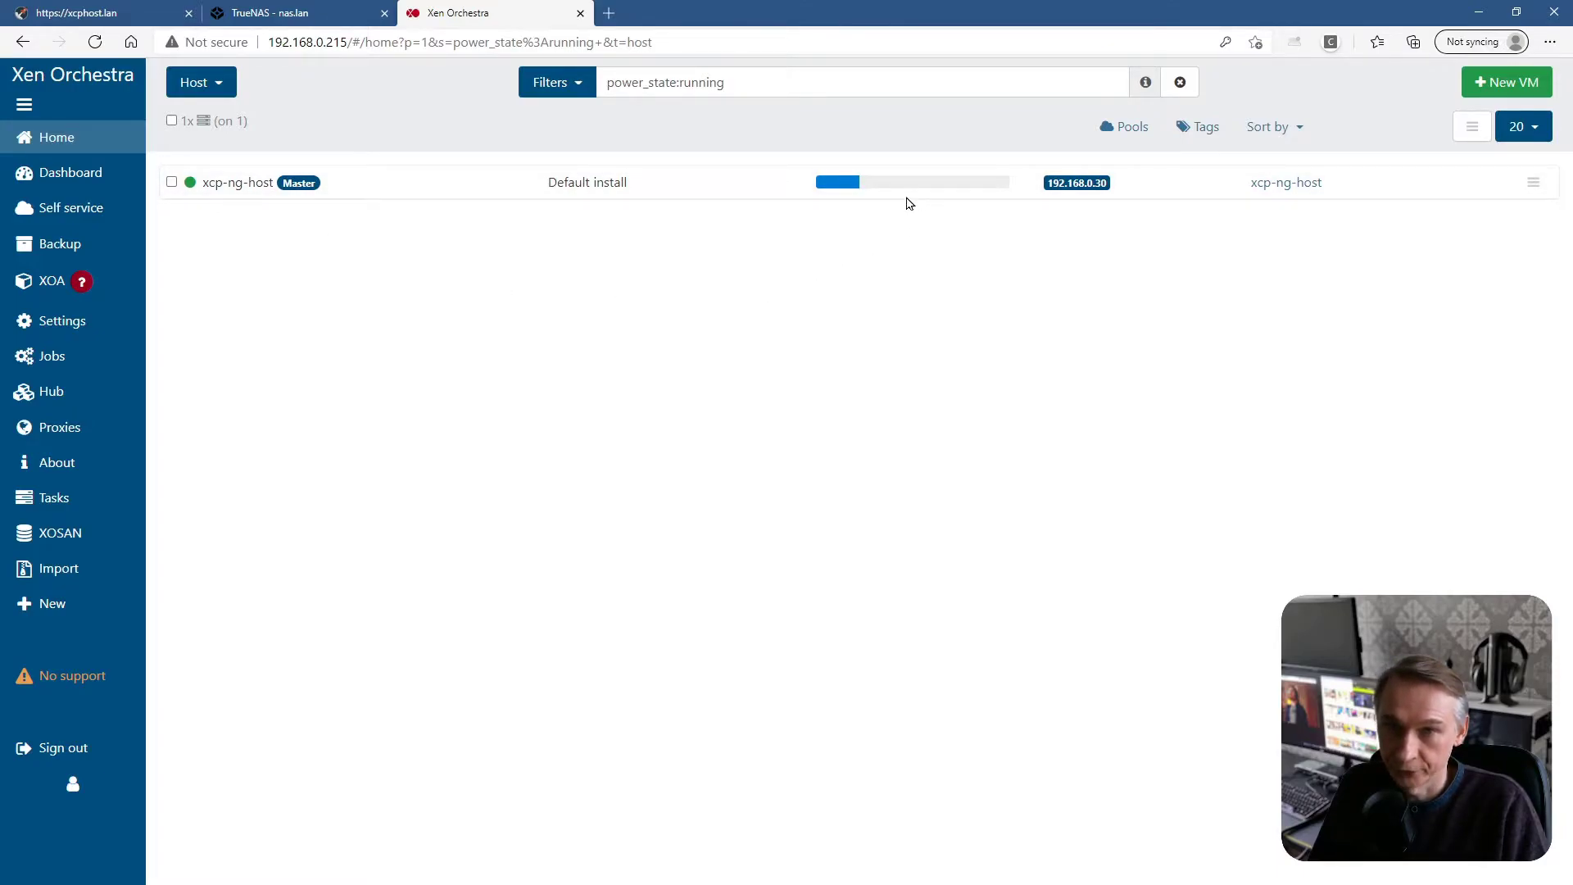
mouse_move(832, 188)
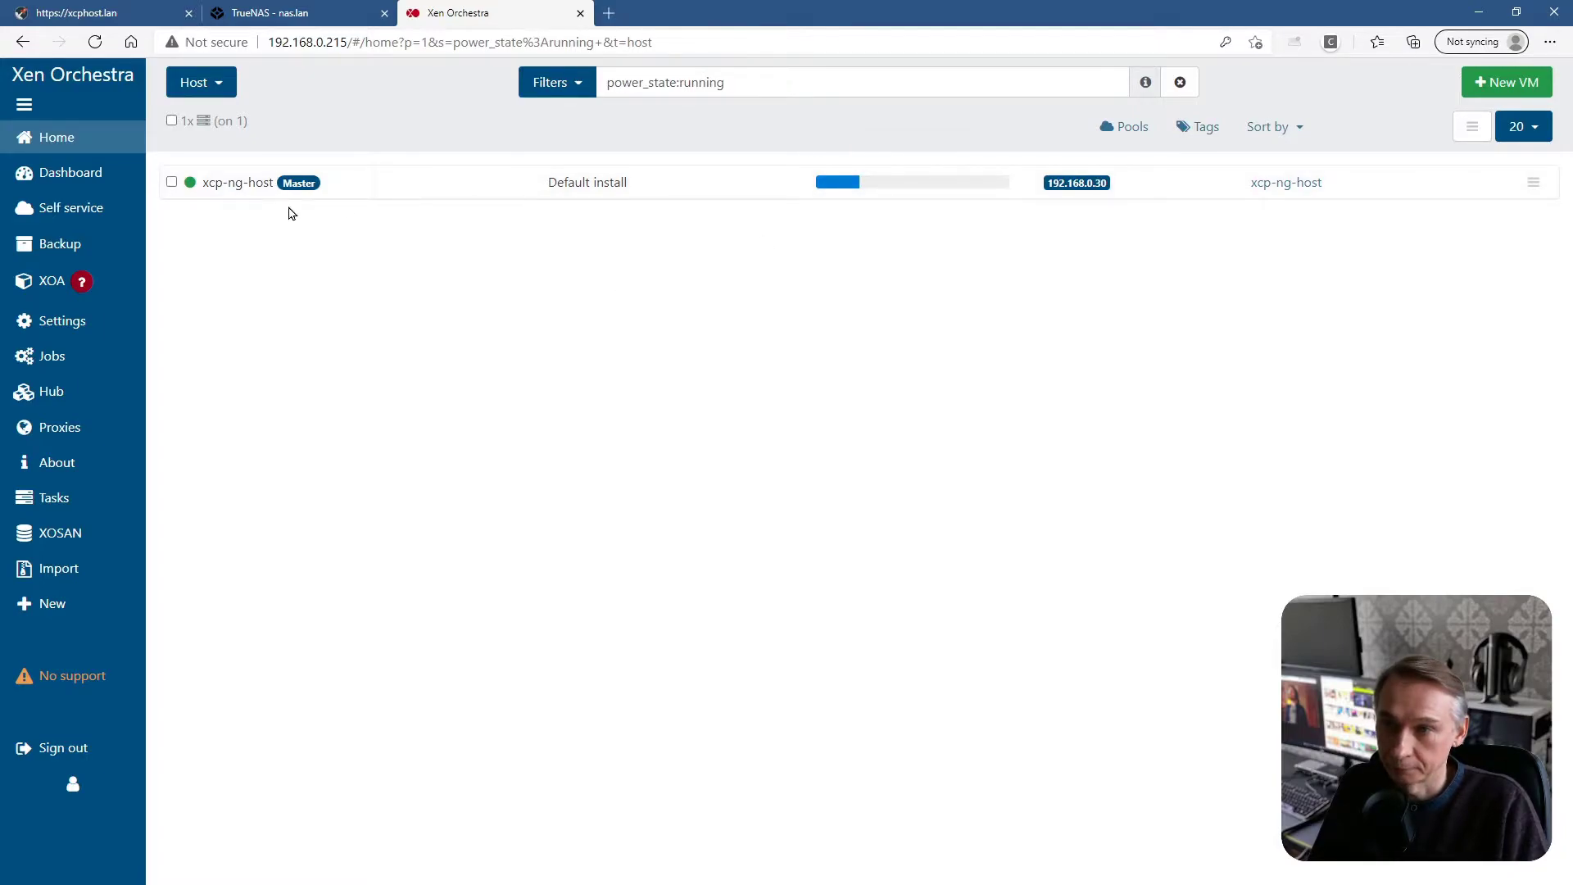
click(258, 189)
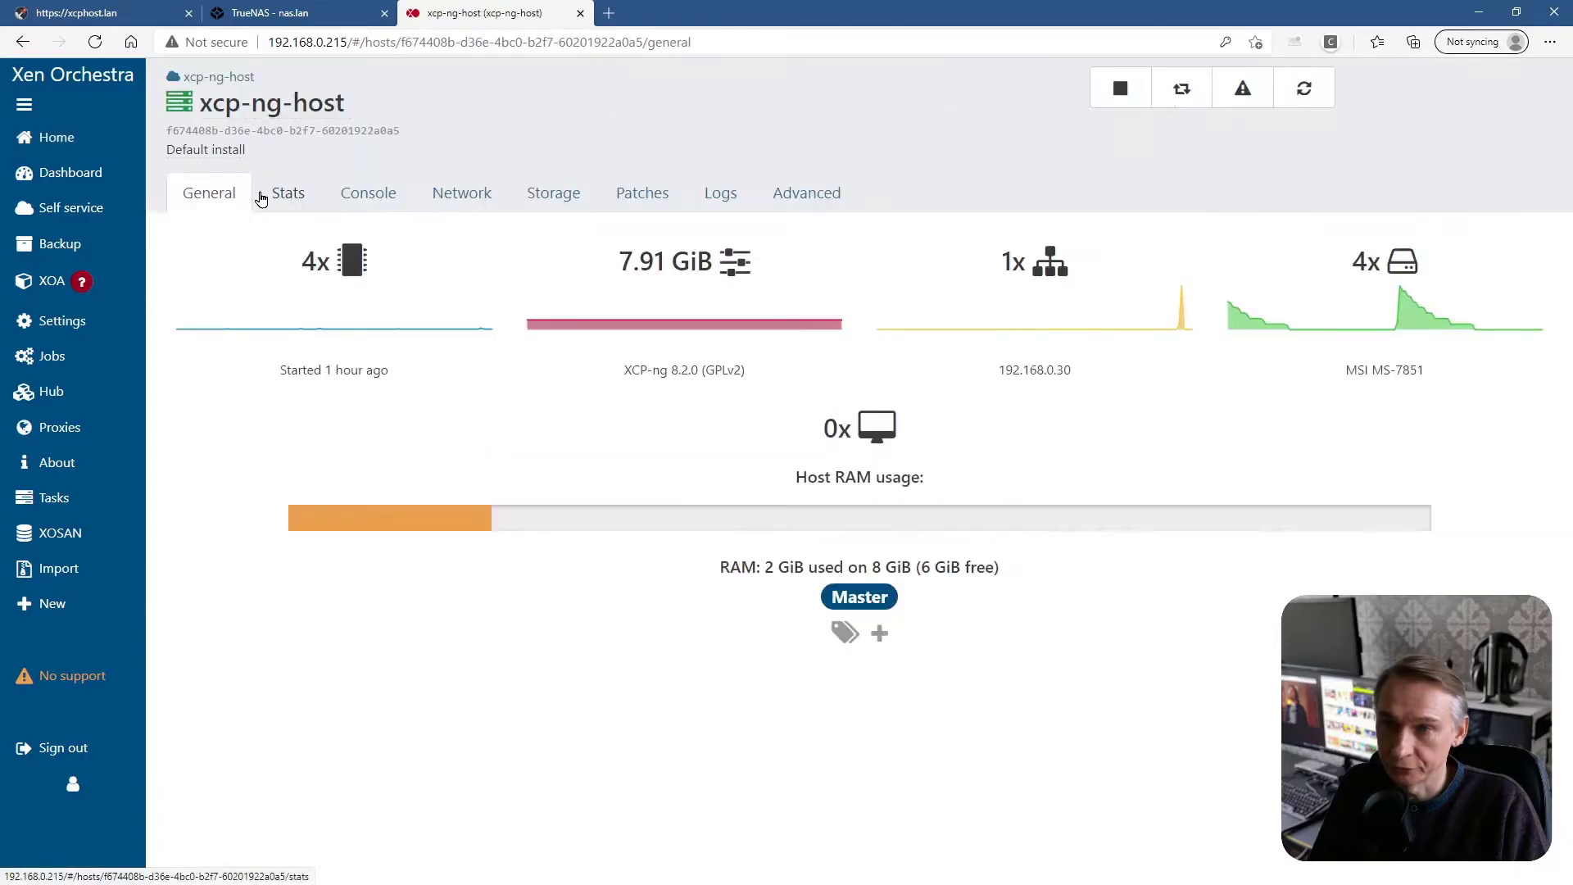
mouse_move(459, 528)
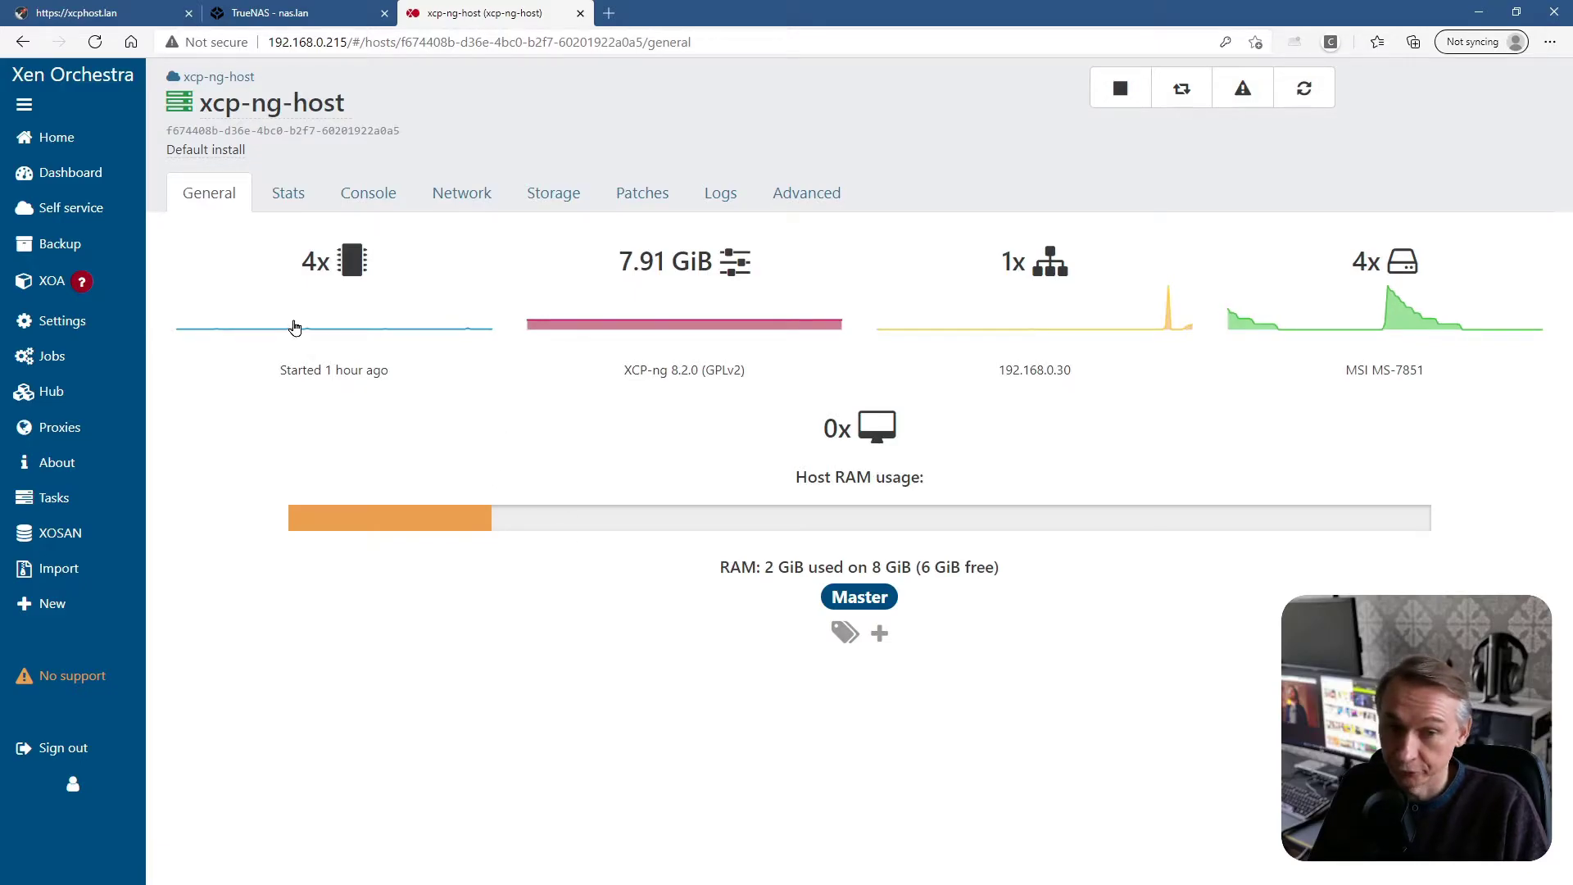
Start a new storage repository on xcp-ng-host with the name "VM iso" and the description "os images"
mouse_move(46, 606)
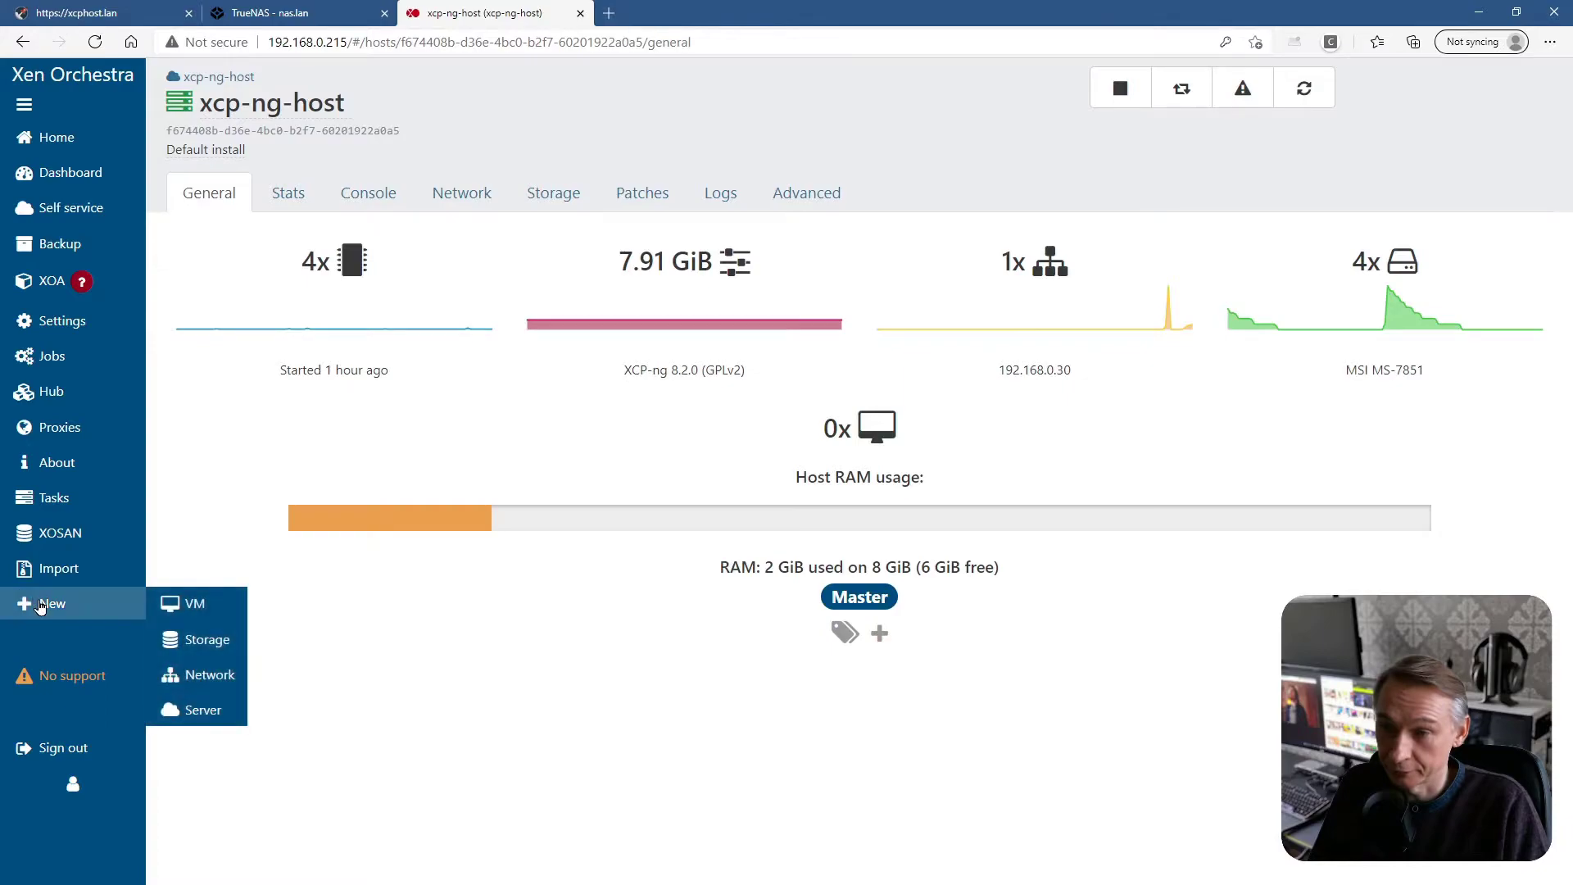
click(205, 649)
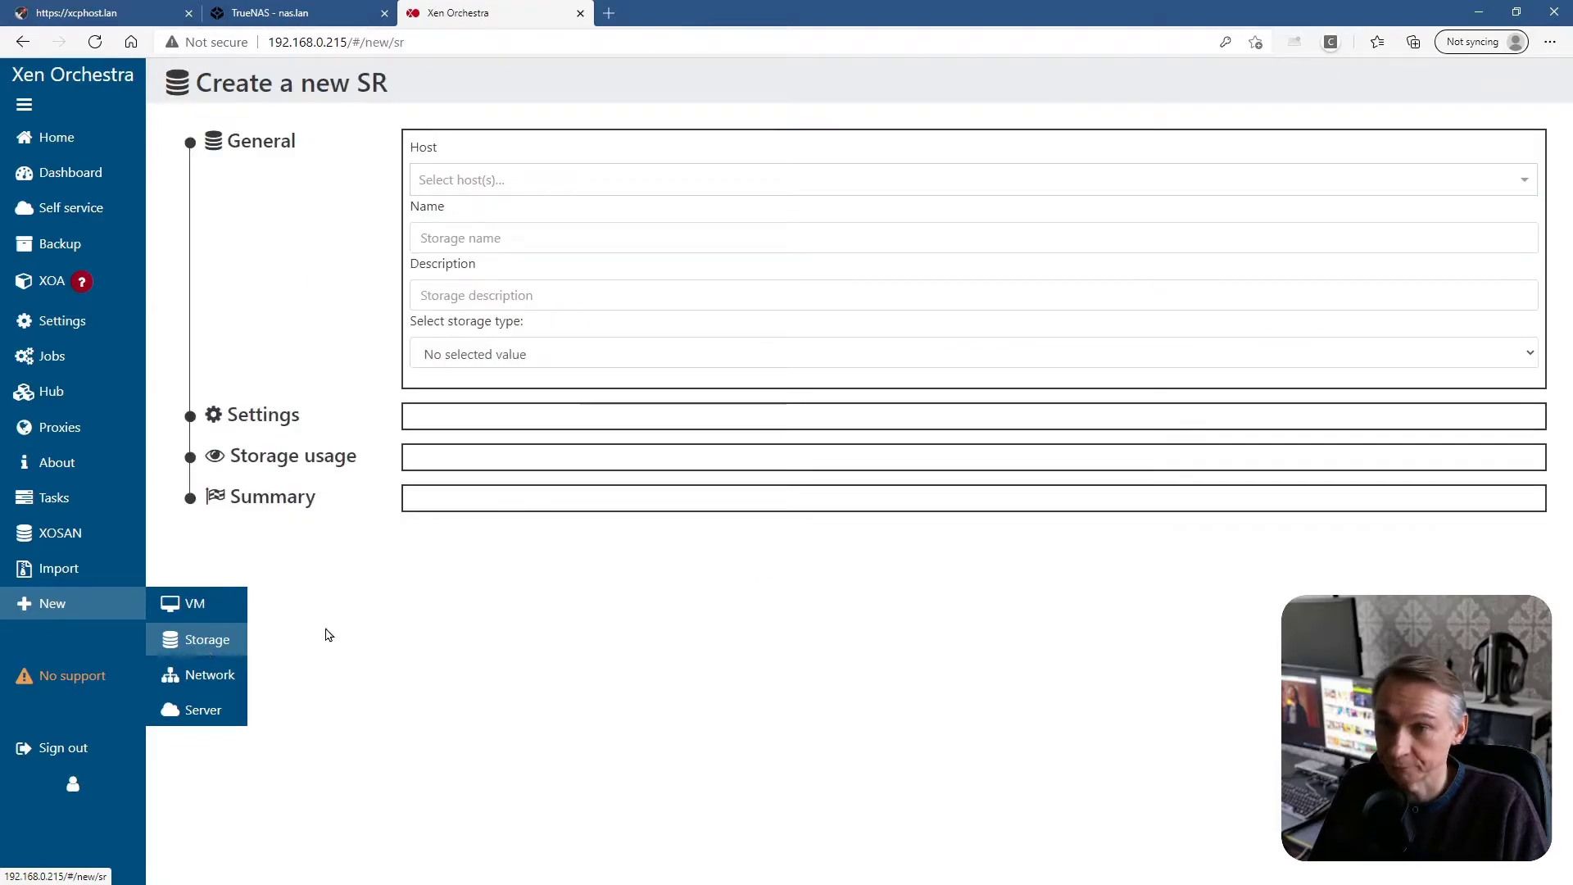
click(494, 182)
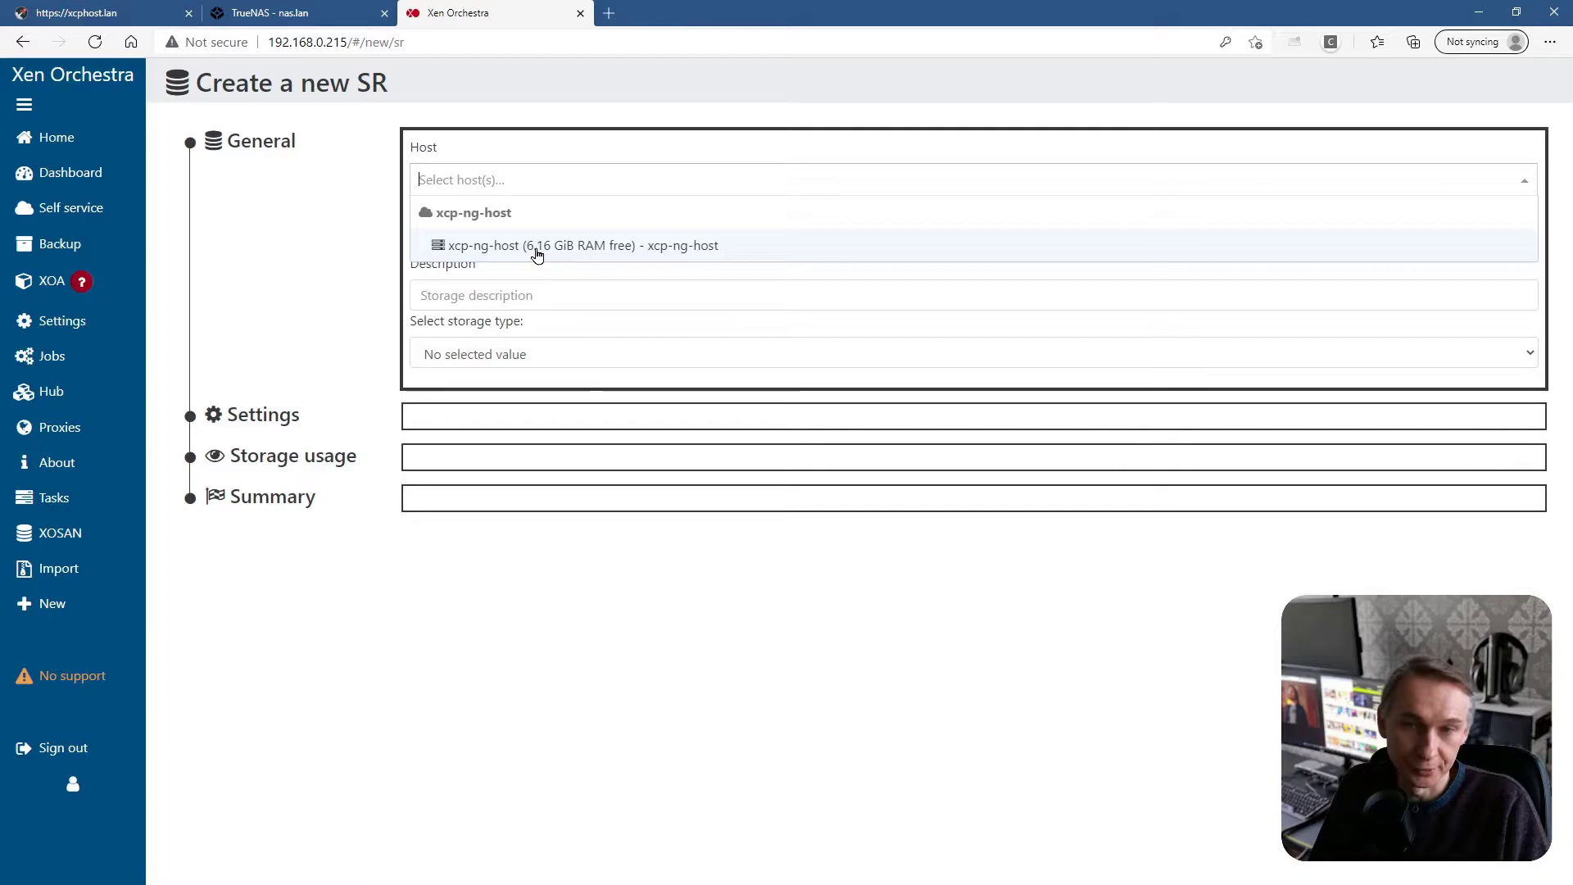
click(536, 248)
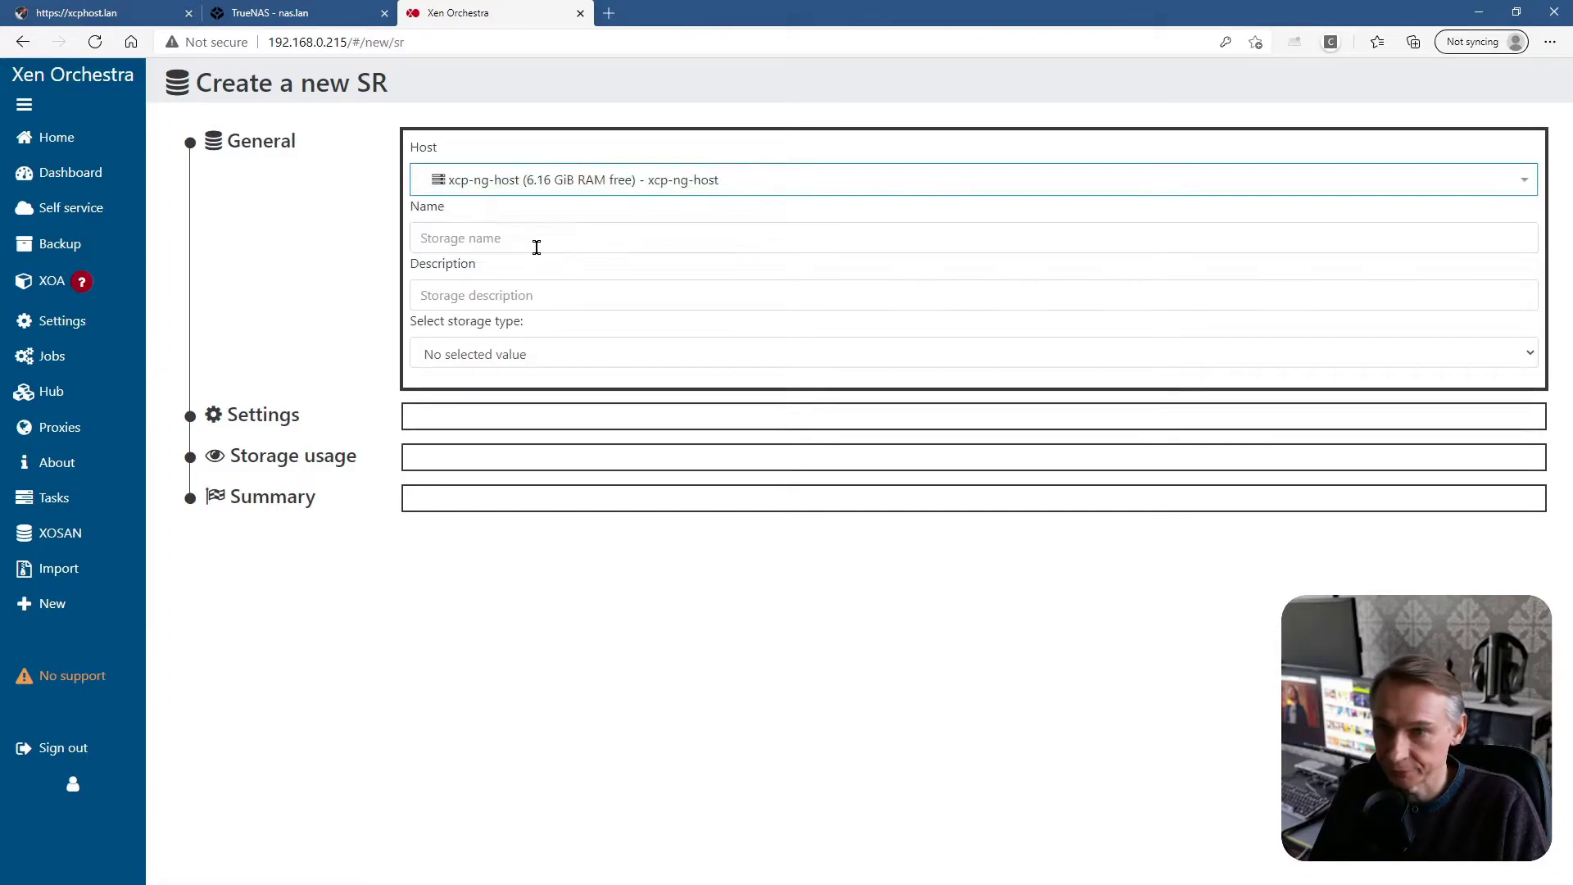
click(471, 237)
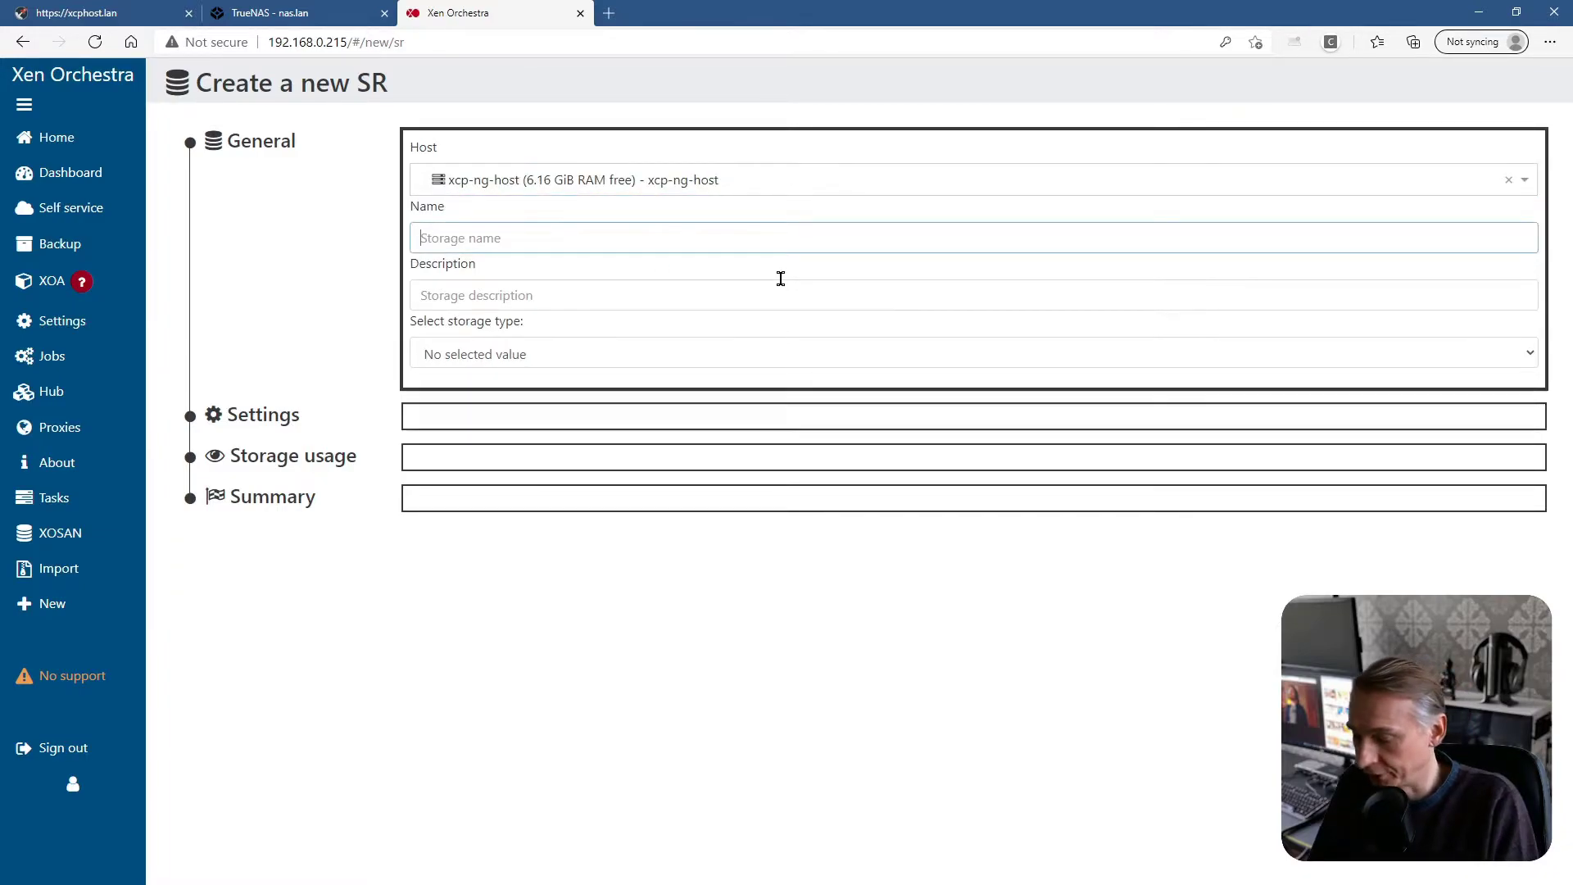
text(VM iso)
click(563, 279)
text(os i)
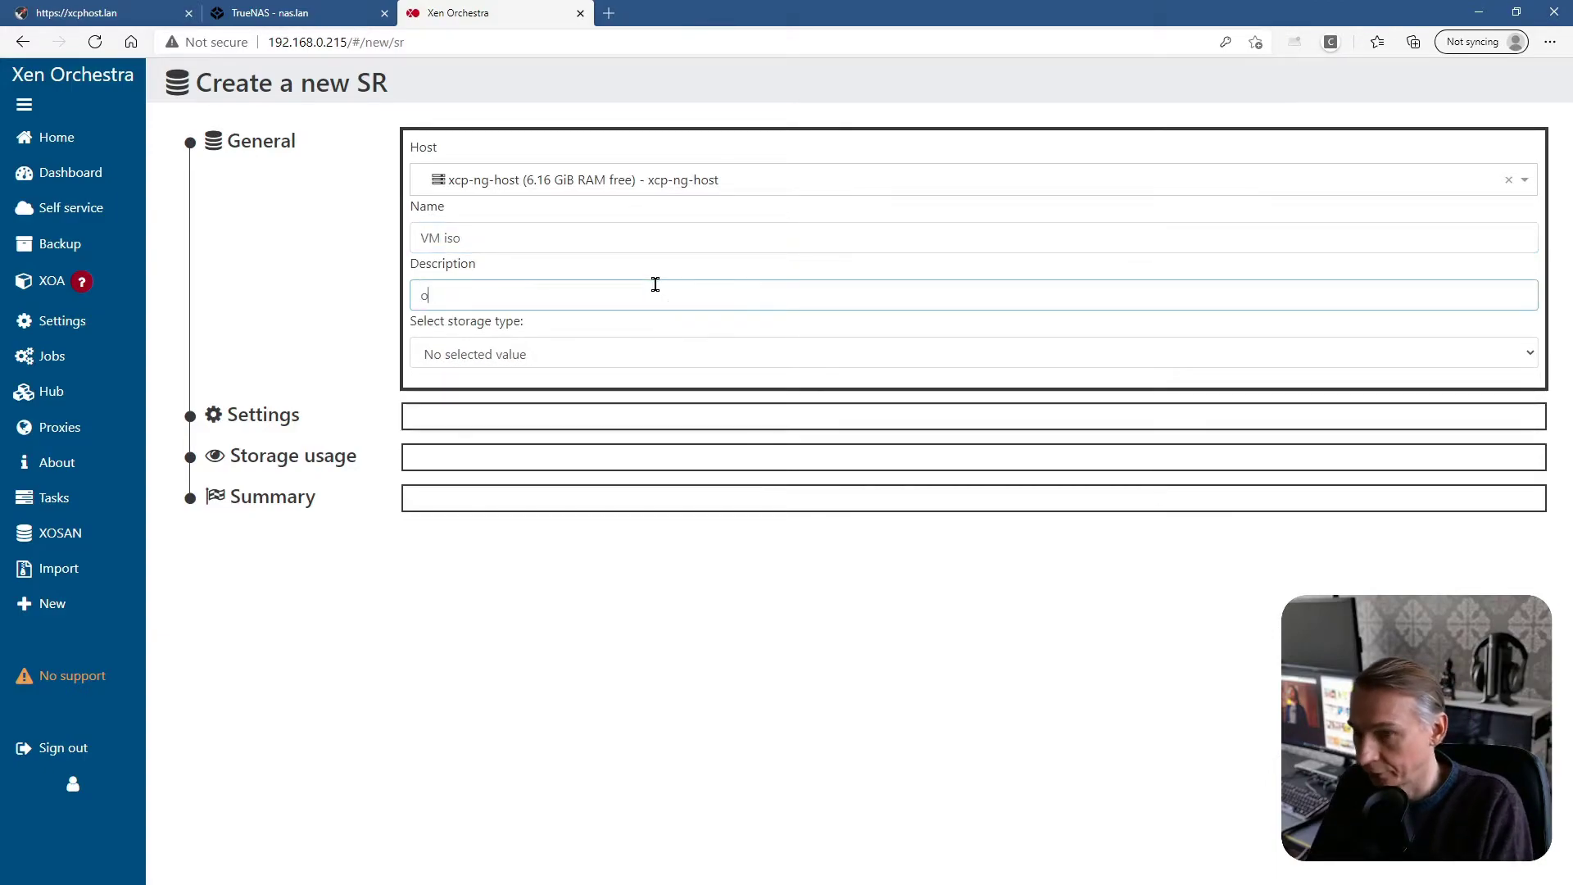
text(mages)
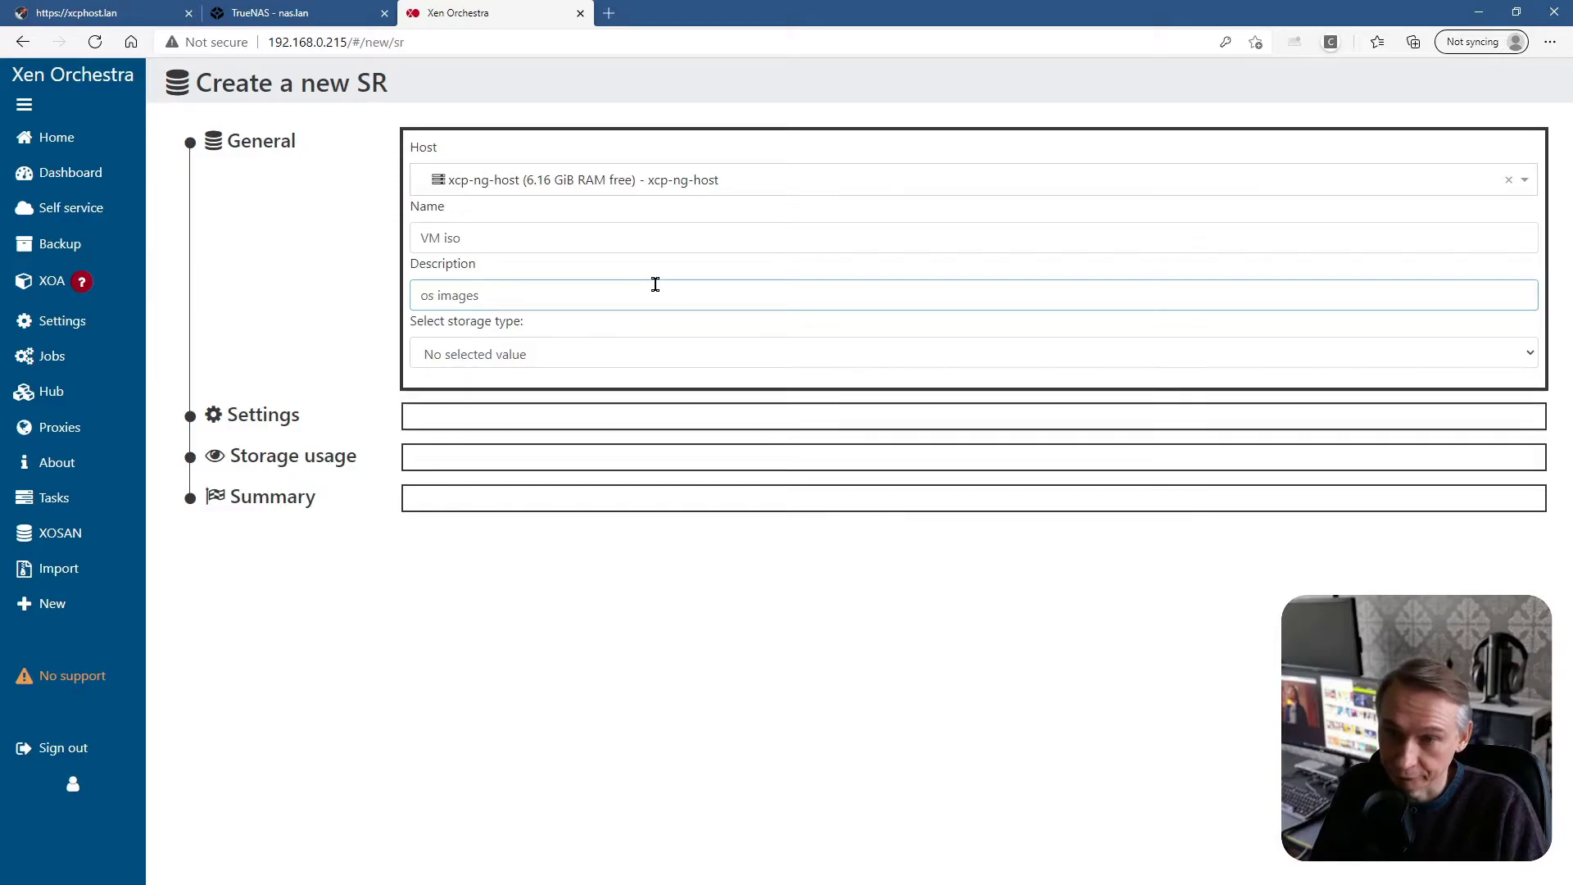
Set the new repository's storage type to SMB and its server path to \\nas.lan\VM iso
click(484, 363)
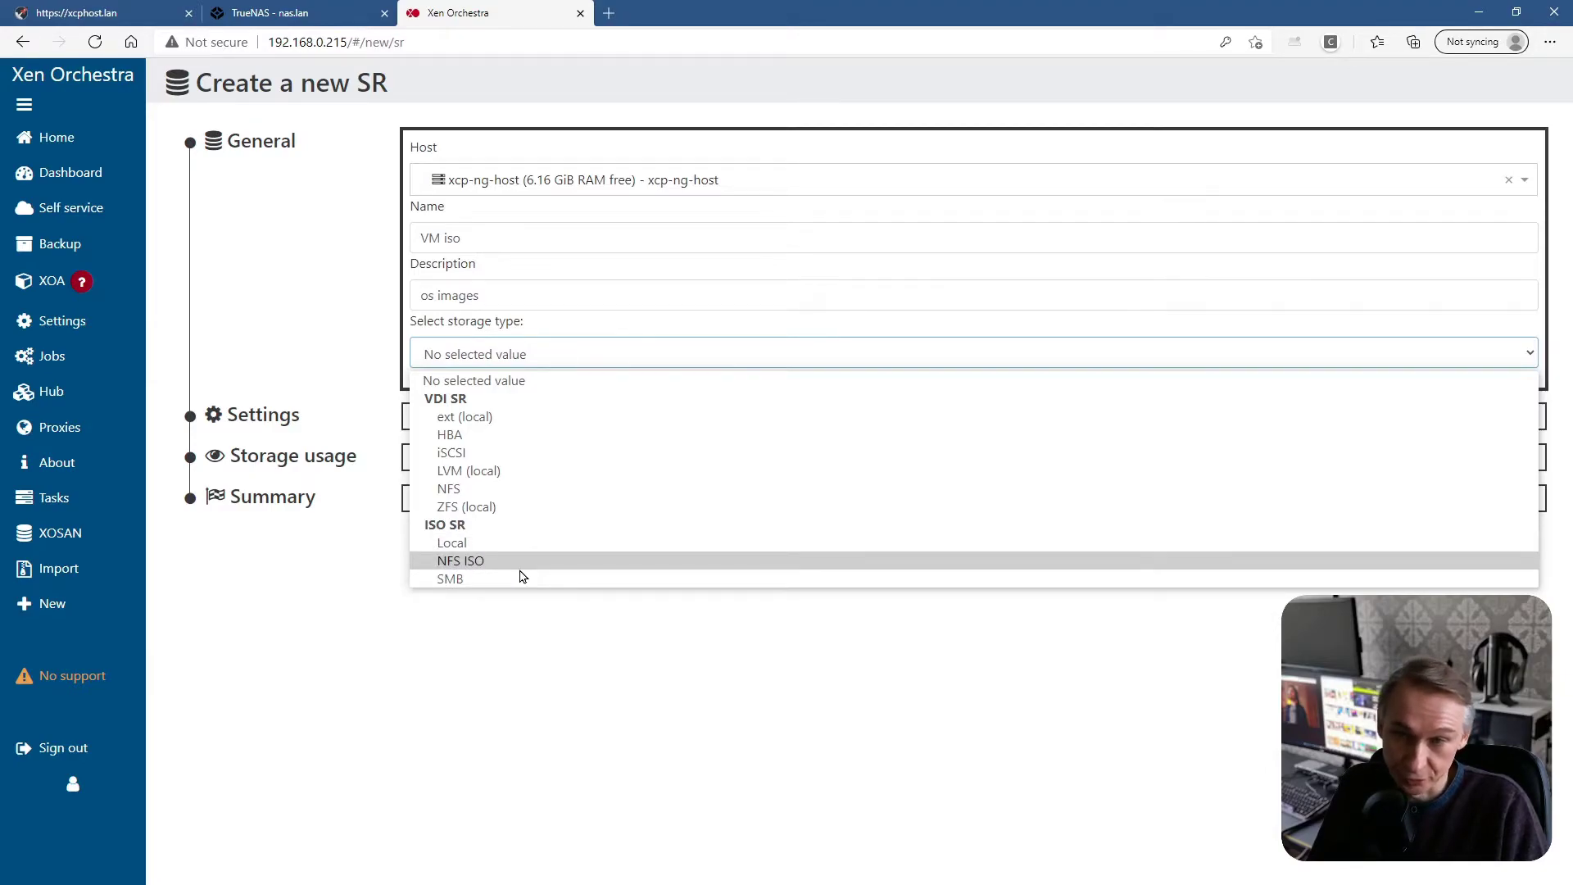
click(451, 580)
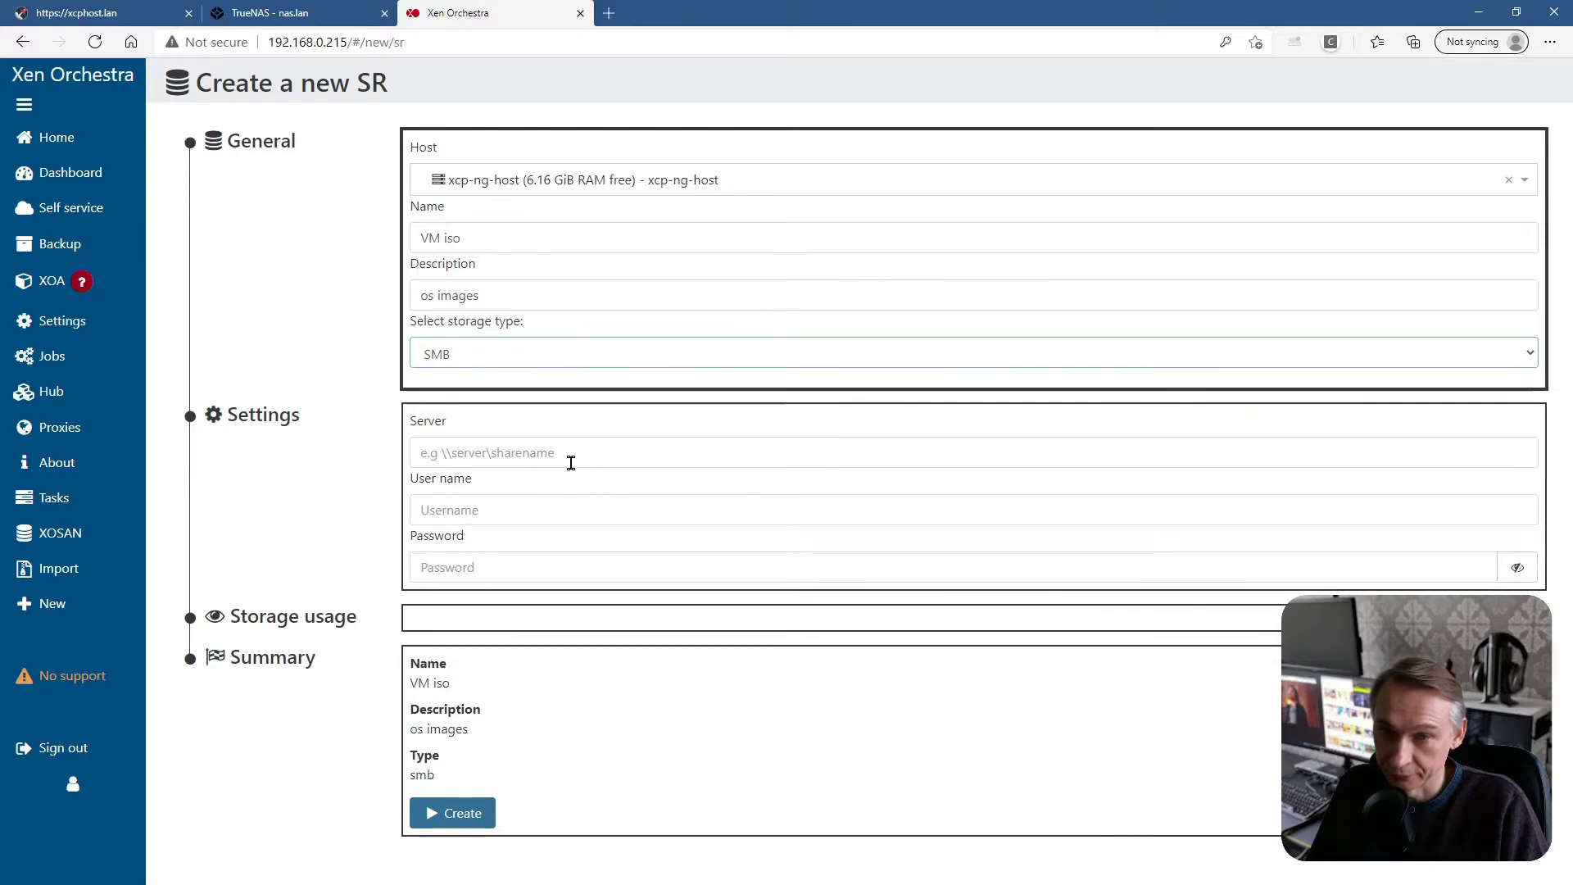
click(522, 452)
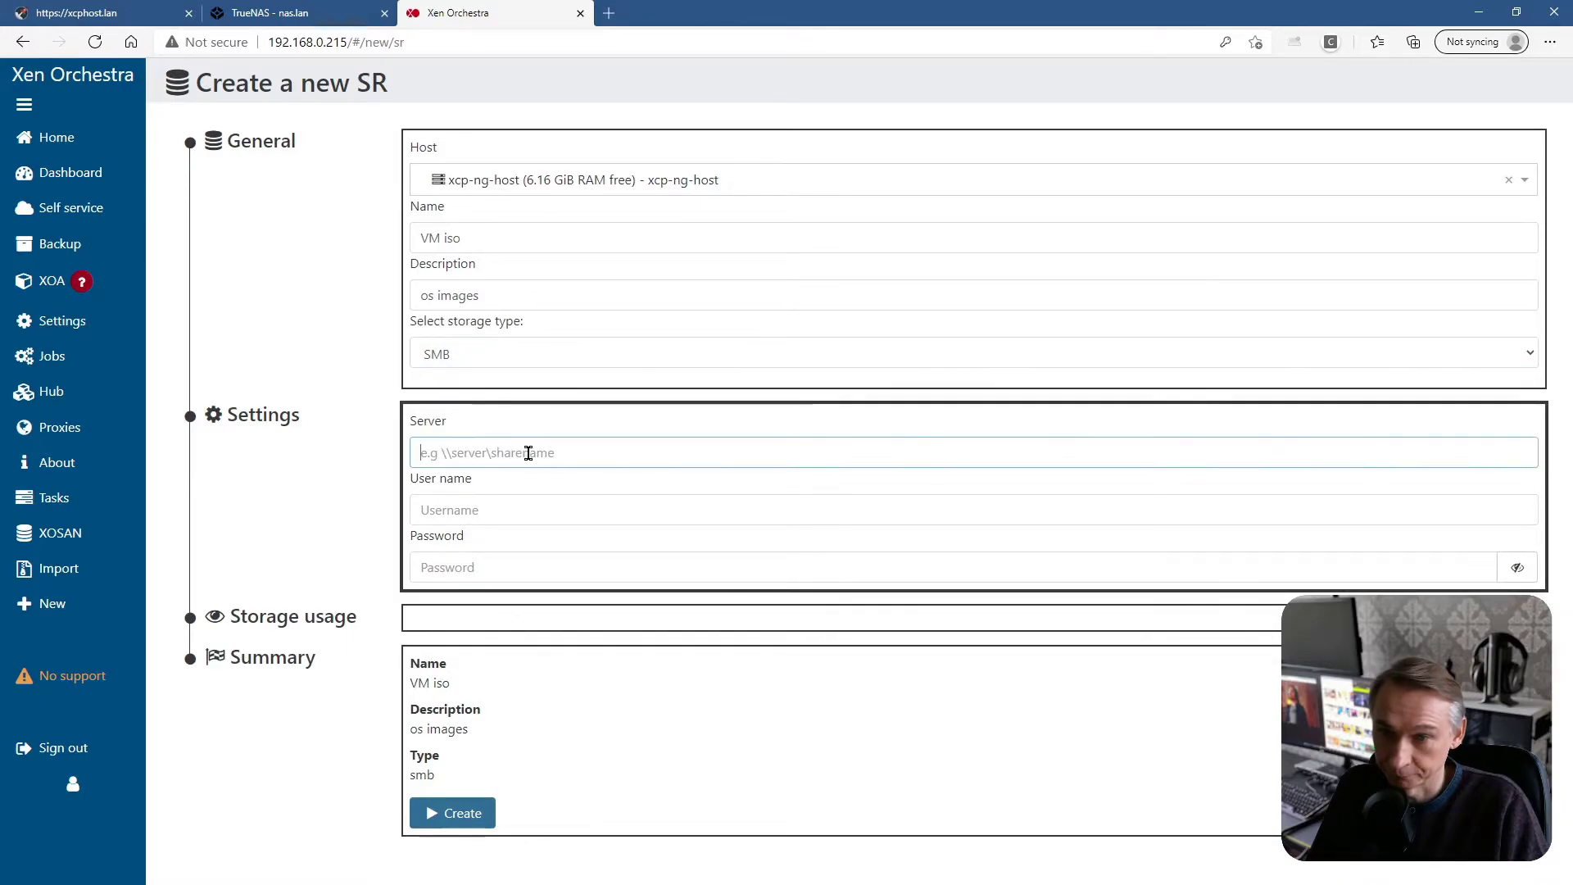
text(\\nas.lan\)
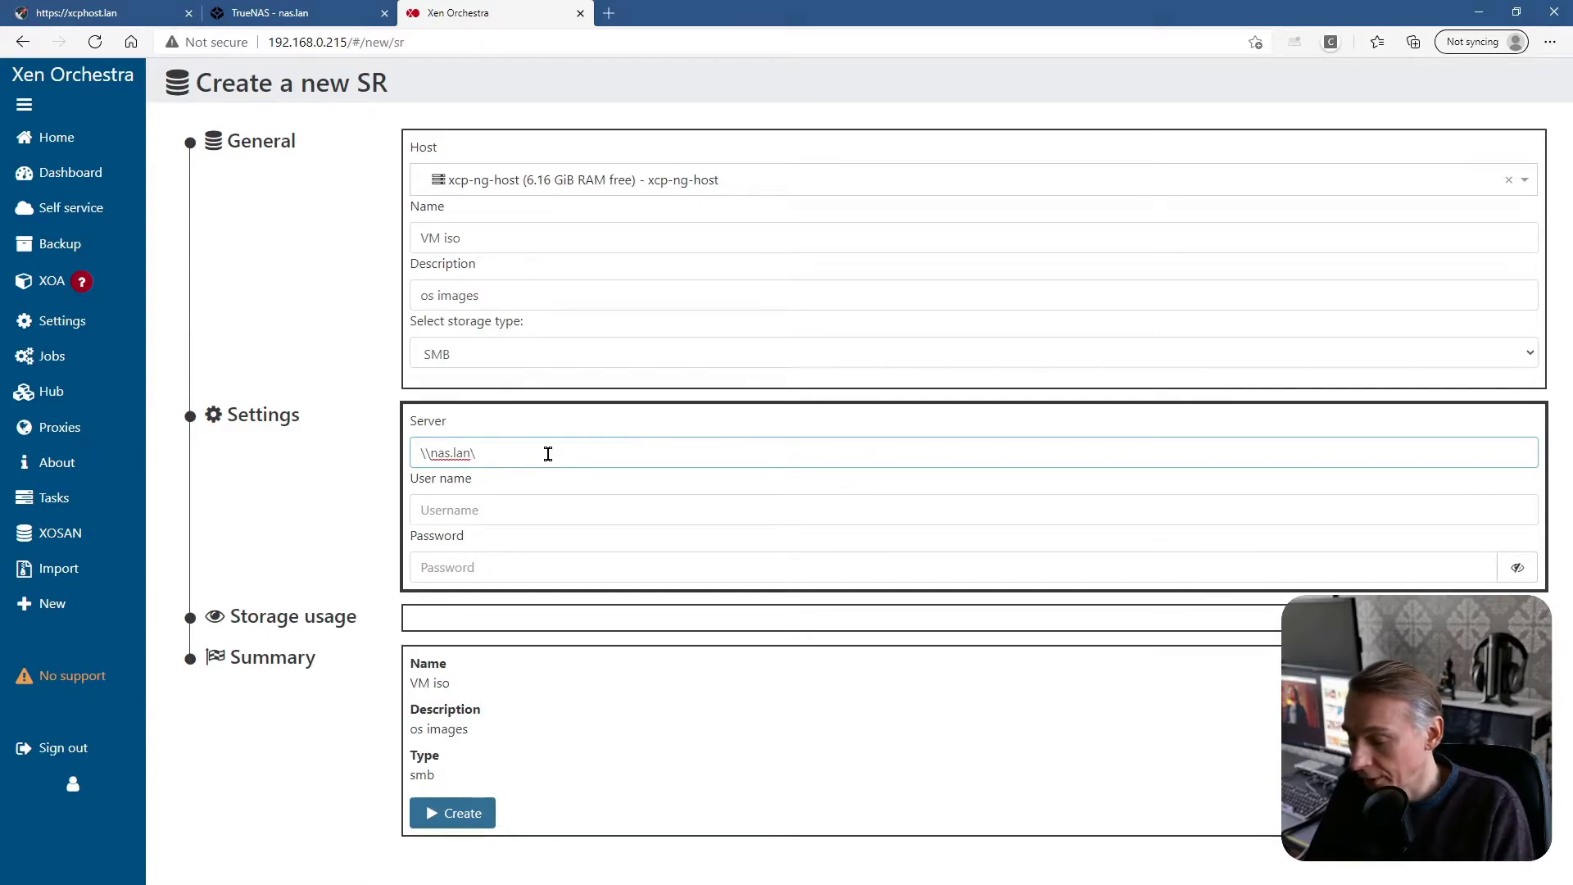
text(VM iso)
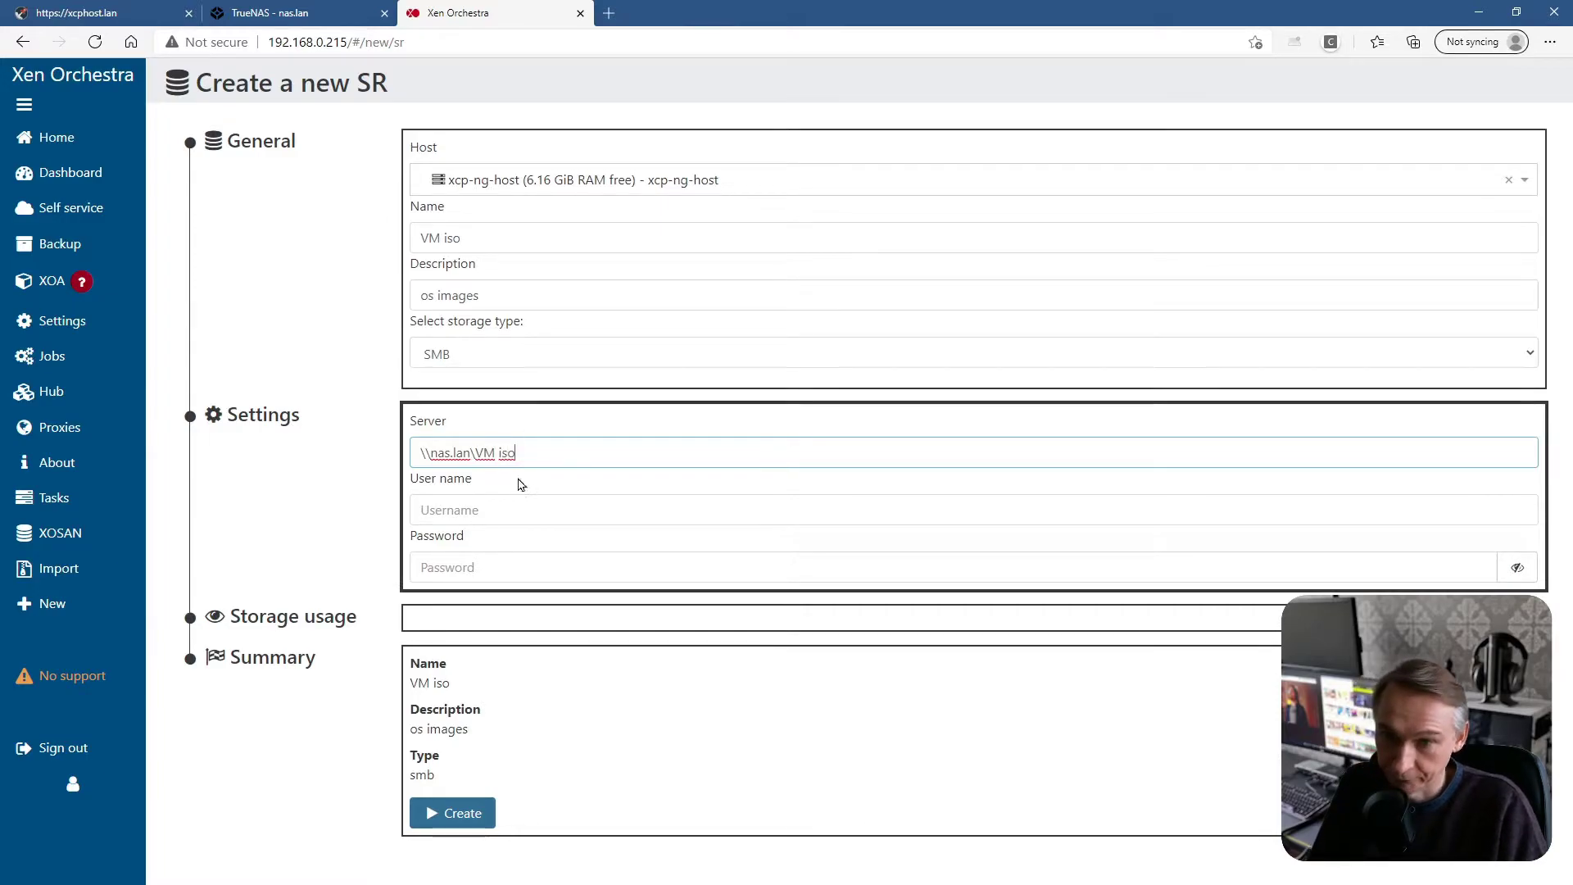
Fill in the SMB share's user name and password, and try to create the storage repository
click(472, 508)
text(ch)
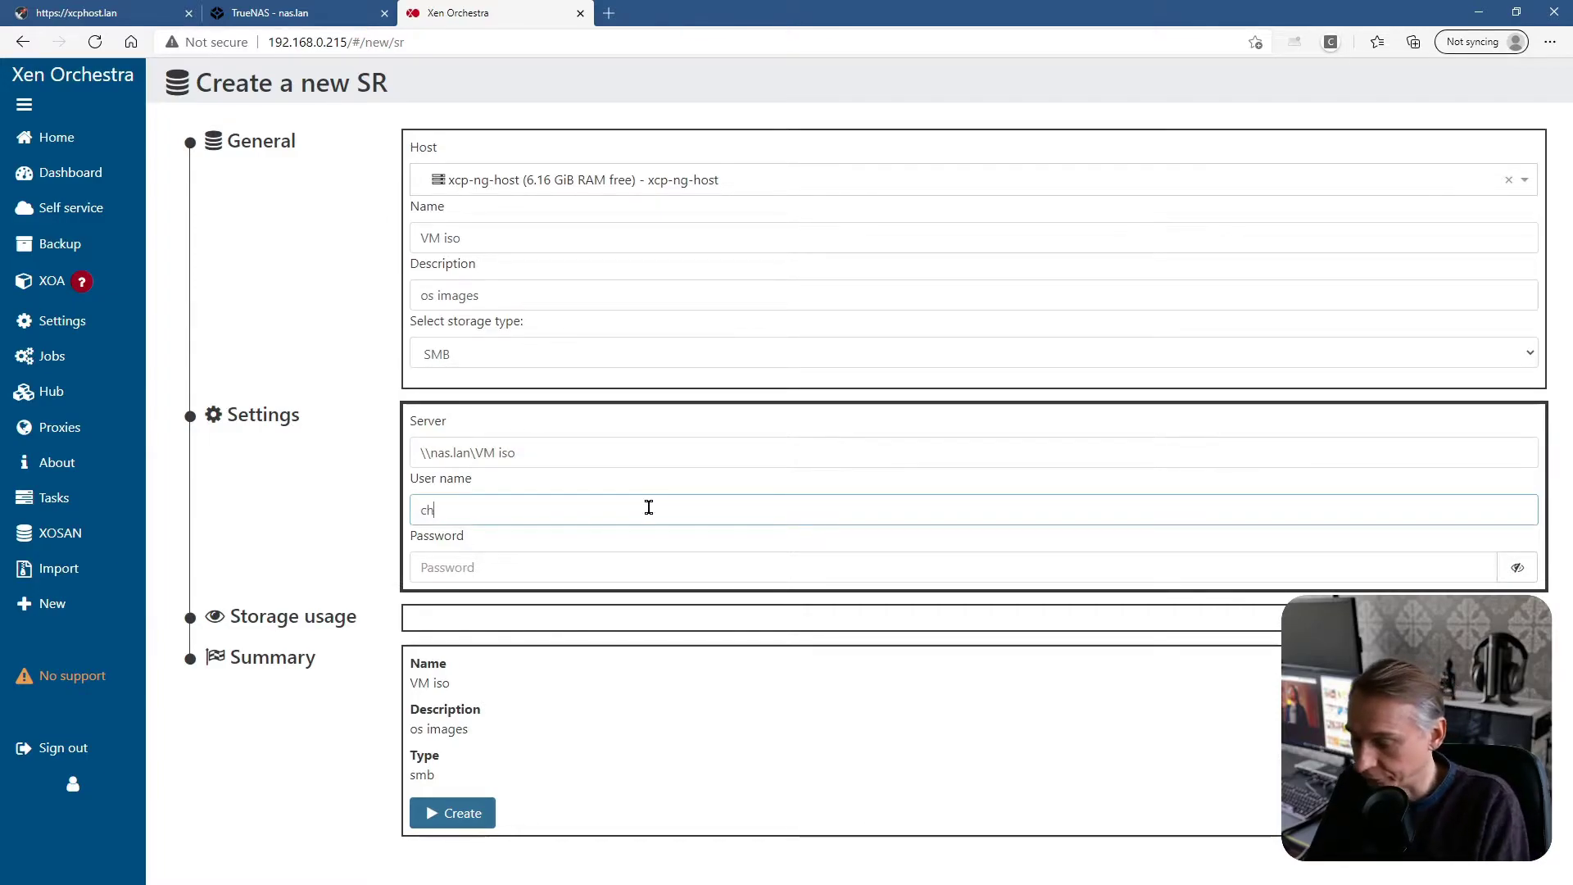
text(ristophe)
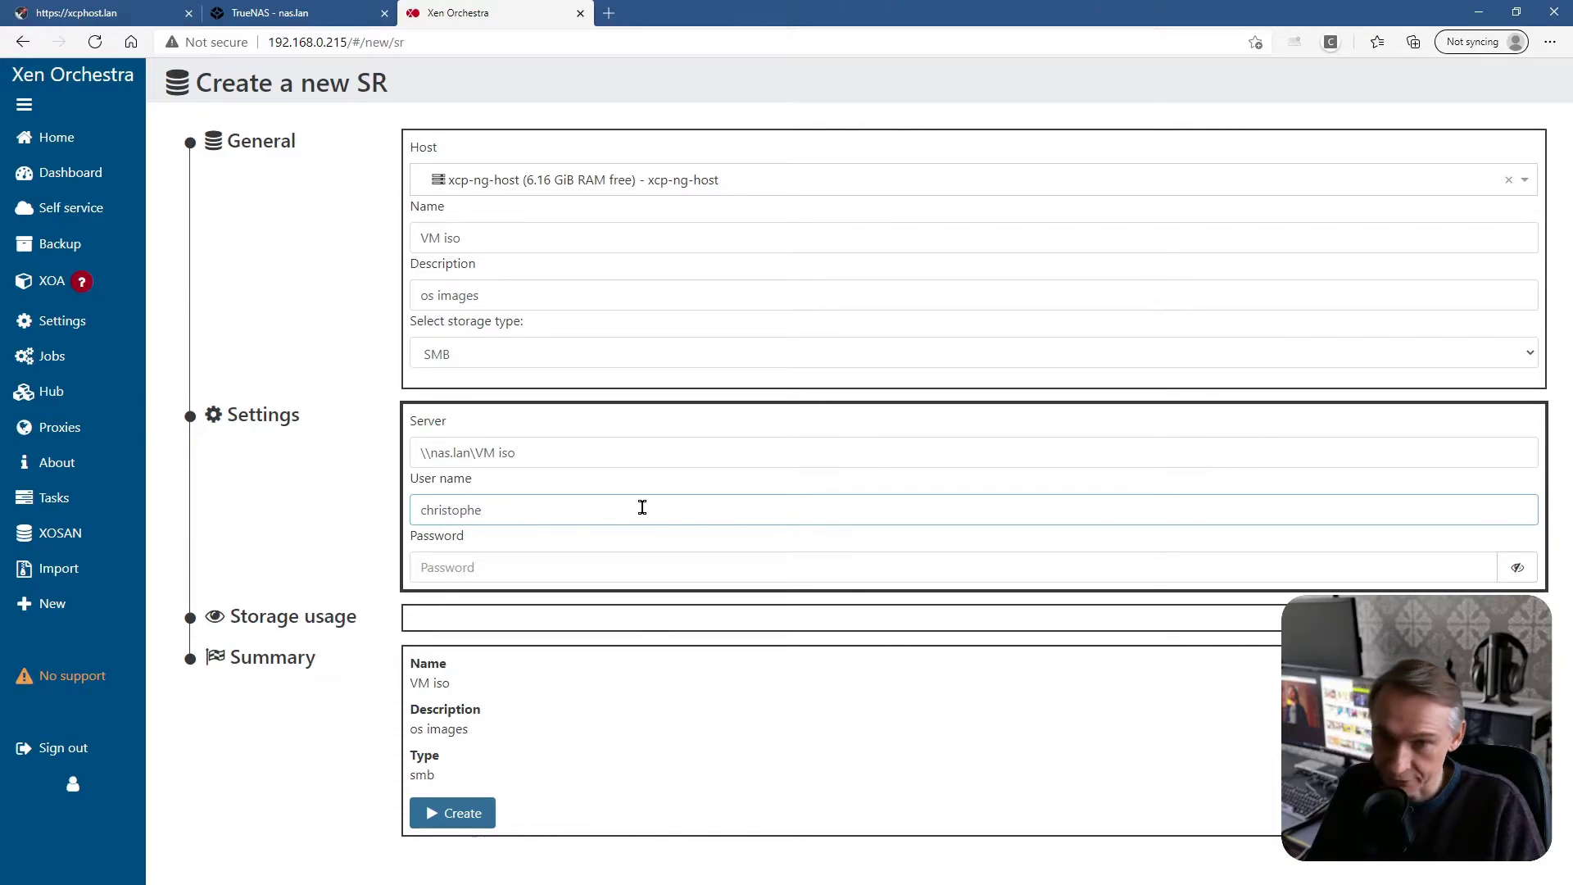
click(434, 566)
text(•••••••••••)
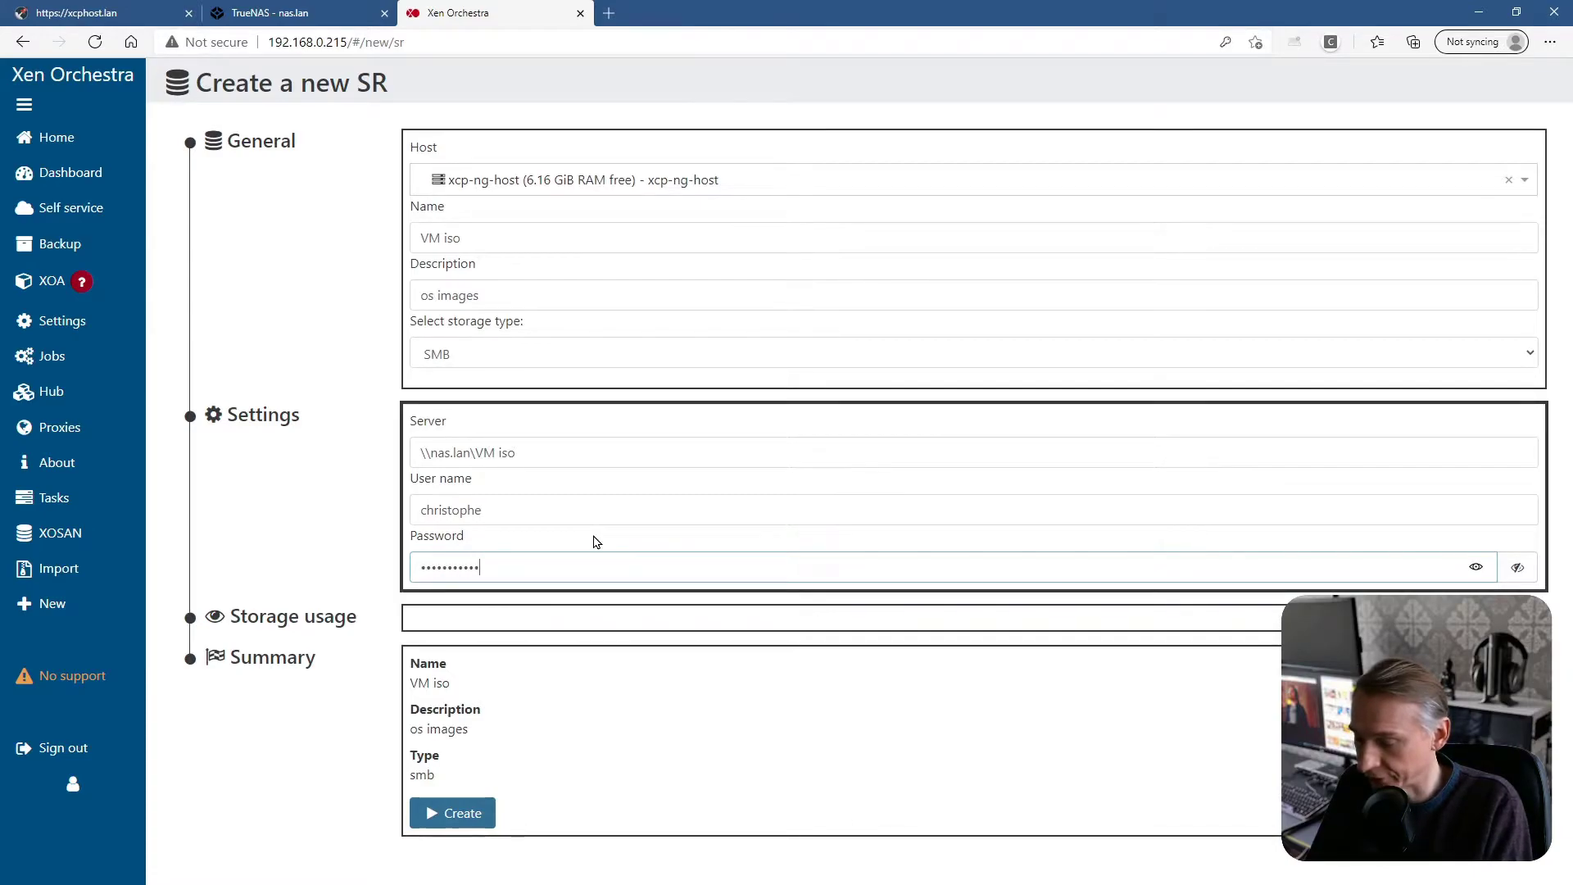
text(••)
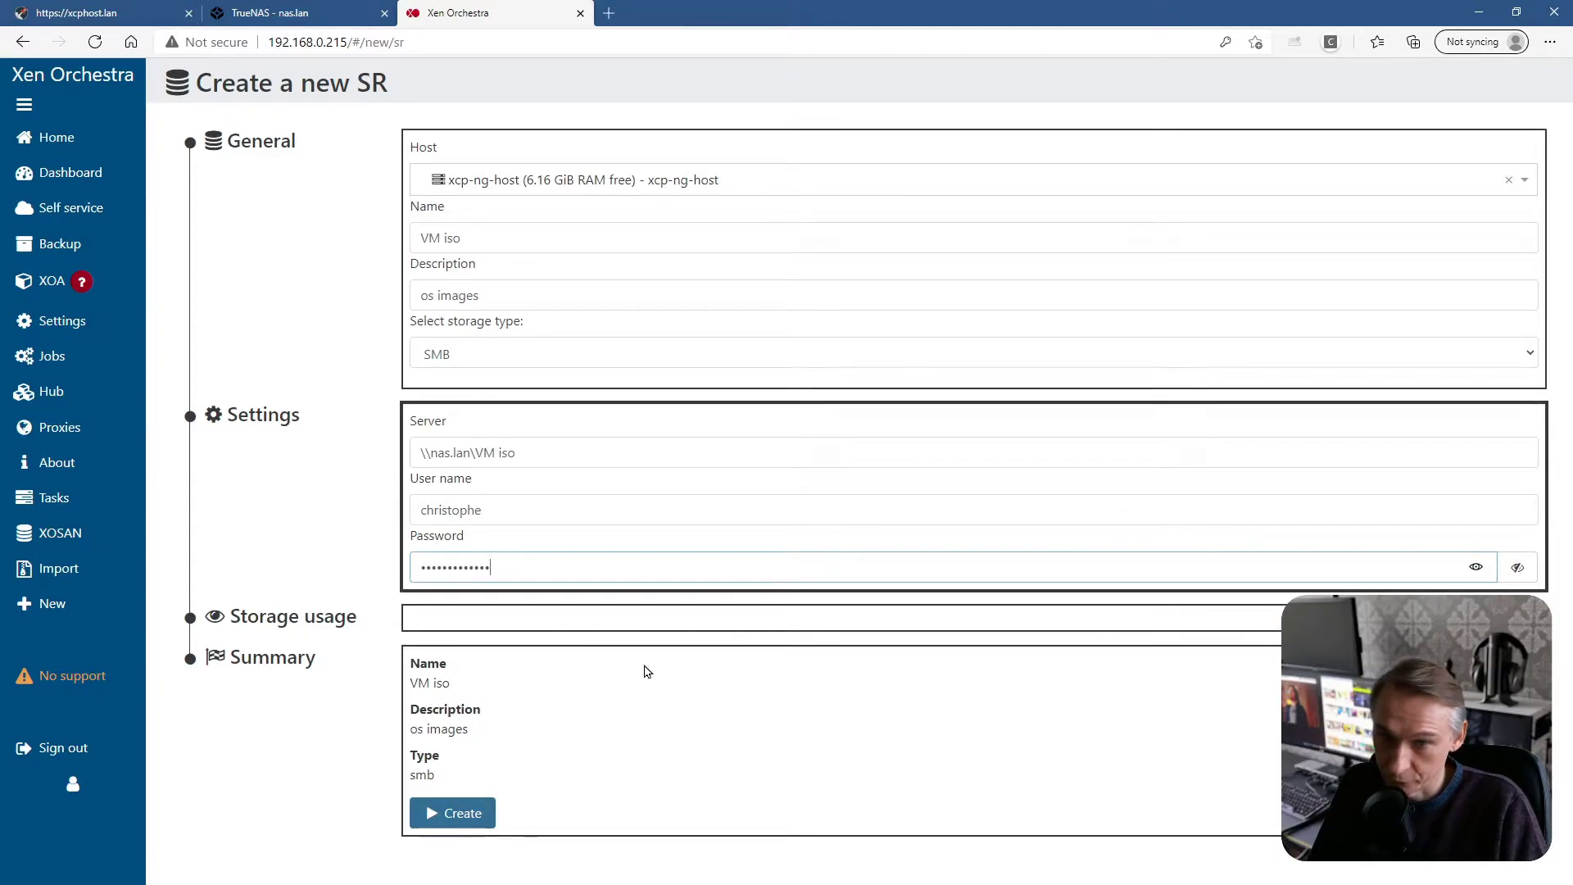
click(468, 819)
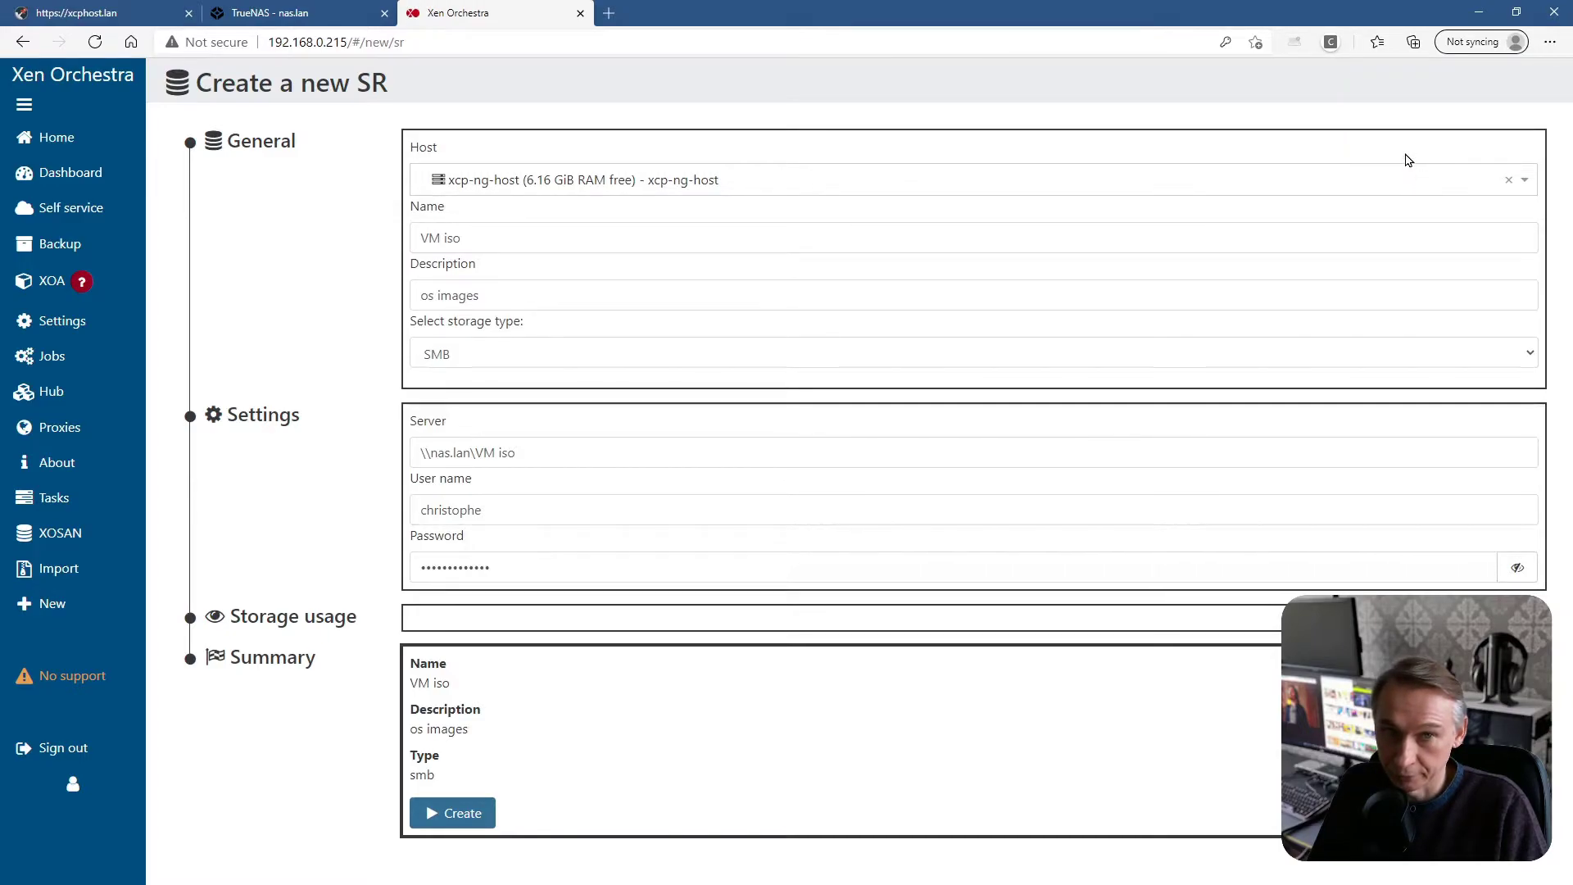
Change the SMB server path to \\192.168.0.10\VM iso and create the storage repository
click(474, 456)
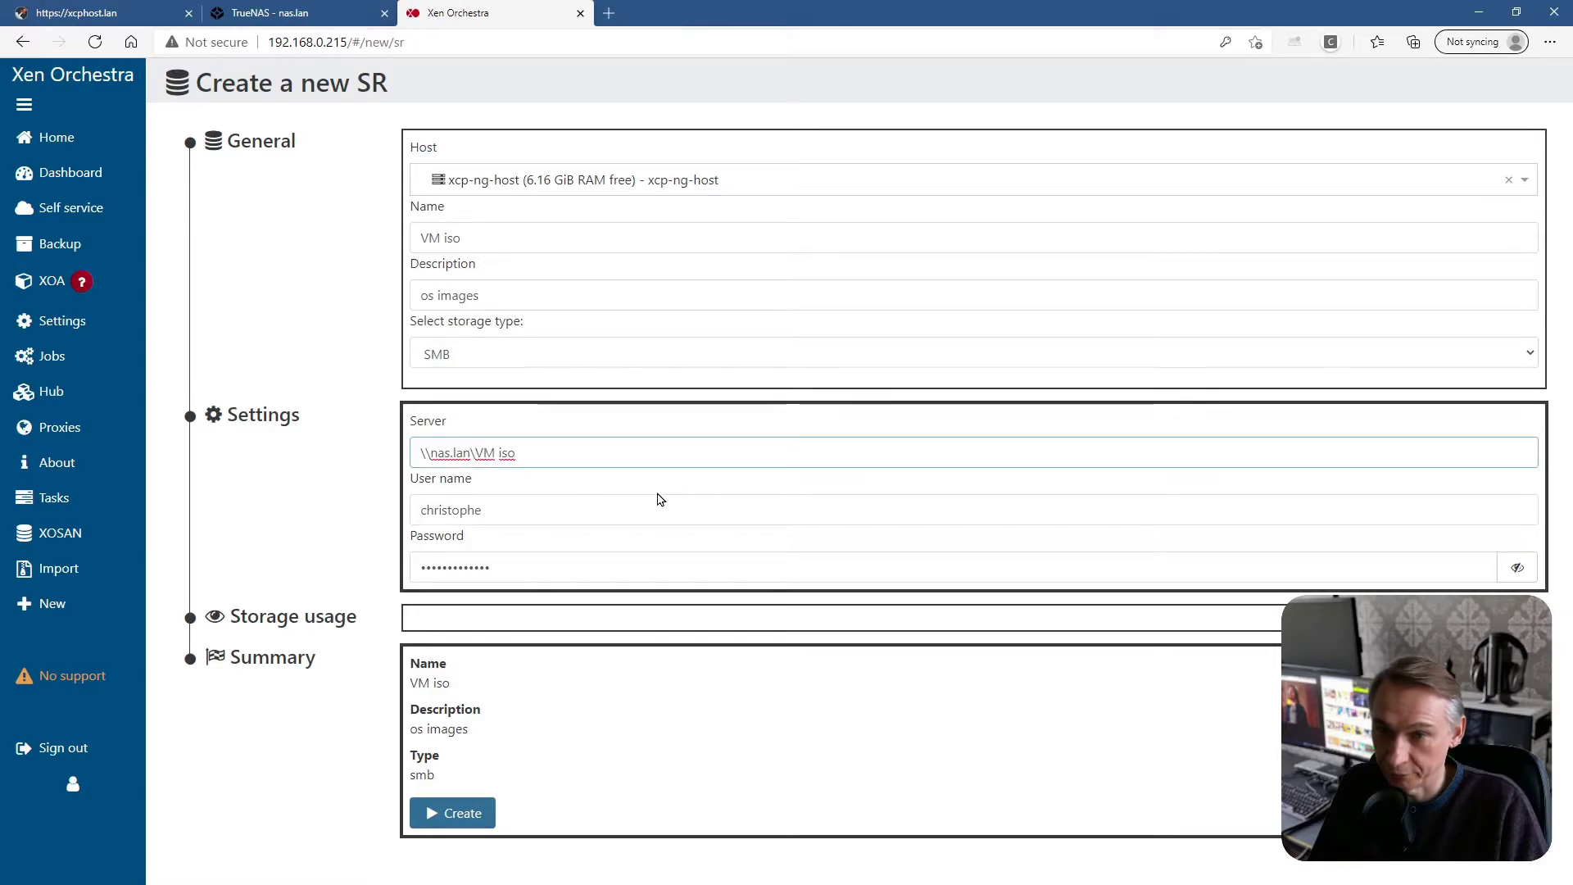
key(BackSpace)
key(BackSpace)
key(BackSpace)
key(BackSpace)
key(BackSpace)
key(BackSpace)
key(BackSpace)
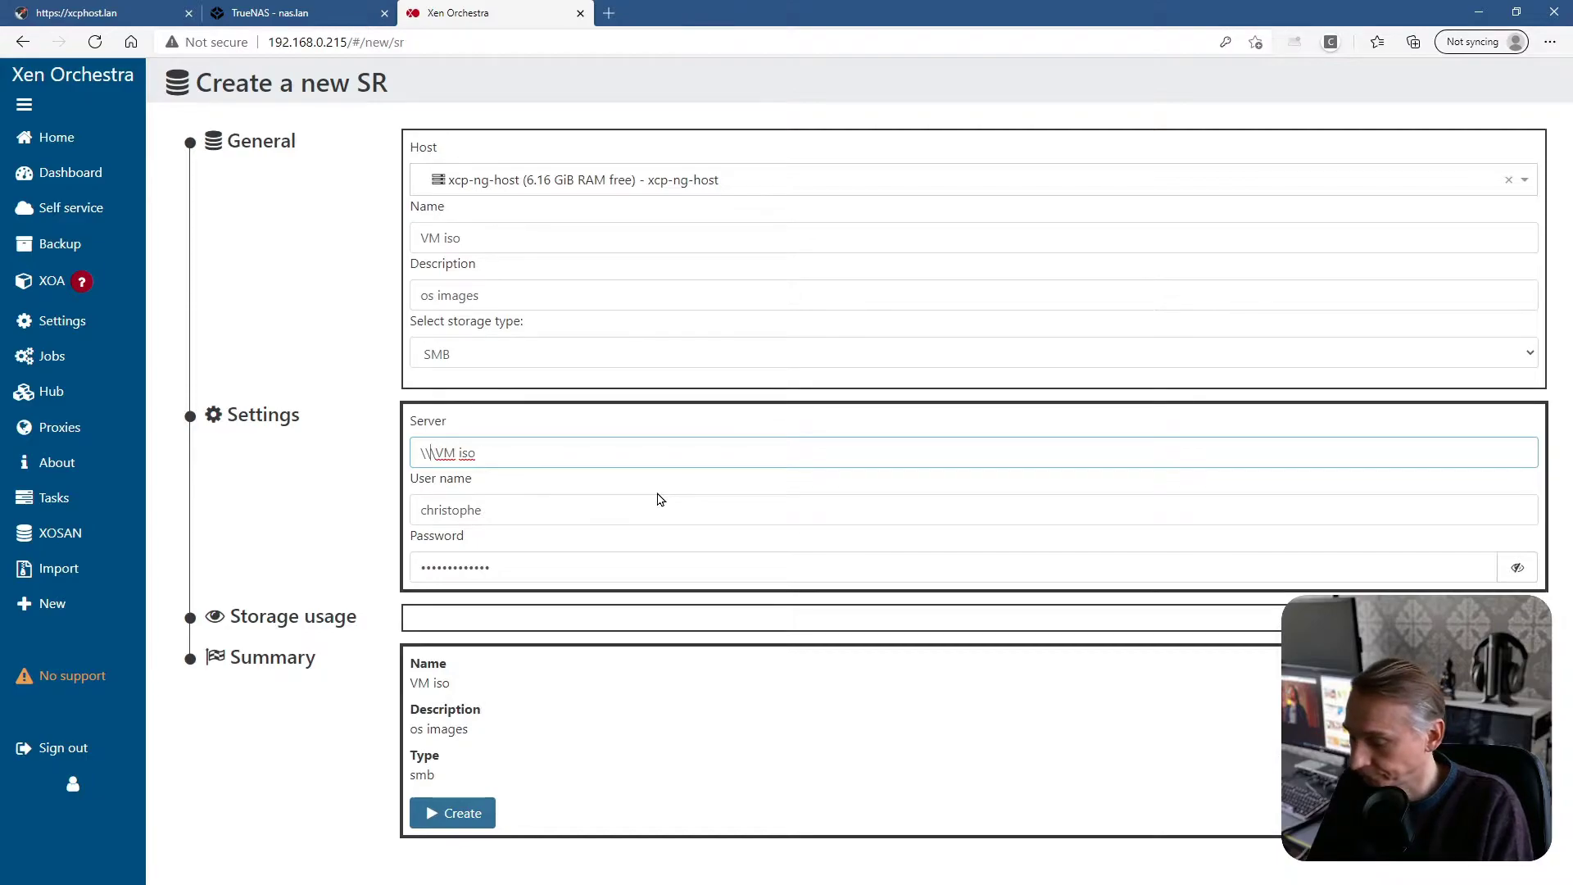
text(192)
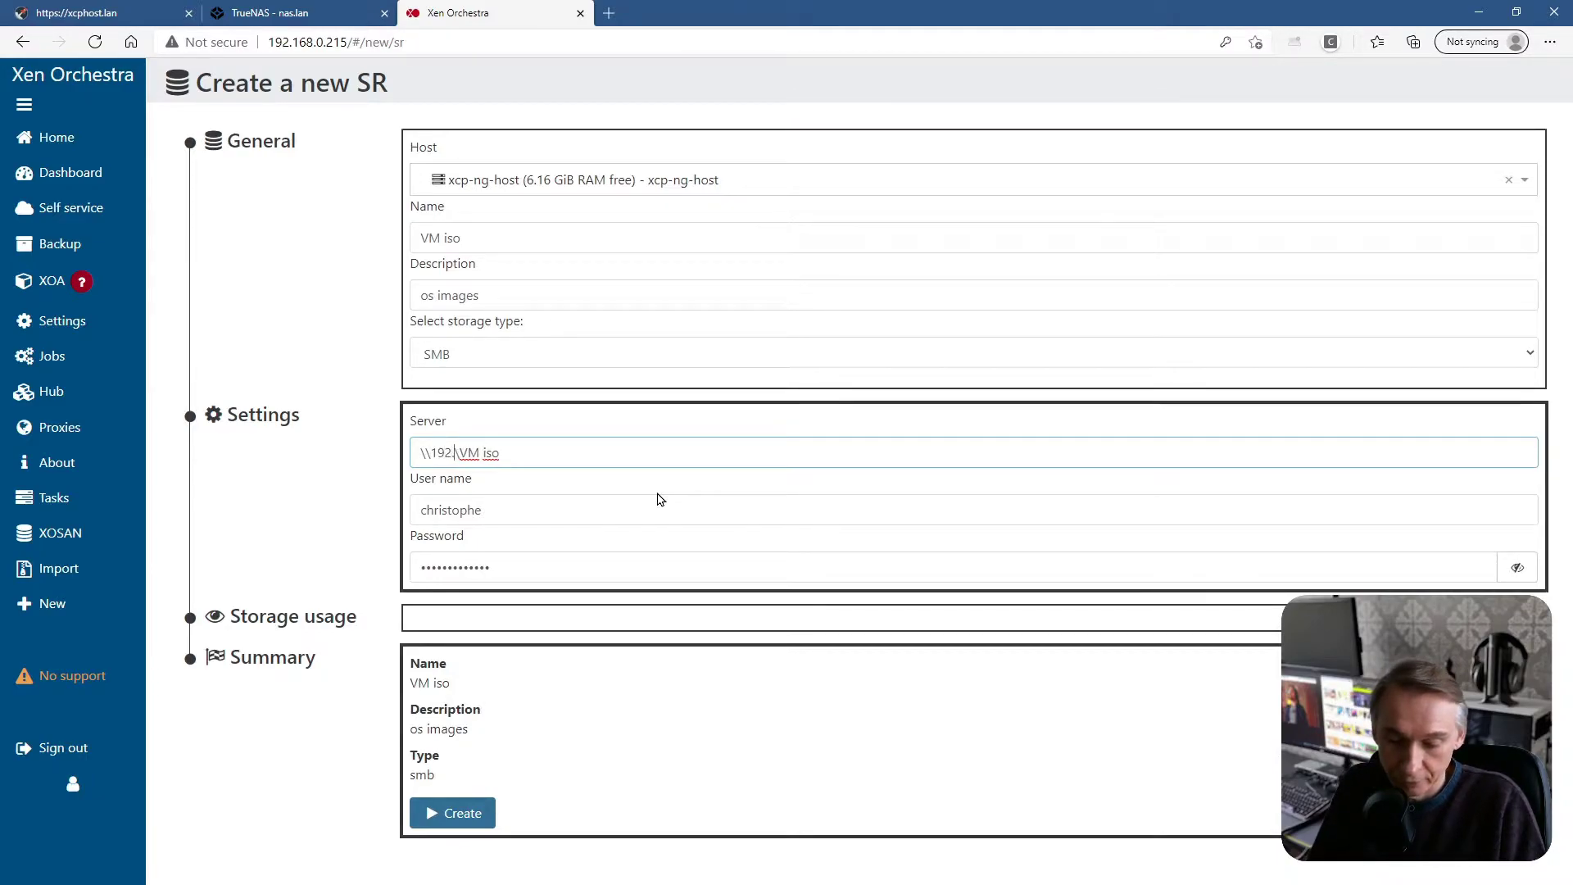
text(.1)
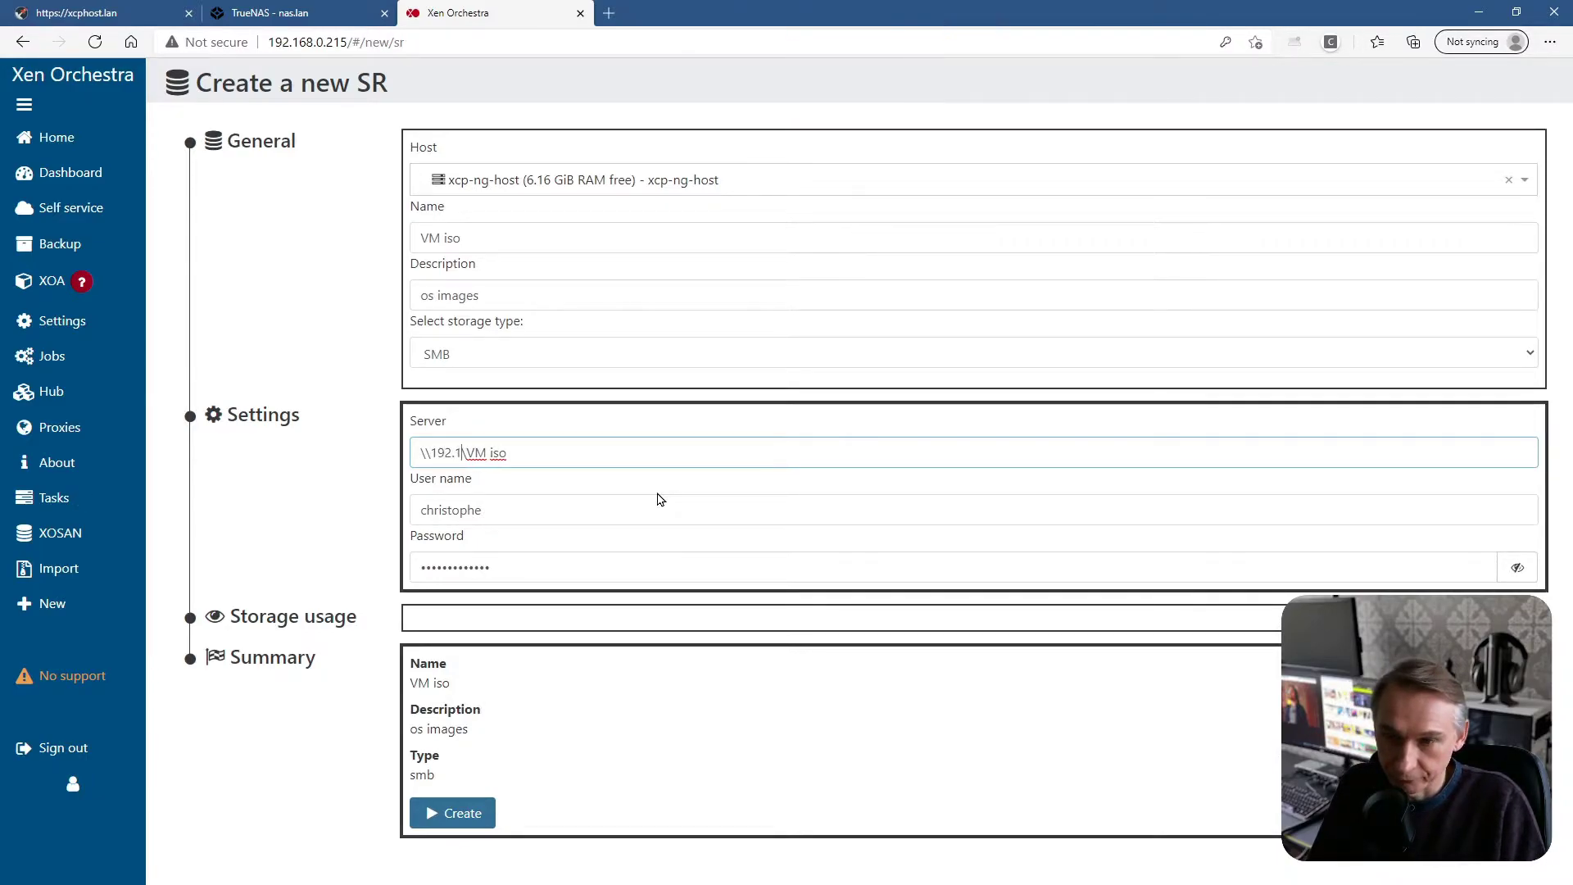
text(68.)
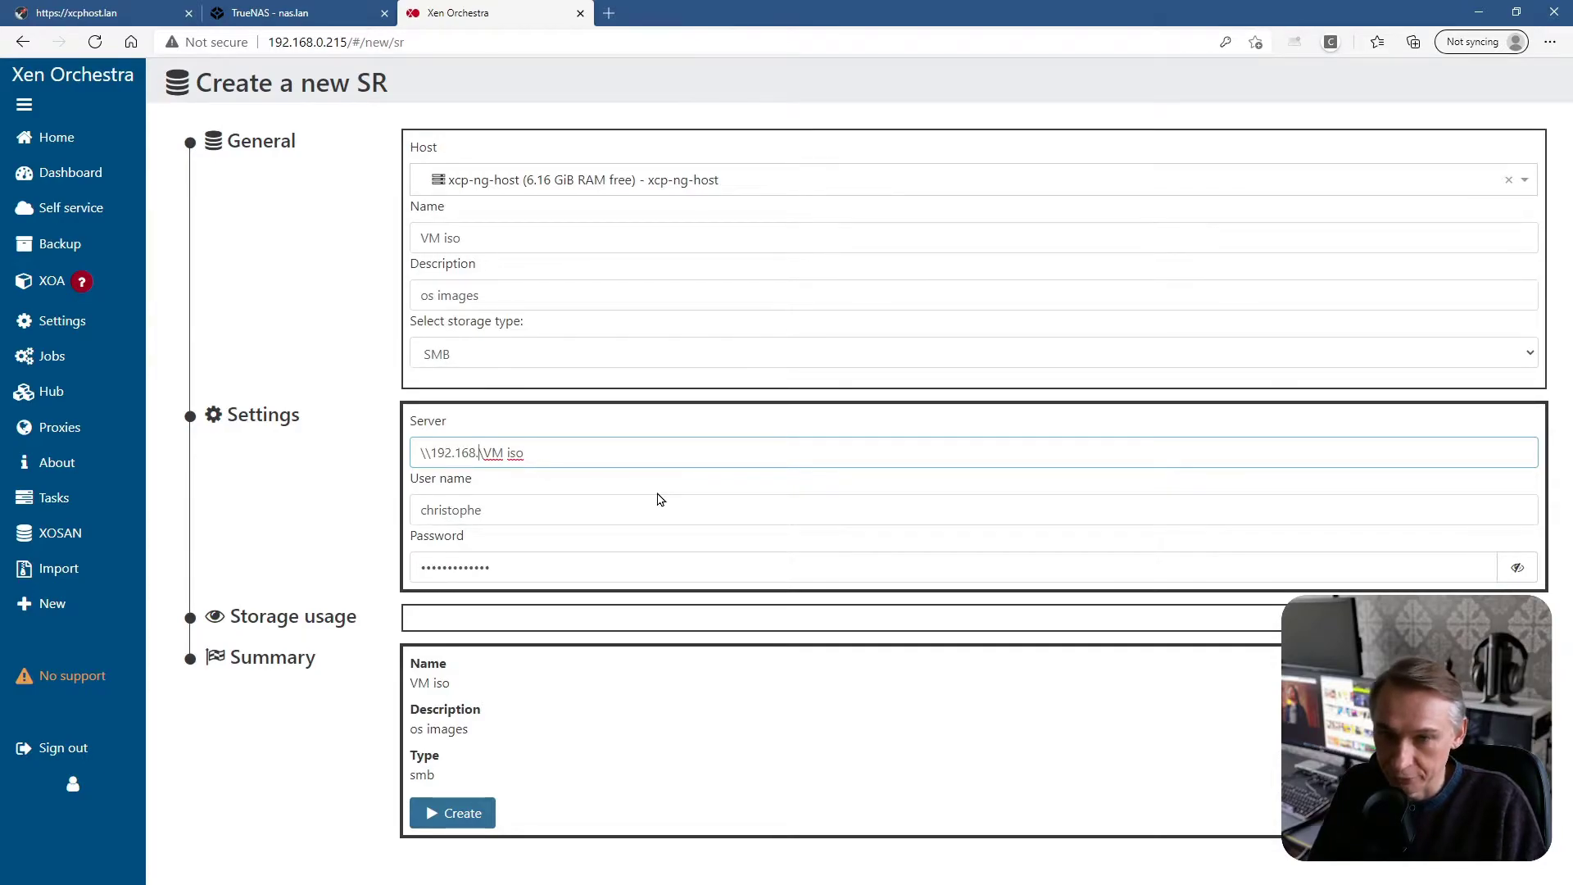
text(0.10)
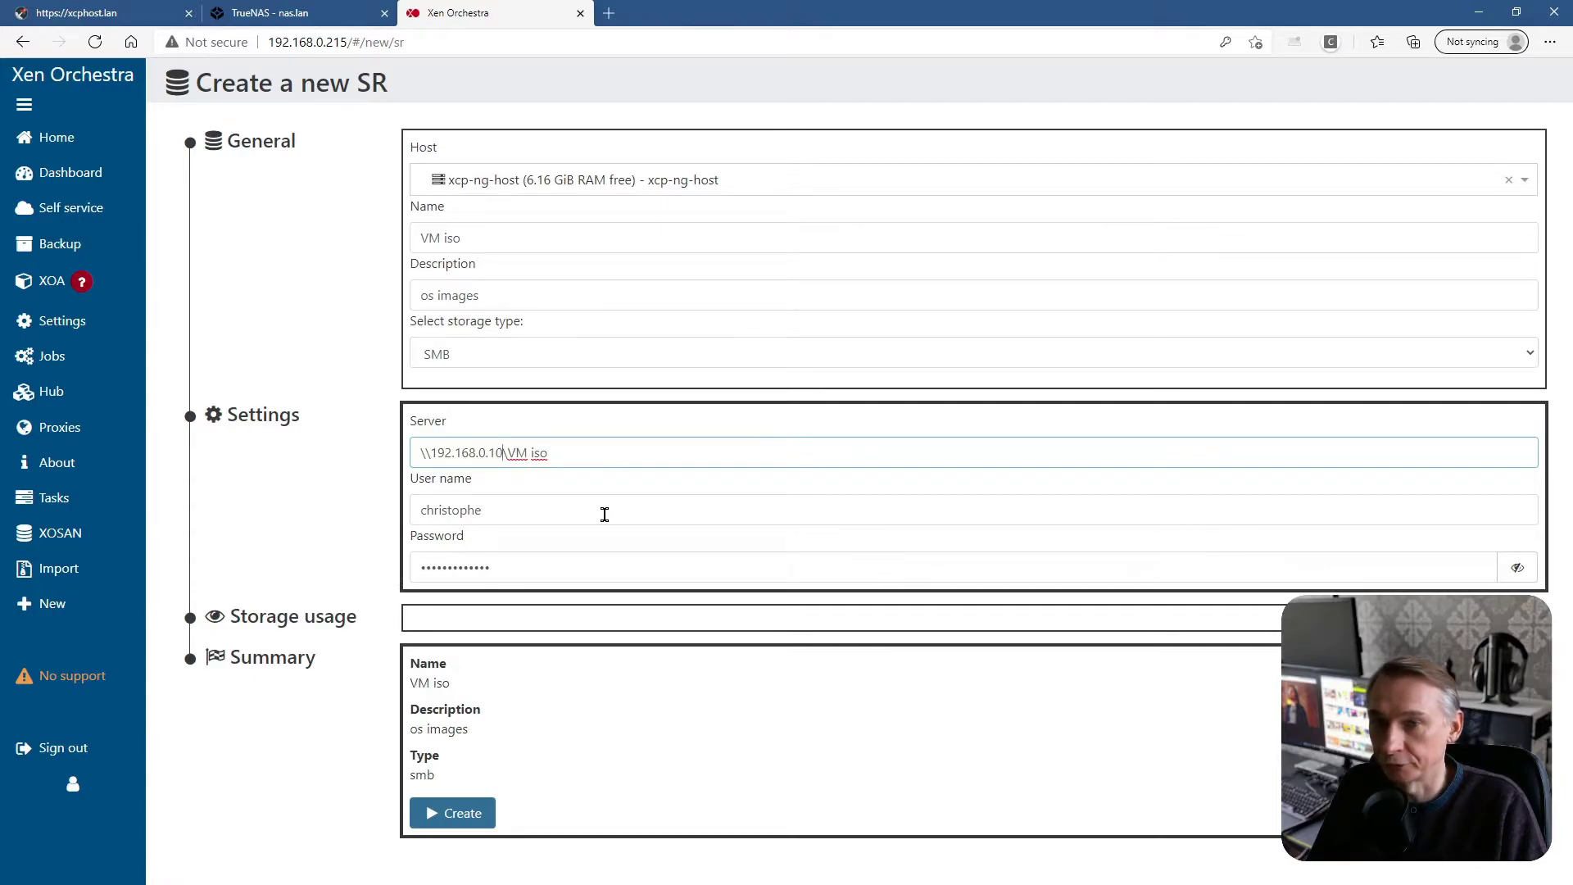
click(459, 815)
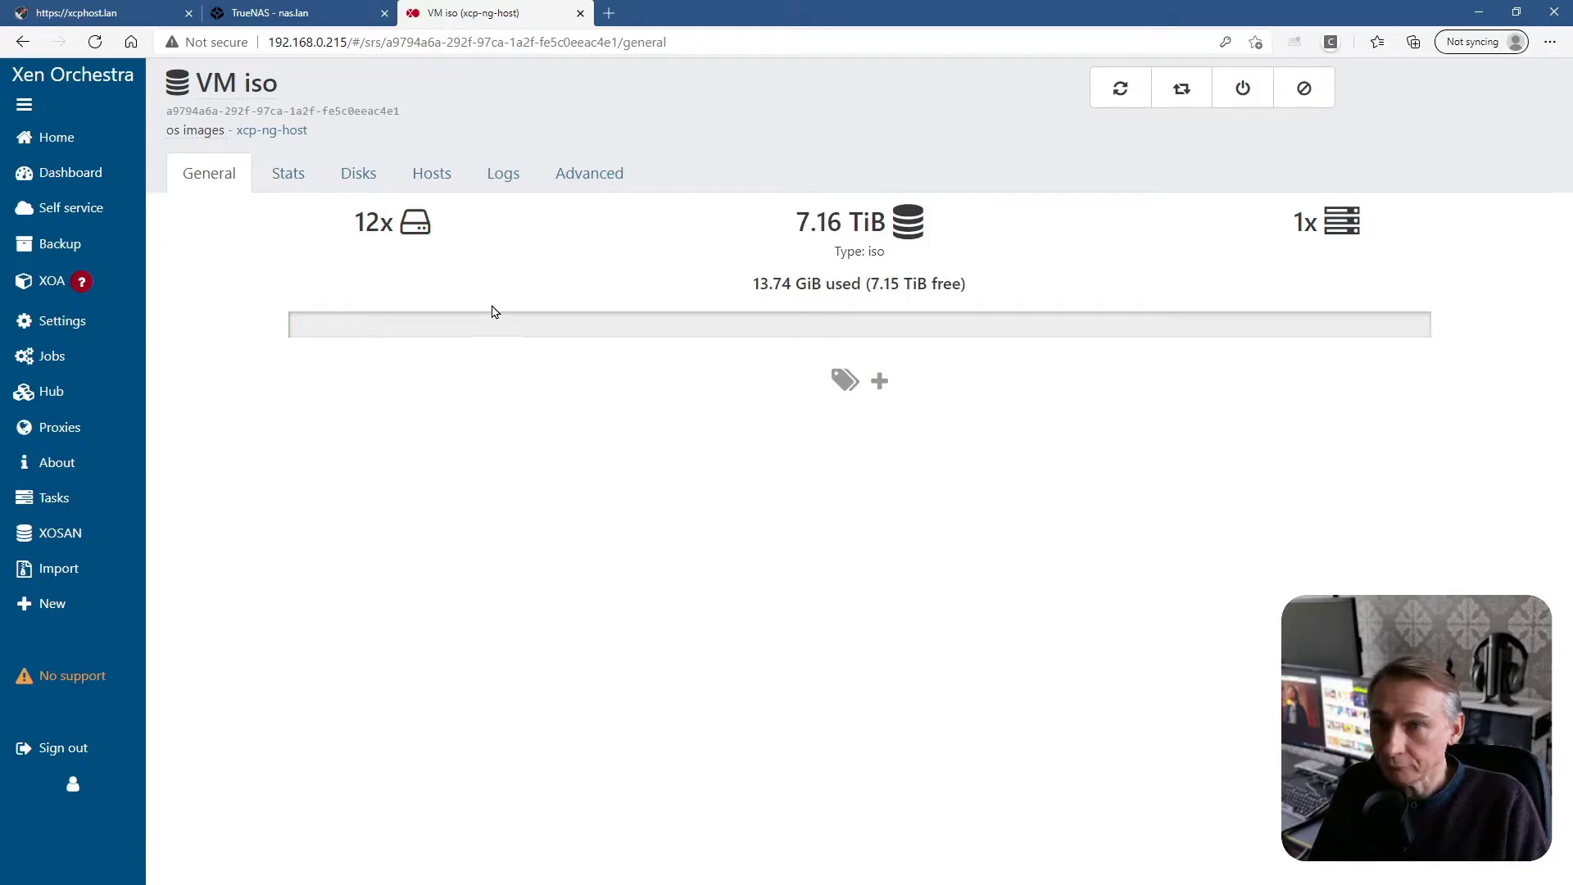
View the list of ISO disks in the VM iso repository
click(363, 179)
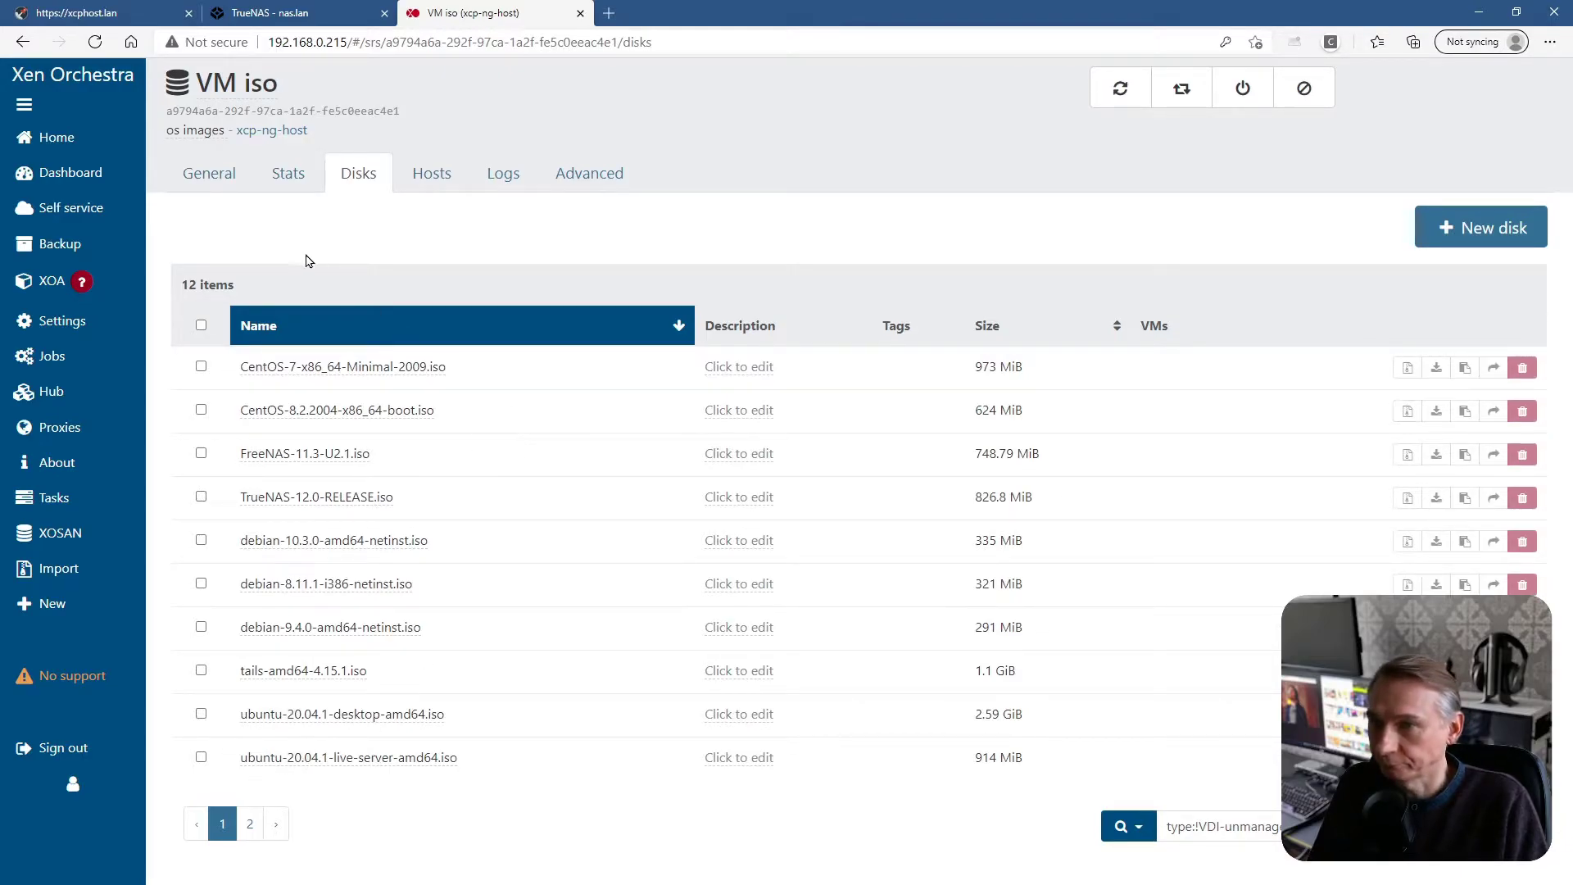
Start creating a new VM from the VM overview and choose the xcp-ng-host pool for it
mouse_move(62, 144)
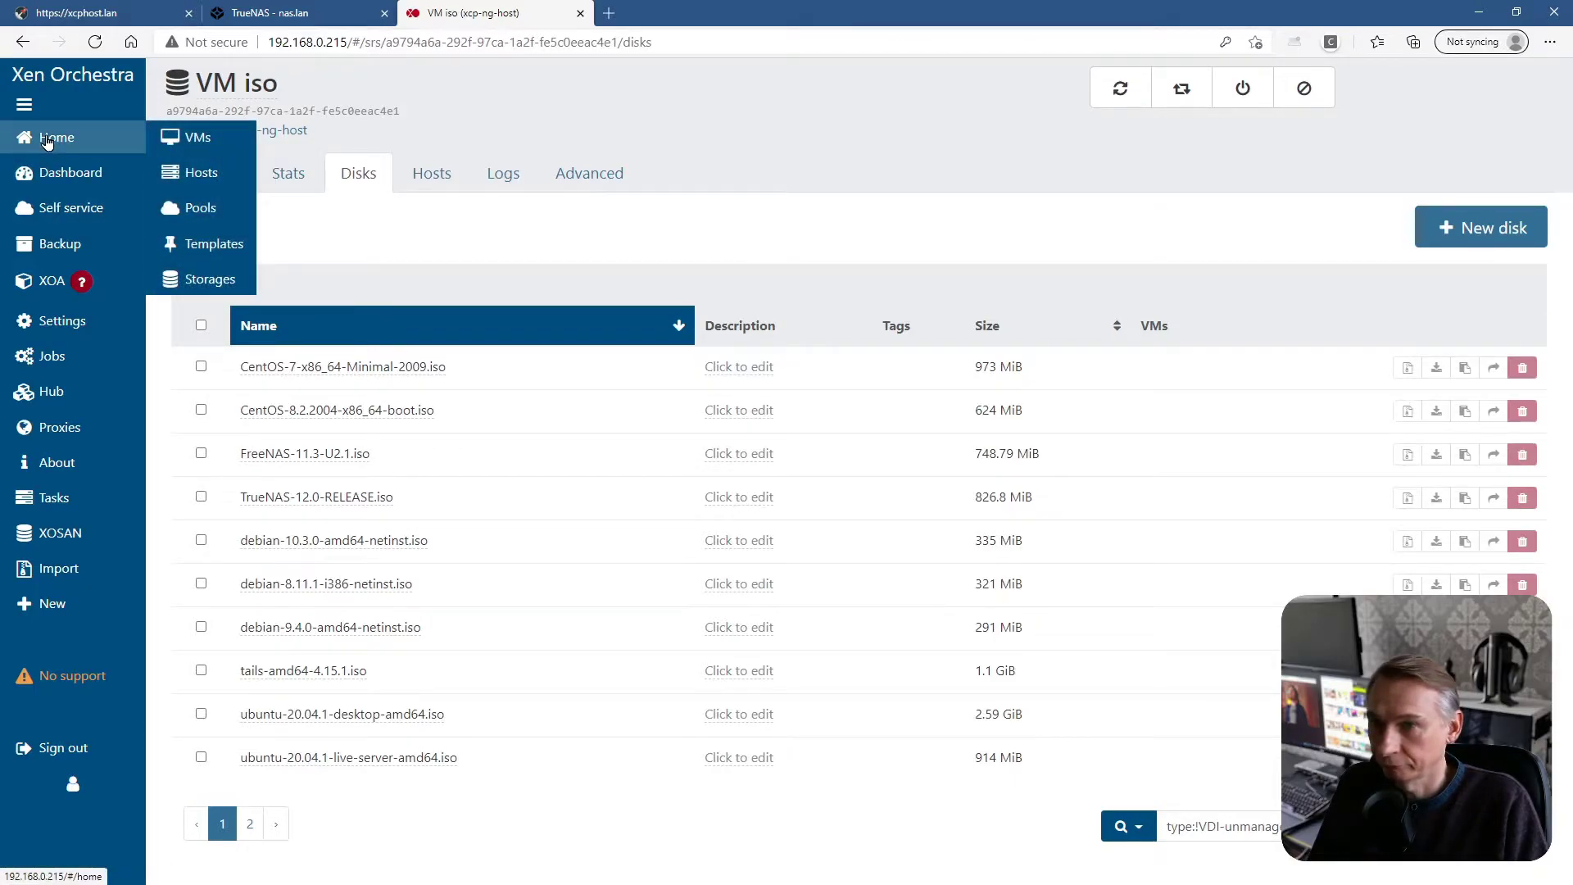
mouse_move(31, 607)
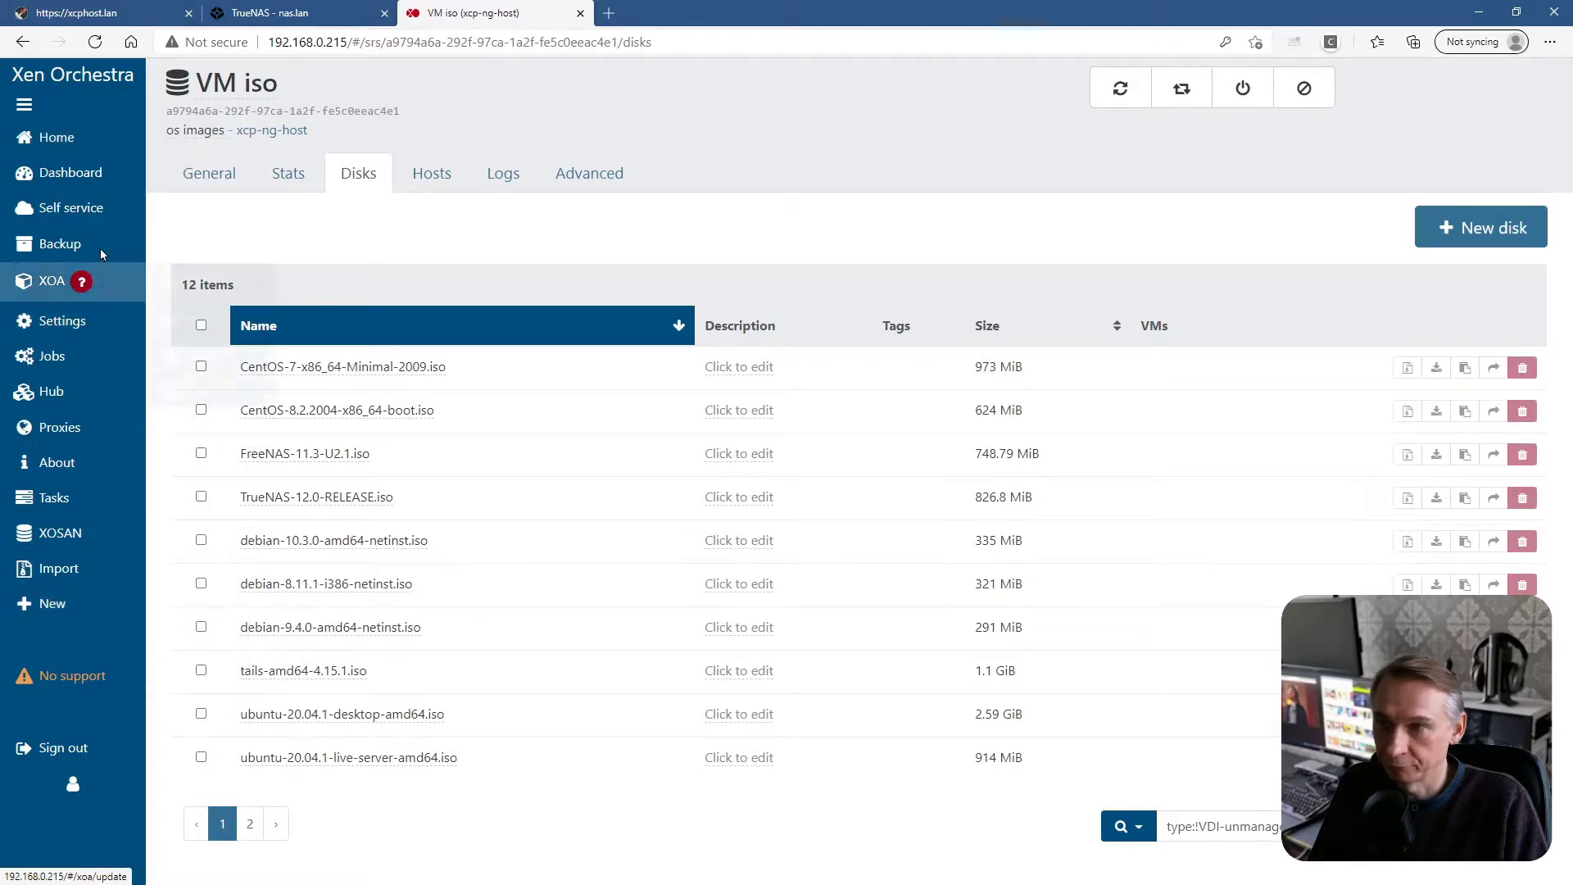
click(176, 137)
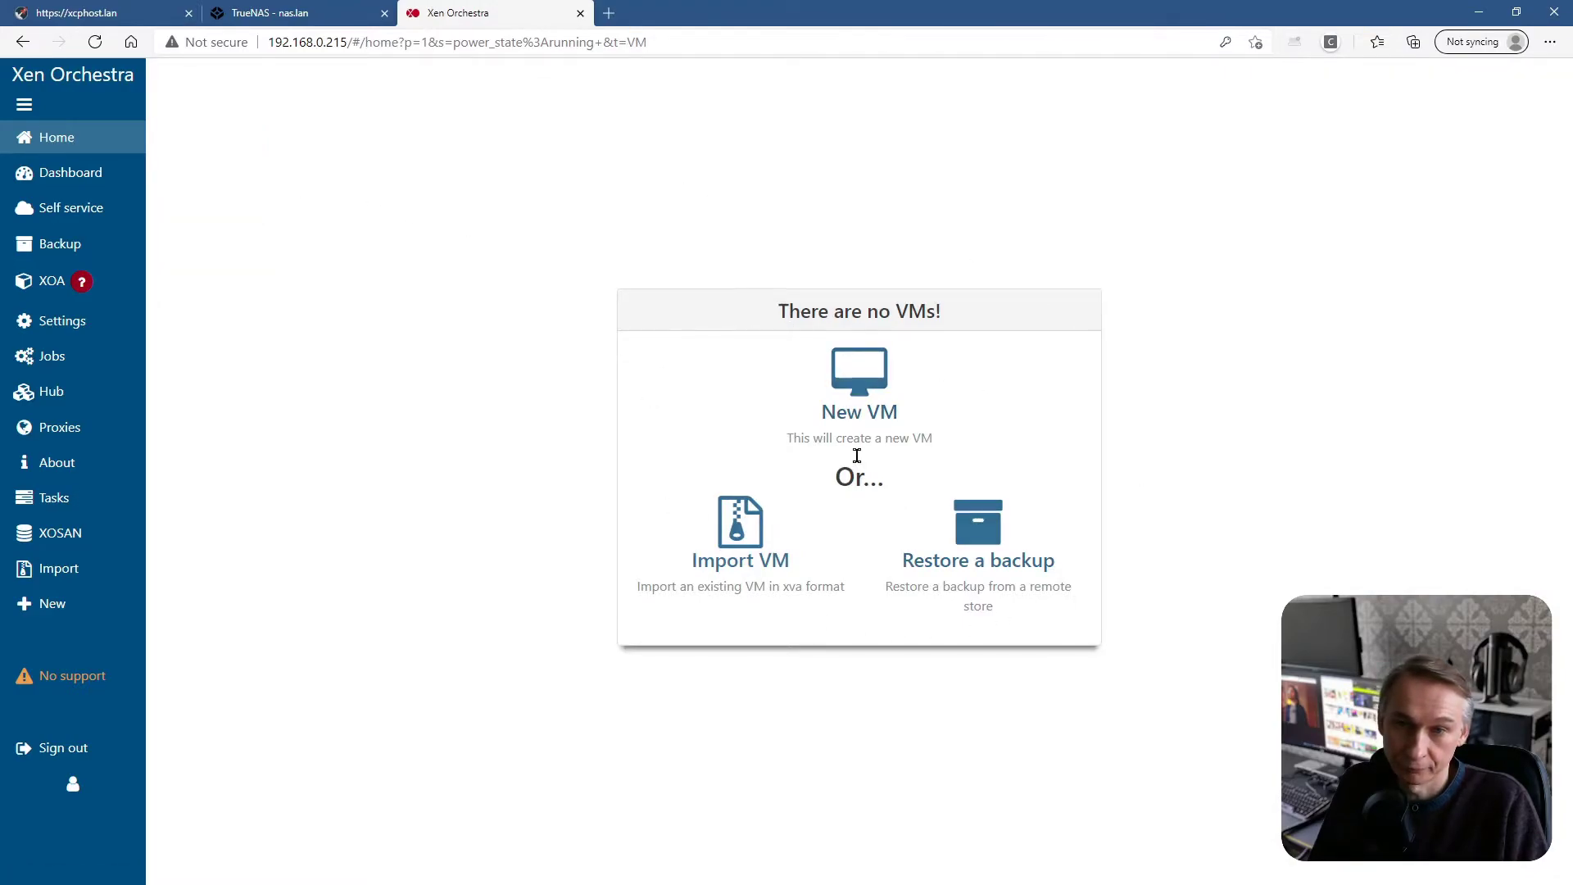
click(867, 397)
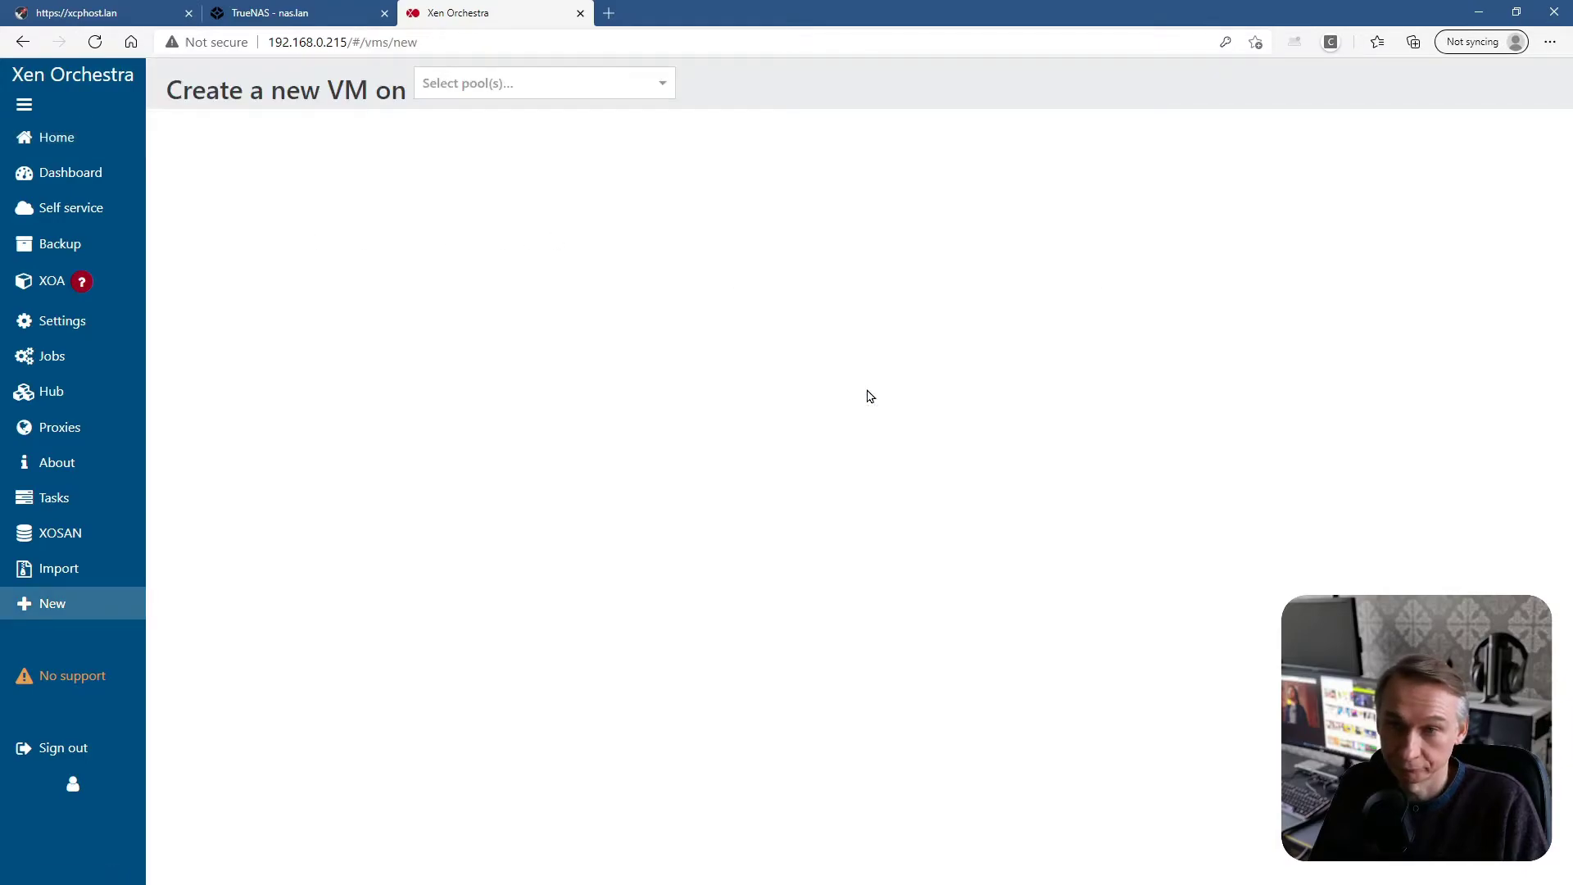
click(483, 84)
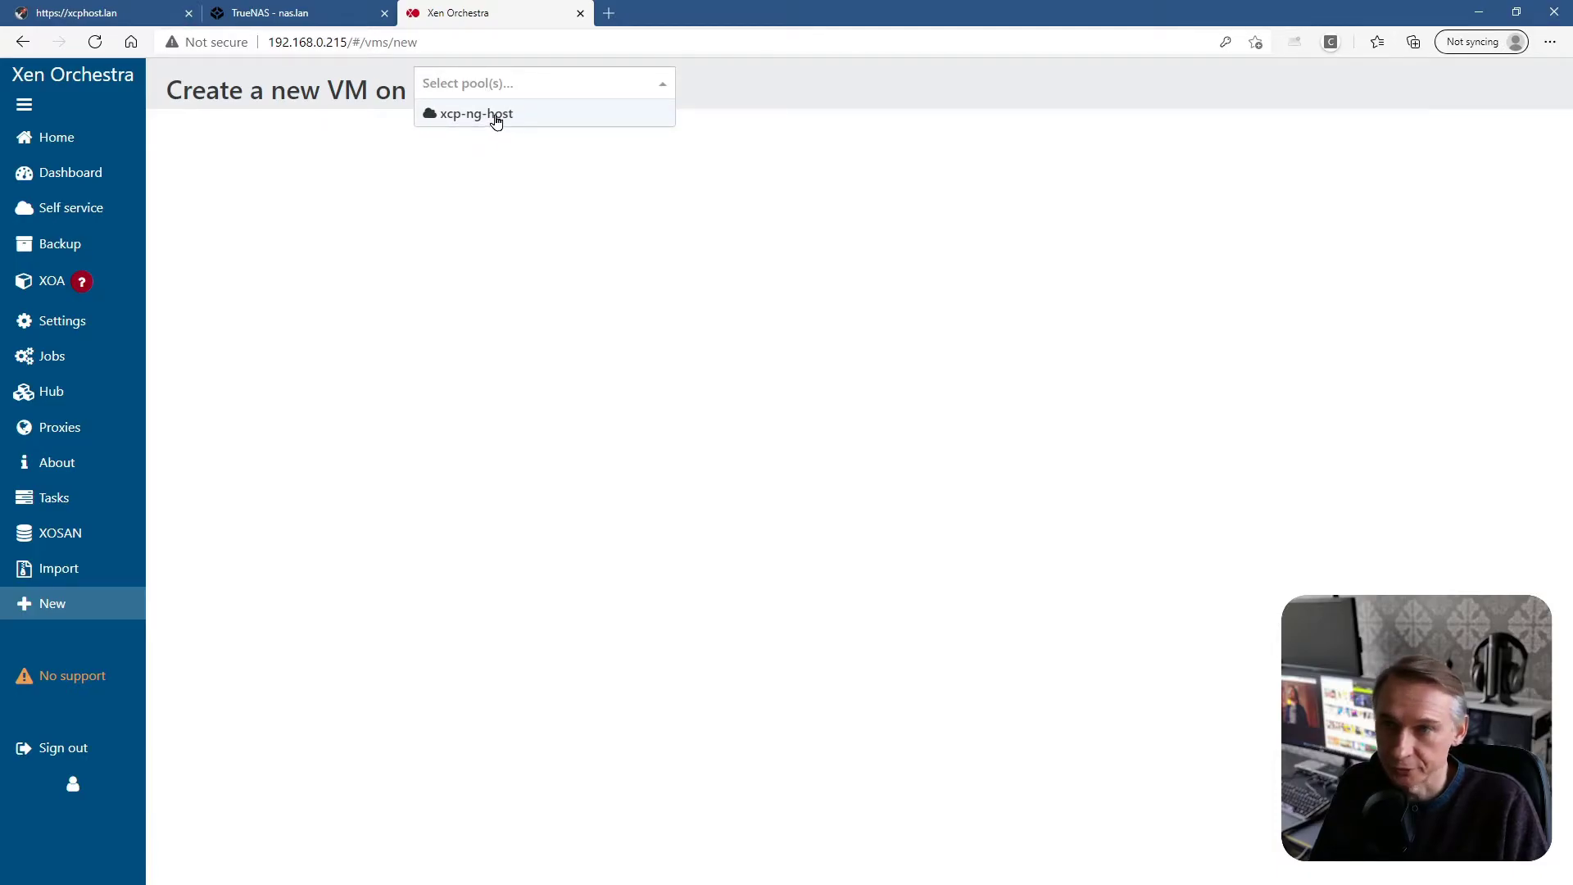
click(496, 121)
Browse the available VM templates and choose Ubuntu Focal Fossa 20.04 for the new VM
click(542, 170)
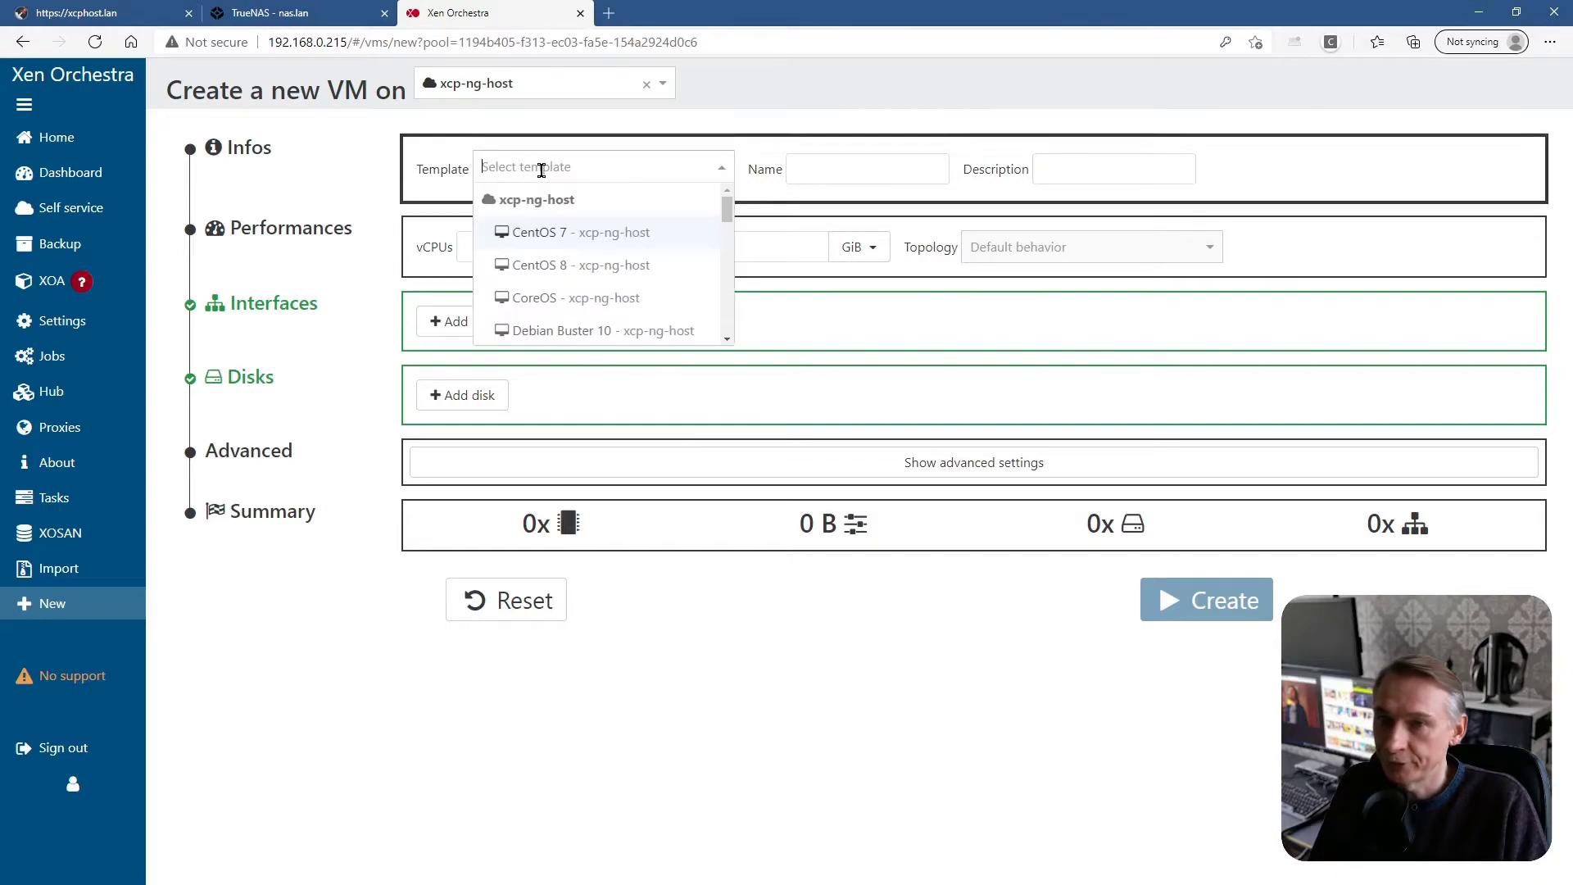
scroll(576, 243, down, 5)
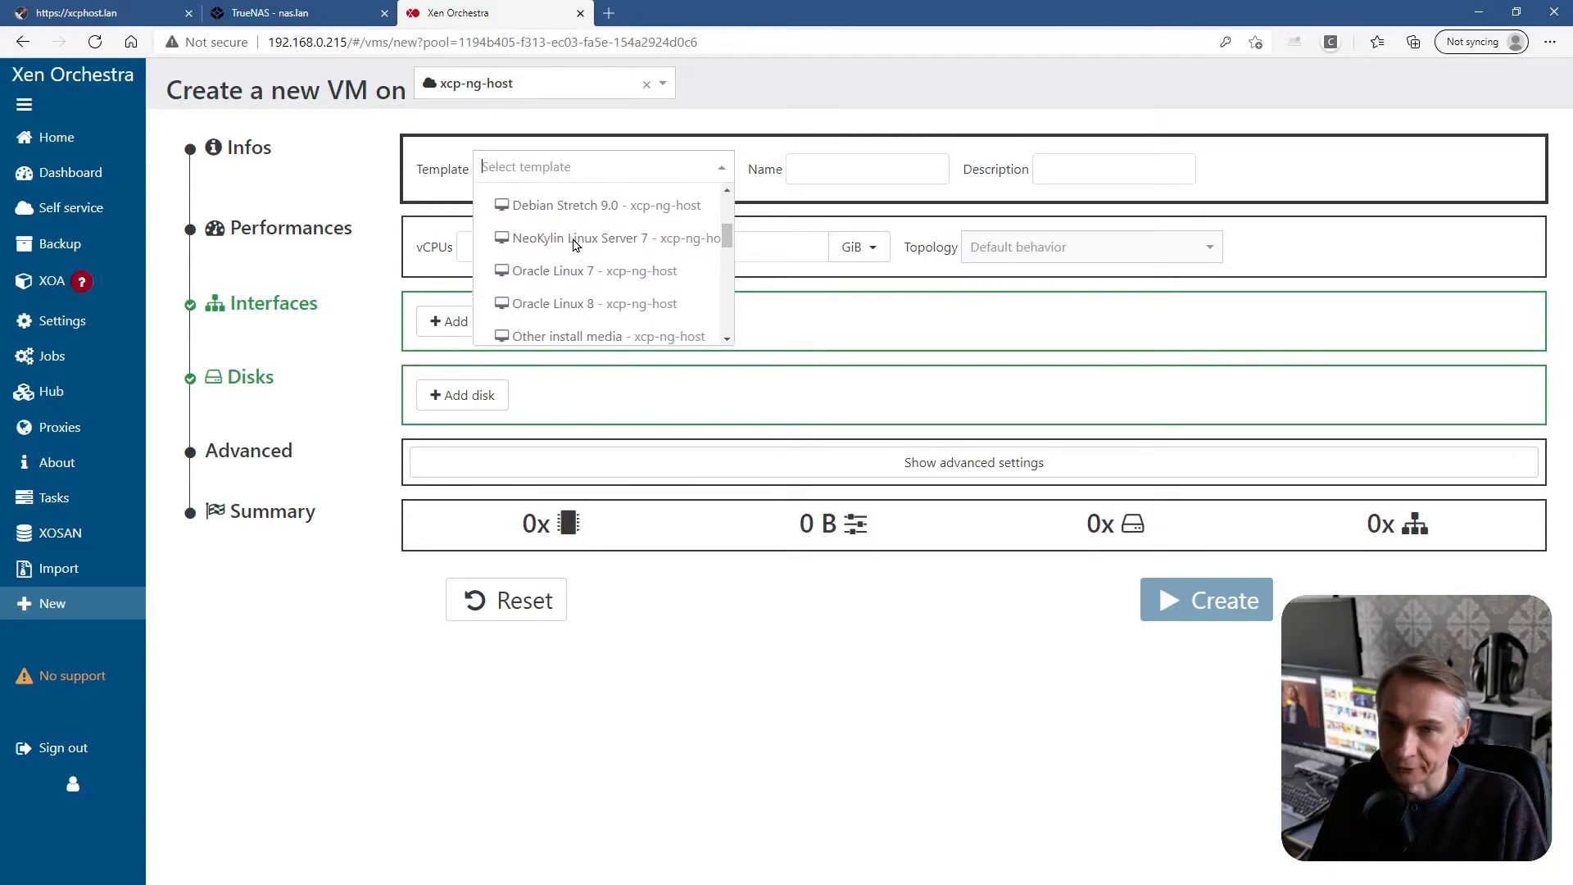
scroll(576, 243, down, 5)
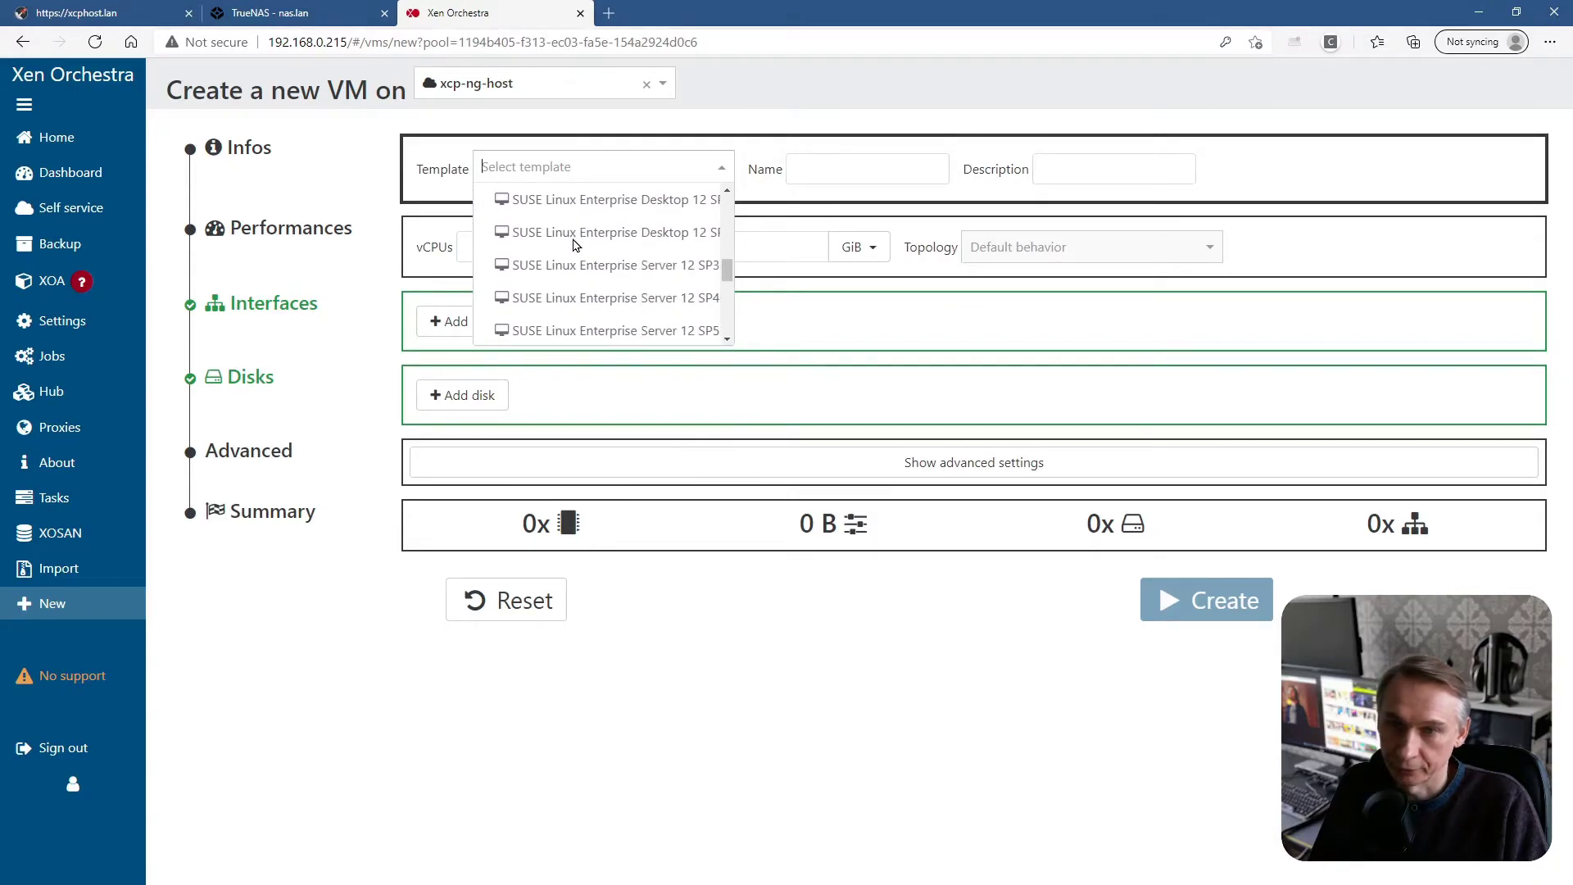
scroll(576, 243, down, 2)
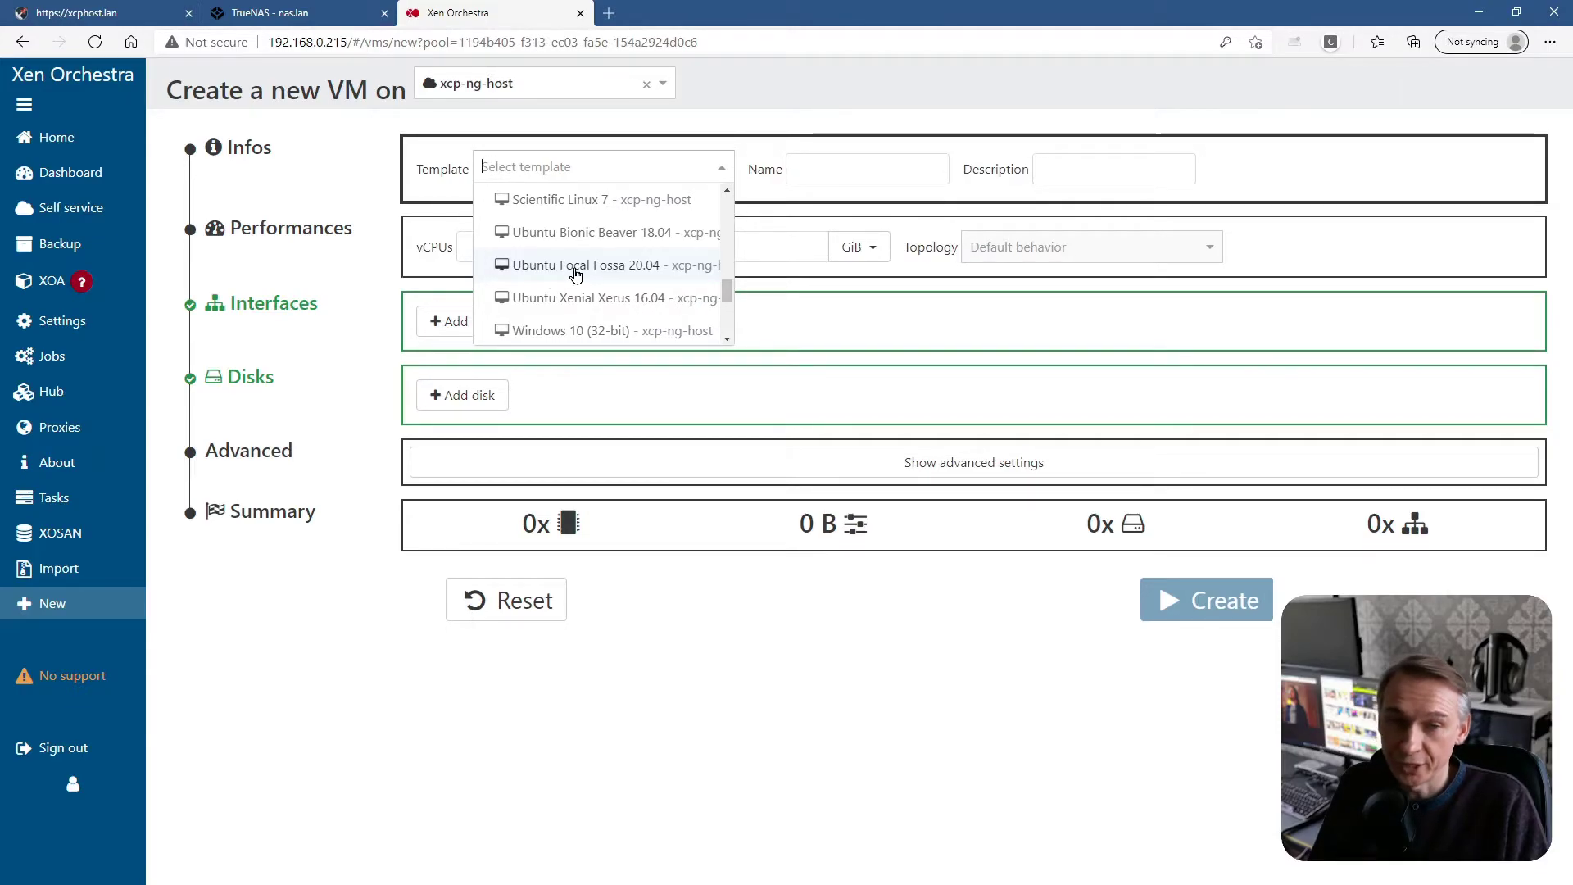
scroll(586, 274, down, 1)
scroll(586, 274, down, 6)
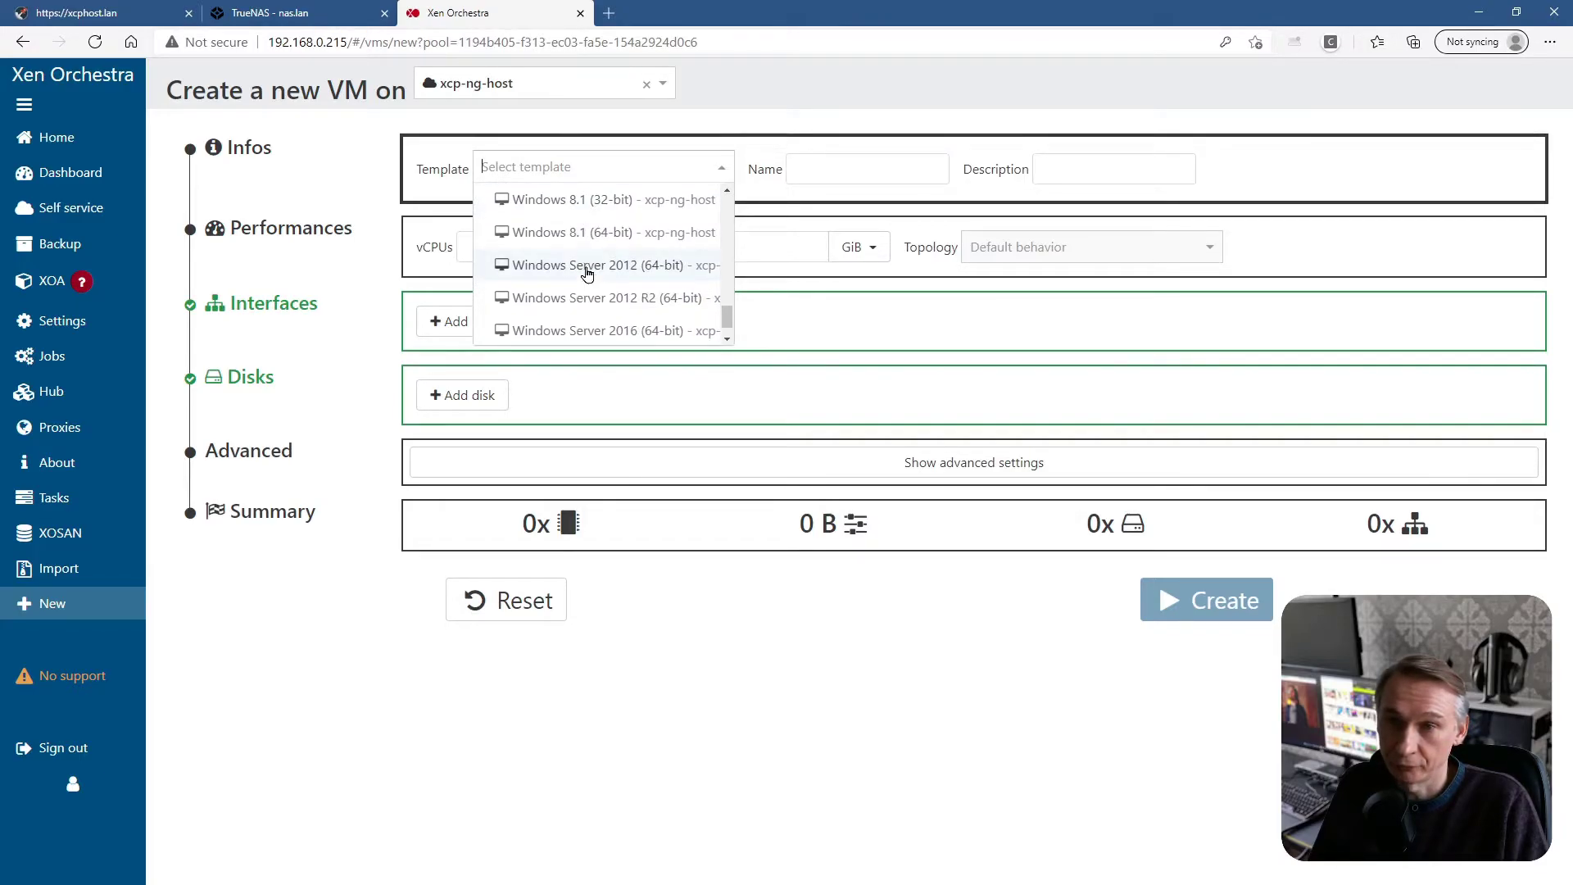
scroll(582, 272, up, 8)
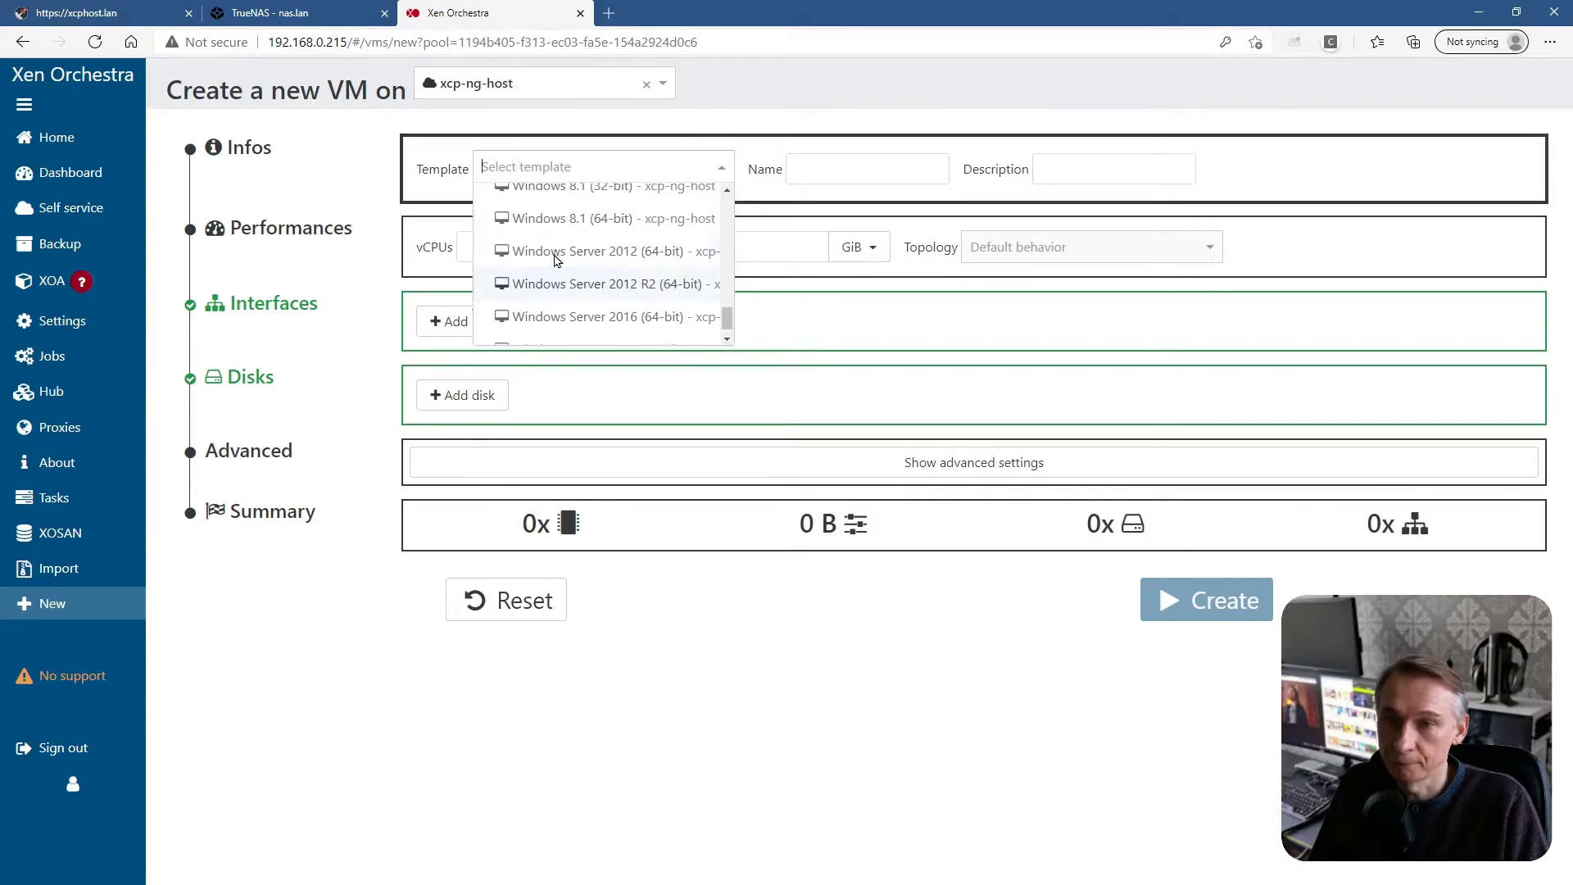
scroll(568, 268, up, 10)
scroll(565, 269, down, 2)
scroll(563, 269, down, 1)
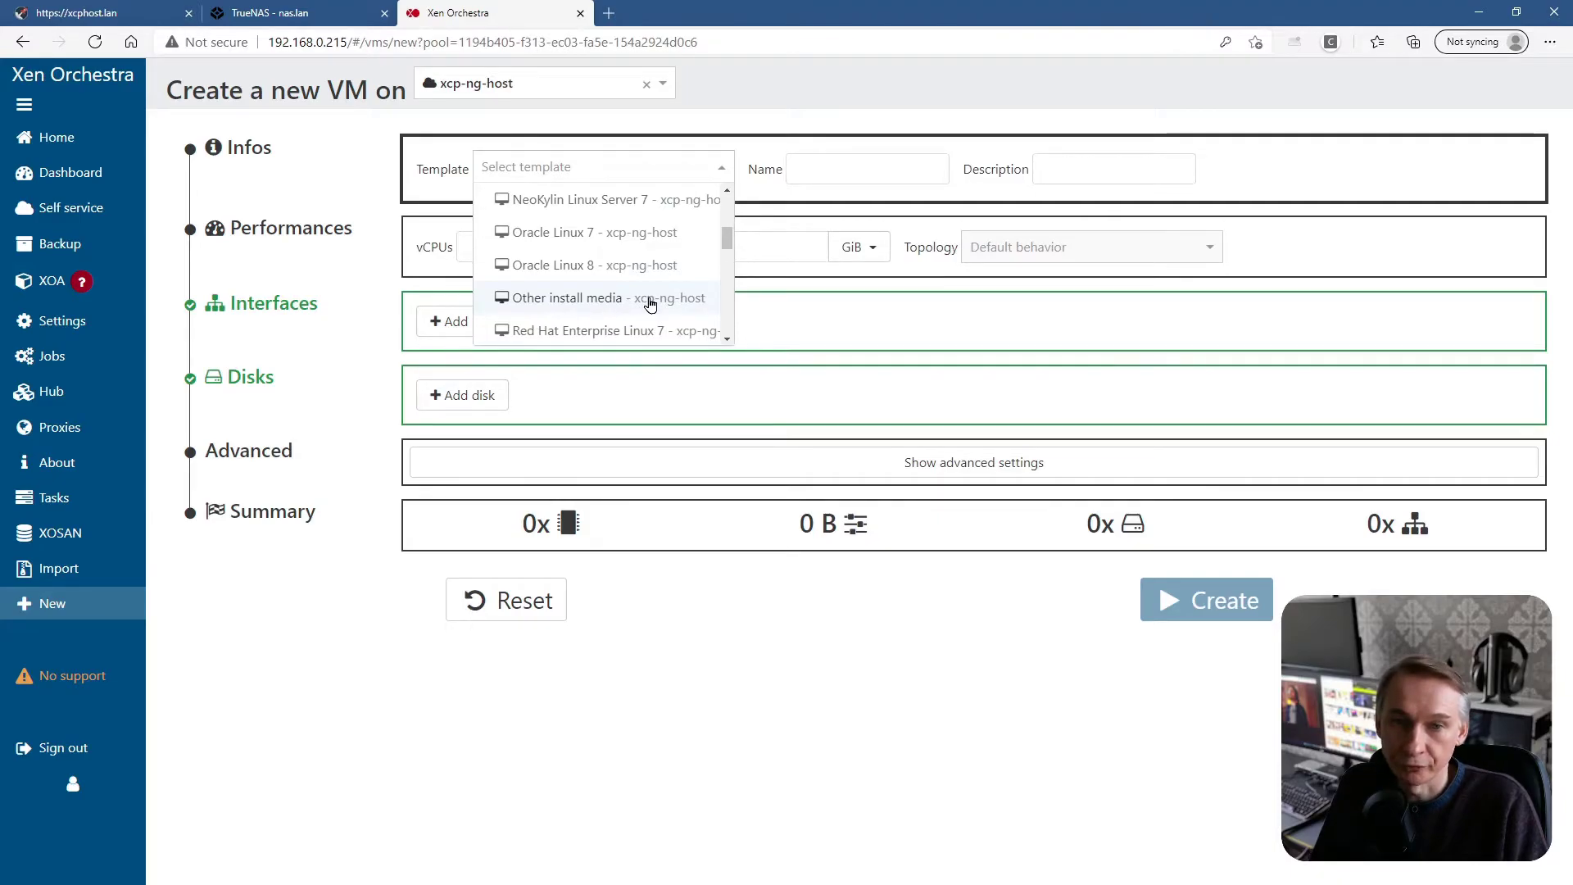
scroll(647, 299, down, 5)
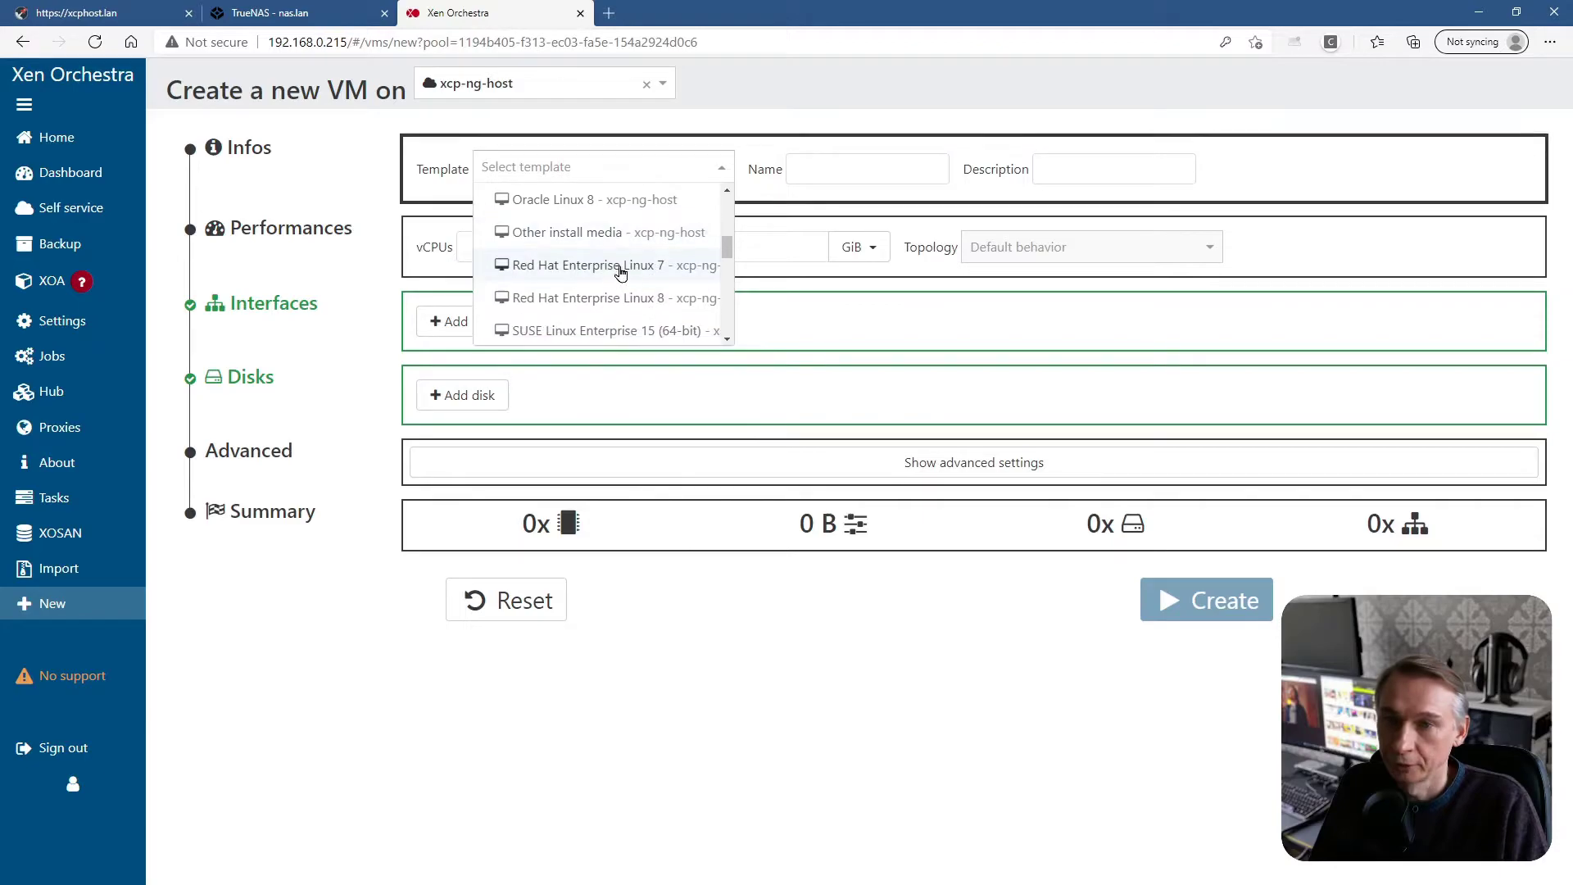
scroll(598, 286, down, 2)
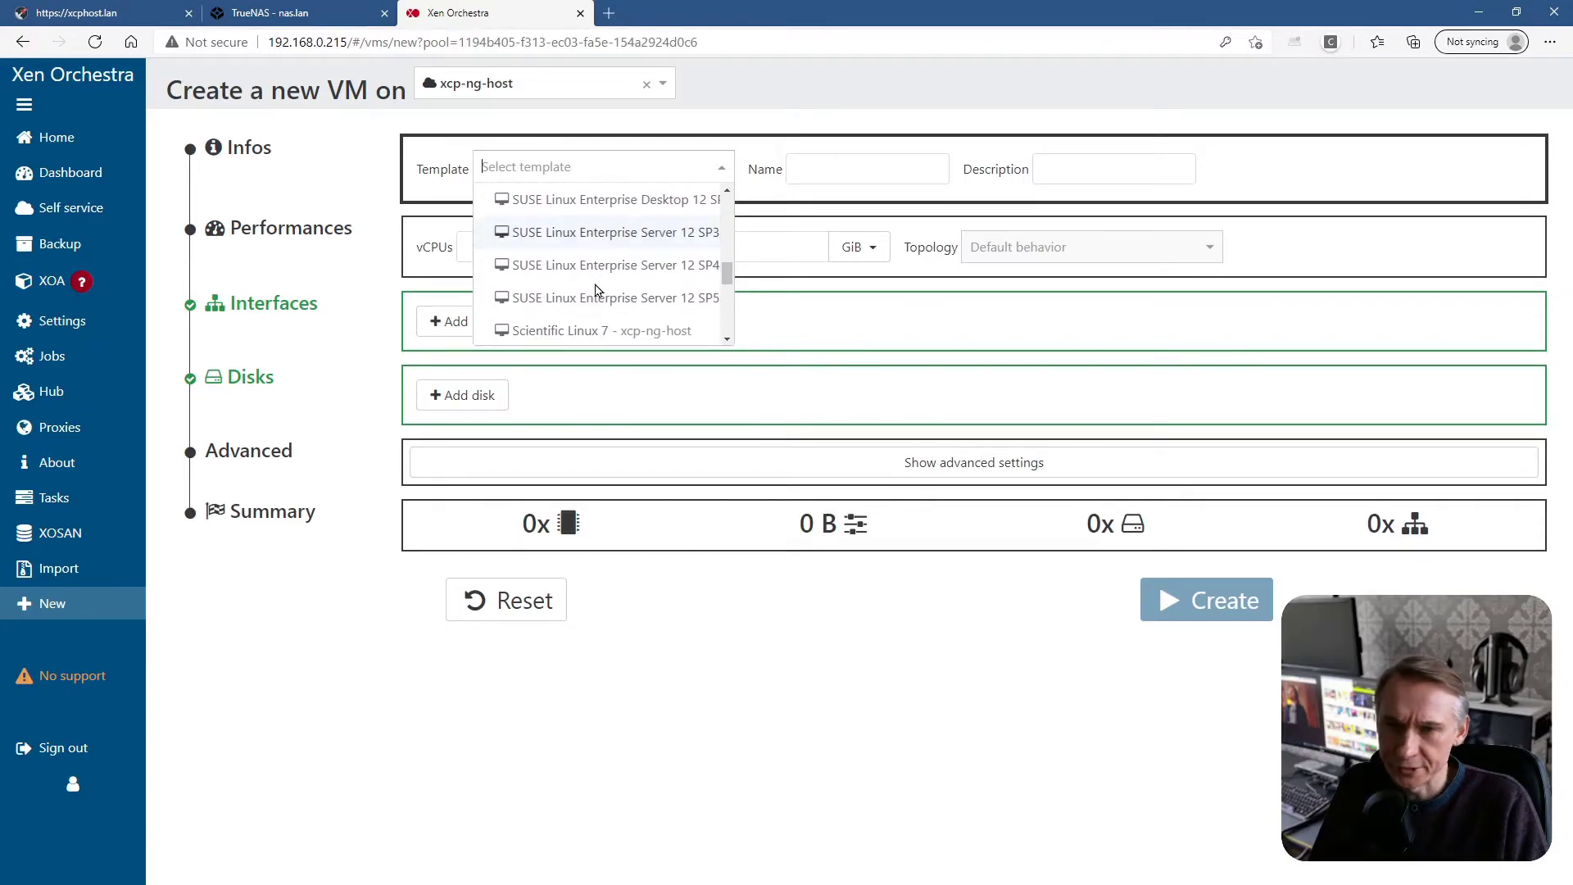
scroll(591, 286, down, 4)
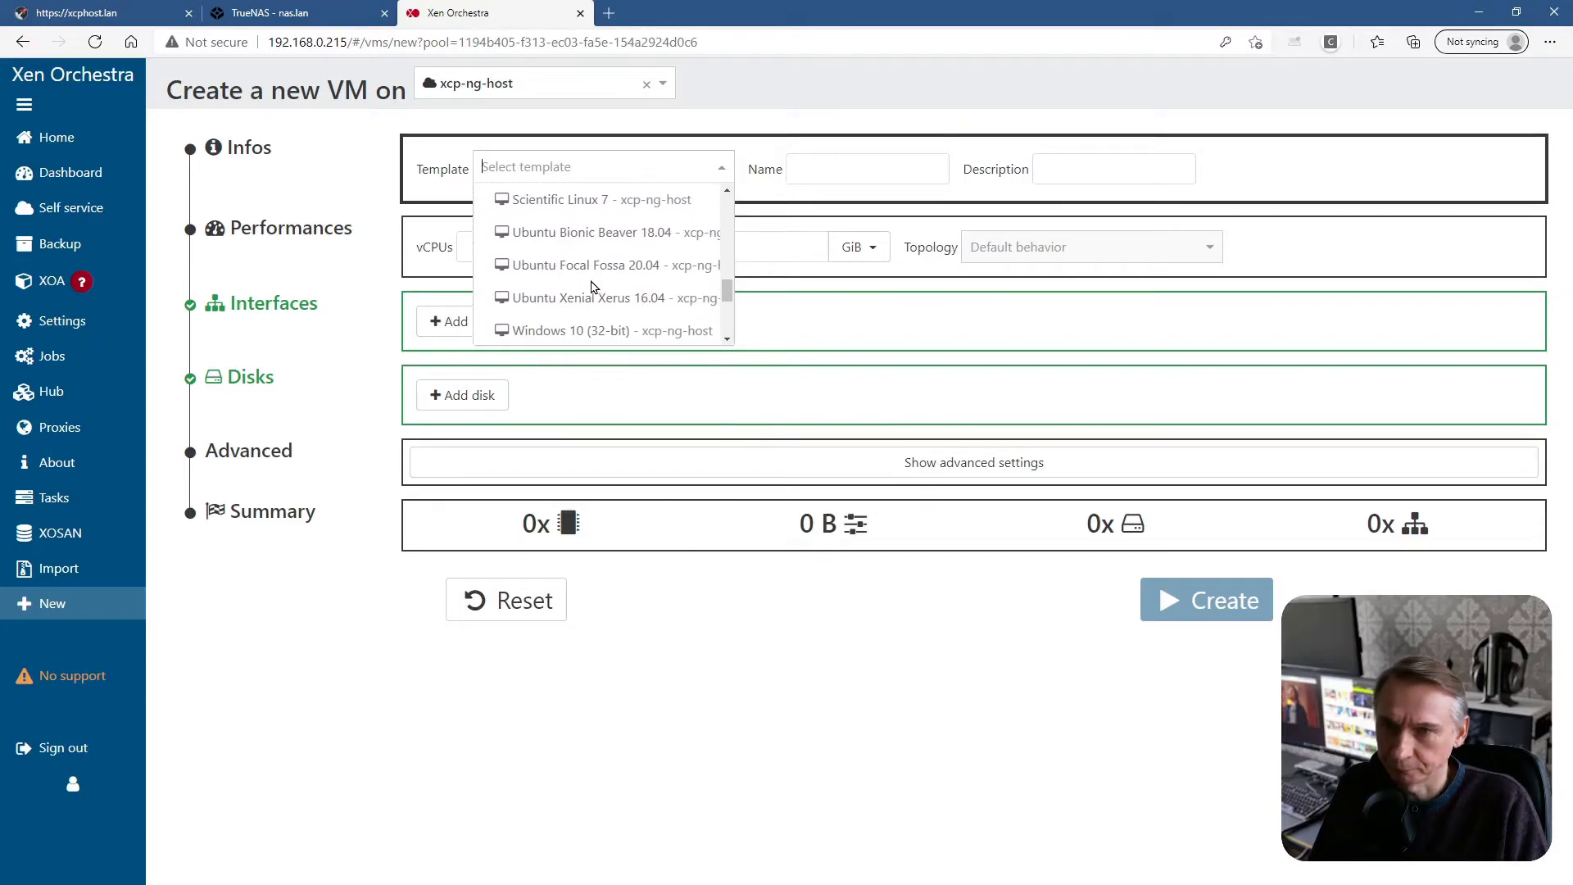
click(539, 265)
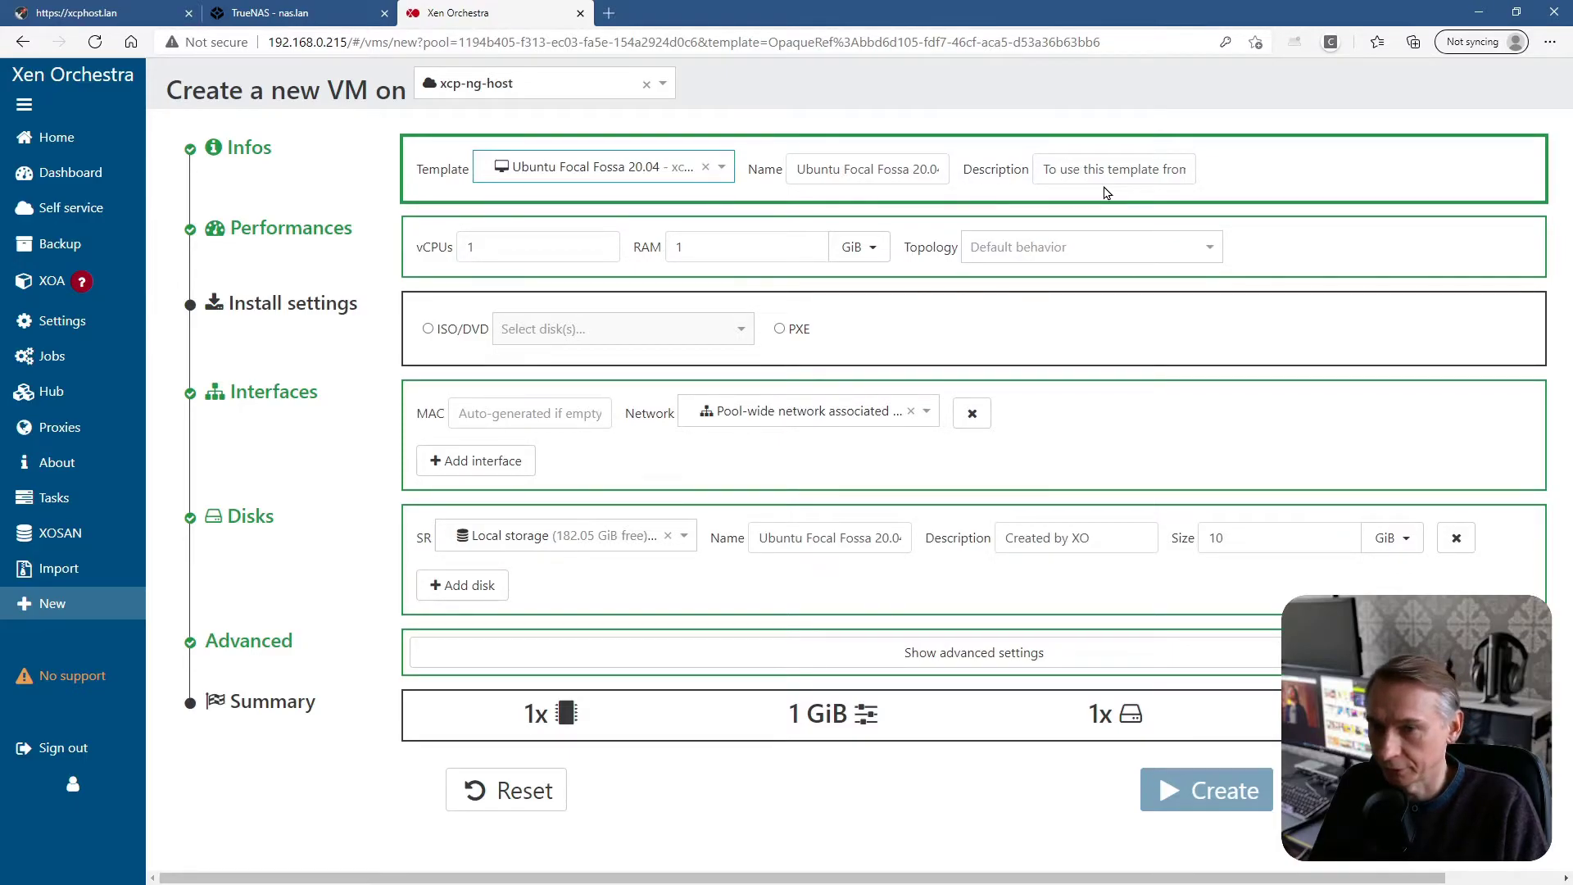
Set the new VM's vCPUs to 4
click(493, 252)
key(BackSpace)
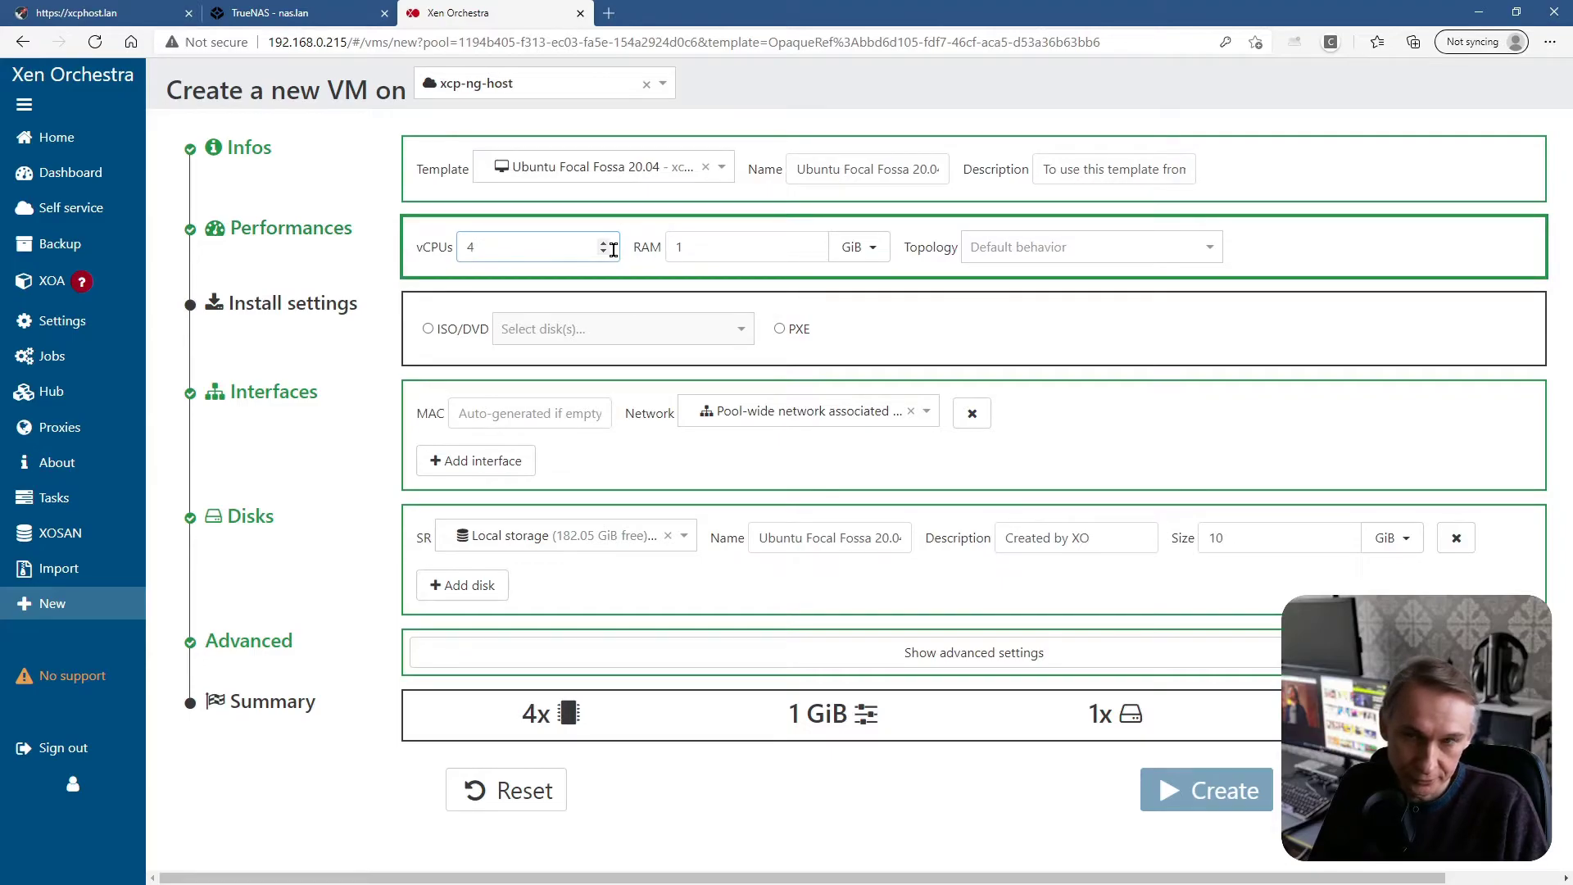
Set the new VM's RAM to 2 GiB
click(711, 247)
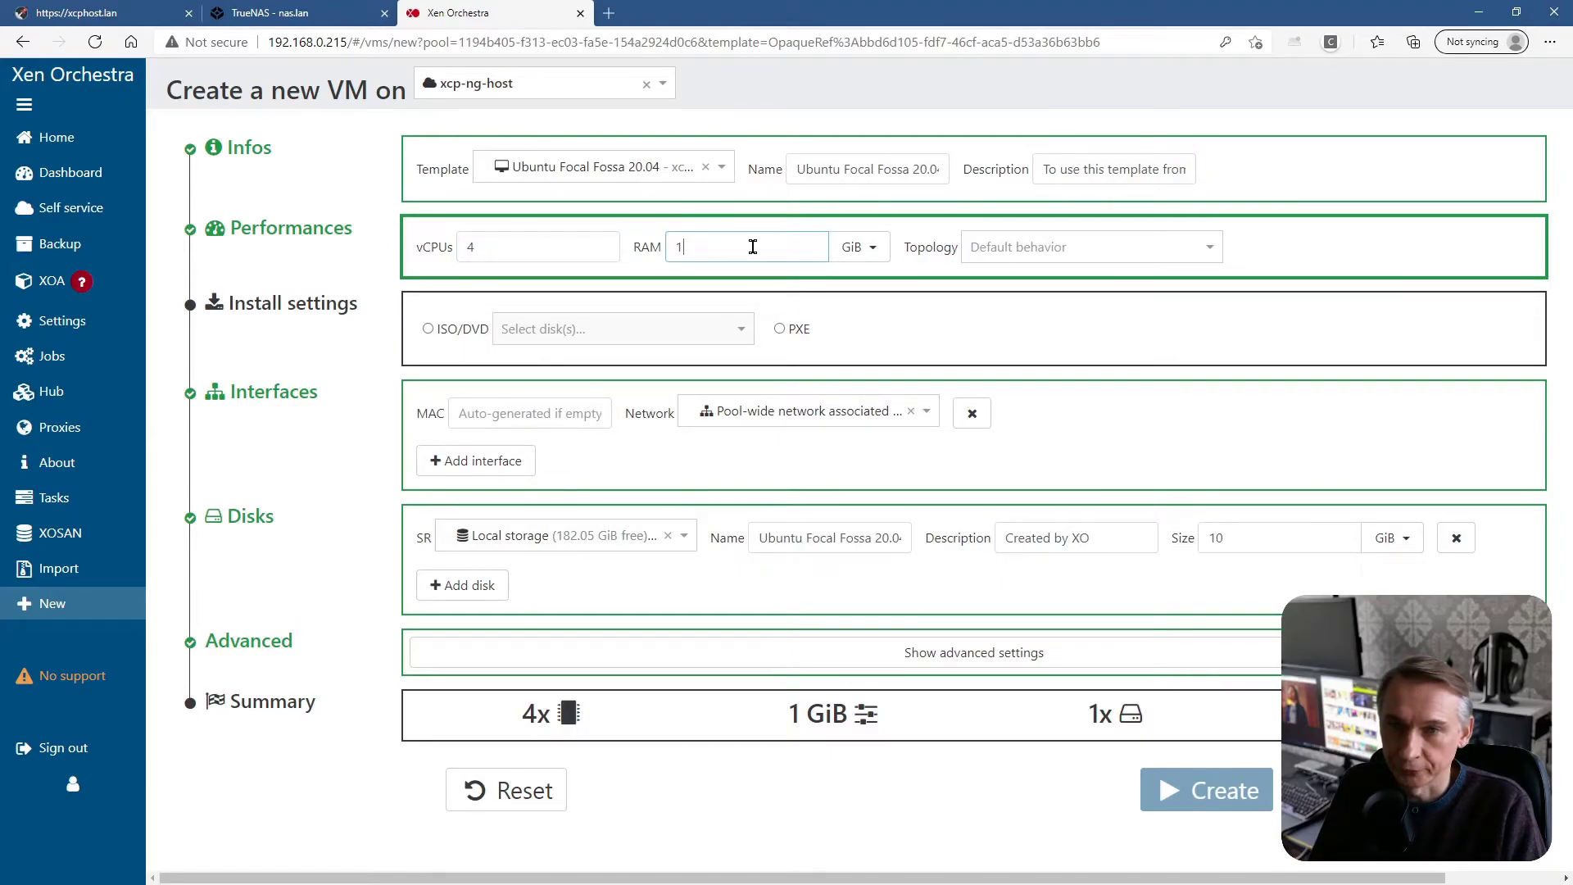
key(BackSpace)
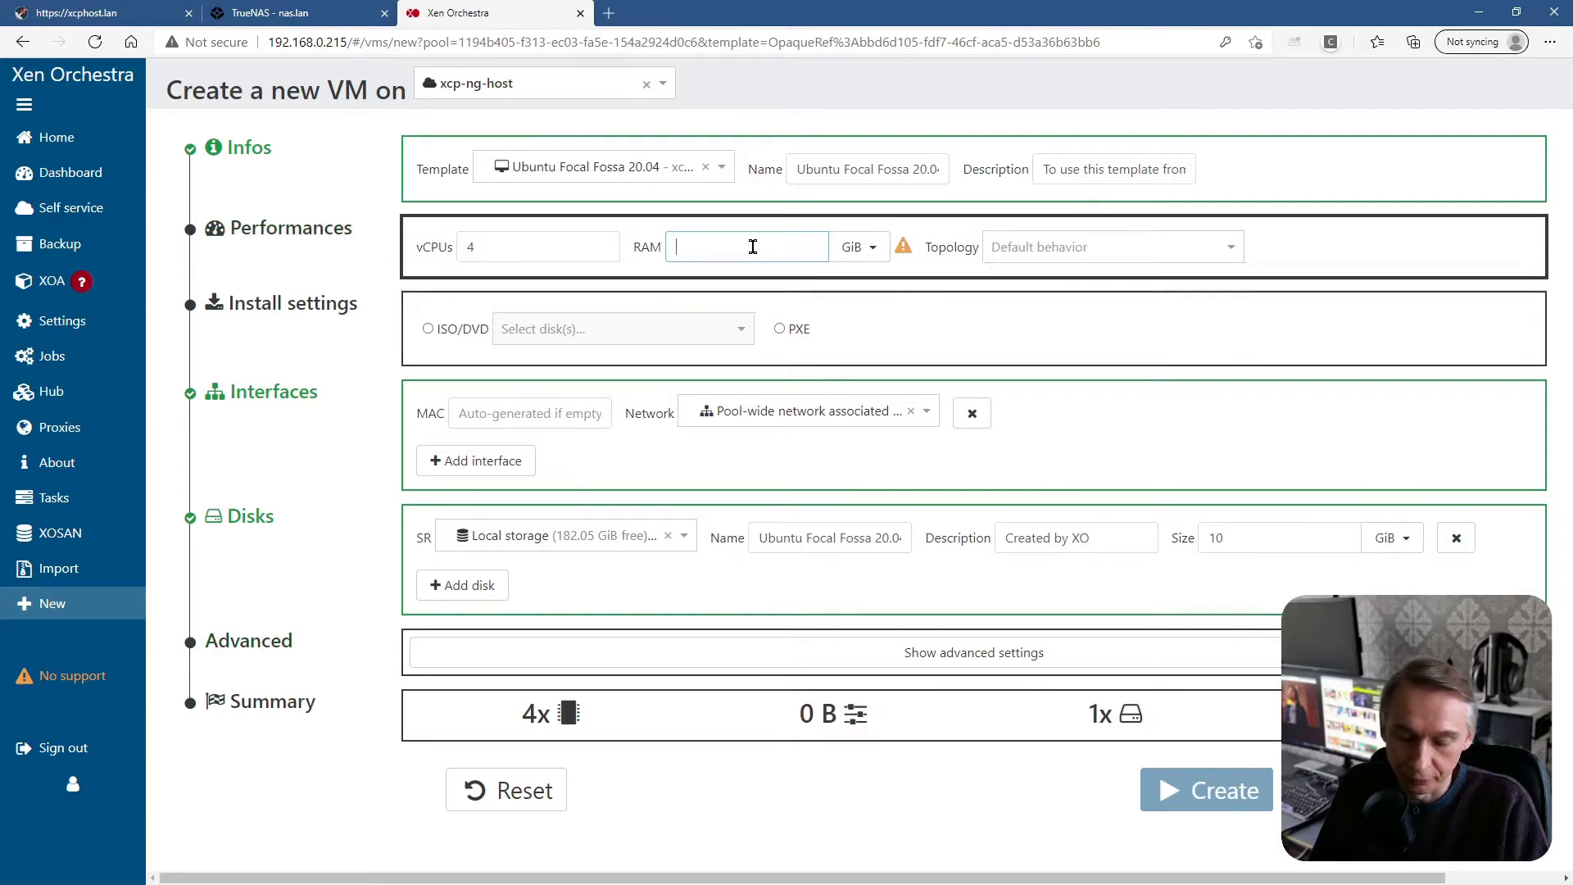
text(2)
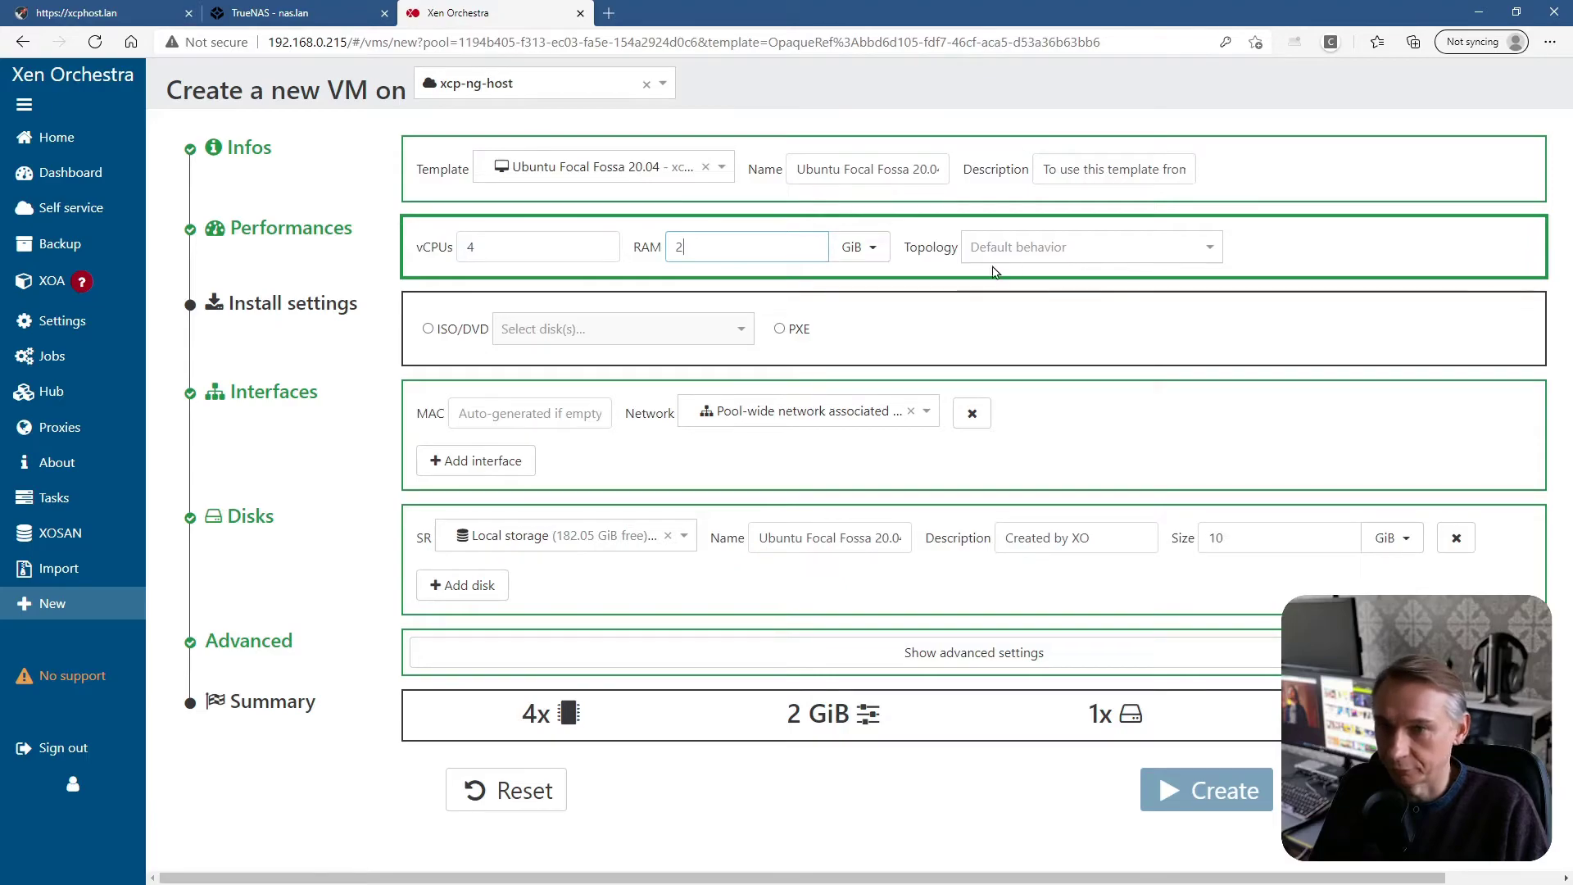
Set the VM to install from ISO/DVD using the ubuntu-20.04.1-live-server-amd64.iso image in the VM iso repository
click(428, 330)
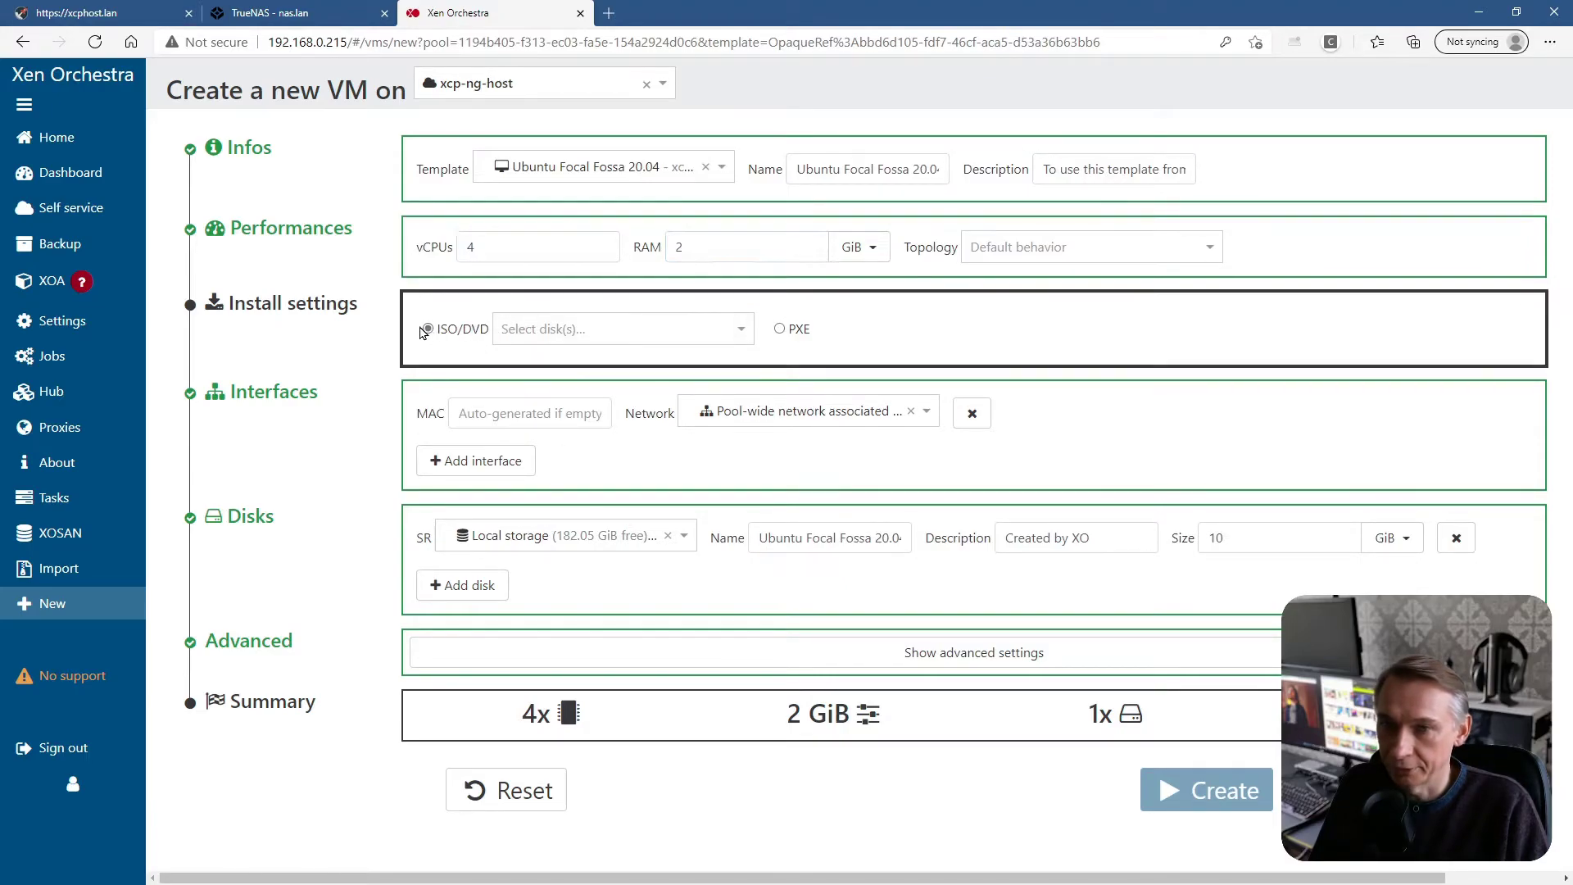
click(740, 331)
scroll(637, 405, down, 5)
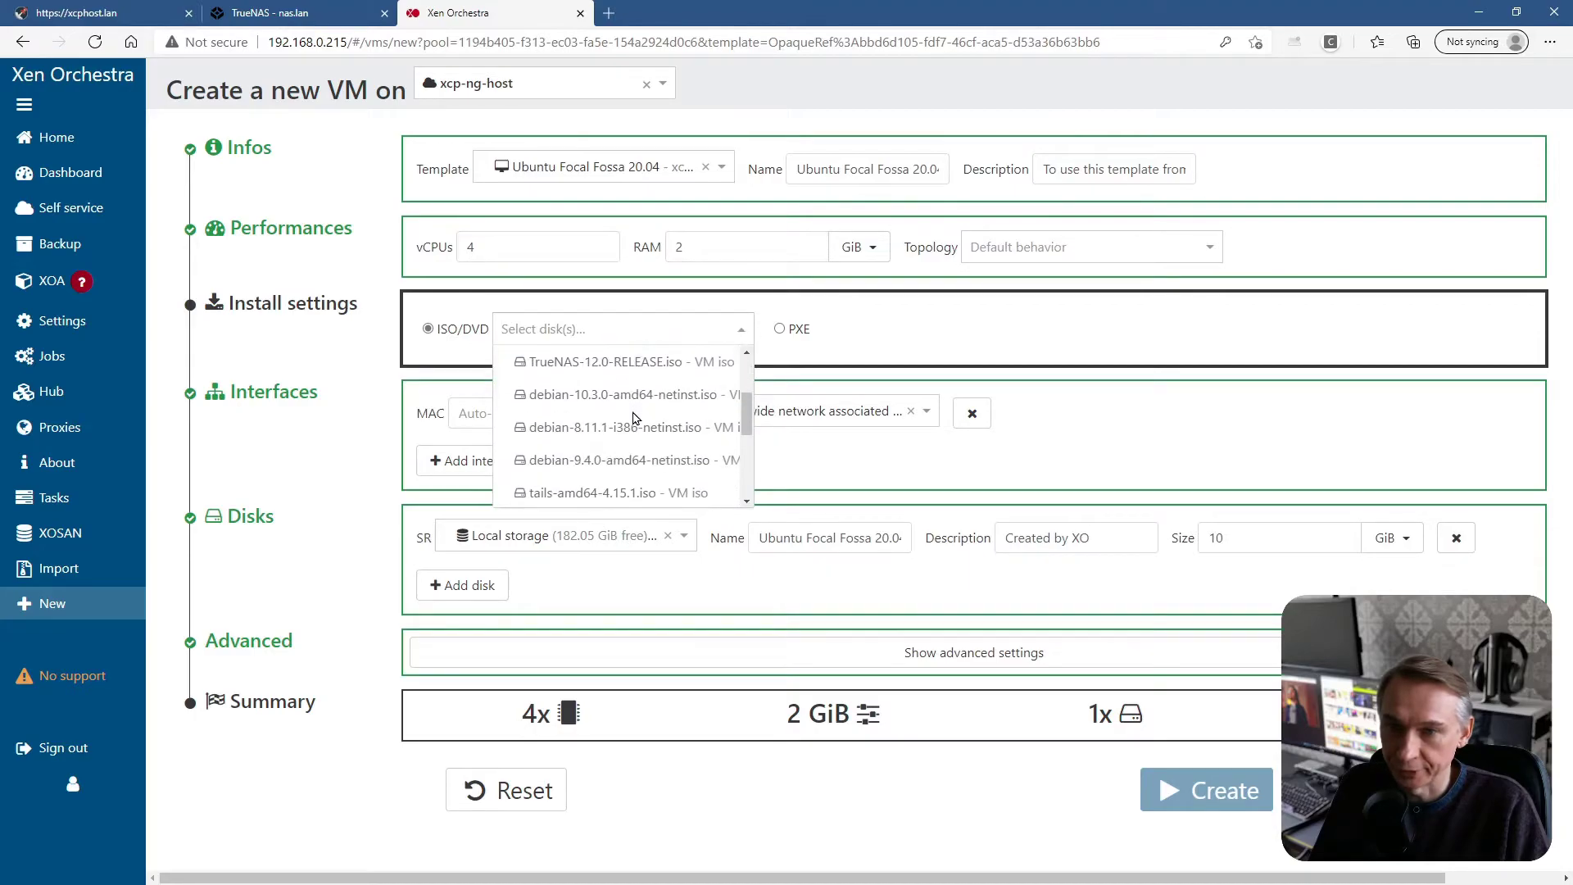
scroll(636, 419, down, 1)
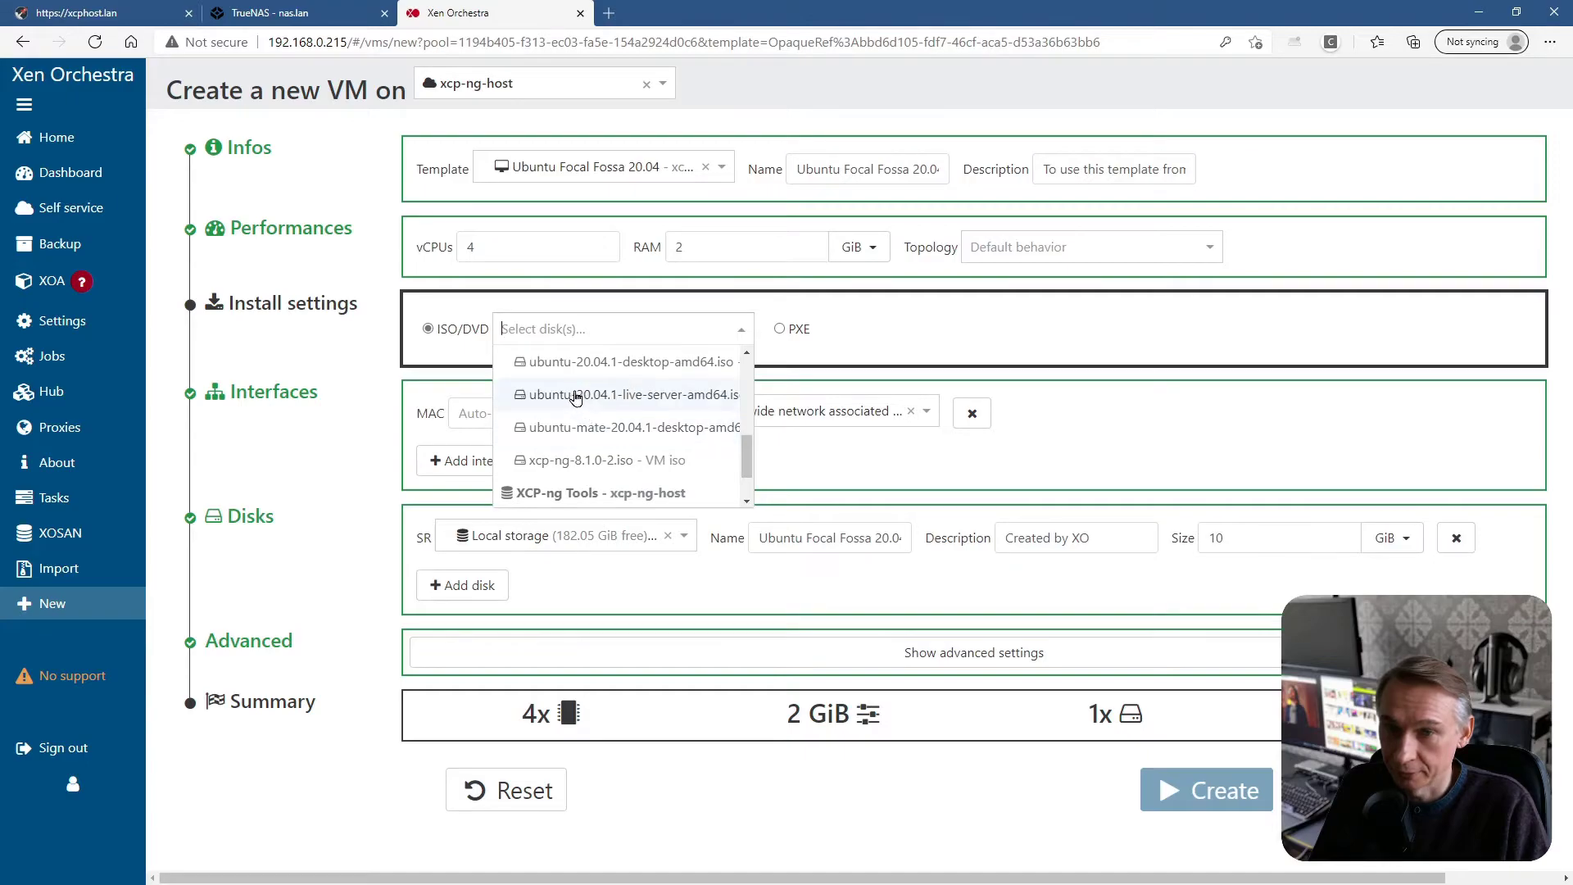
click(629, 399)
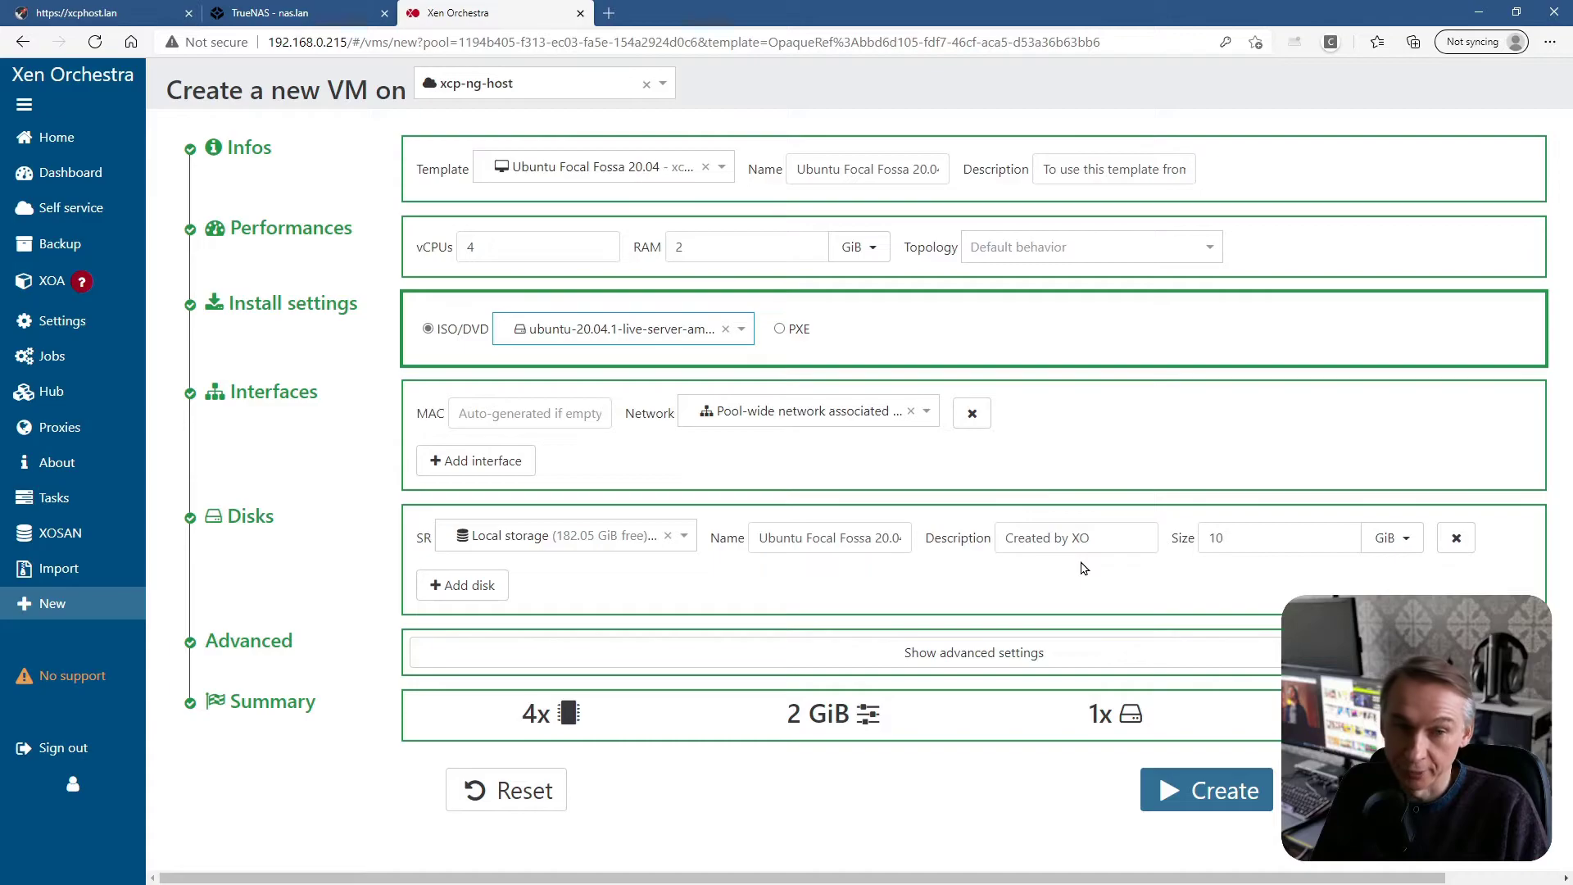
Set the VM's disk size to 20 GiB and create the VM
click(1215, 541)
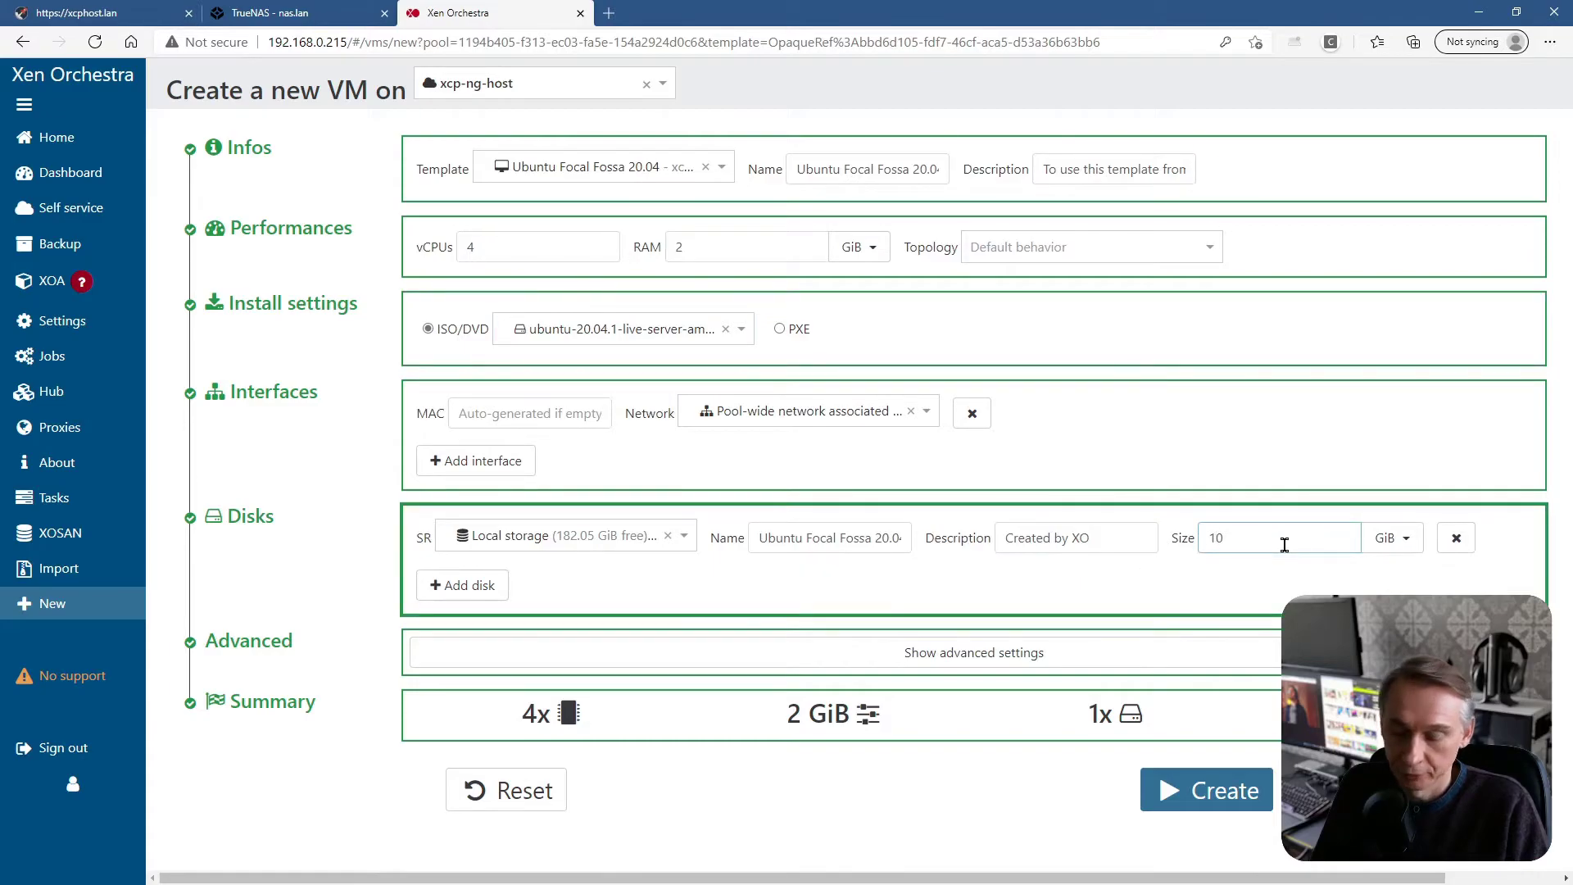
key(BackSpace)
text(2)
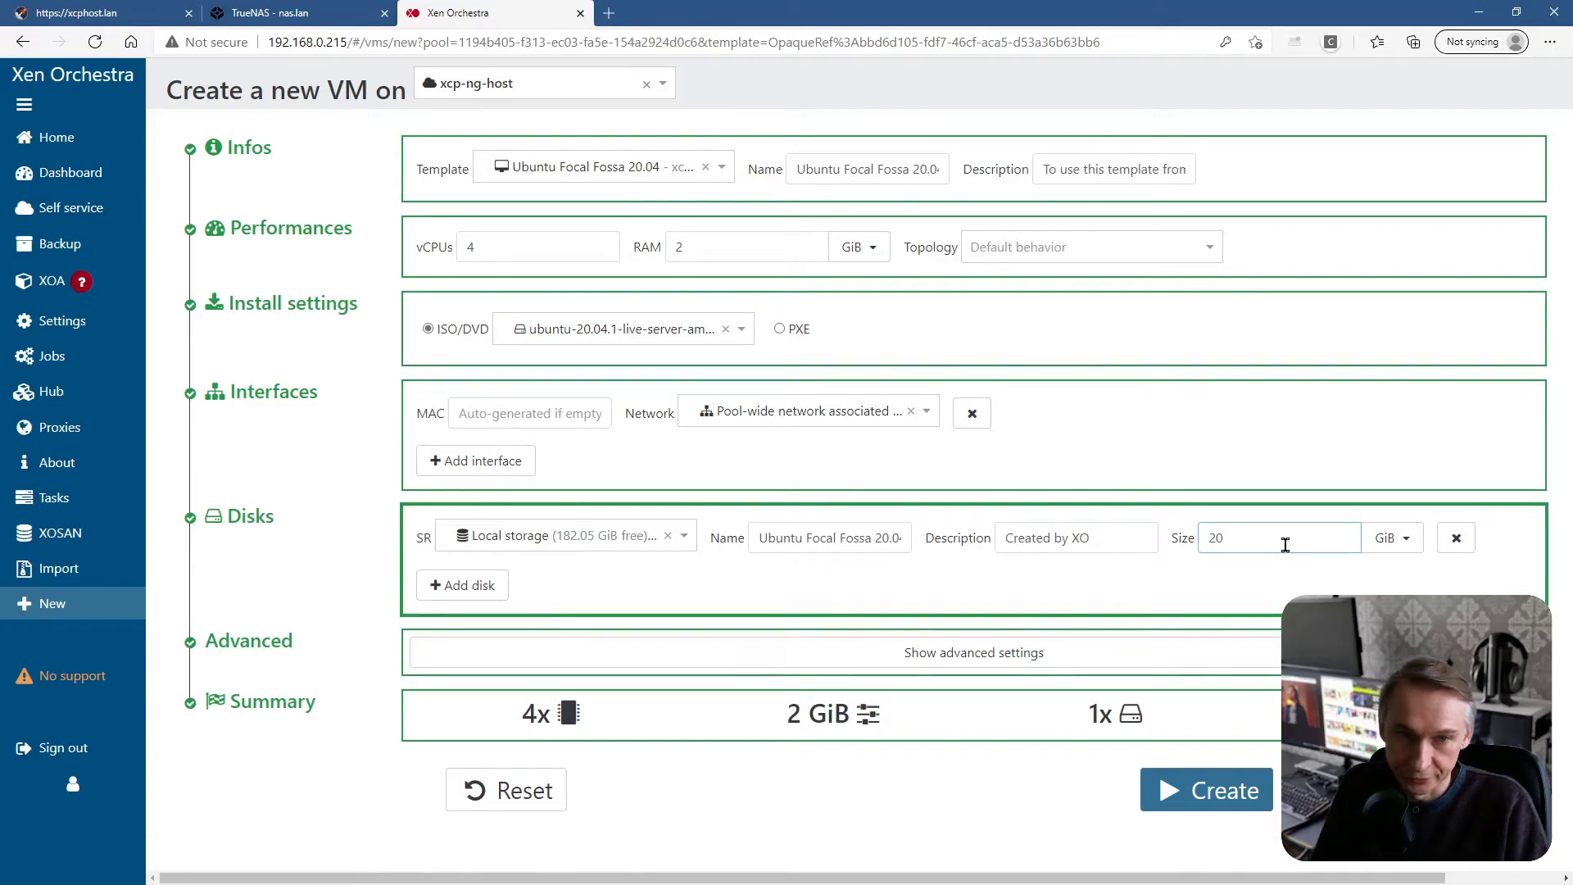
click(1163, 587)
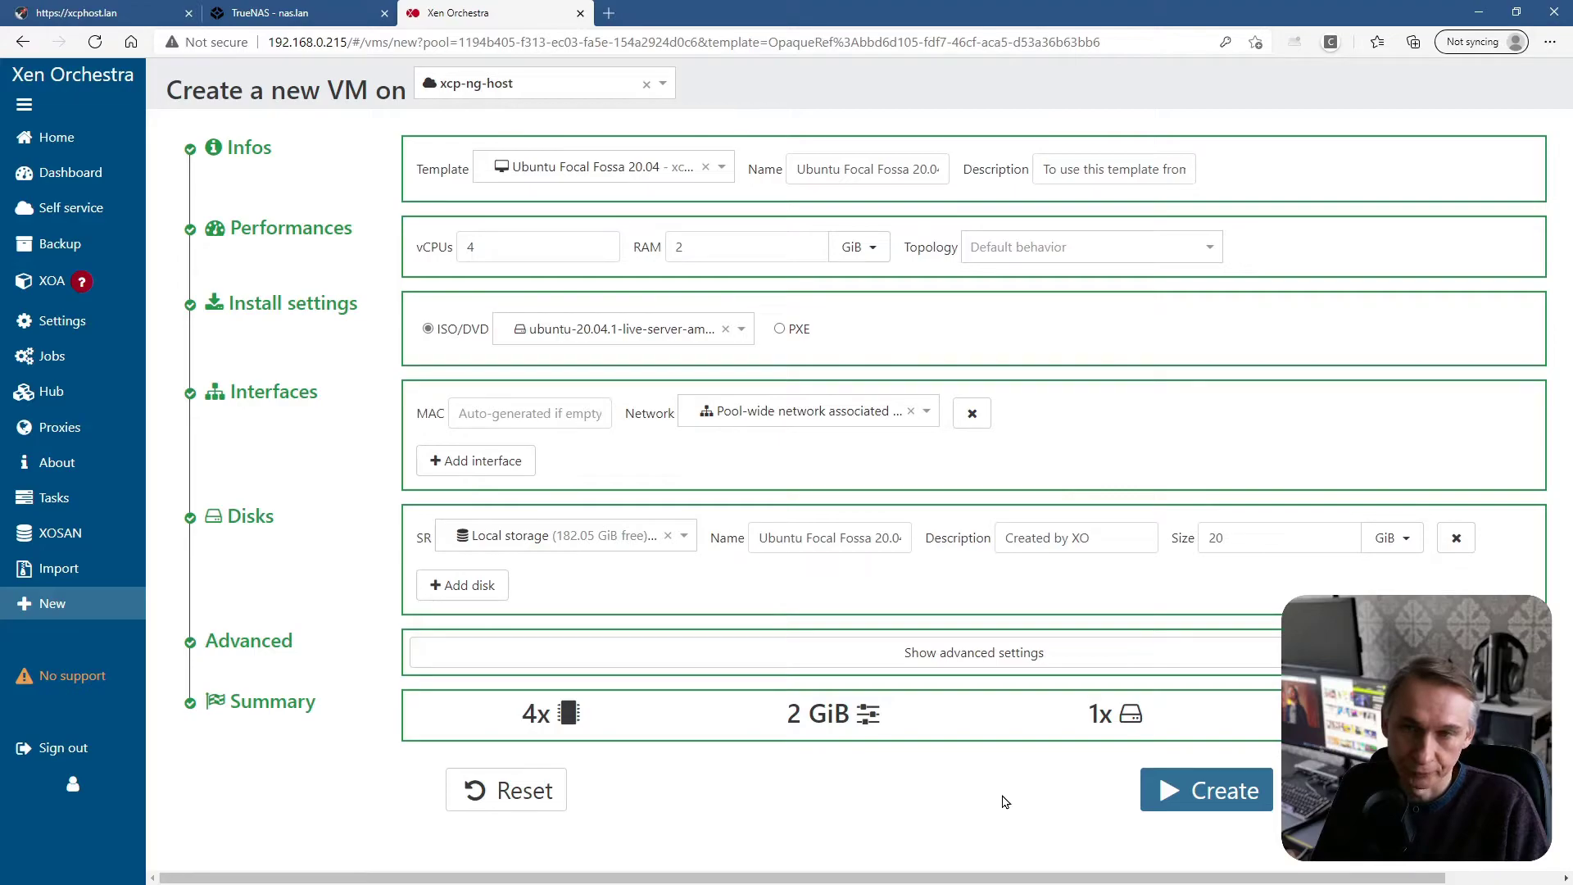
click(1204, 796)
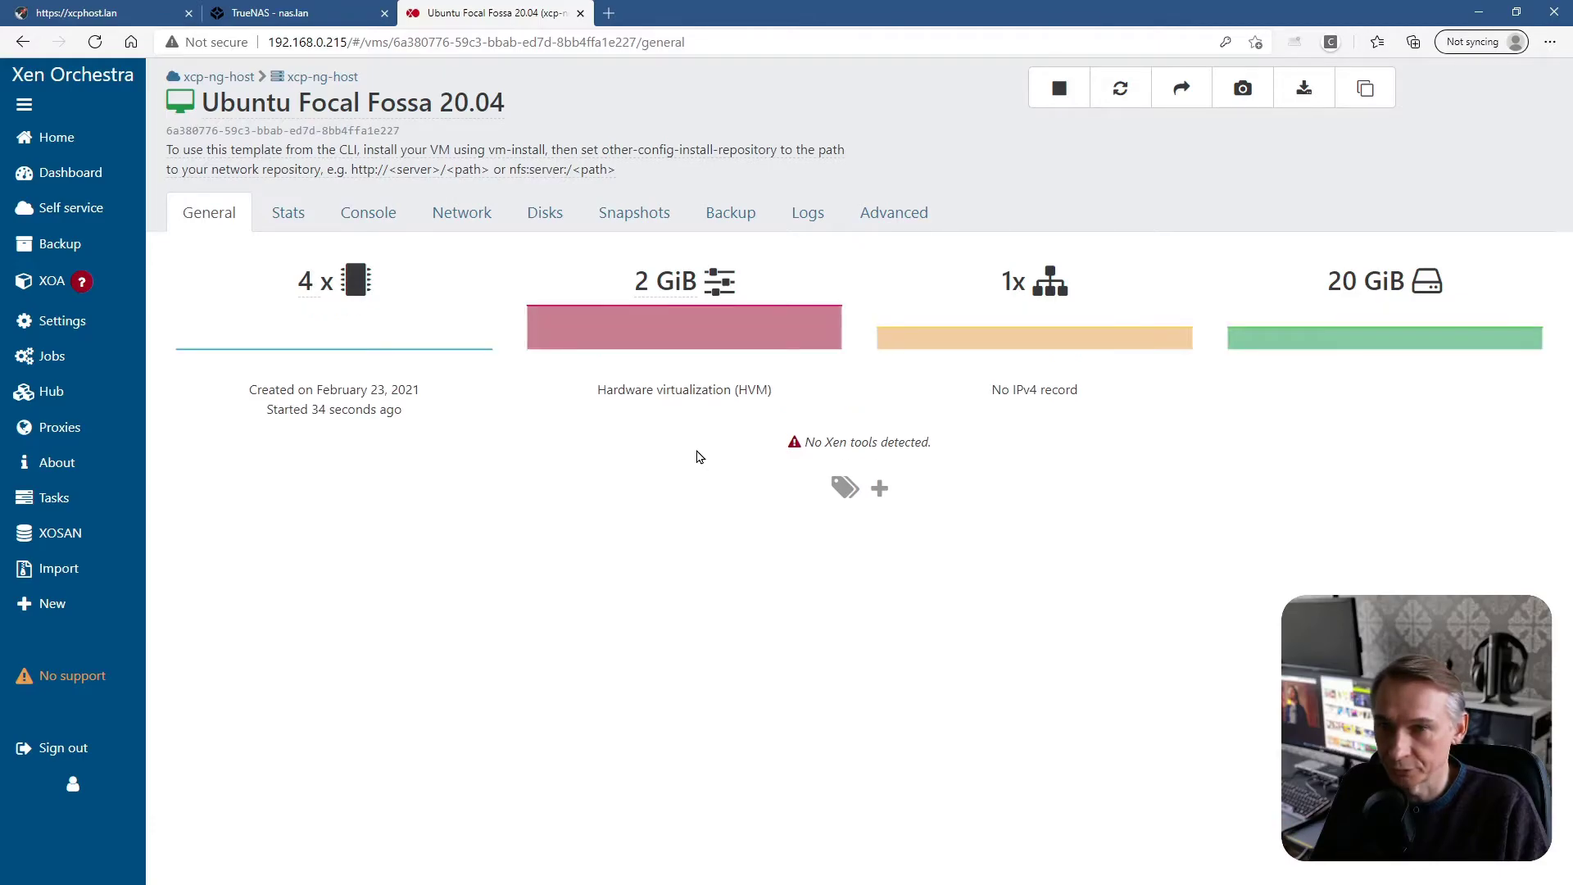
Open the new VM's console and hide the VM header and statistics above it
click(372, 219)
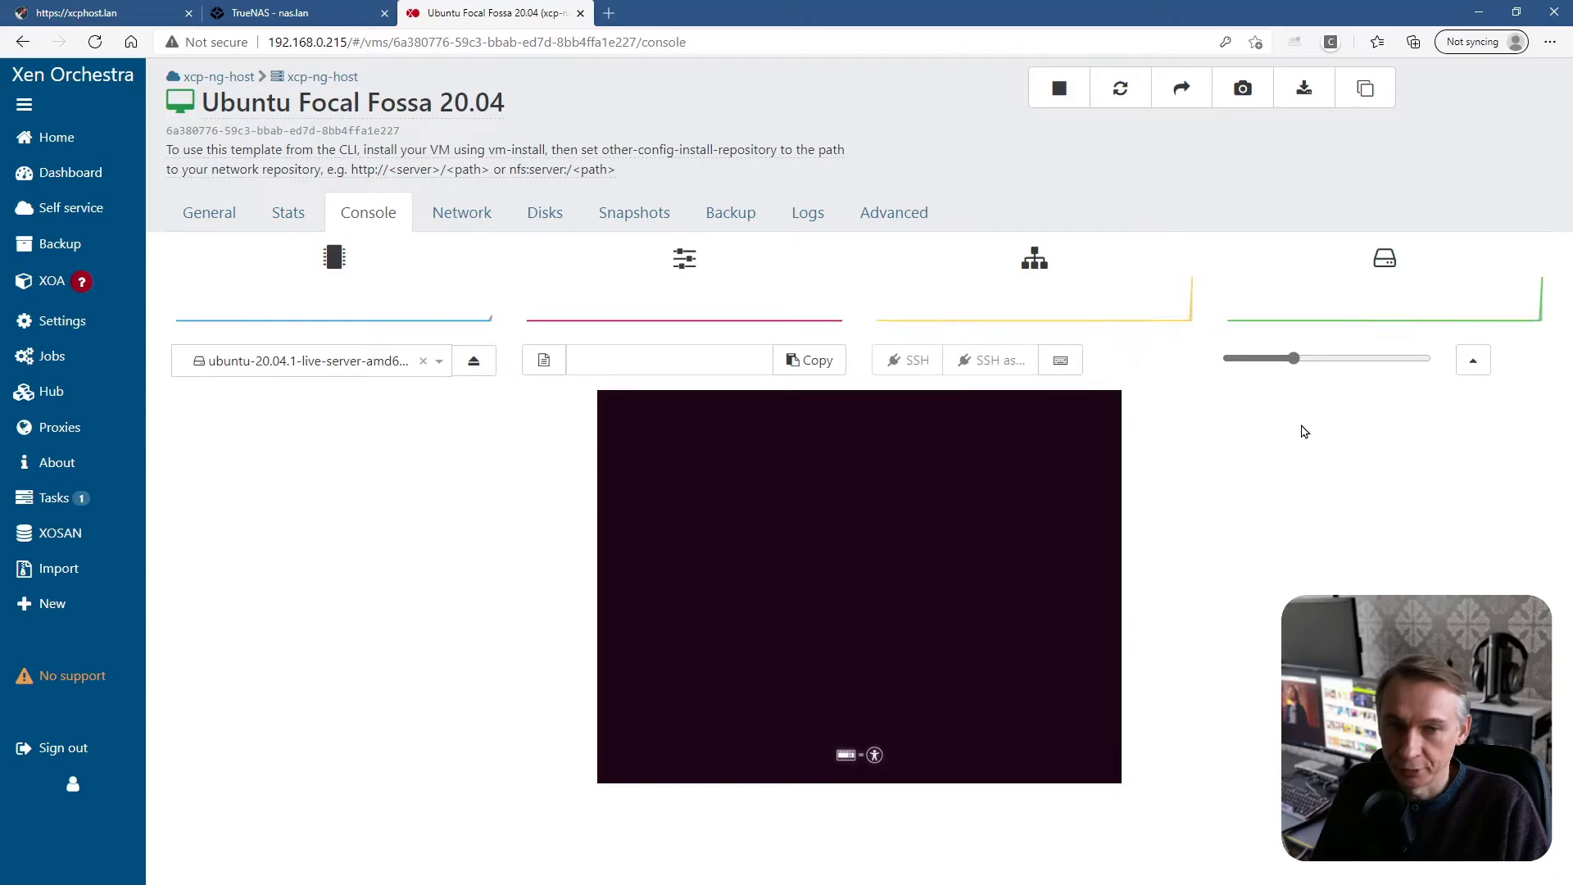
click(1473, 361)
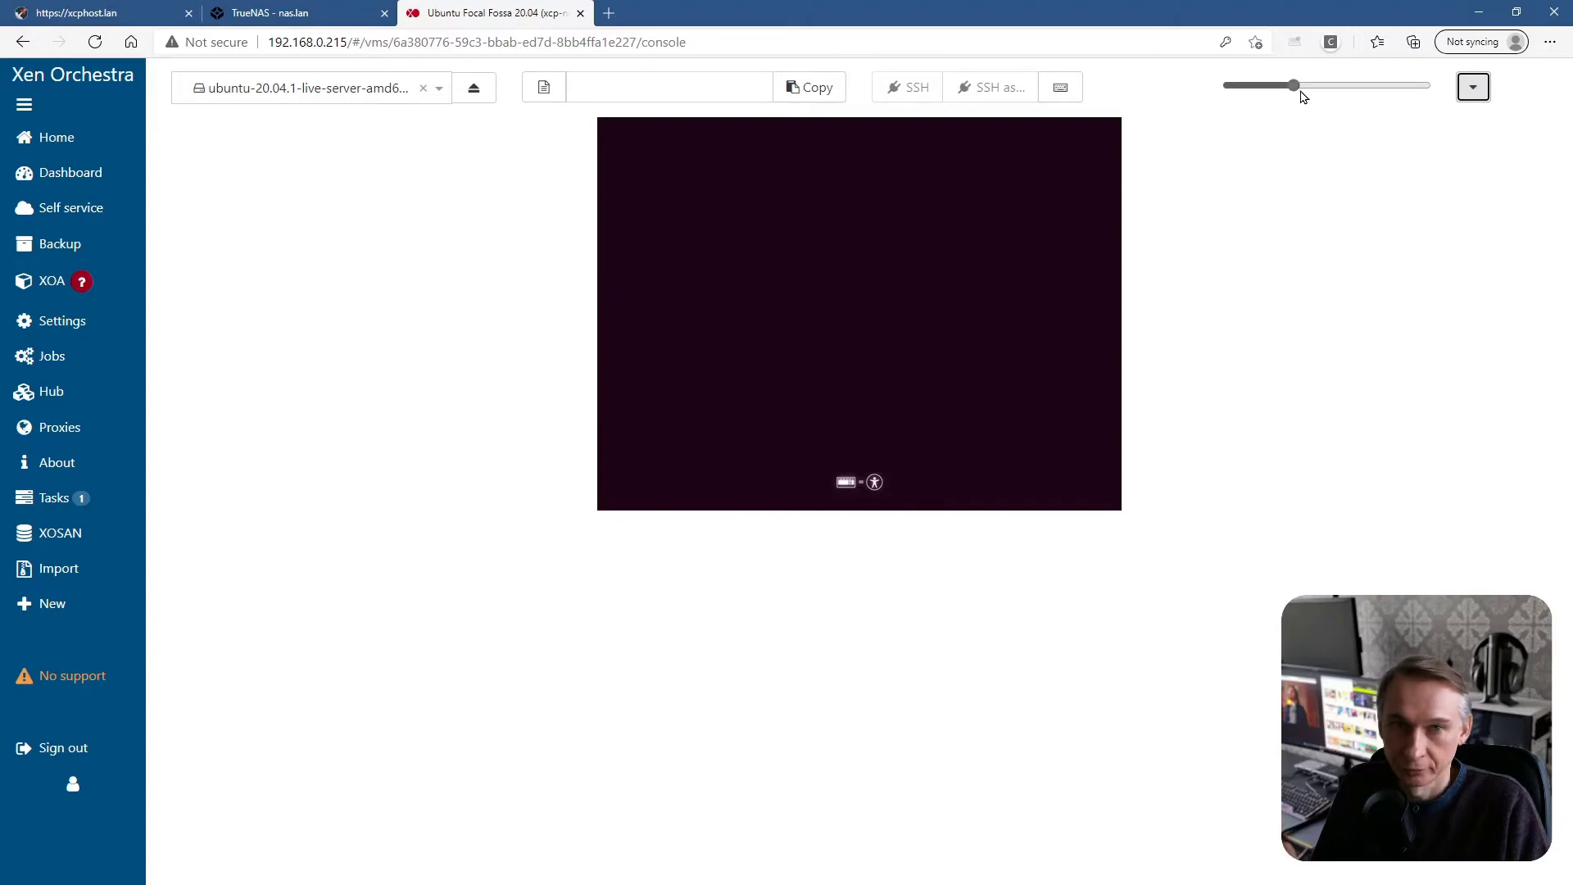
click(1297, 88)
mouse_move(1297, 90)
mouse_down()
mouse_move(1335, 91)
mouse_move(1295, 90)
mouse_up()
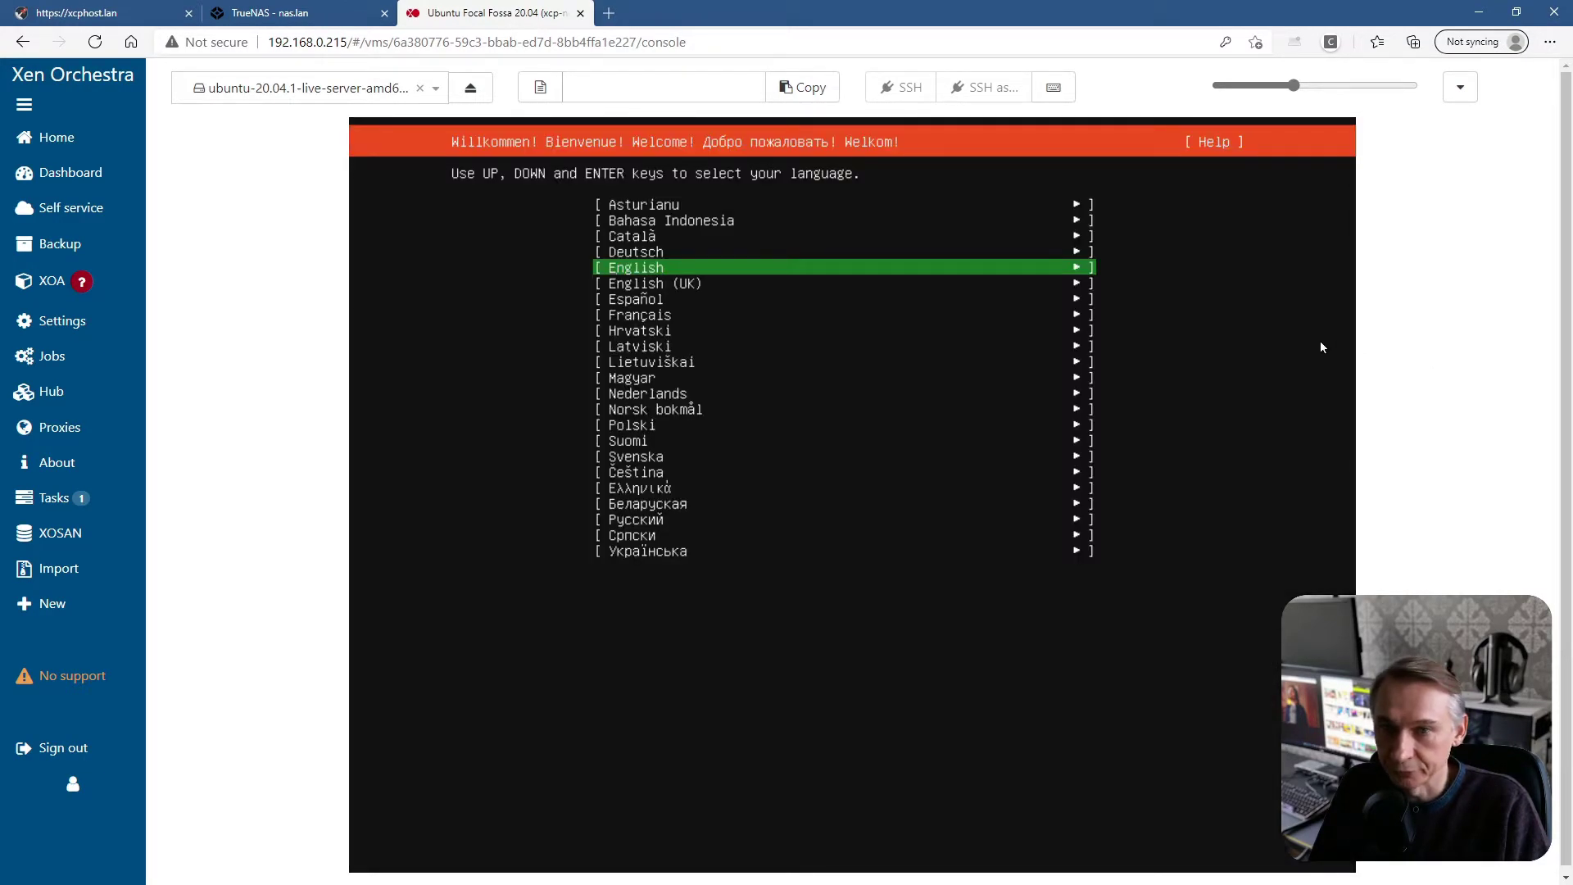
Choose English as the installer language and continue without updating the installer
click(675, 271)
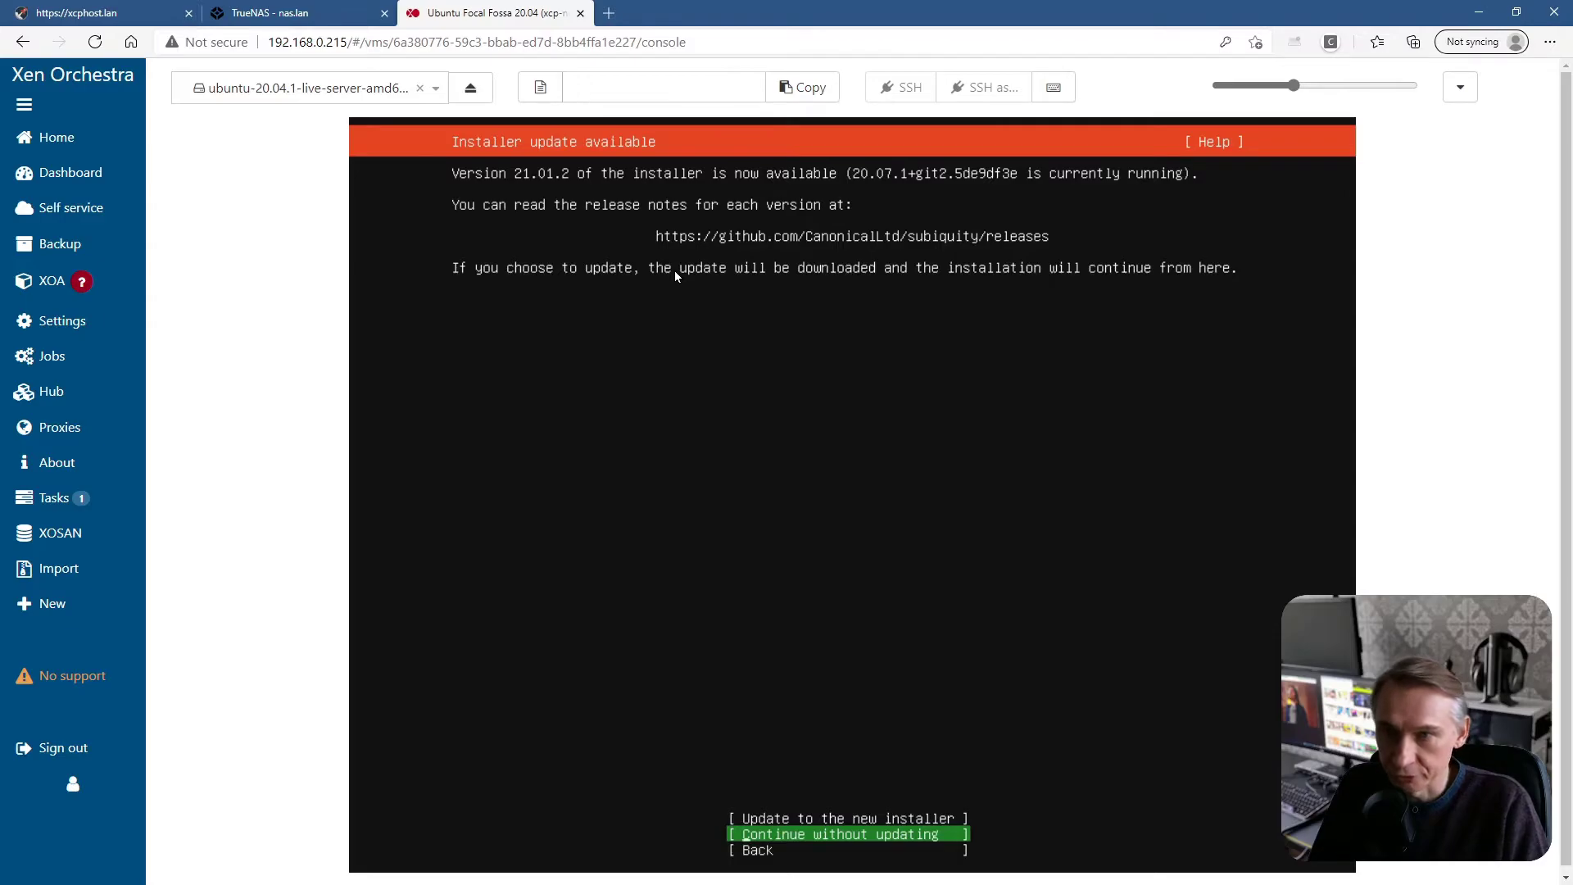
key(Return)
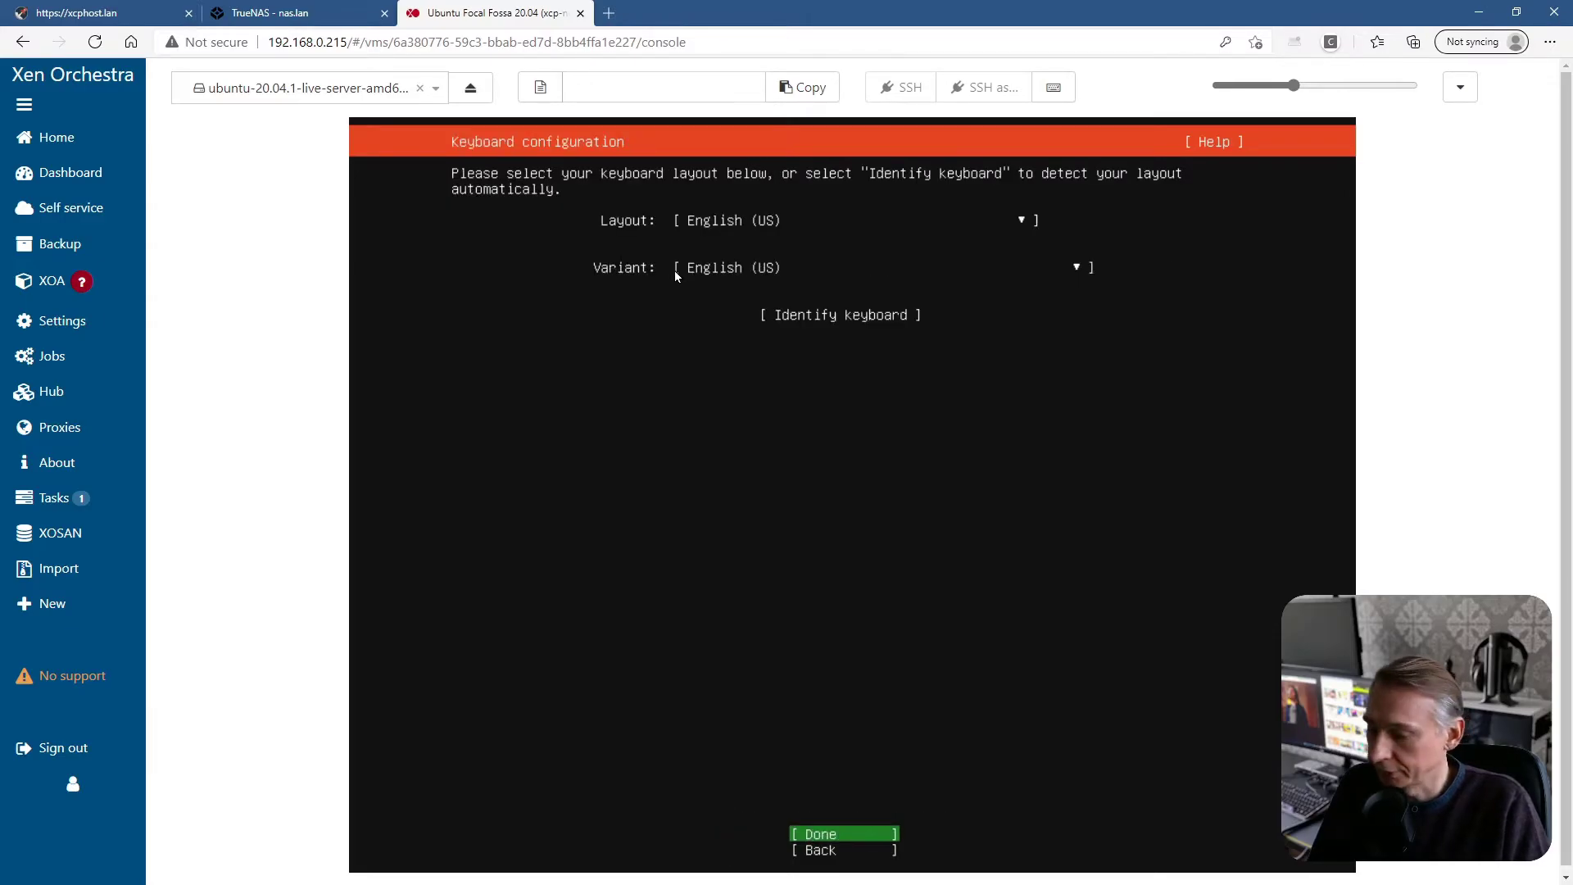
Set the keyboard layout to Belgian with the Belgian variant and accept the keyboard configuration
key(Down)
key(Down)
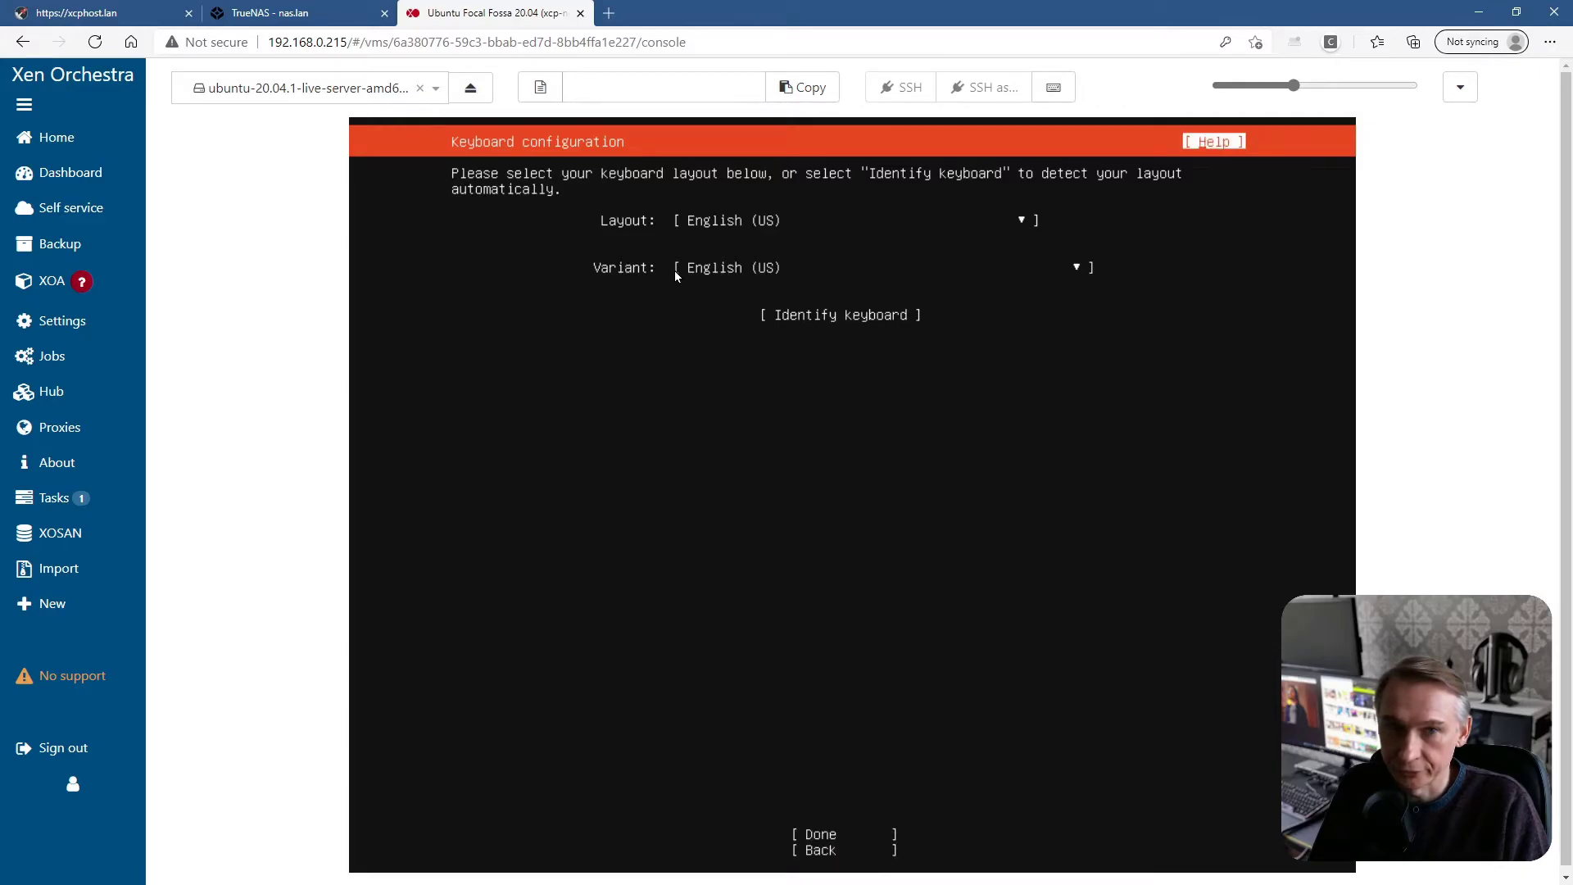
key(Down)
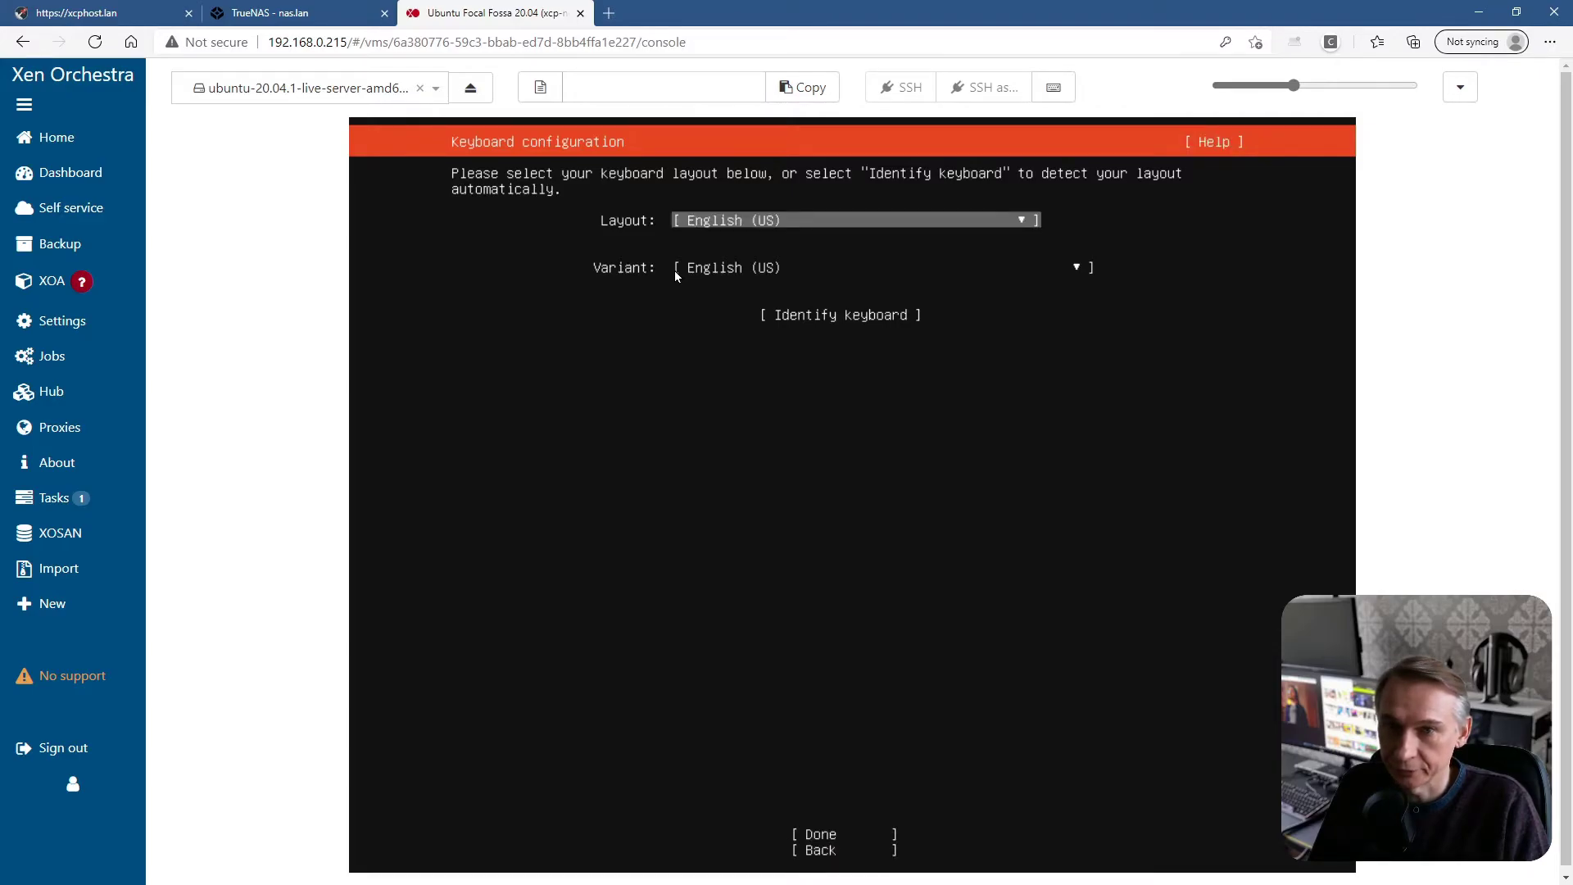
key(Return)
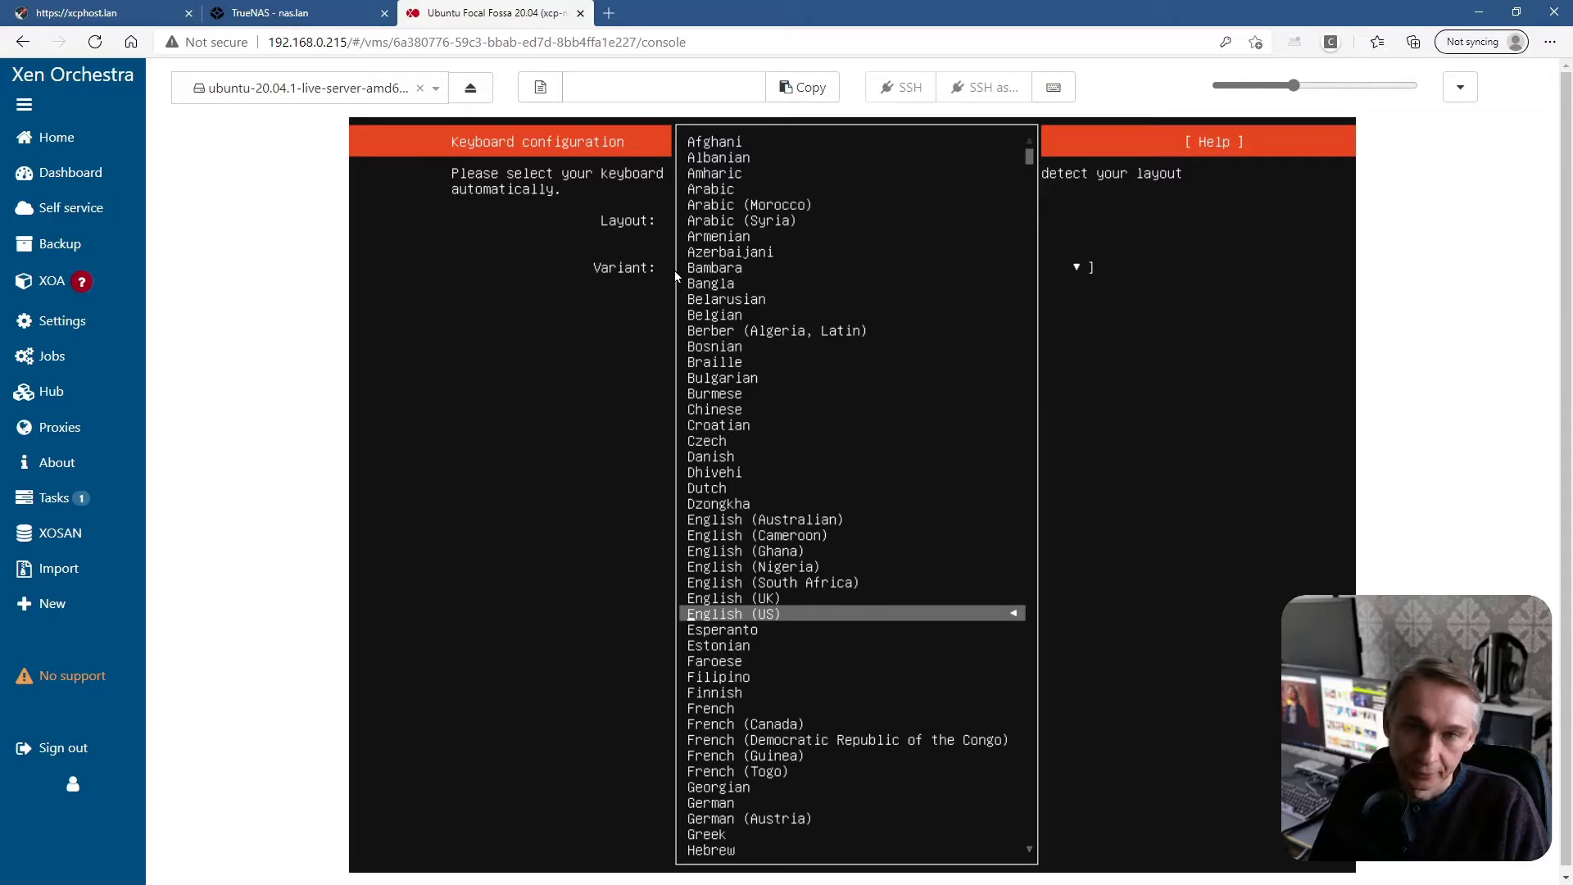
key(Up)
key(Up)
key(Up)
key(Up)
key(Up)
key(Up)
key(Up)
key(Up)
key(Up)
key(Up)
key(Up)
key(Up)
key(Up)
key(Up)
key(Up)
key(Up)
key(Up)
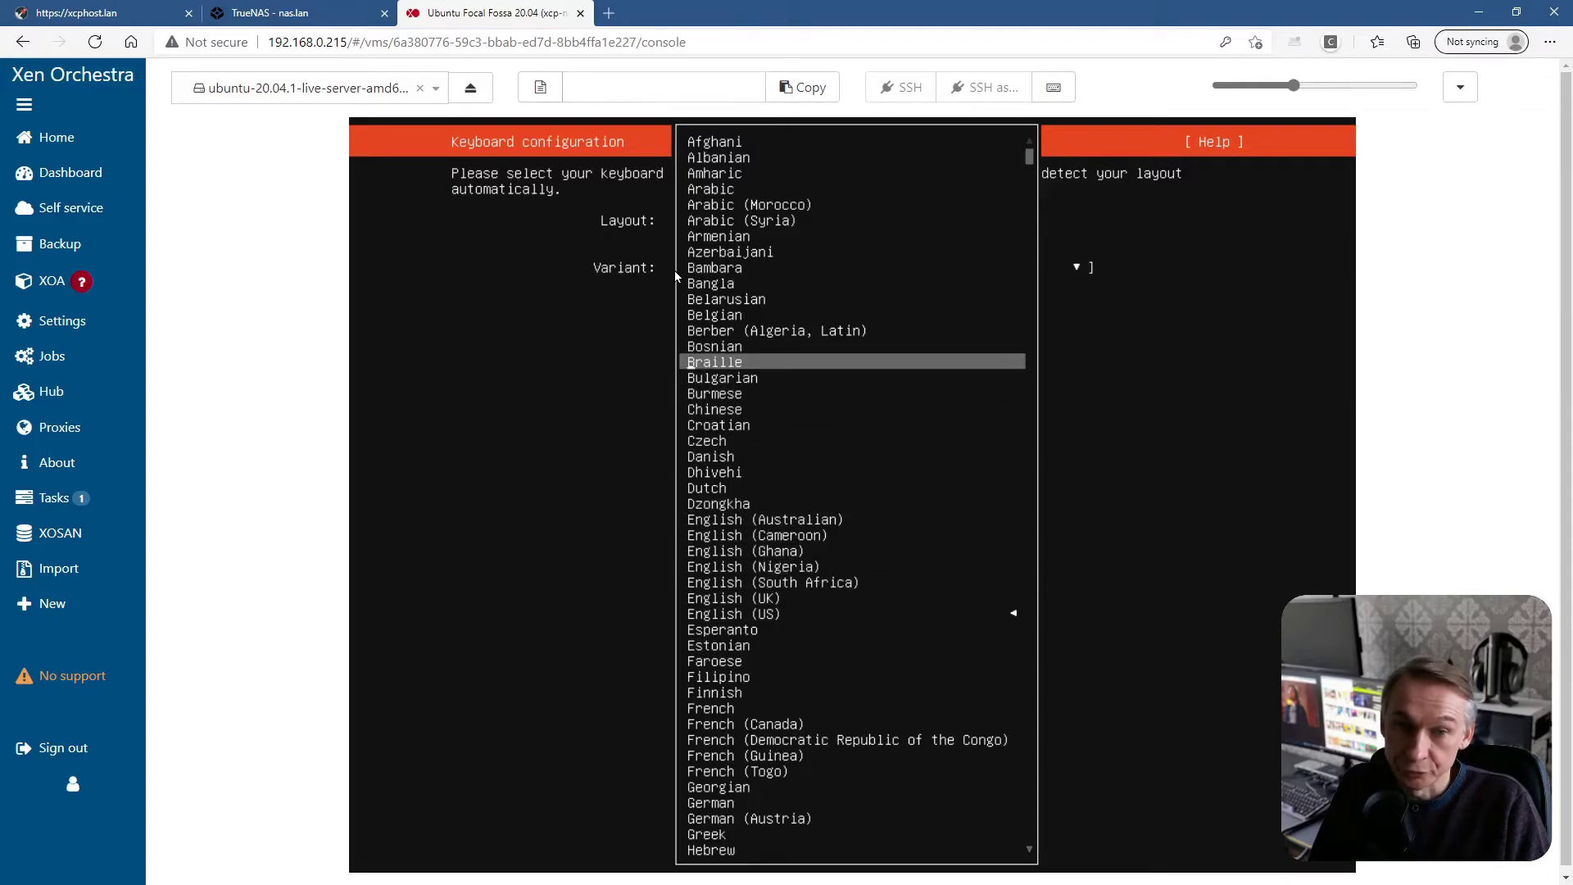
key(Up)
key(Up)
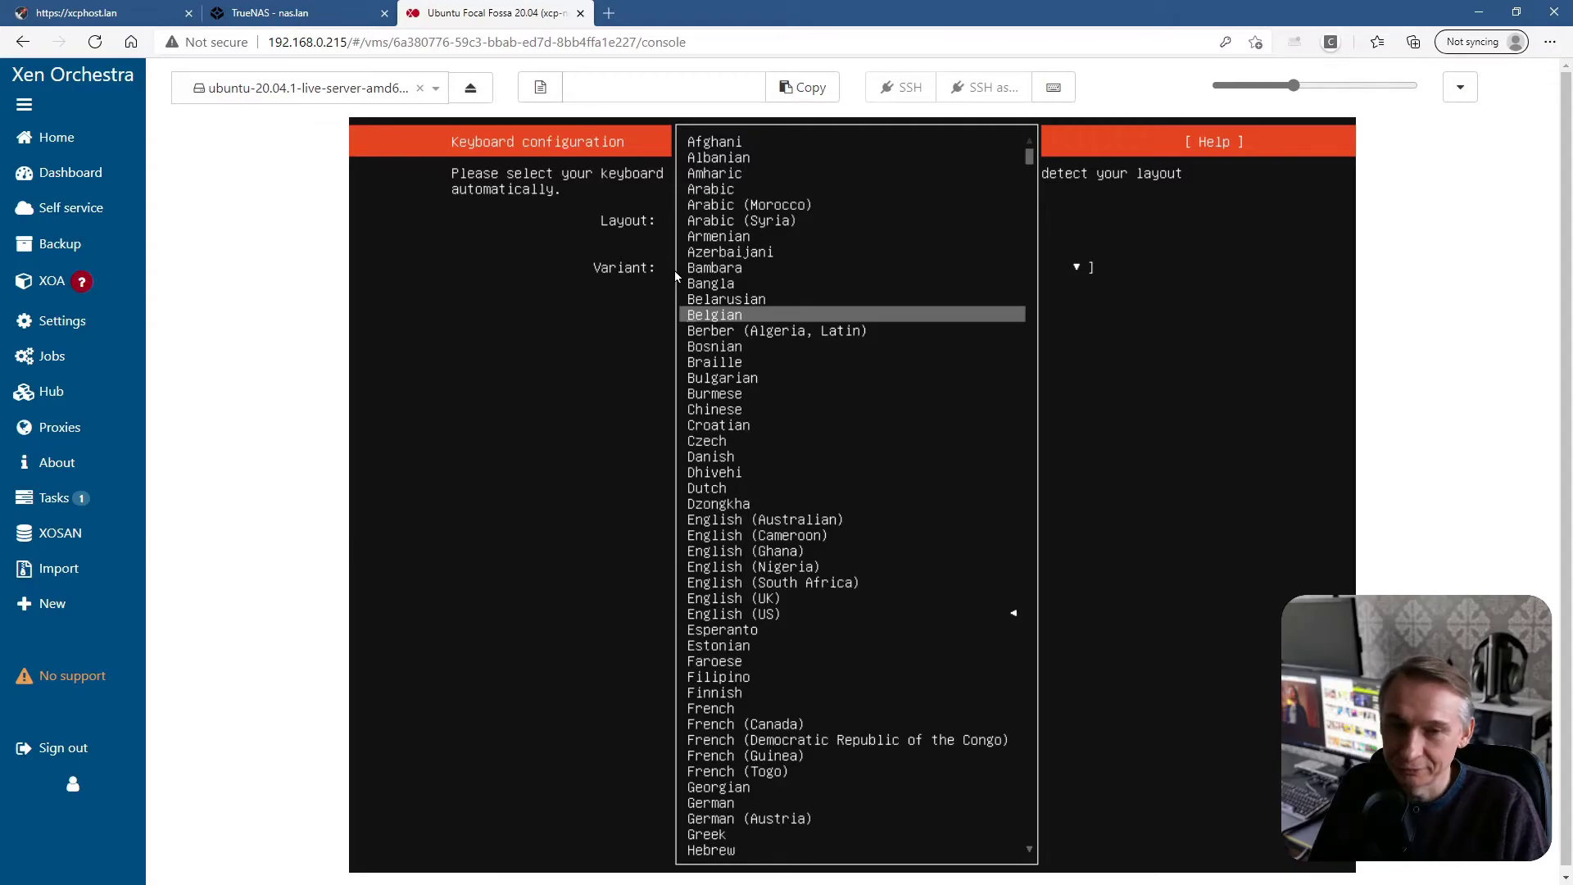
key(Return)
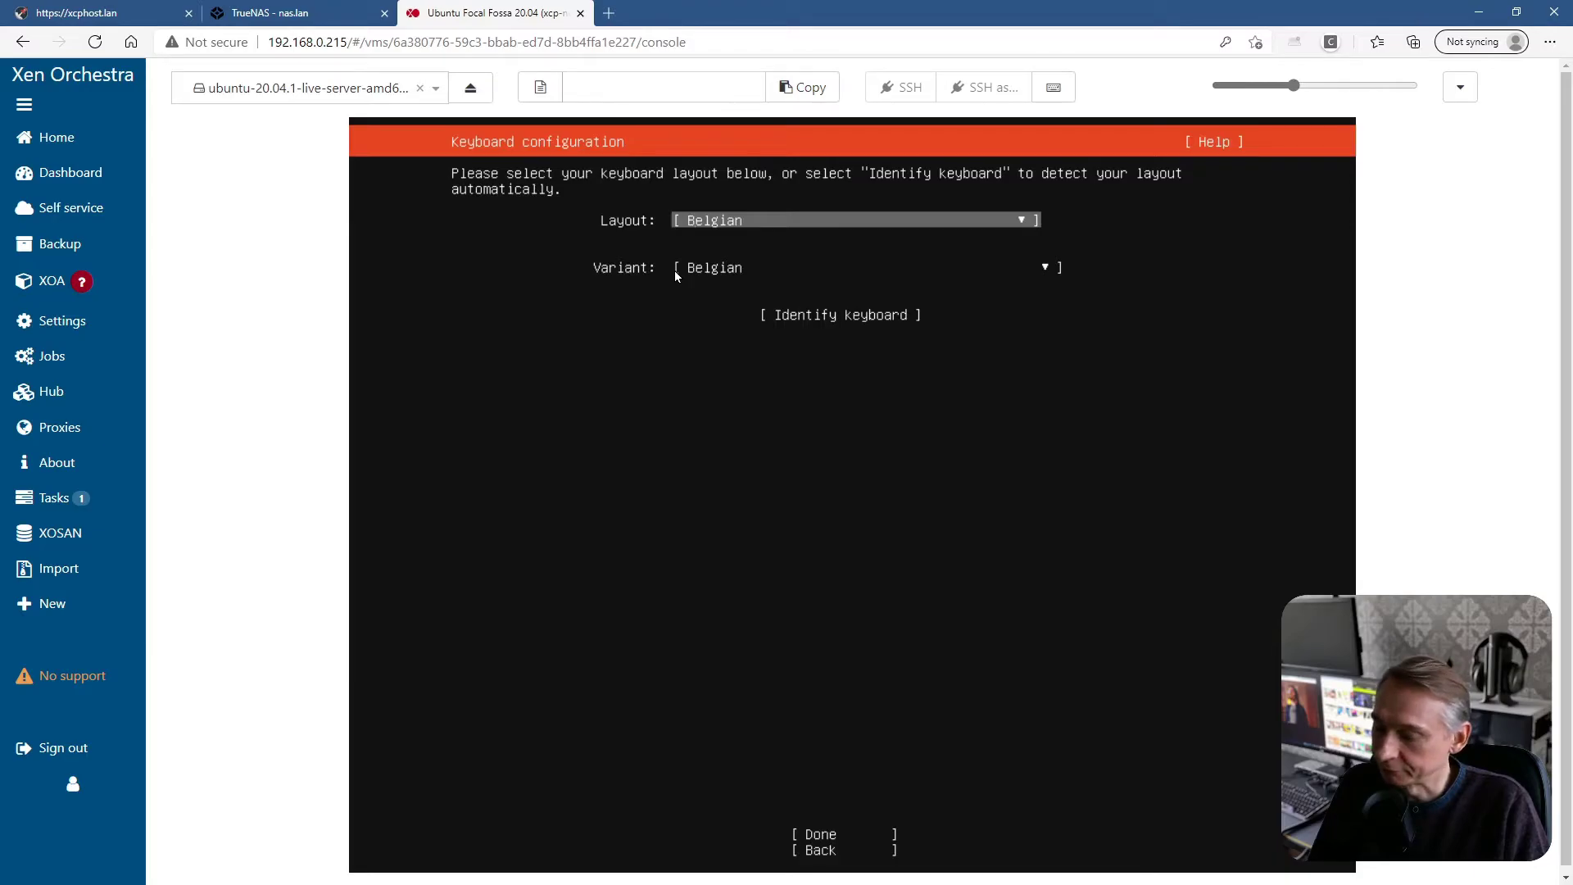
key(Tab)
key(Tab)
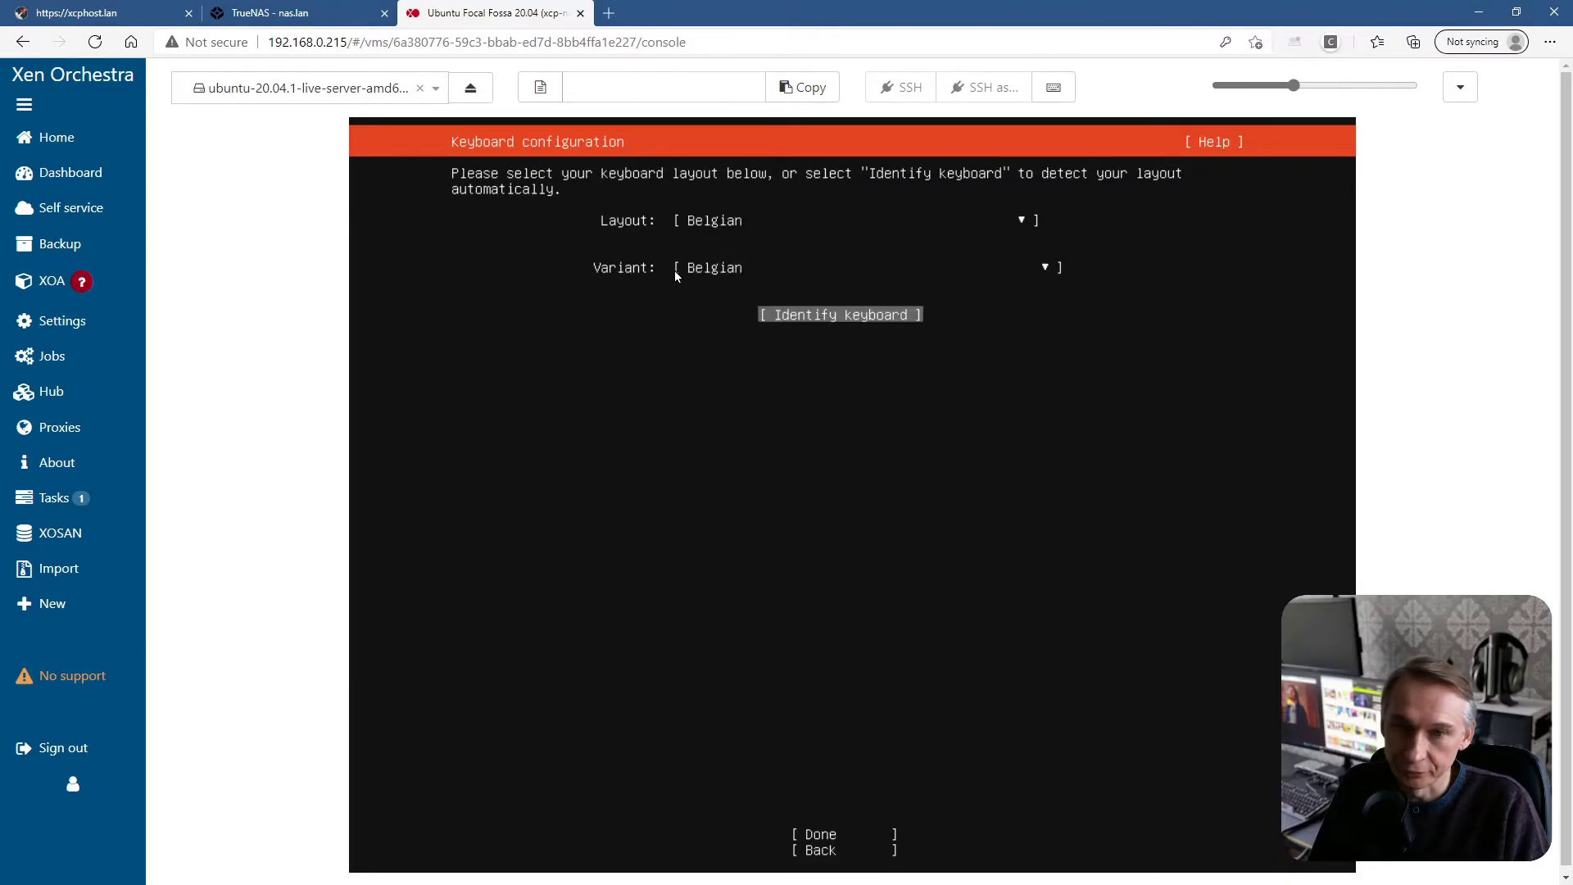
key(Tab)
key(Return)
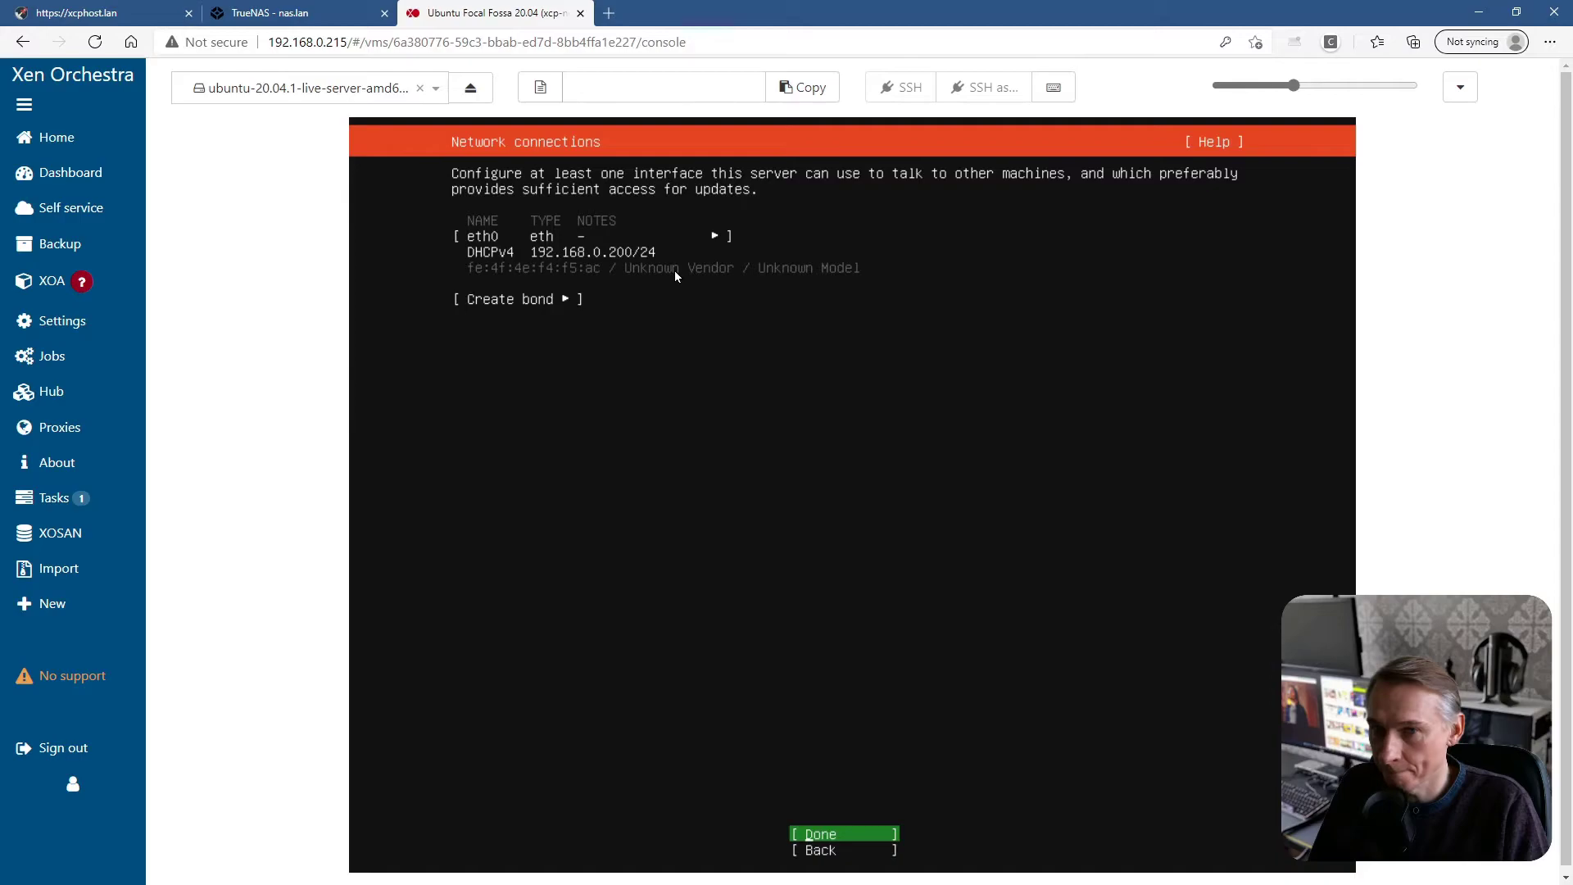
Keep the DHCPv4 setup of the eth0 interface and accept the network connections
key(Tab)
key(Tab)
key(Tab)
key(Tab)
key(Tab)
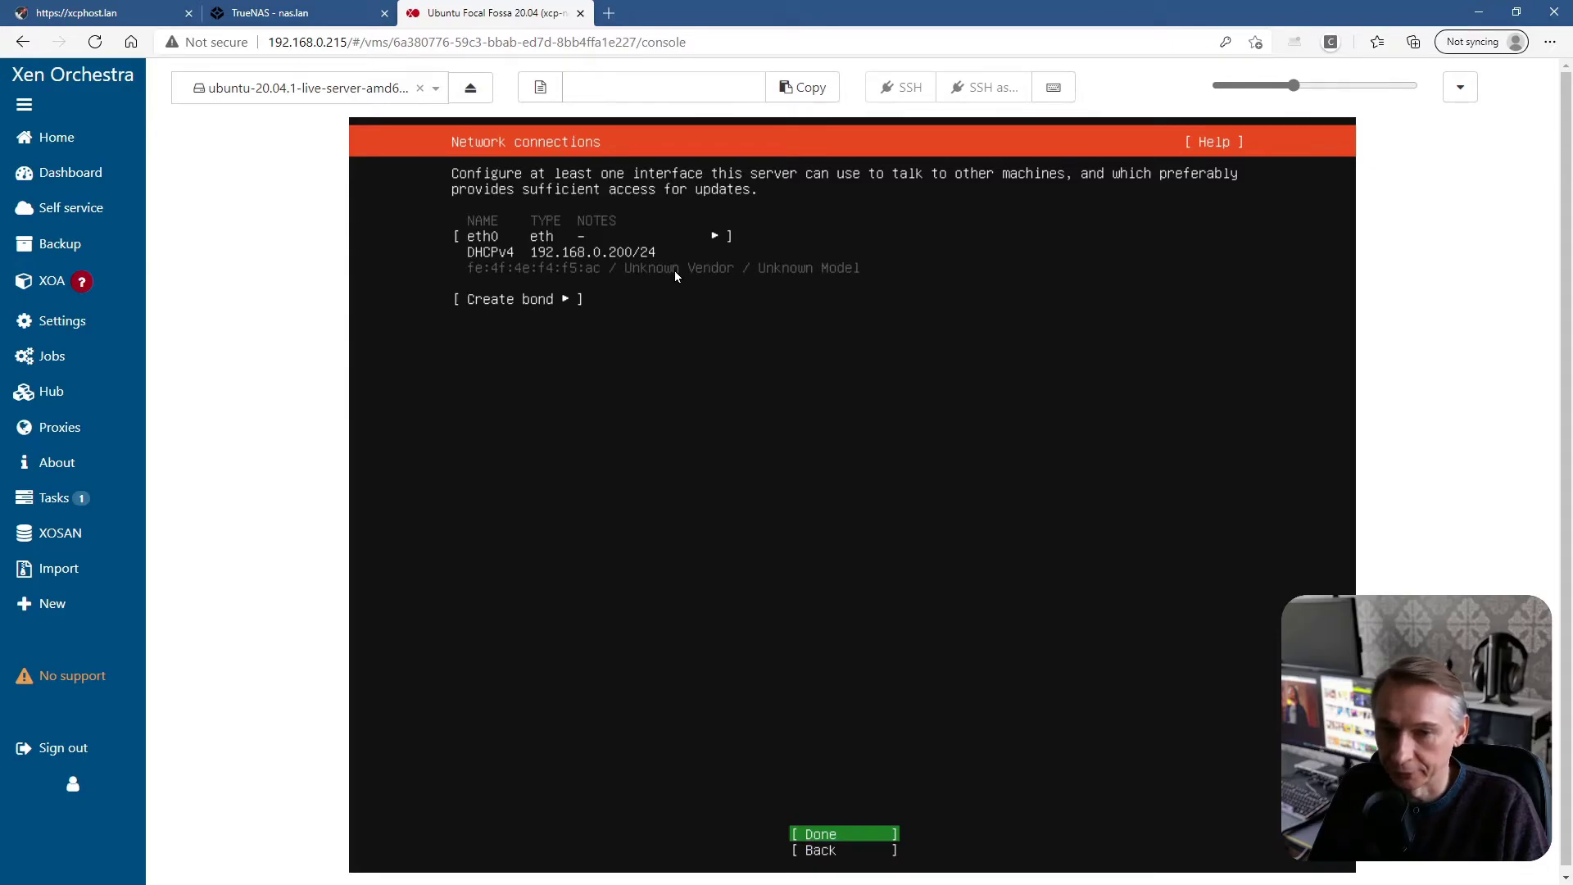
key(Return)
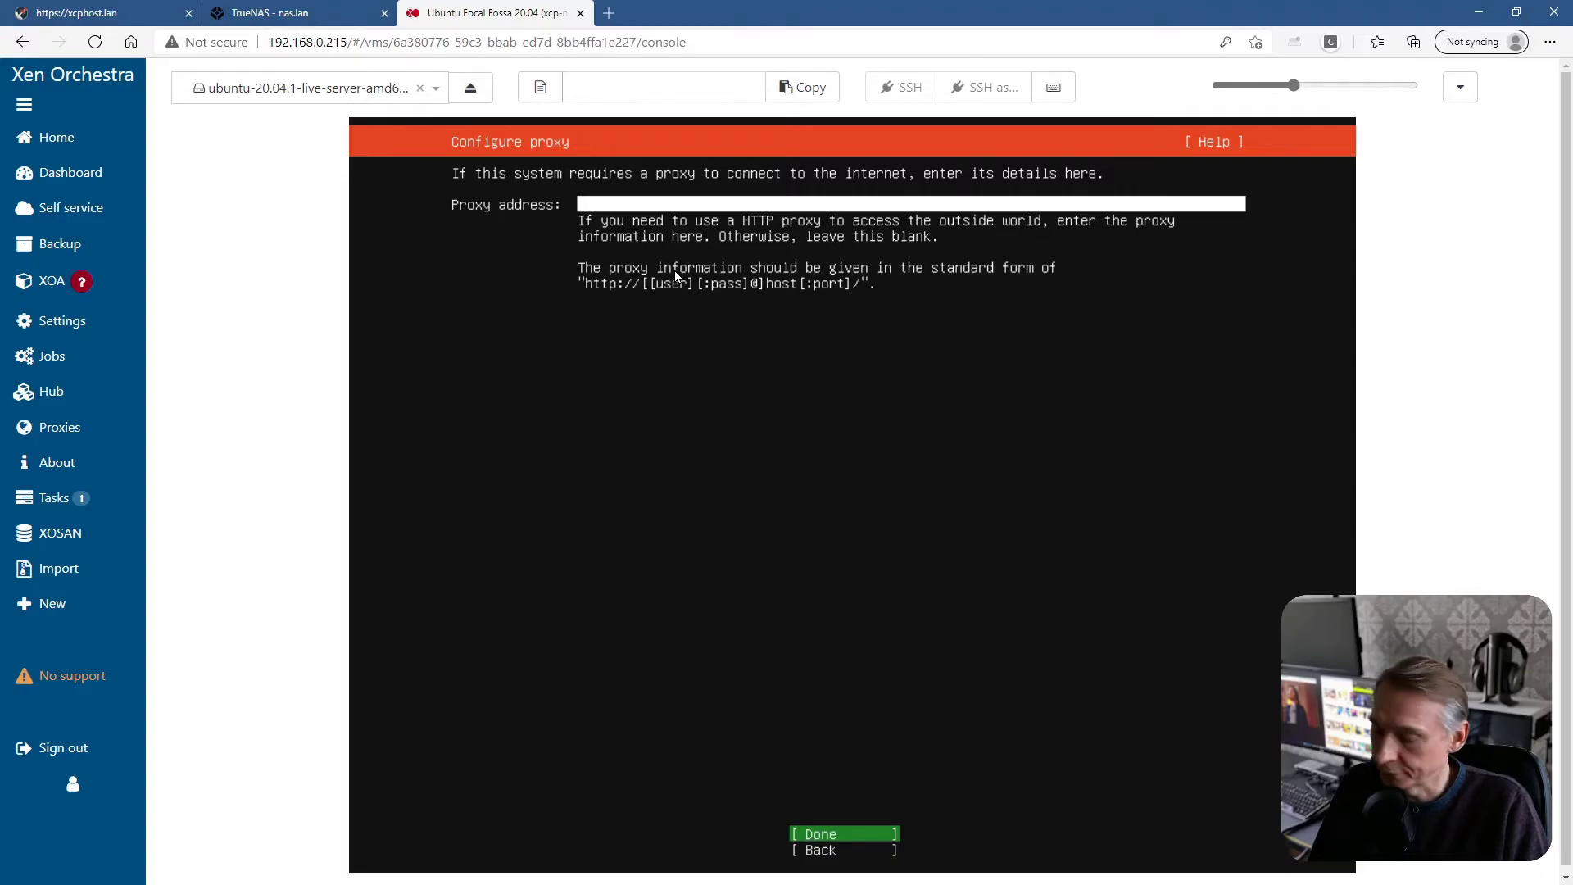
Leave the proxy address blank and accept the default Ubuntu archive mirror address
key(Return)
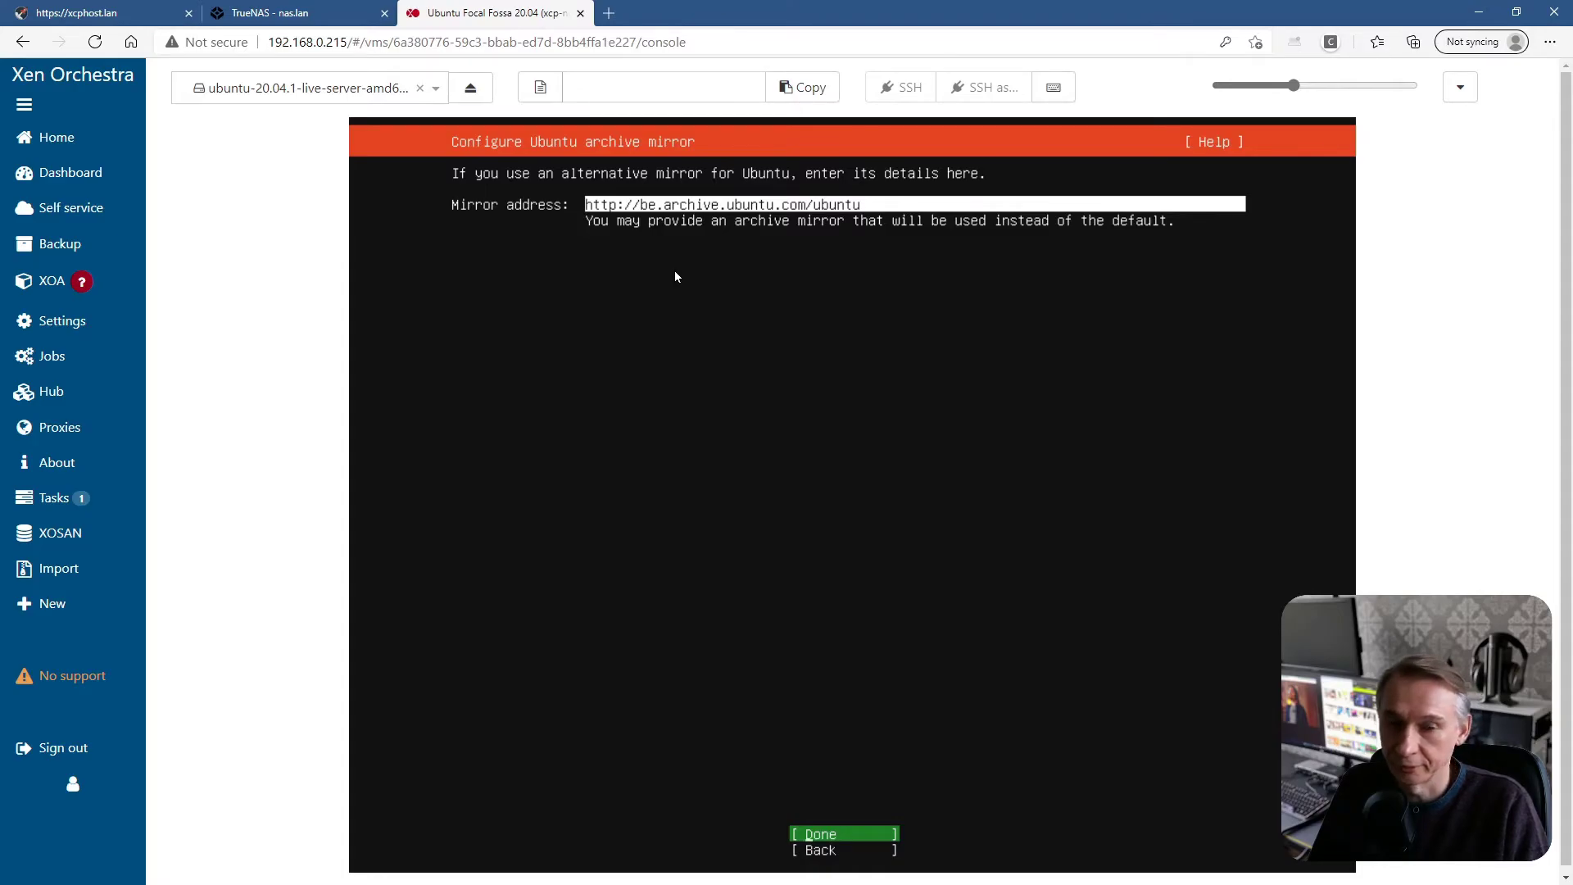
key(Return)
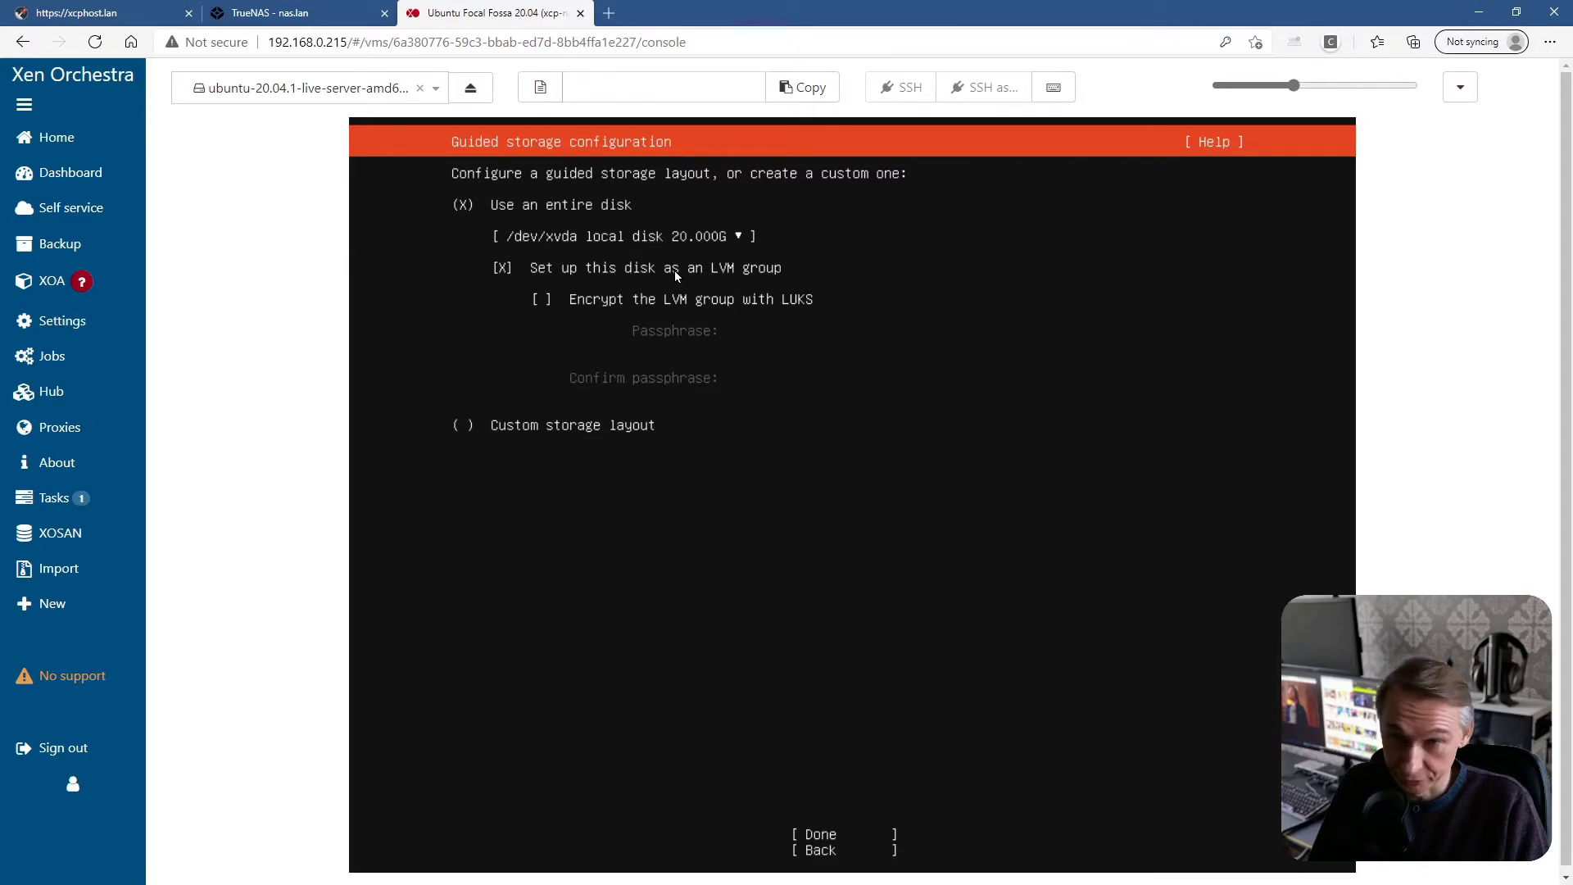
Accept the guided storage layout using the entire /dev/xvda disk as an LVM group without LUKS encryption
key(Tab)
key(Tab)
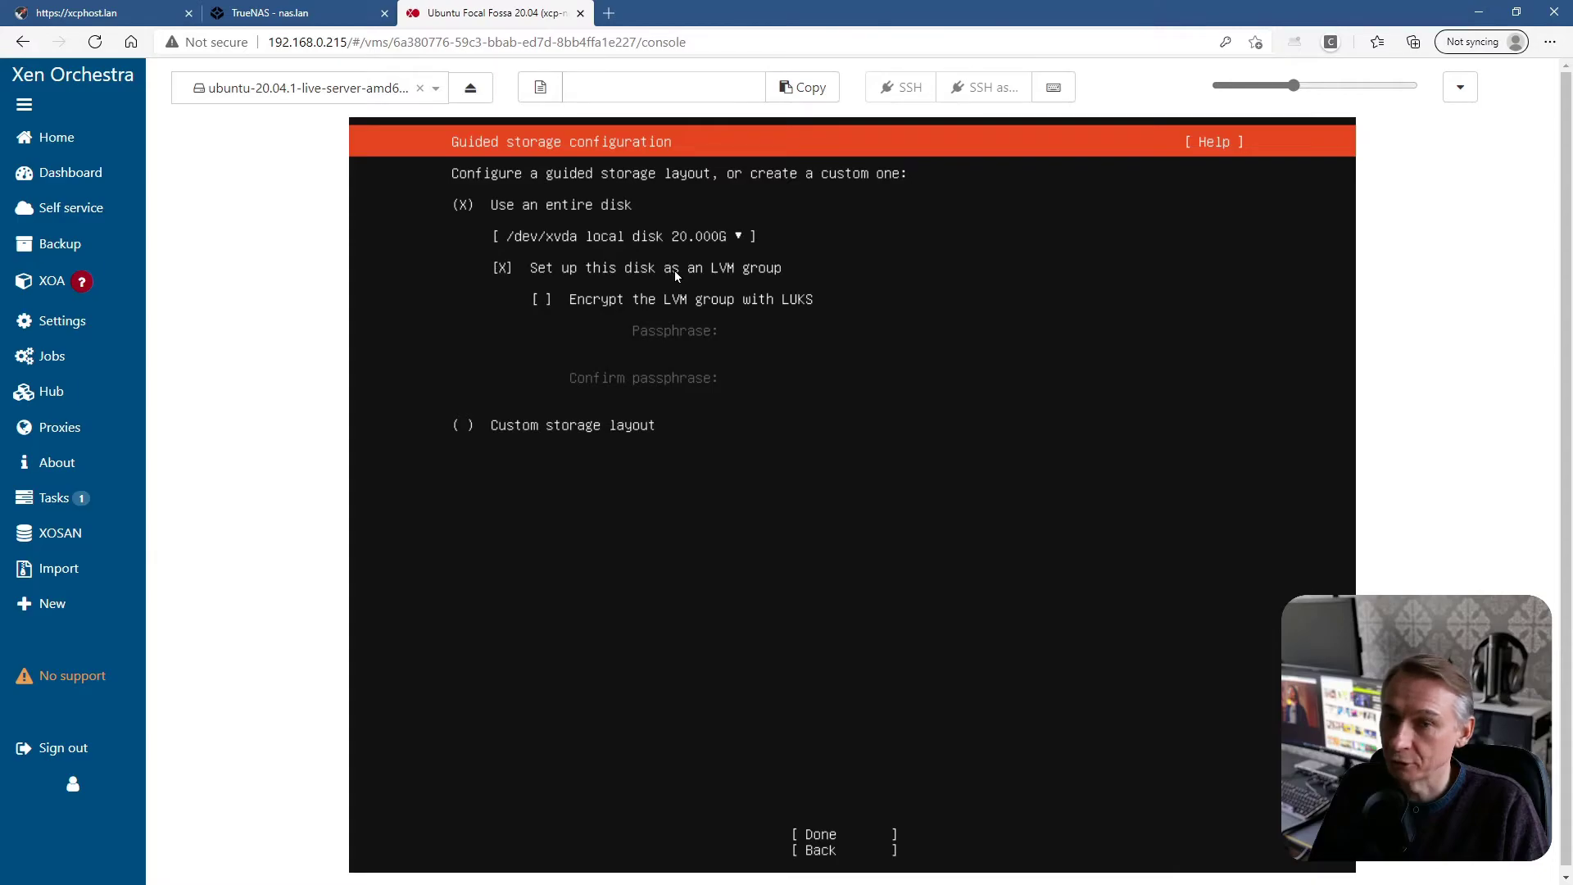
key(Tab)
key(Tab)
key(Tab)
key(Return)
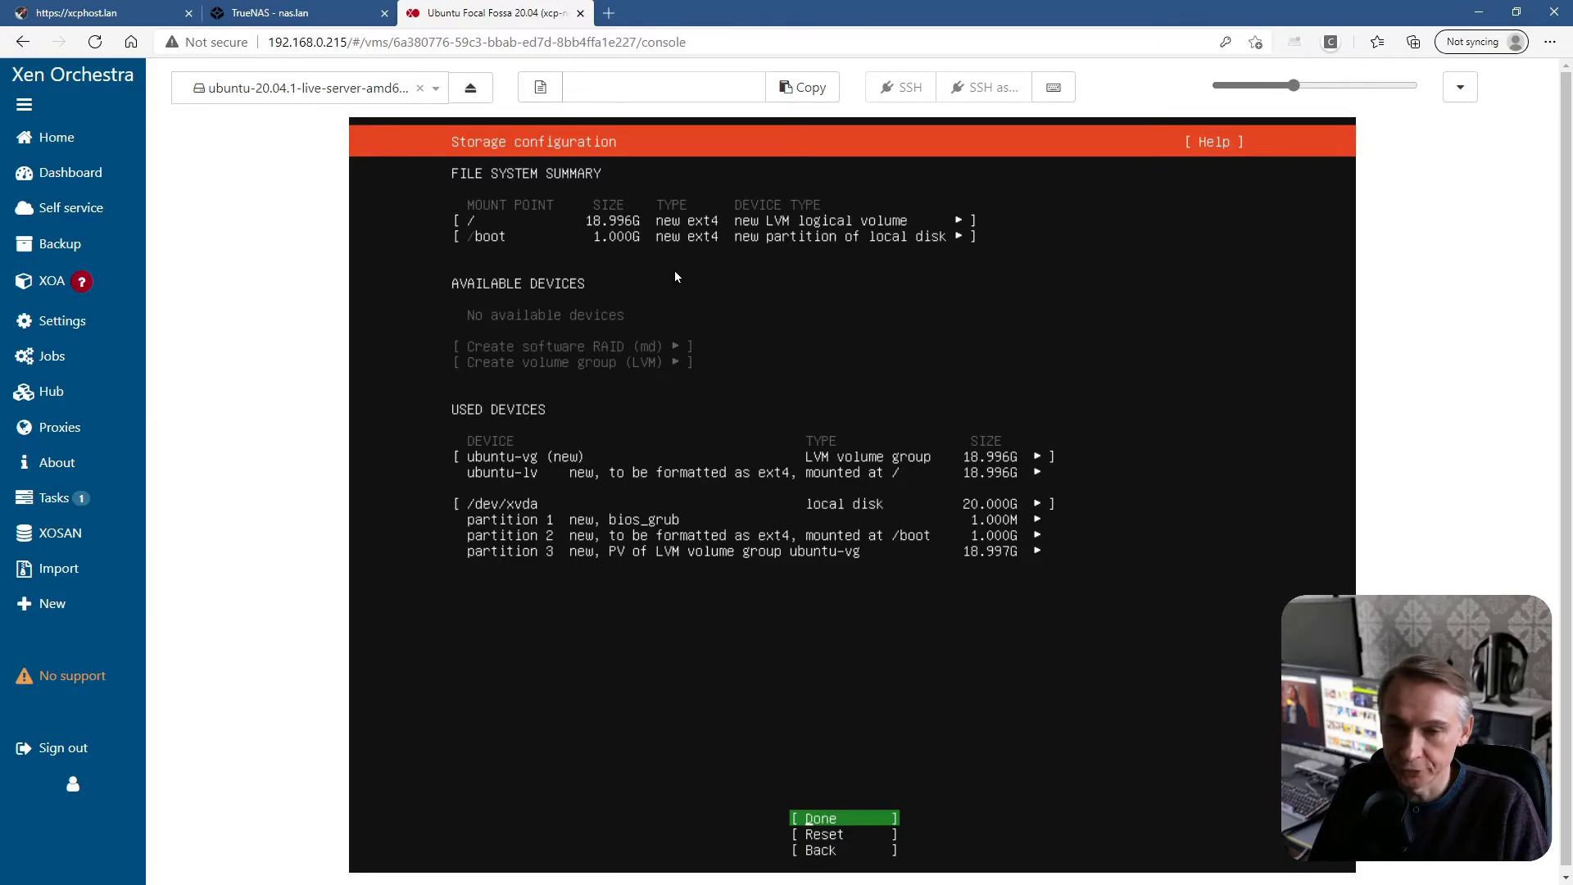
Accept the storage configuration summary and confirm the destructive action to begin the installation
key(Return)
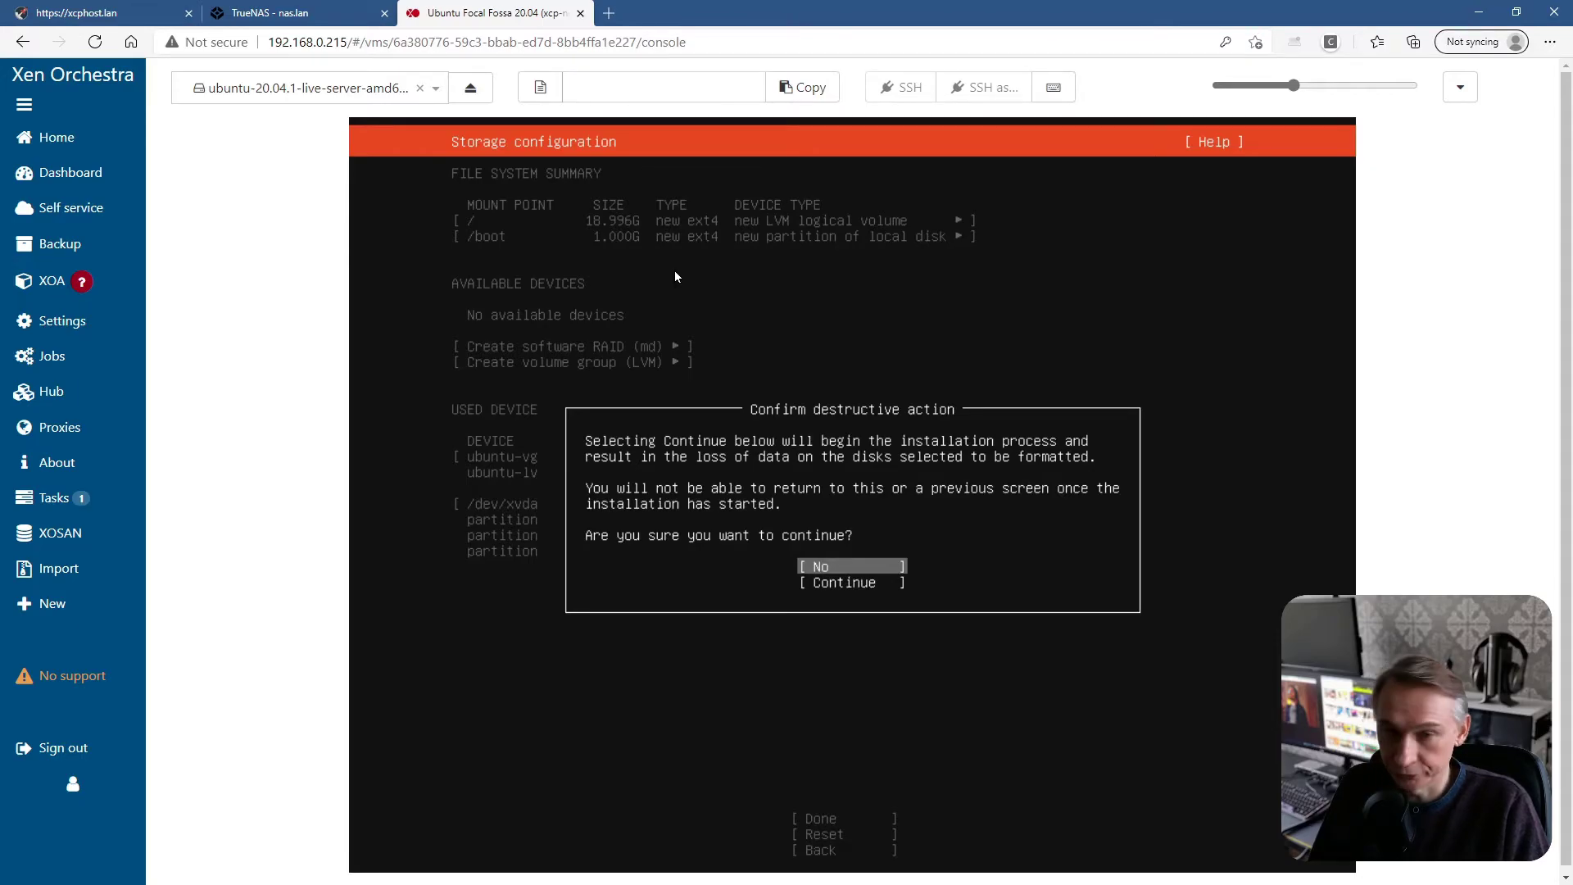
key(Down)
key(Return)
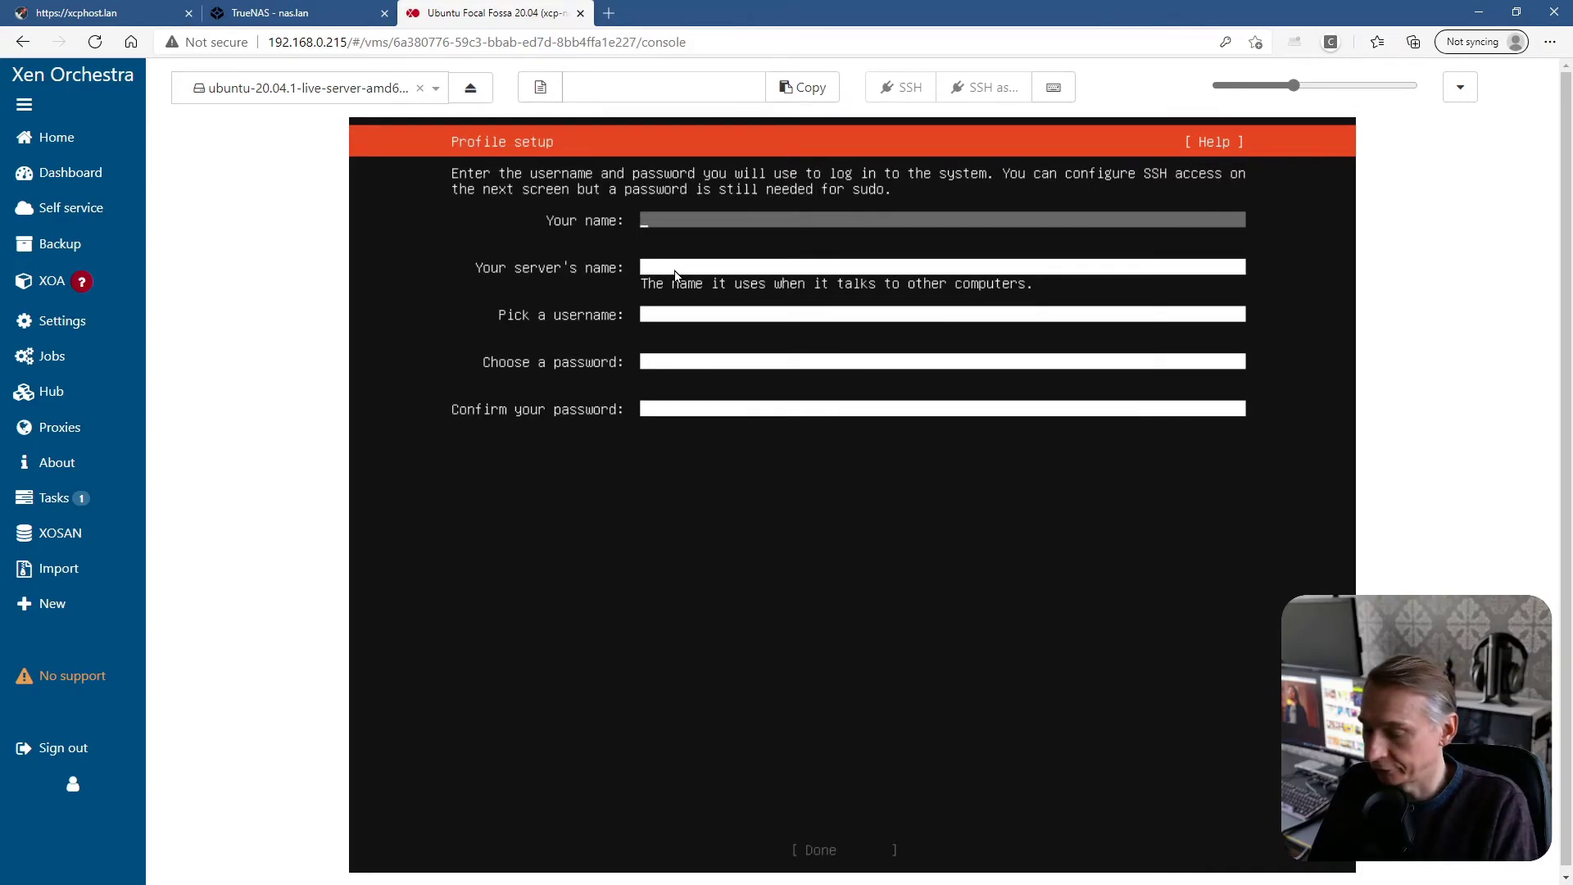
Enter the account owner's name in the installer's profile setup
text(christop)
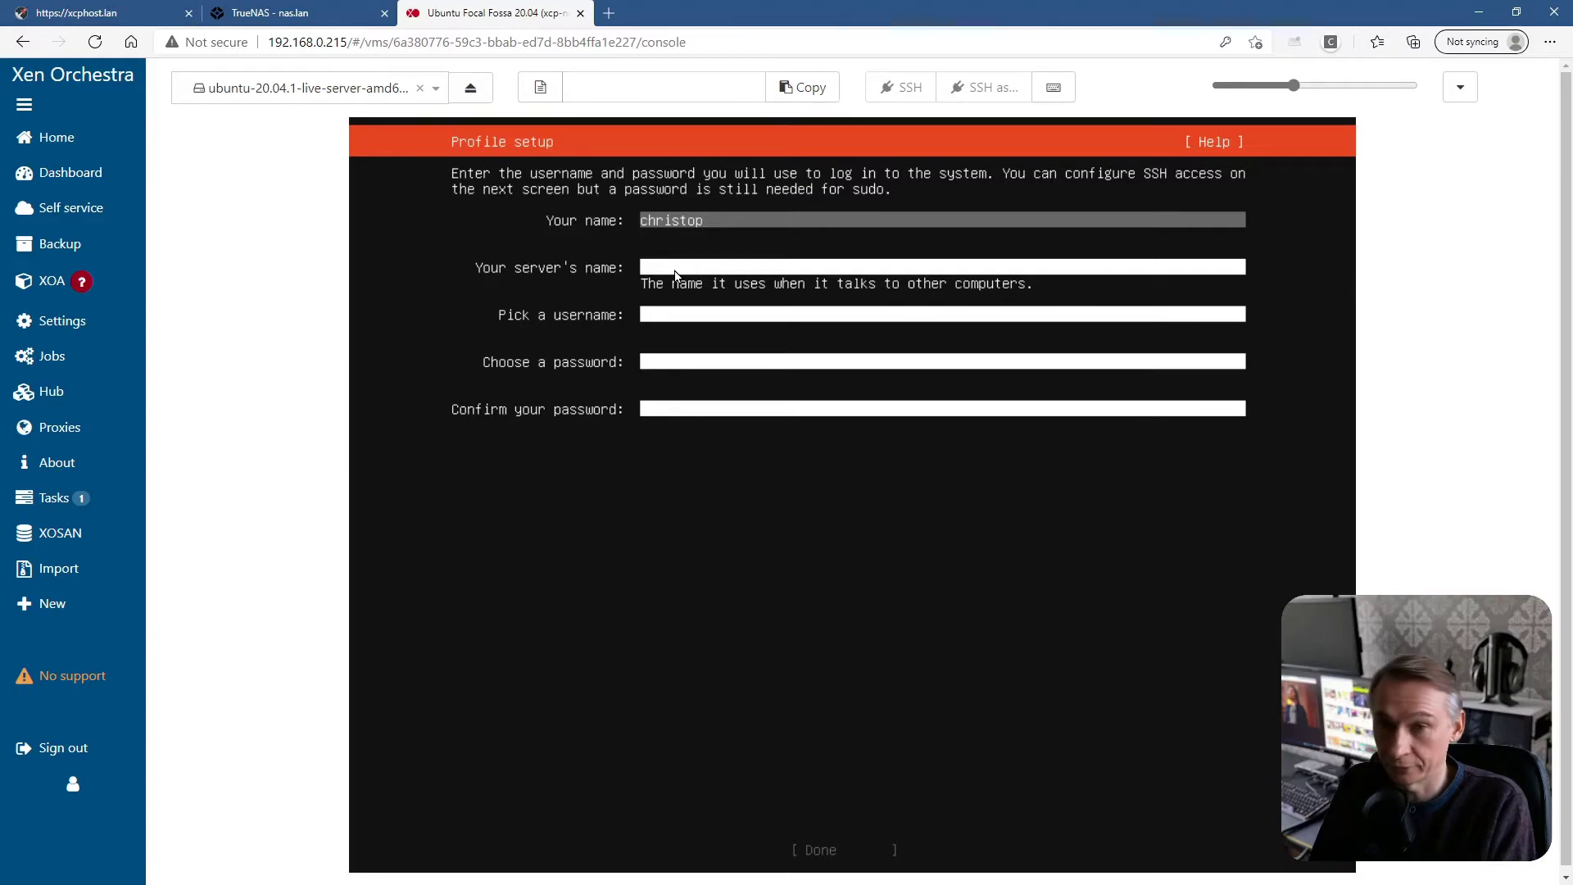
text(he)
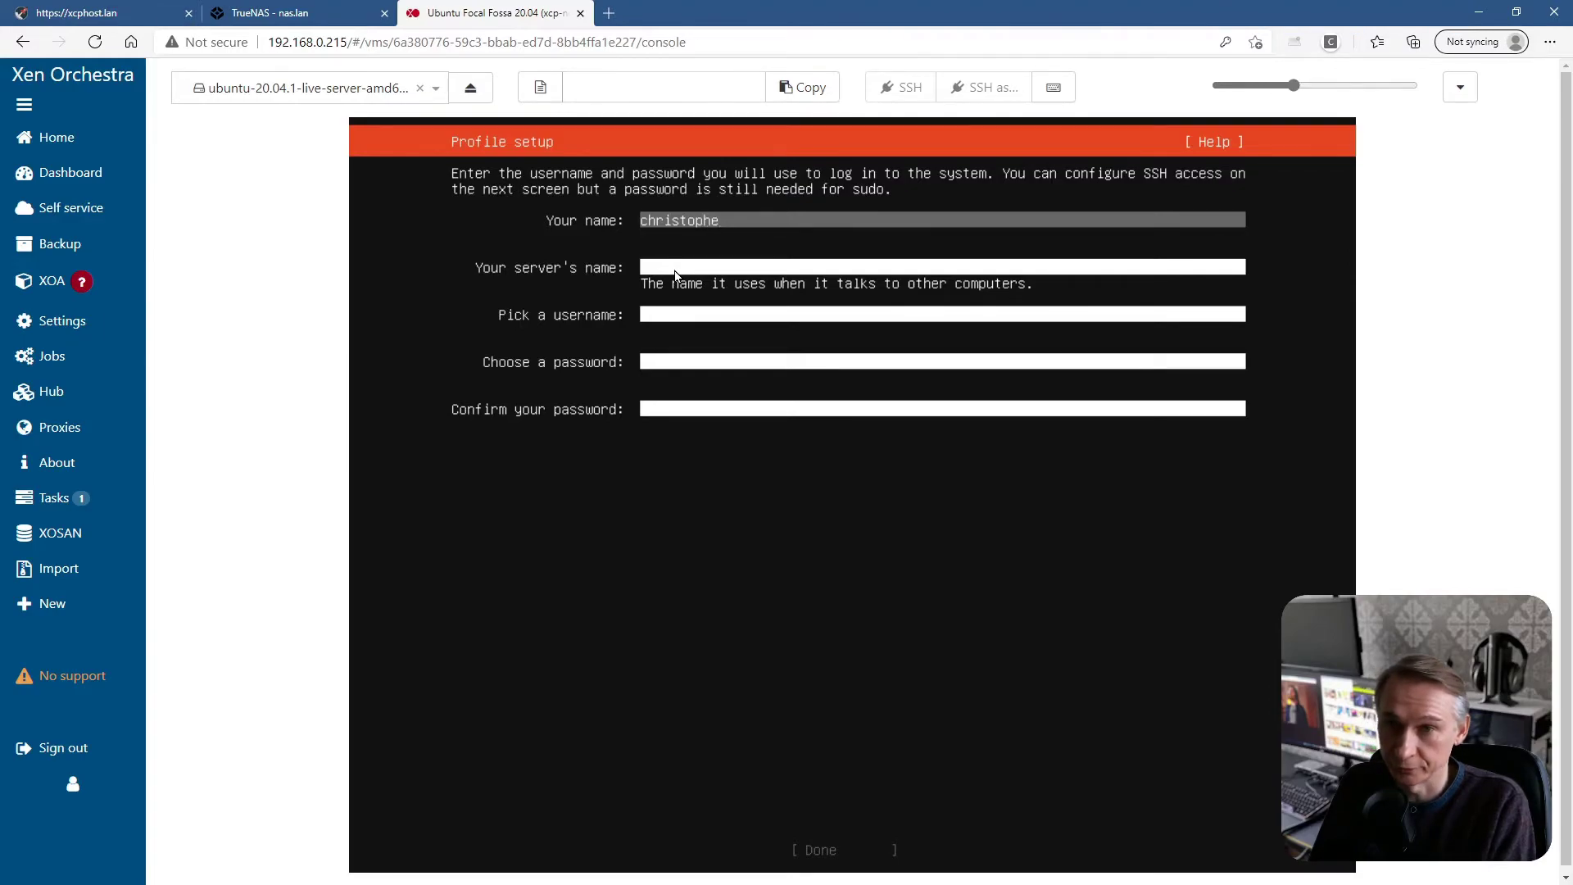
key(Tab)
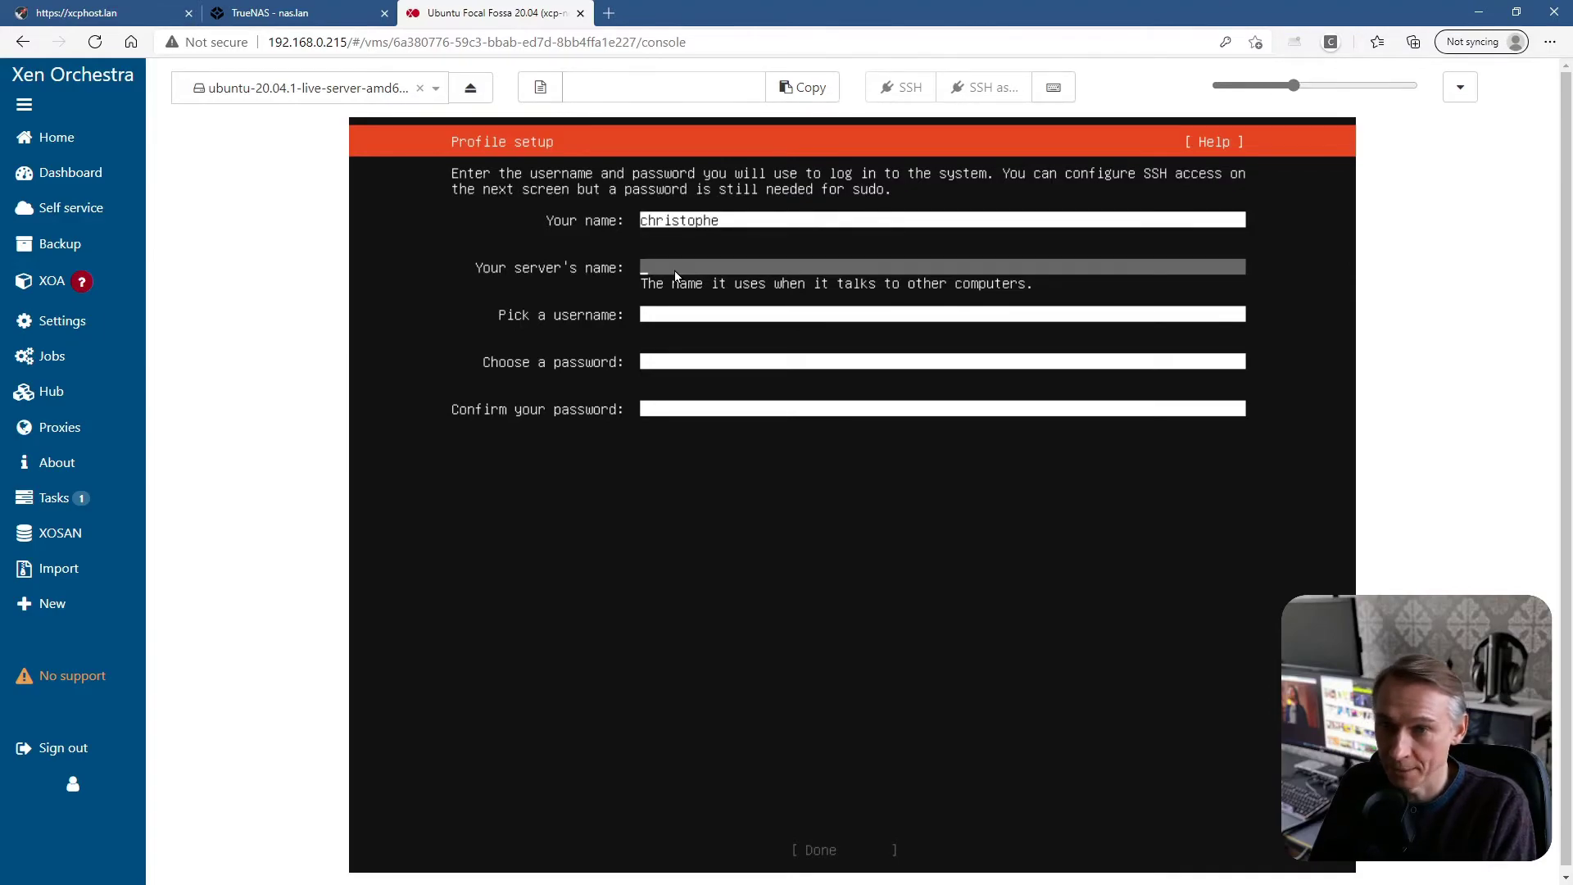
Set the server's name to fisrtvm and enter the account username in the installer's profile setup
text(fisrtvm)
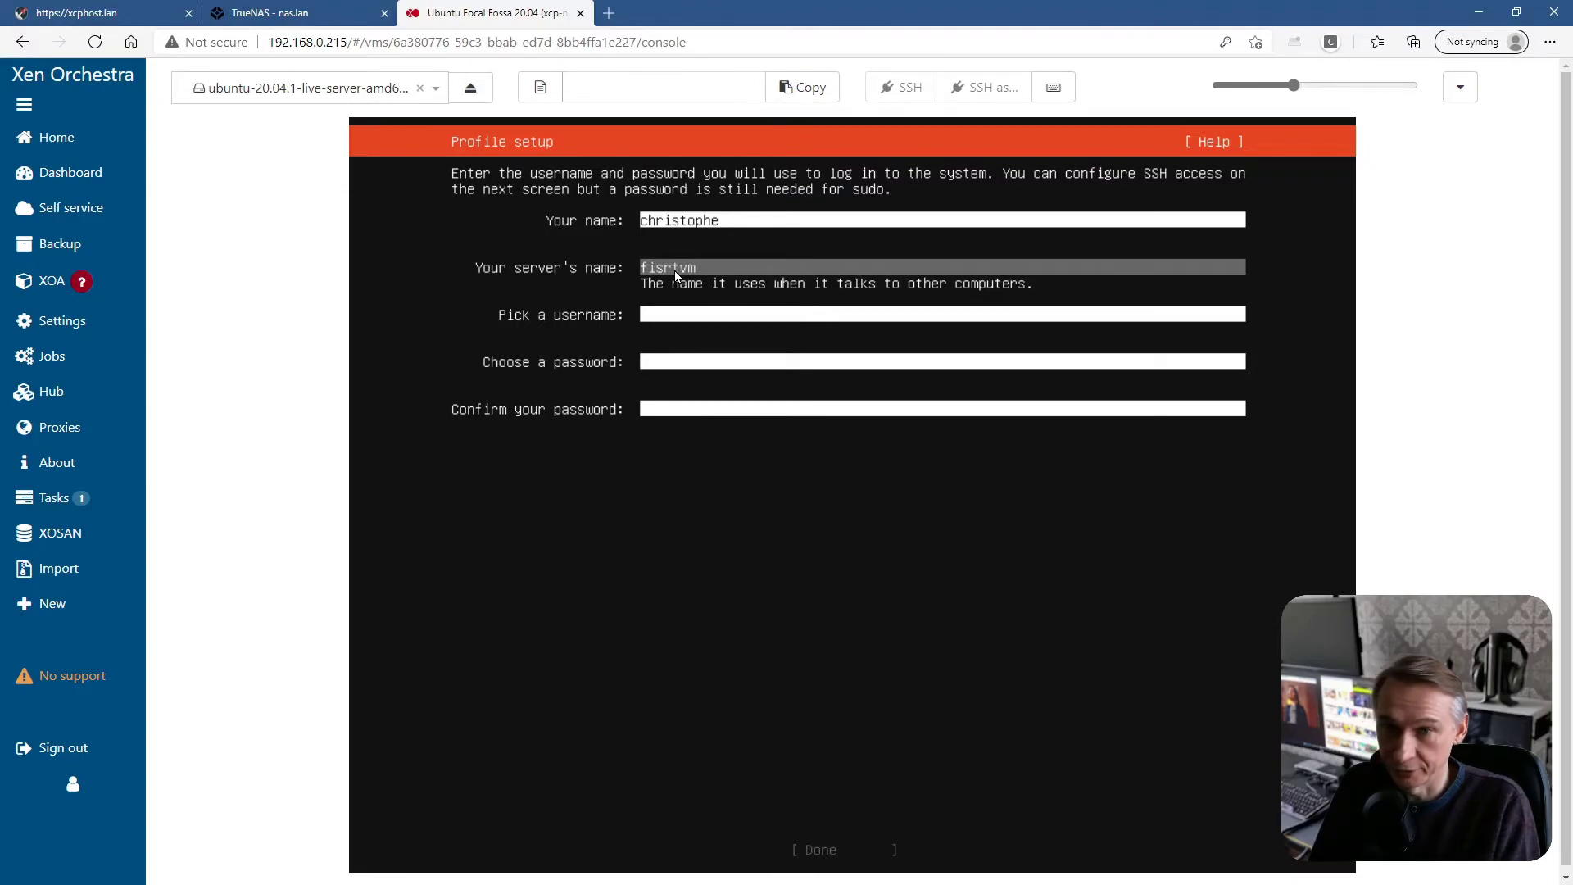
key(Tab)
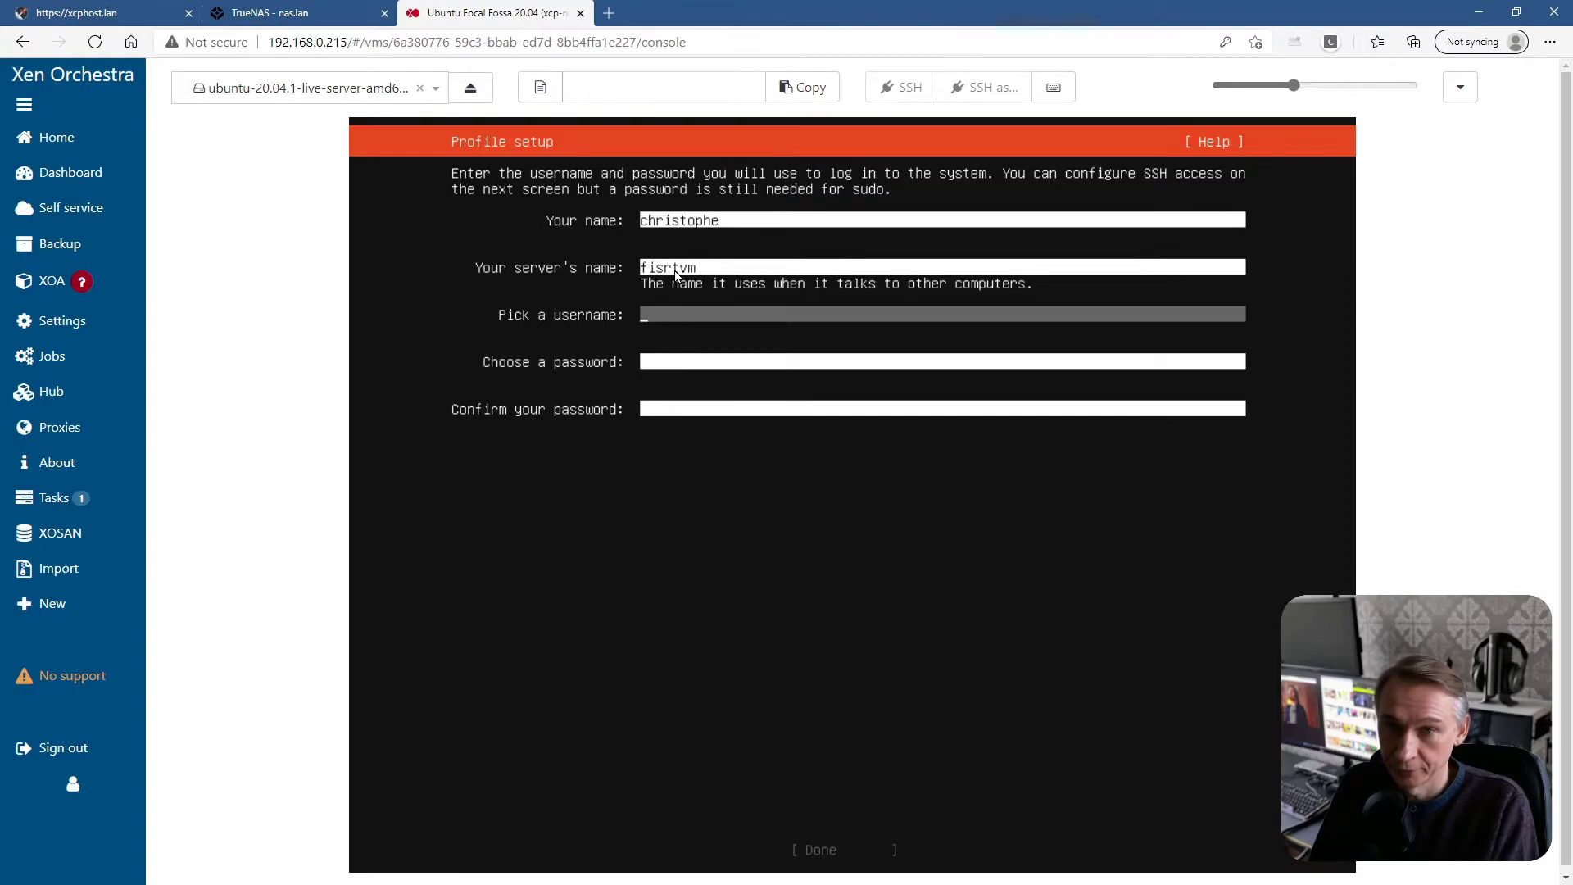
text(christophe)
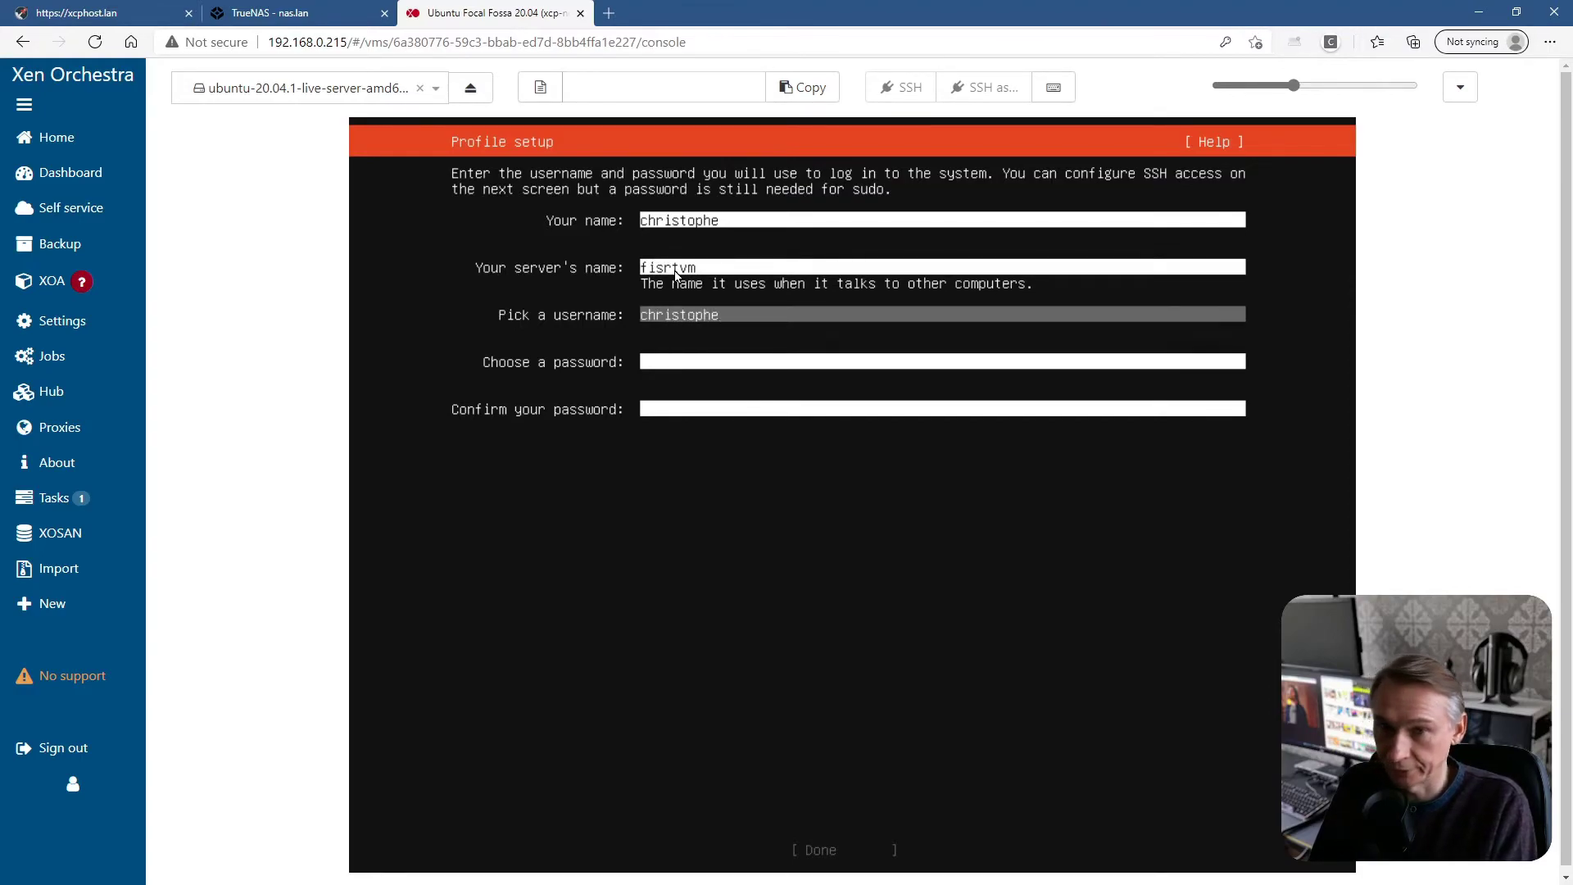
key(Tab)
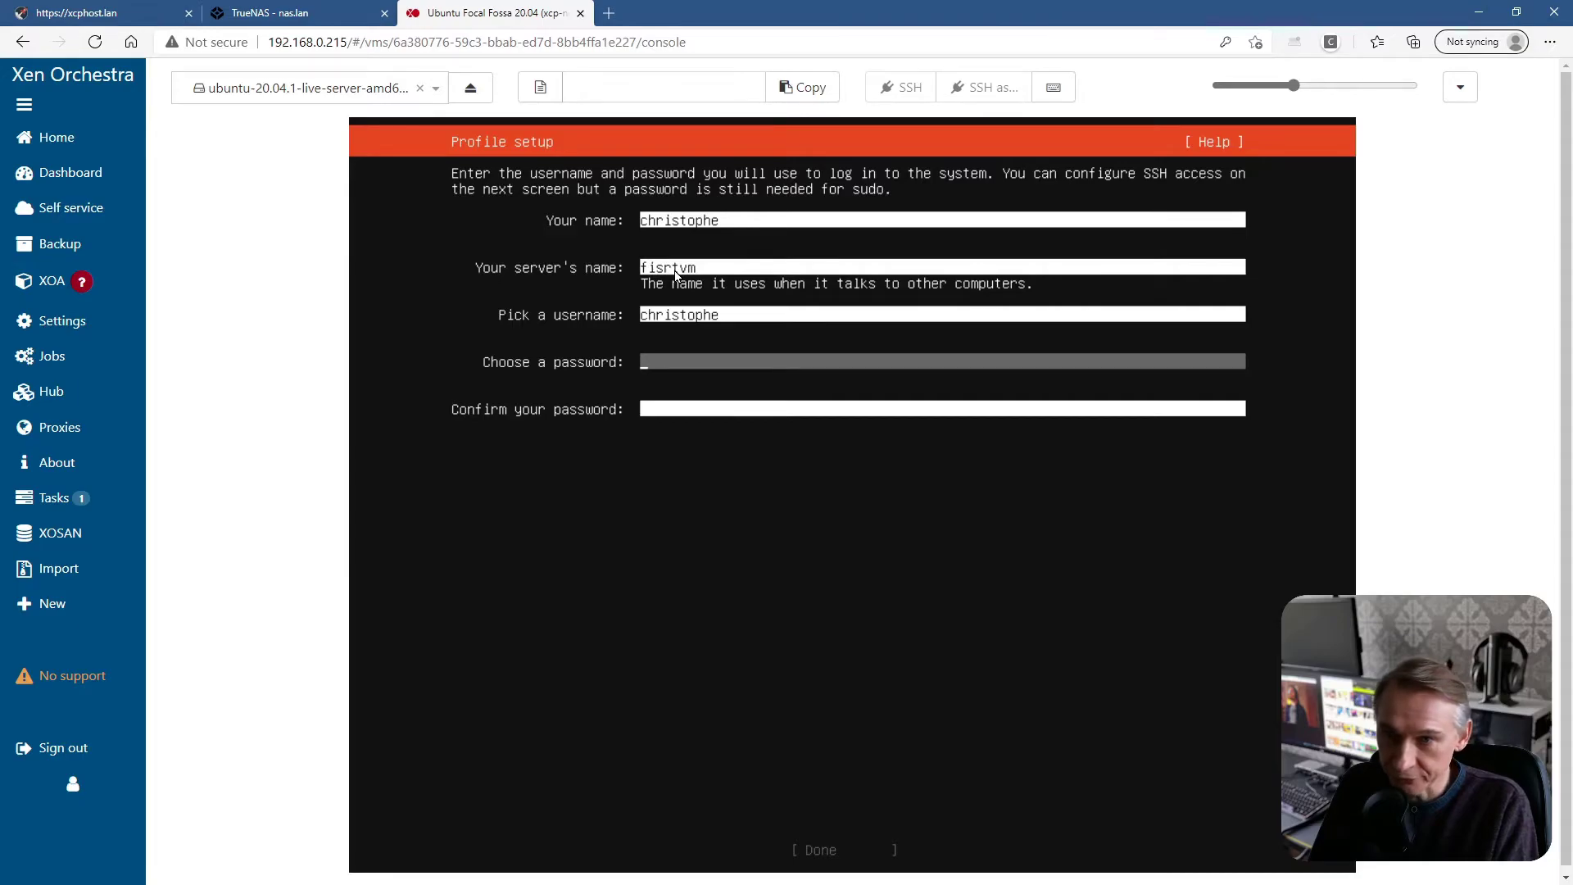
Enter and confirm the account password, and submit the profile setup
text(**********)
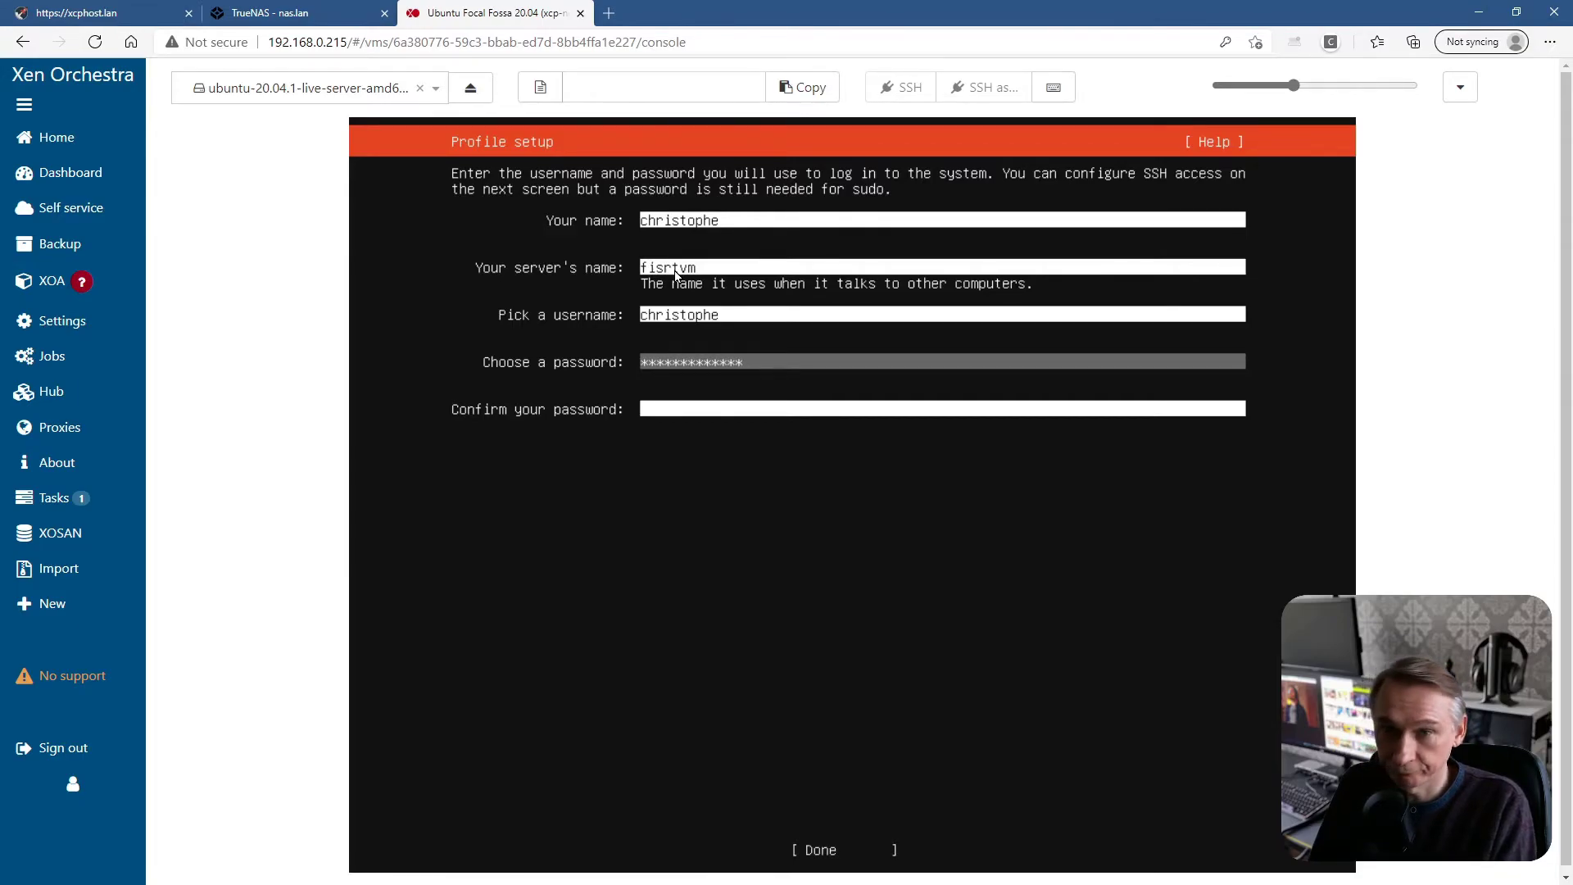
key(Tab)
text(***********)
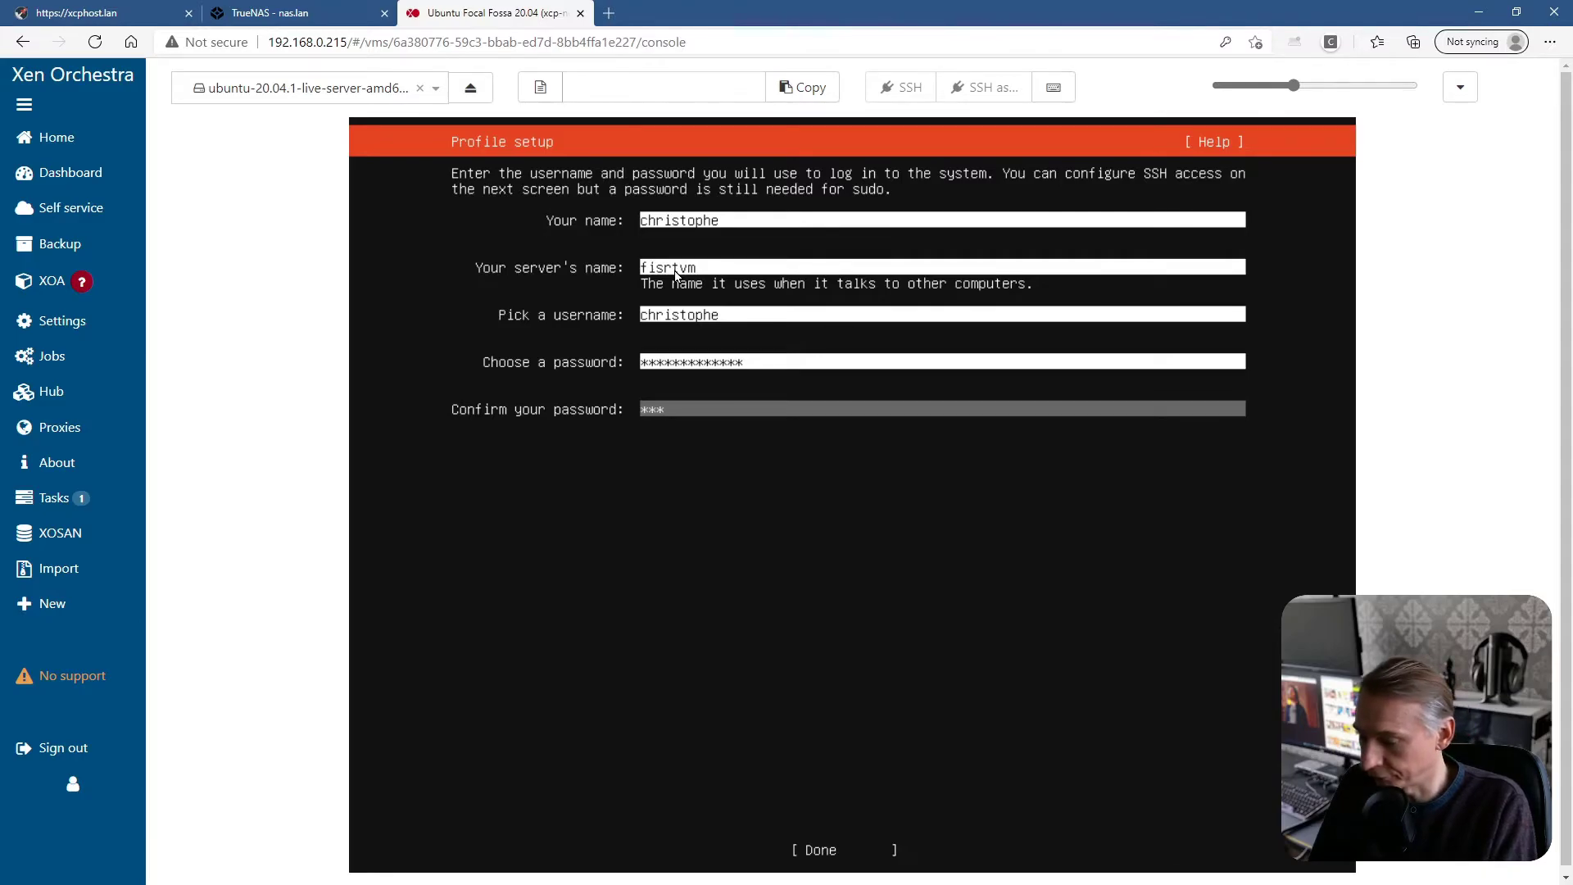
text(**)
key(Tab)
key(Return)
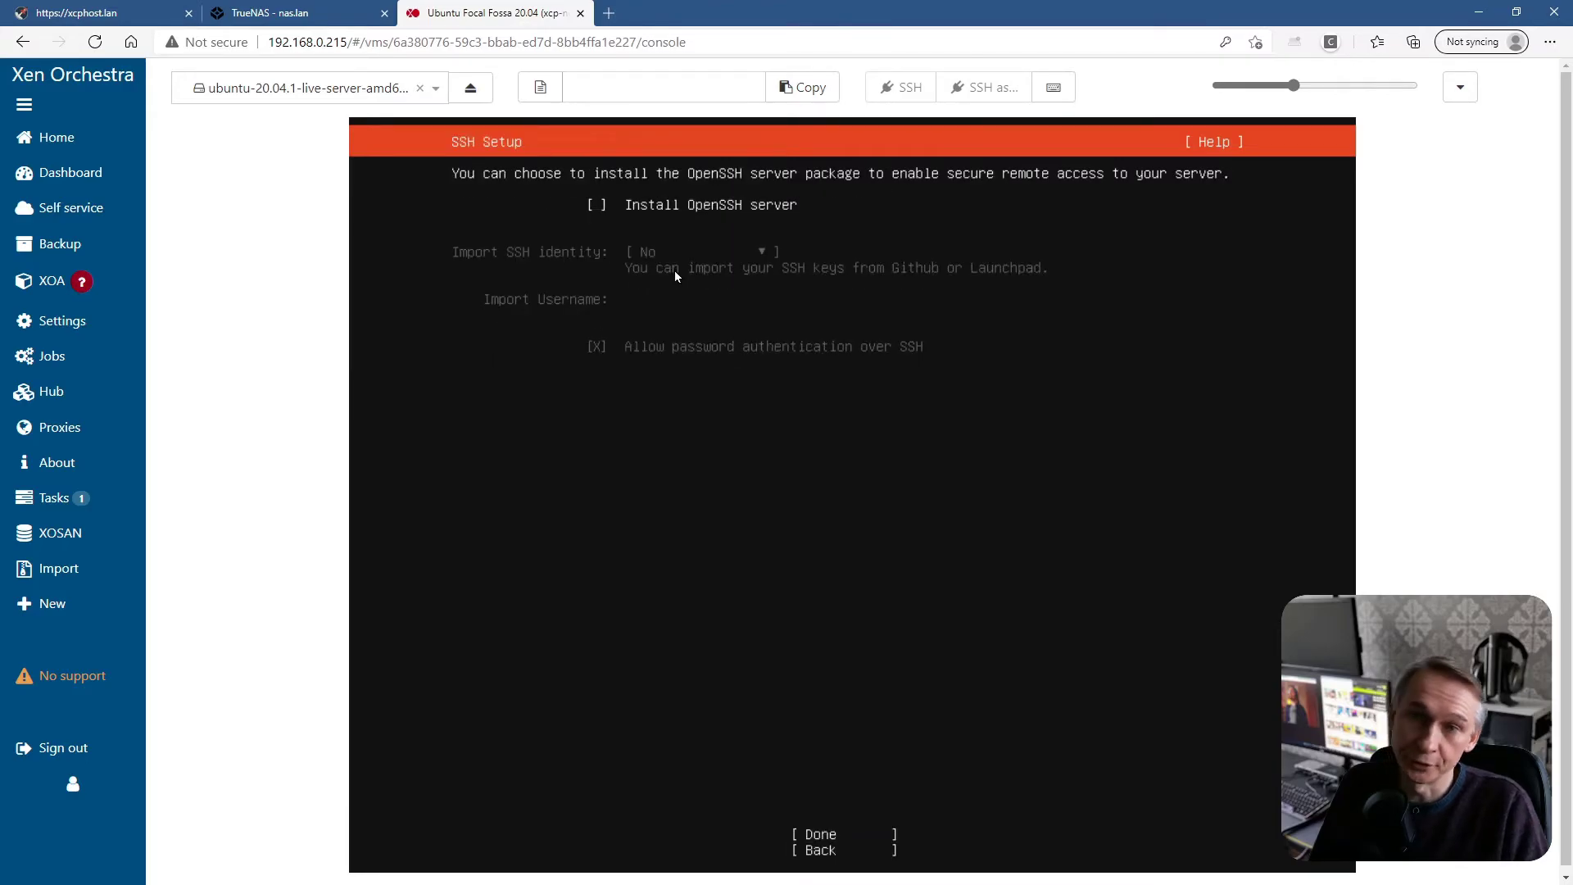
Select the OpenSSH server for installation without importing an SSH identity, and accept the SSH setup
key(space)
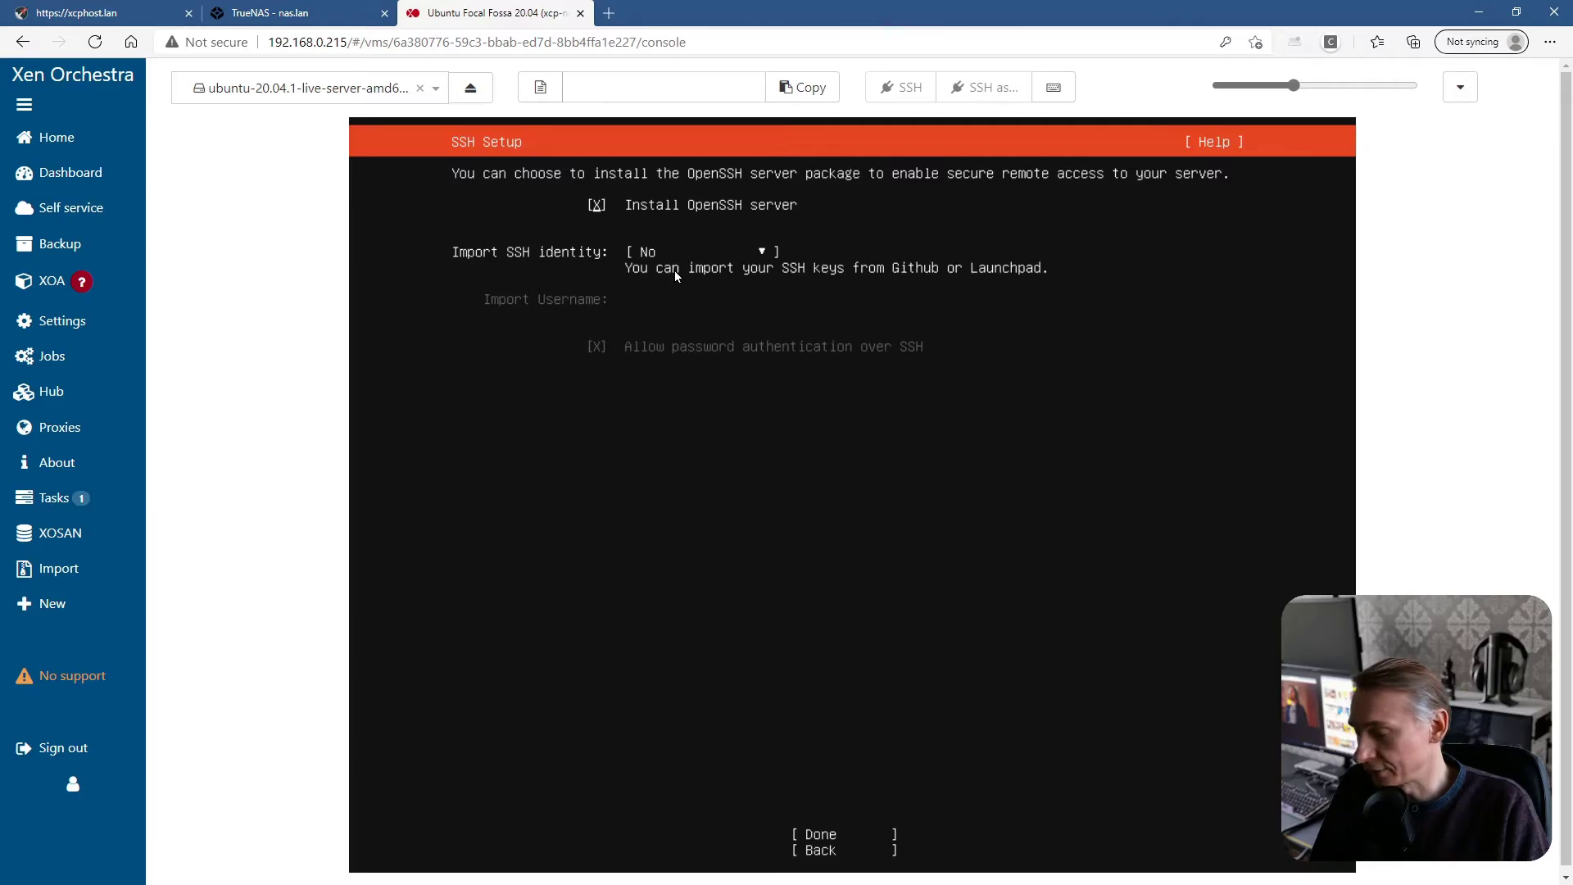
key(Tab)
key(Tab)
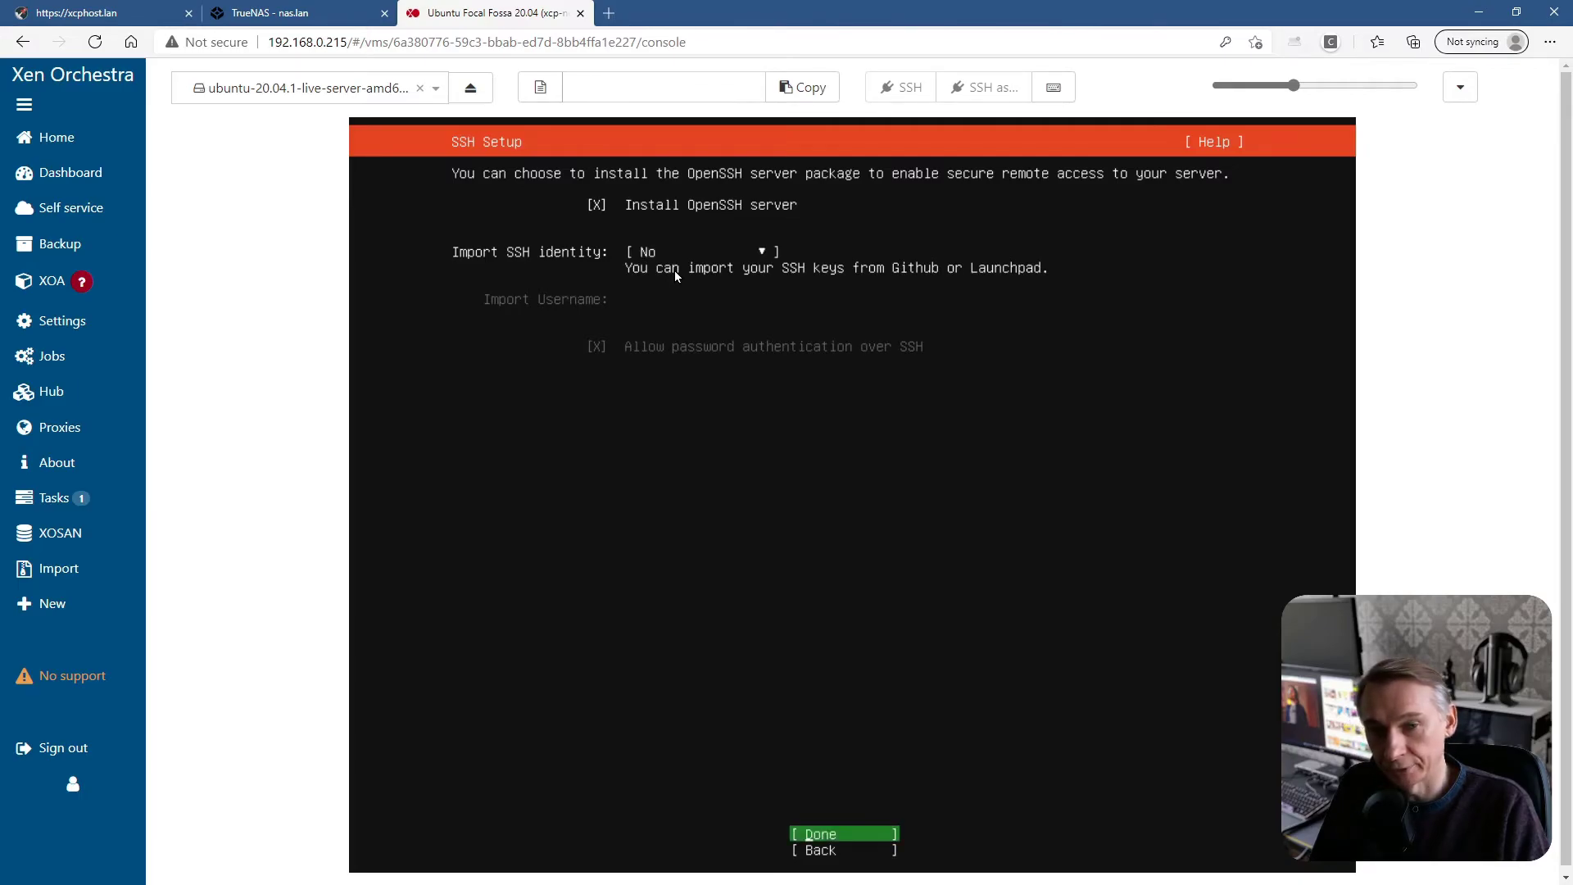
key(Return)
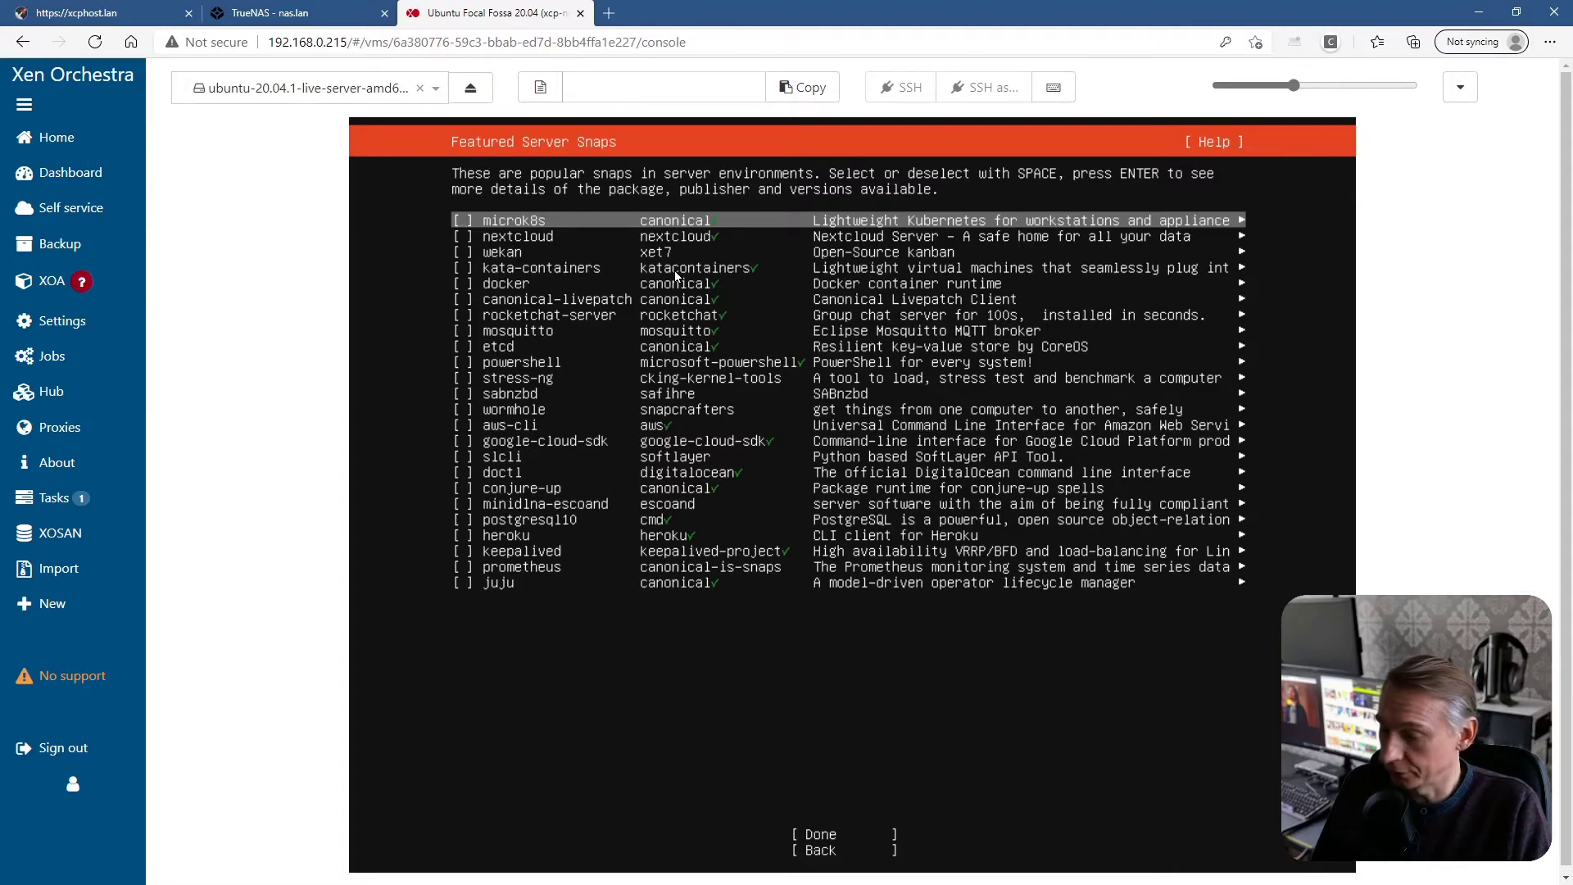
Continue without selecting any featured server snaps and reboot the VM from the completed installation
key(Tab)
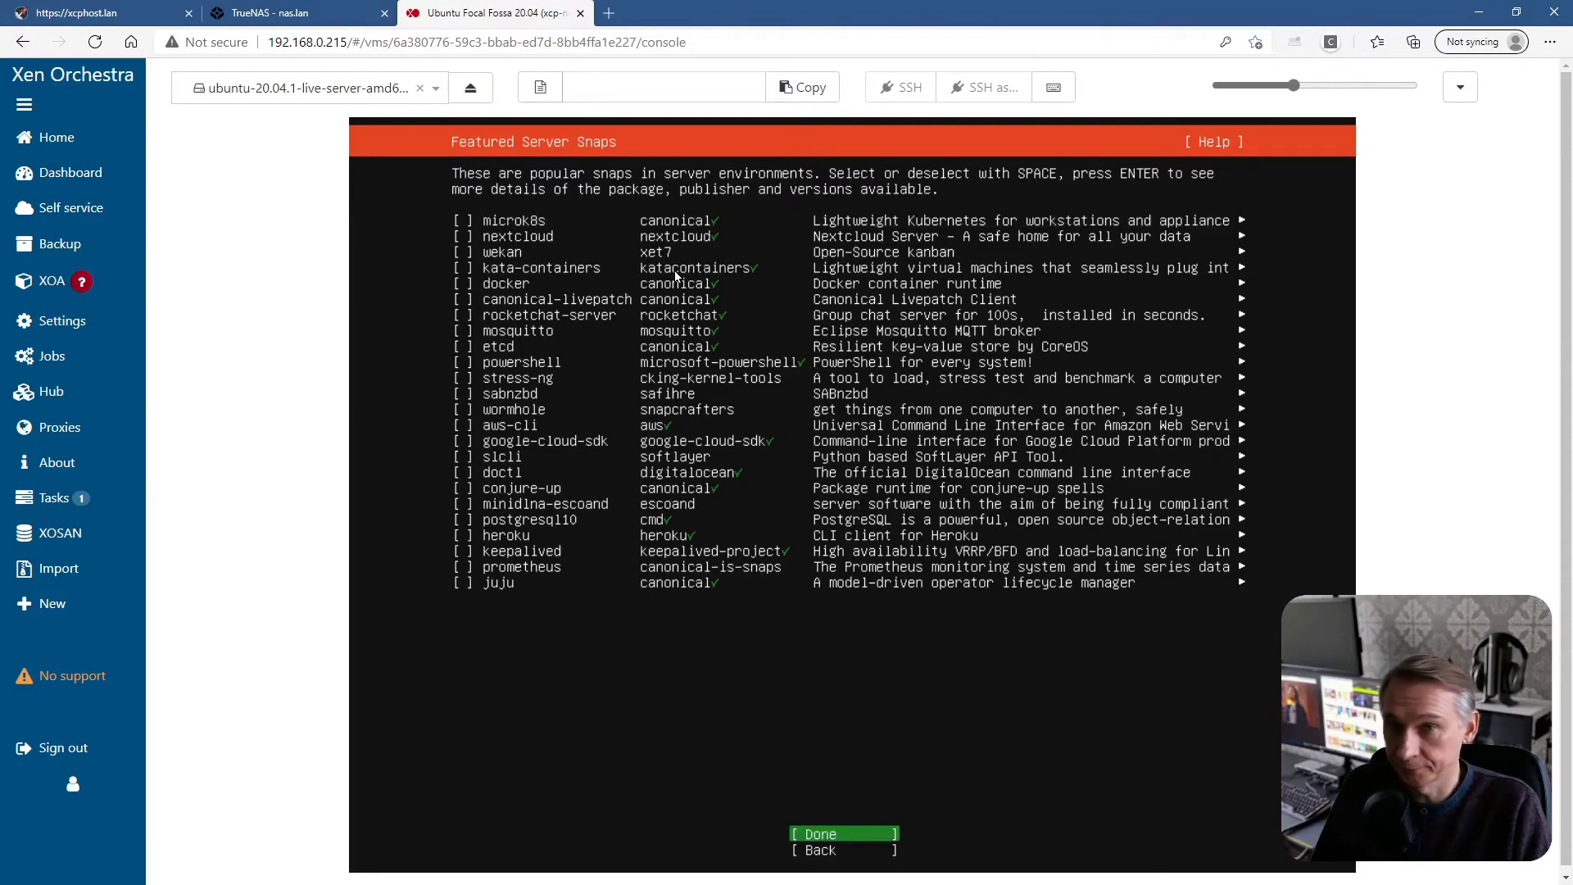
key(Return)
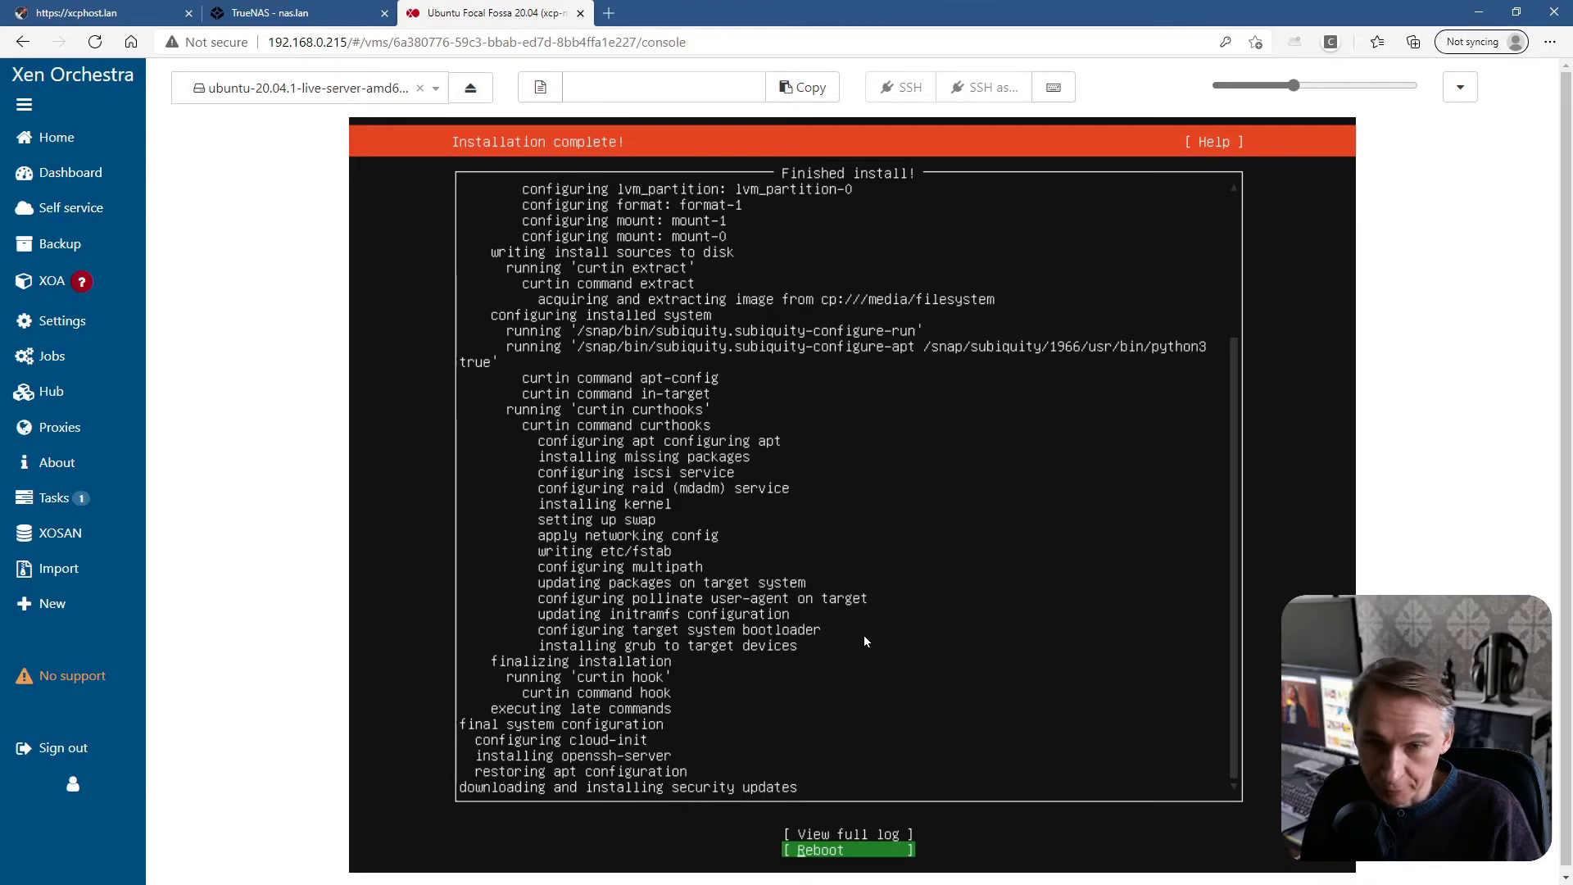
key(Return)
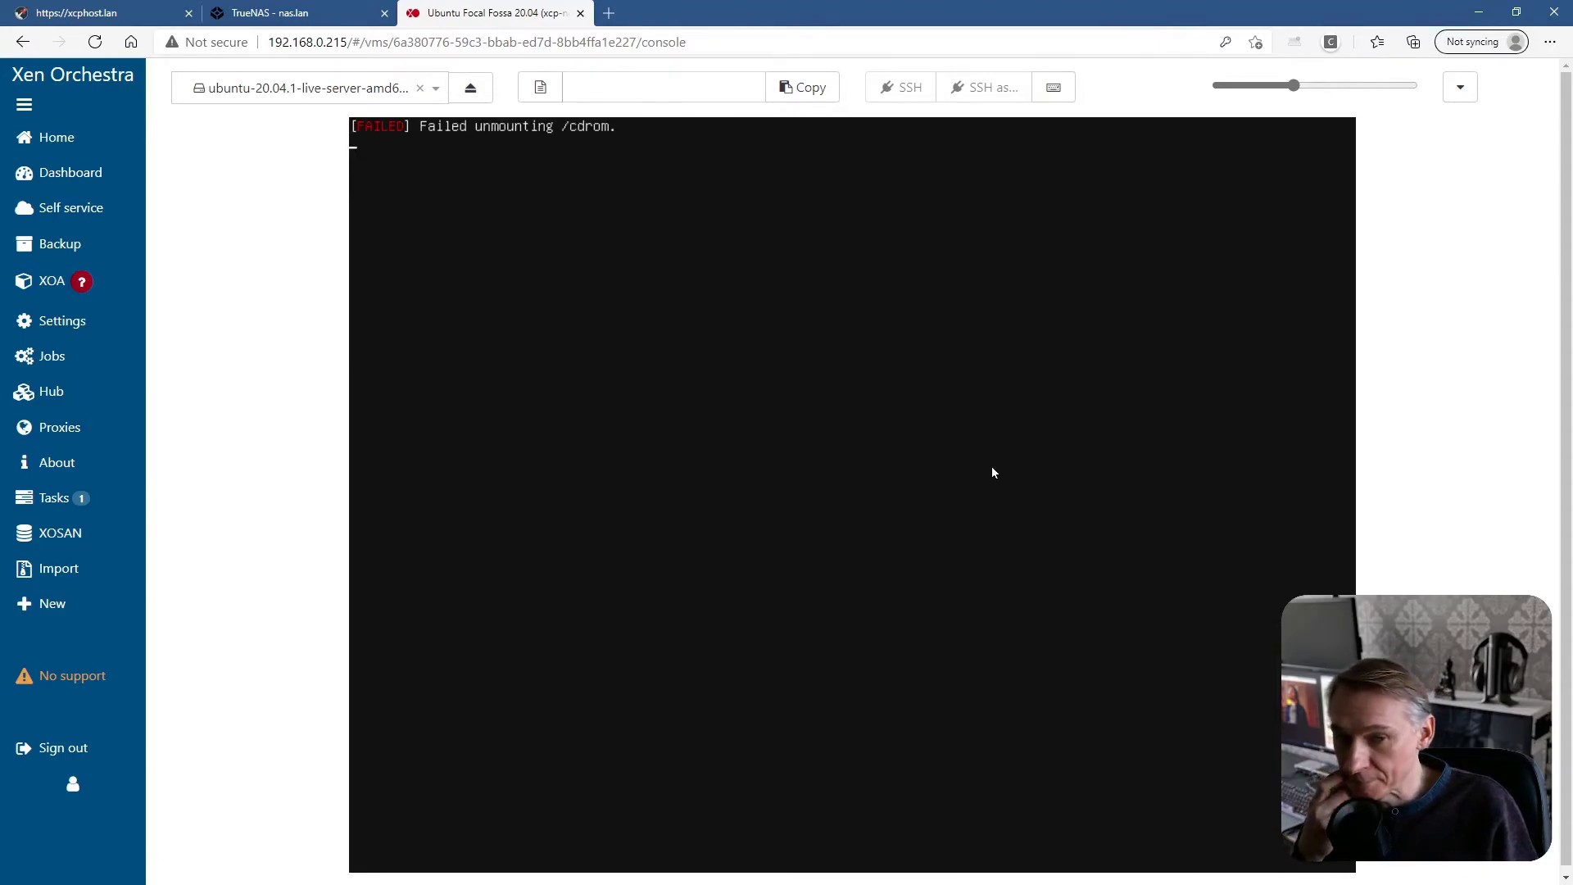
Eject the ubuntu-20.04.1-live-server ISO from the VM and continue the reboot
key(Return)
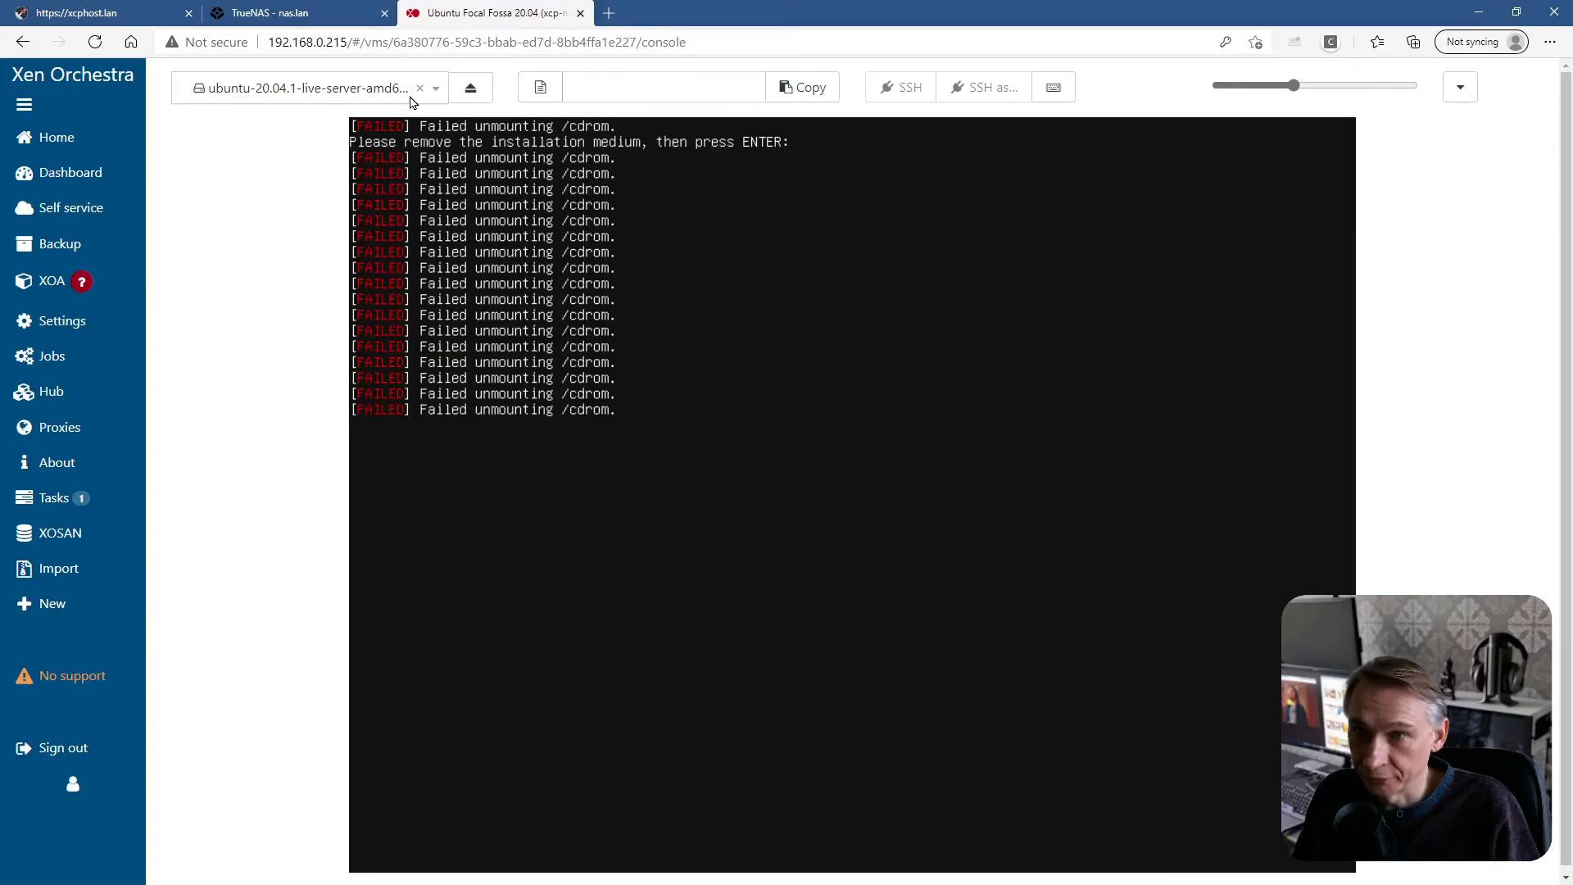
click(471, 93)
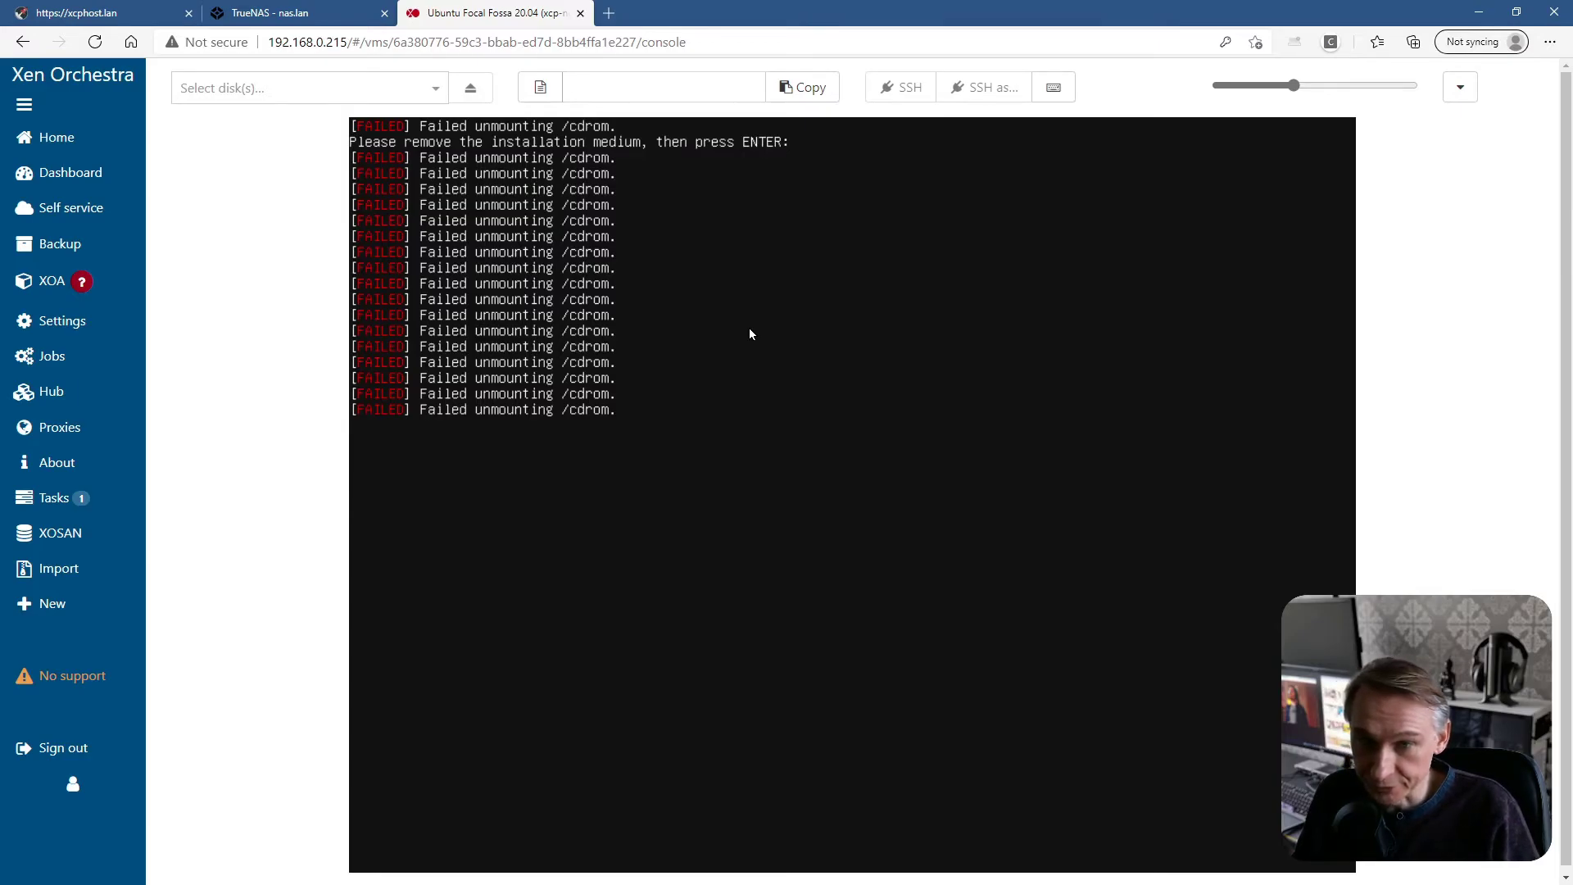
key(Return)
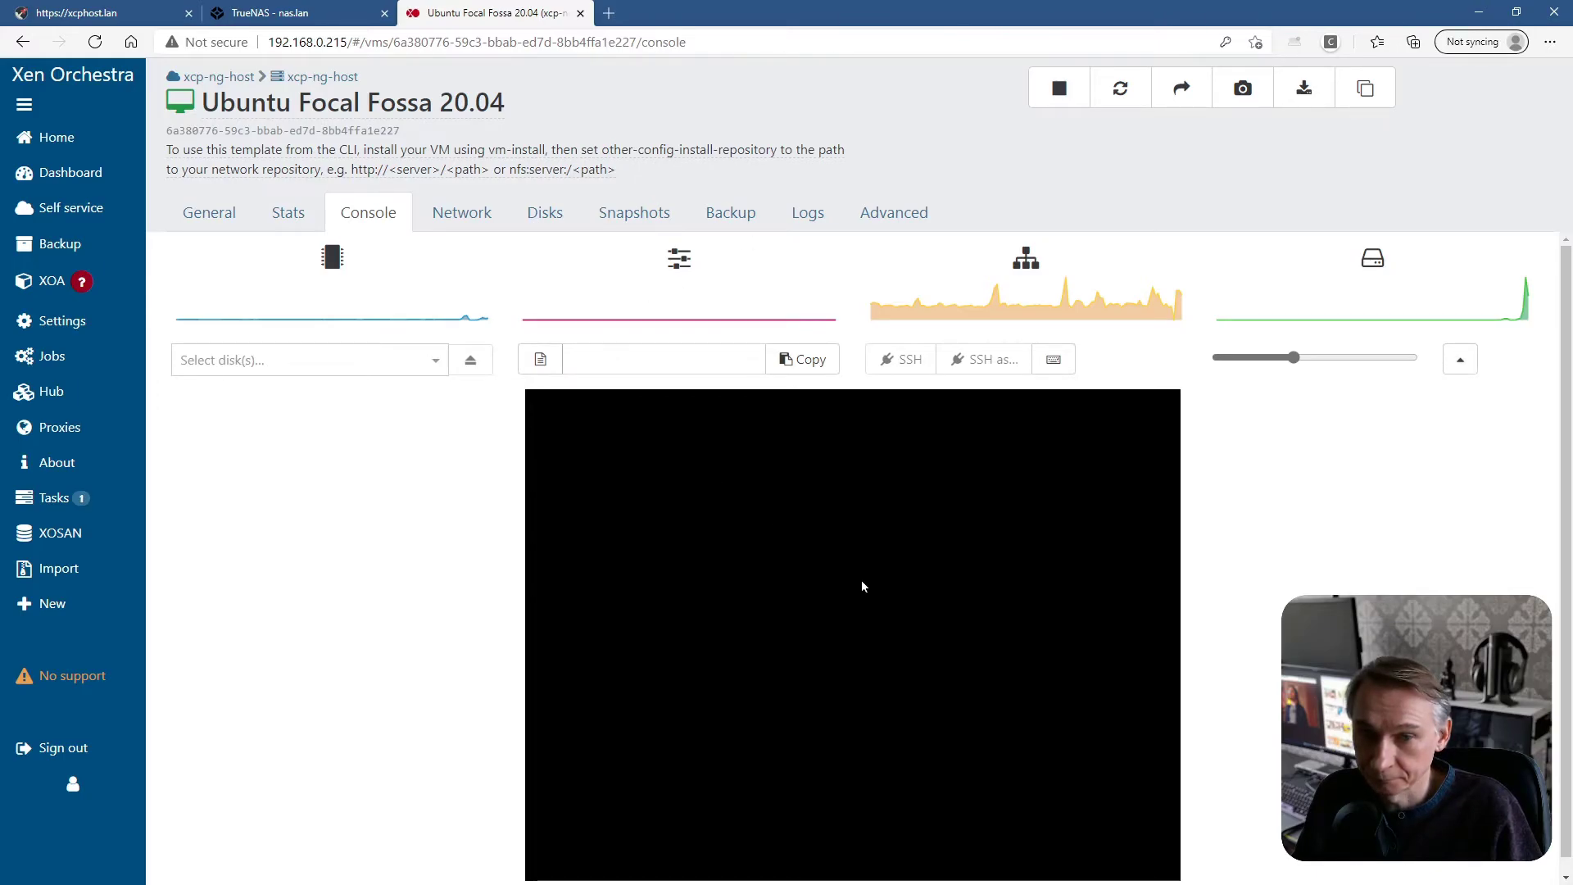
Hide the VM header and charts above the console and bring up a clean Ubuntu login prompt
scroll(1229, 498, down, 1)
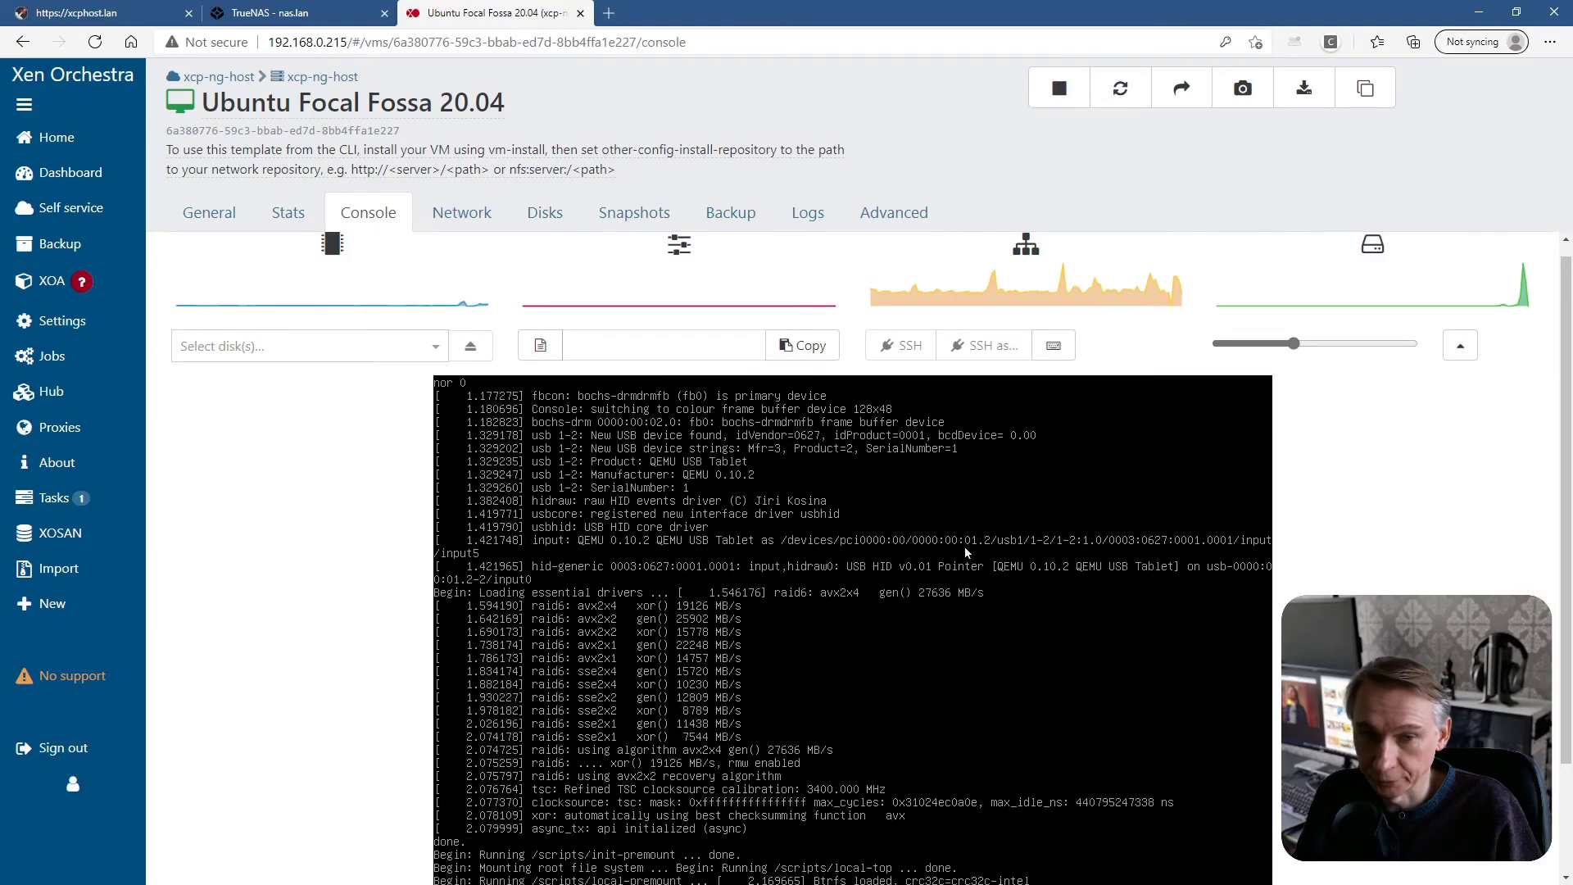
click(1460, 345)
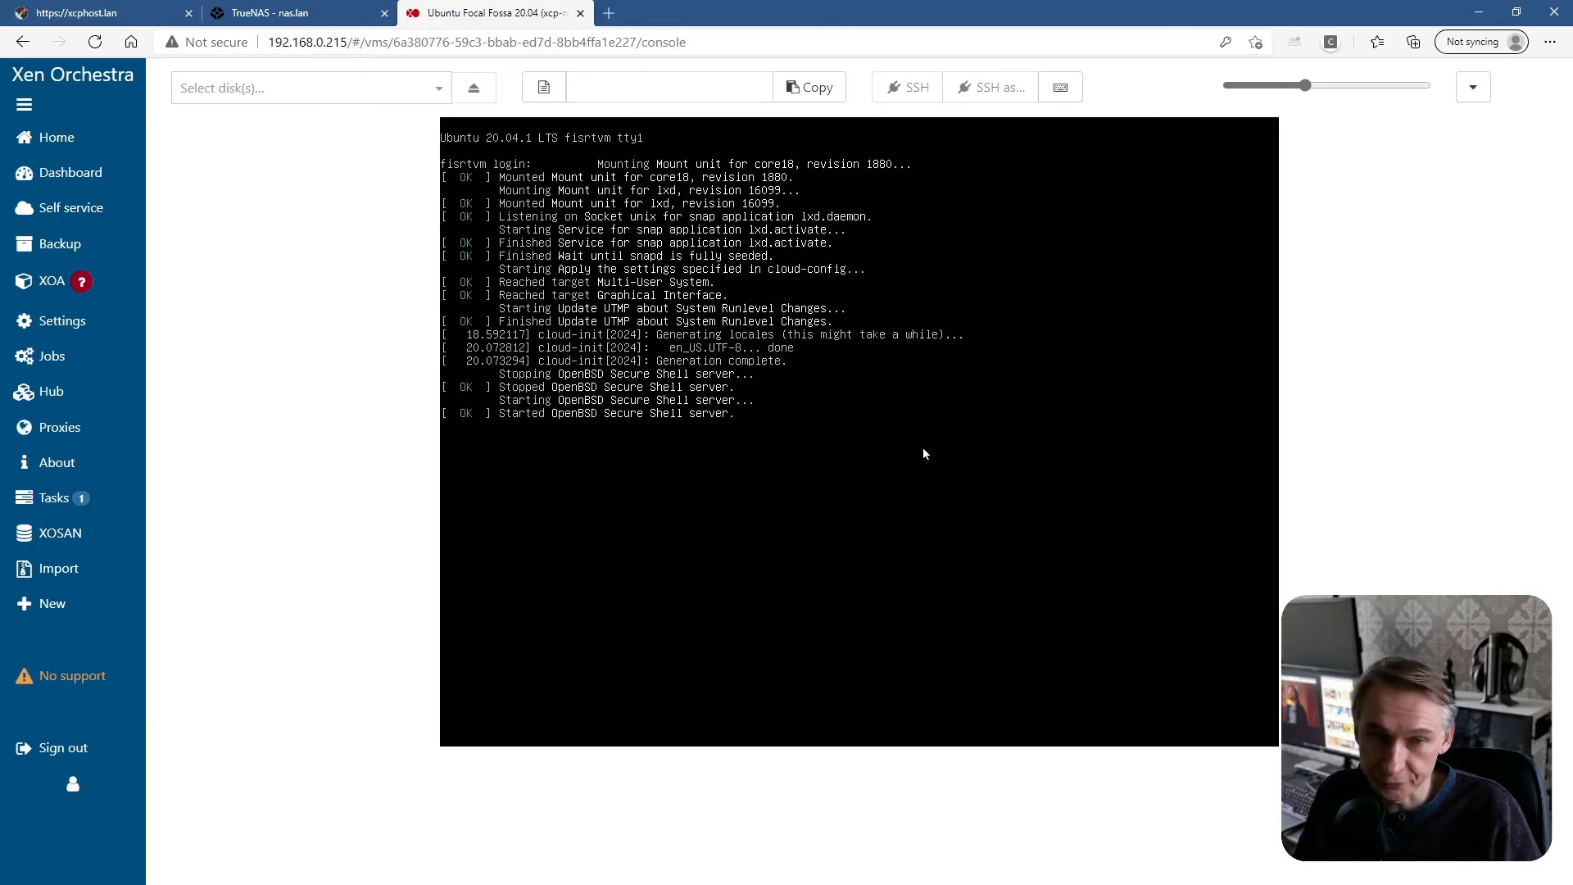
key(Return)
key(Return)
key(Return)
key(Return)
key(Return)
key(Return)
key(Return)
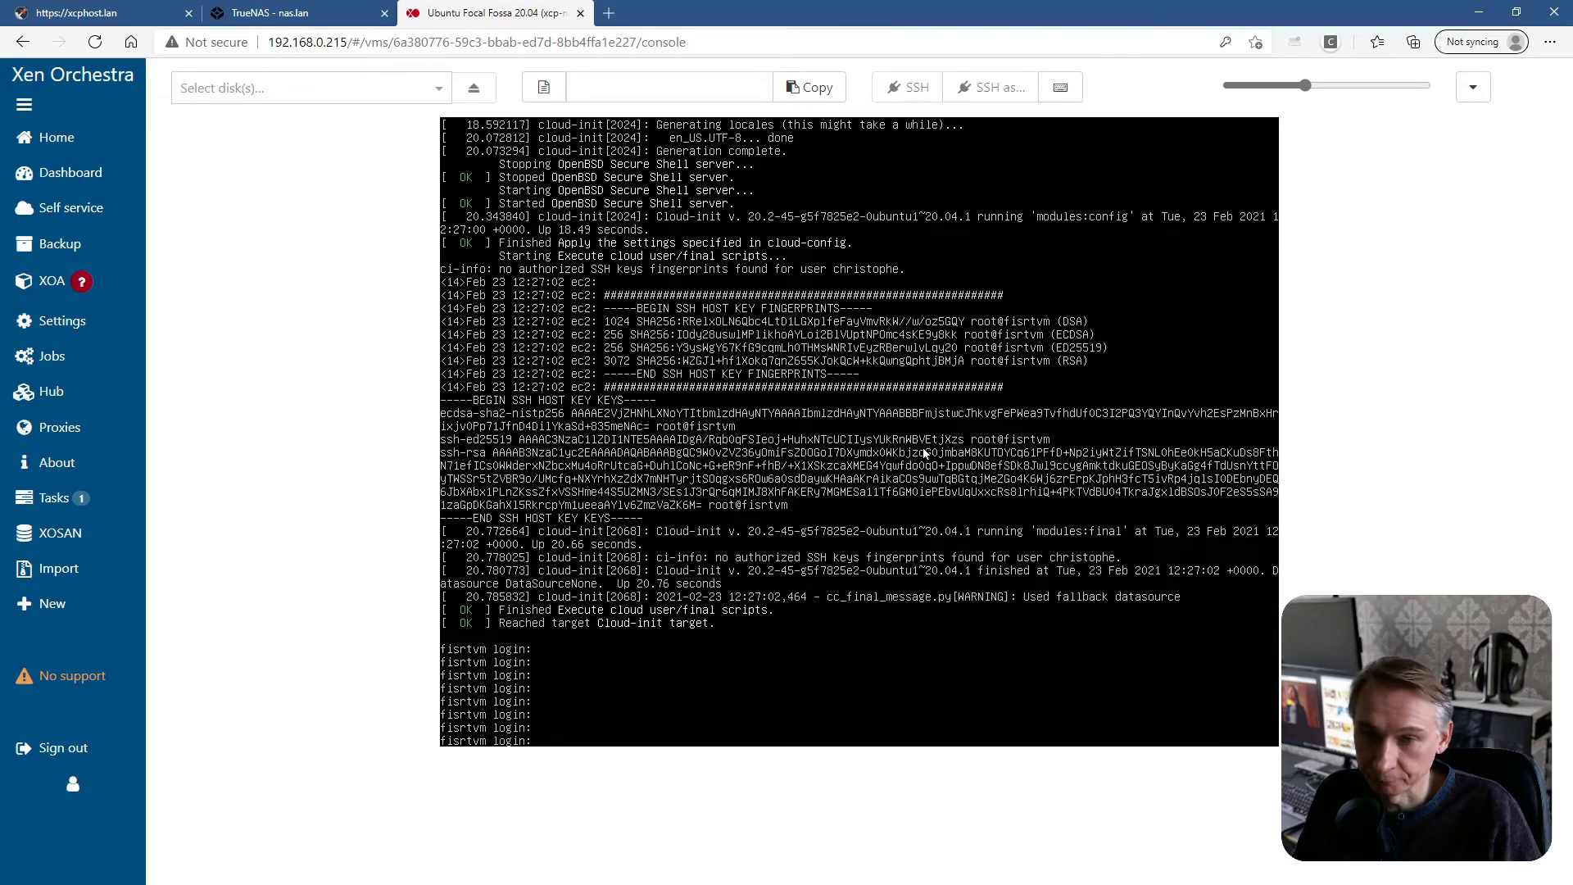
Log in to the fisrtvm console with the account username and password
text(ch)
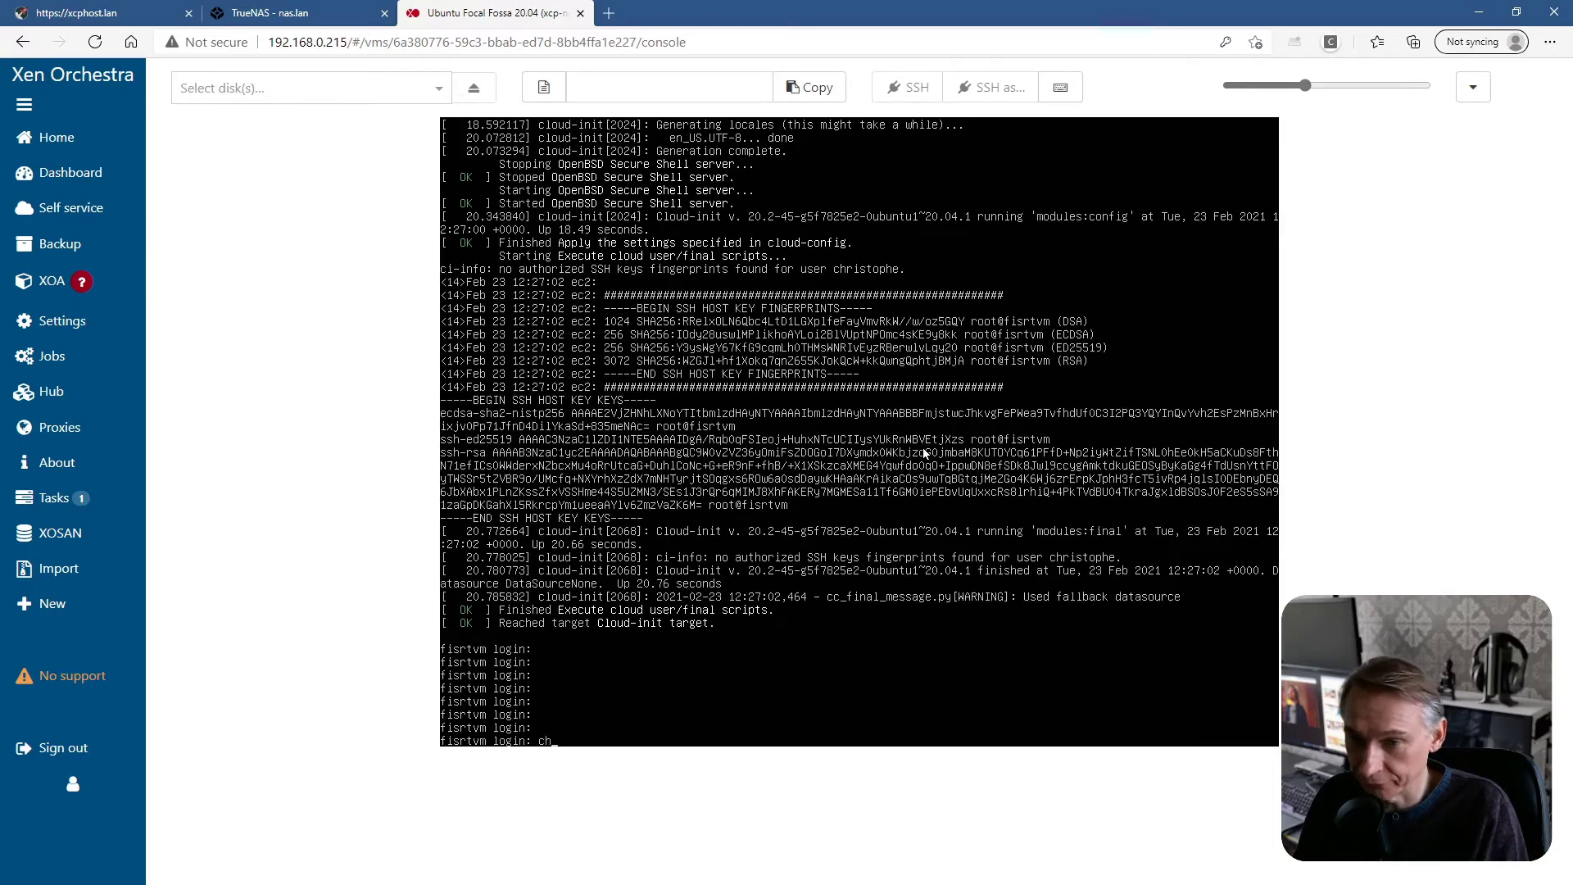
text(ristophe)
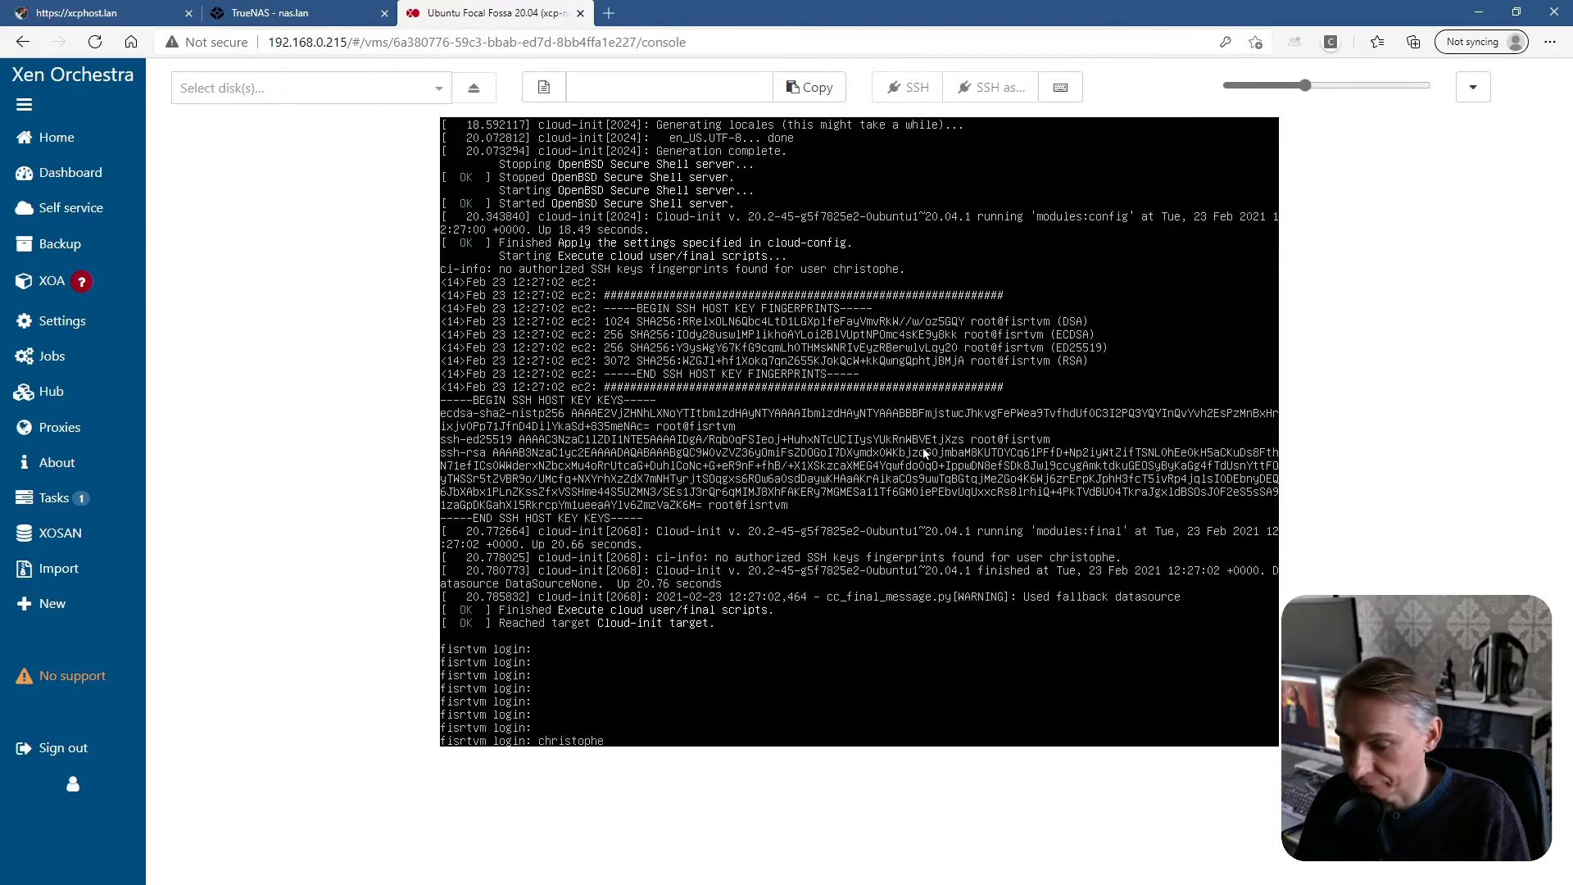
key(Return)
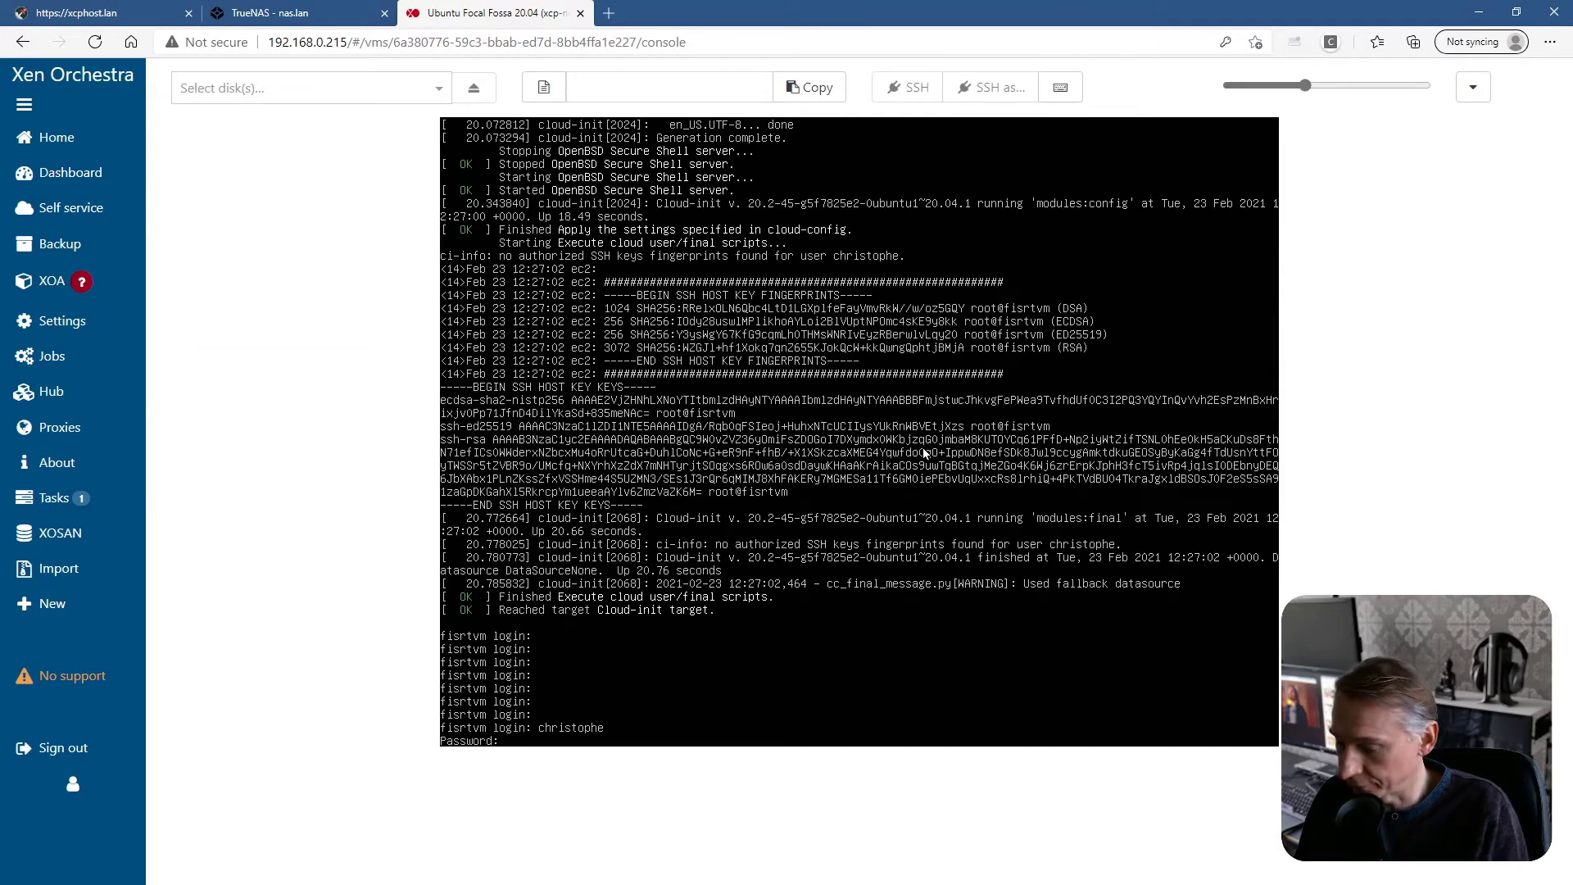
key(Return)
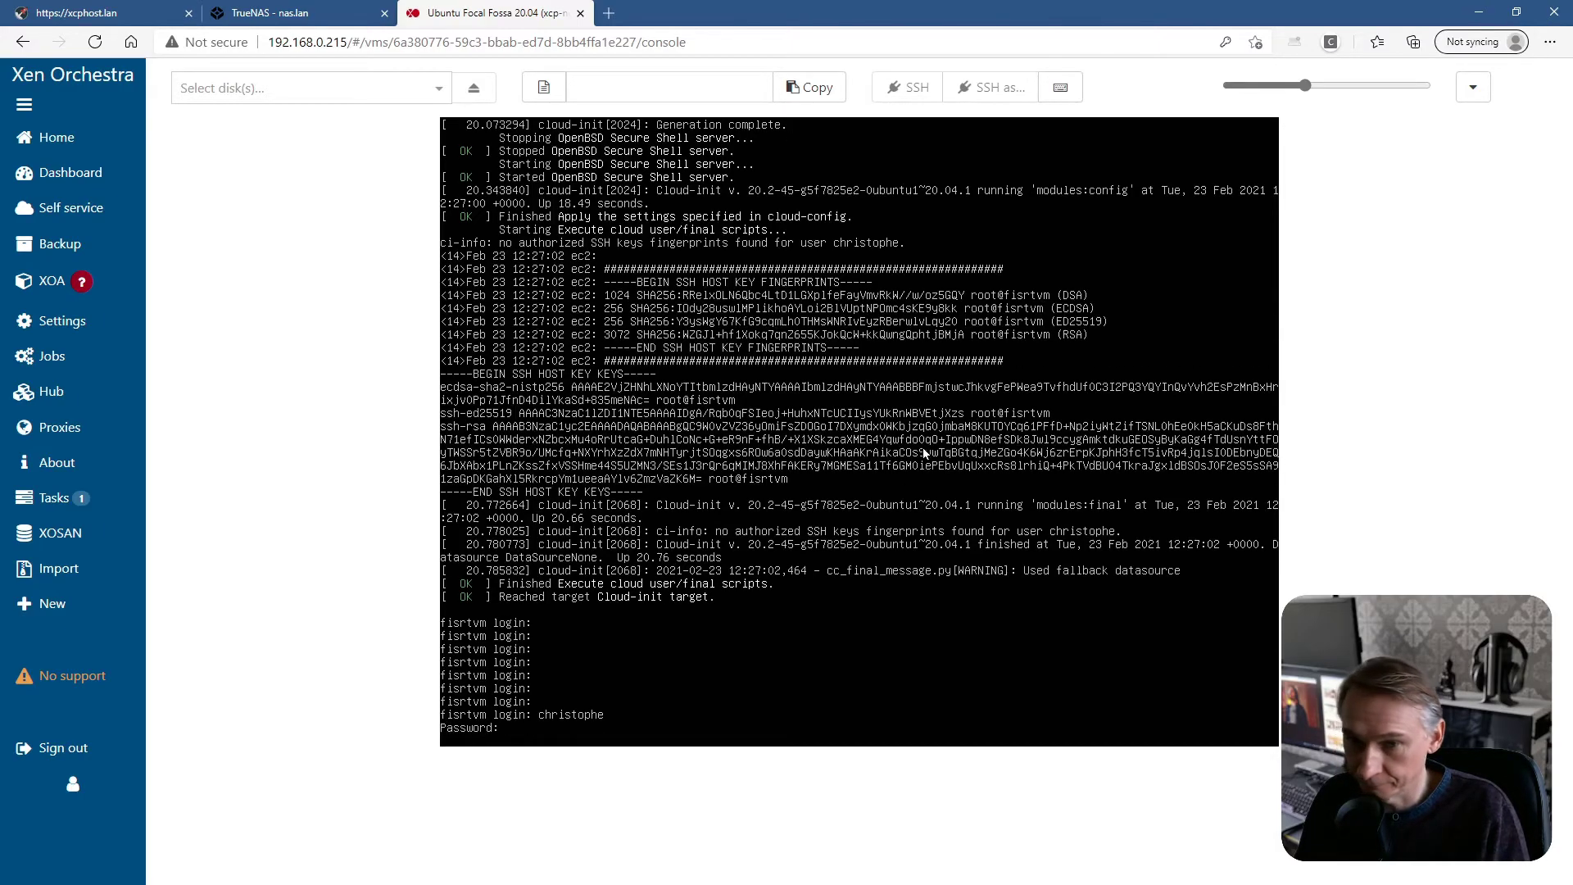
key(Return)
key(Return)
key(Return)
key(Return)
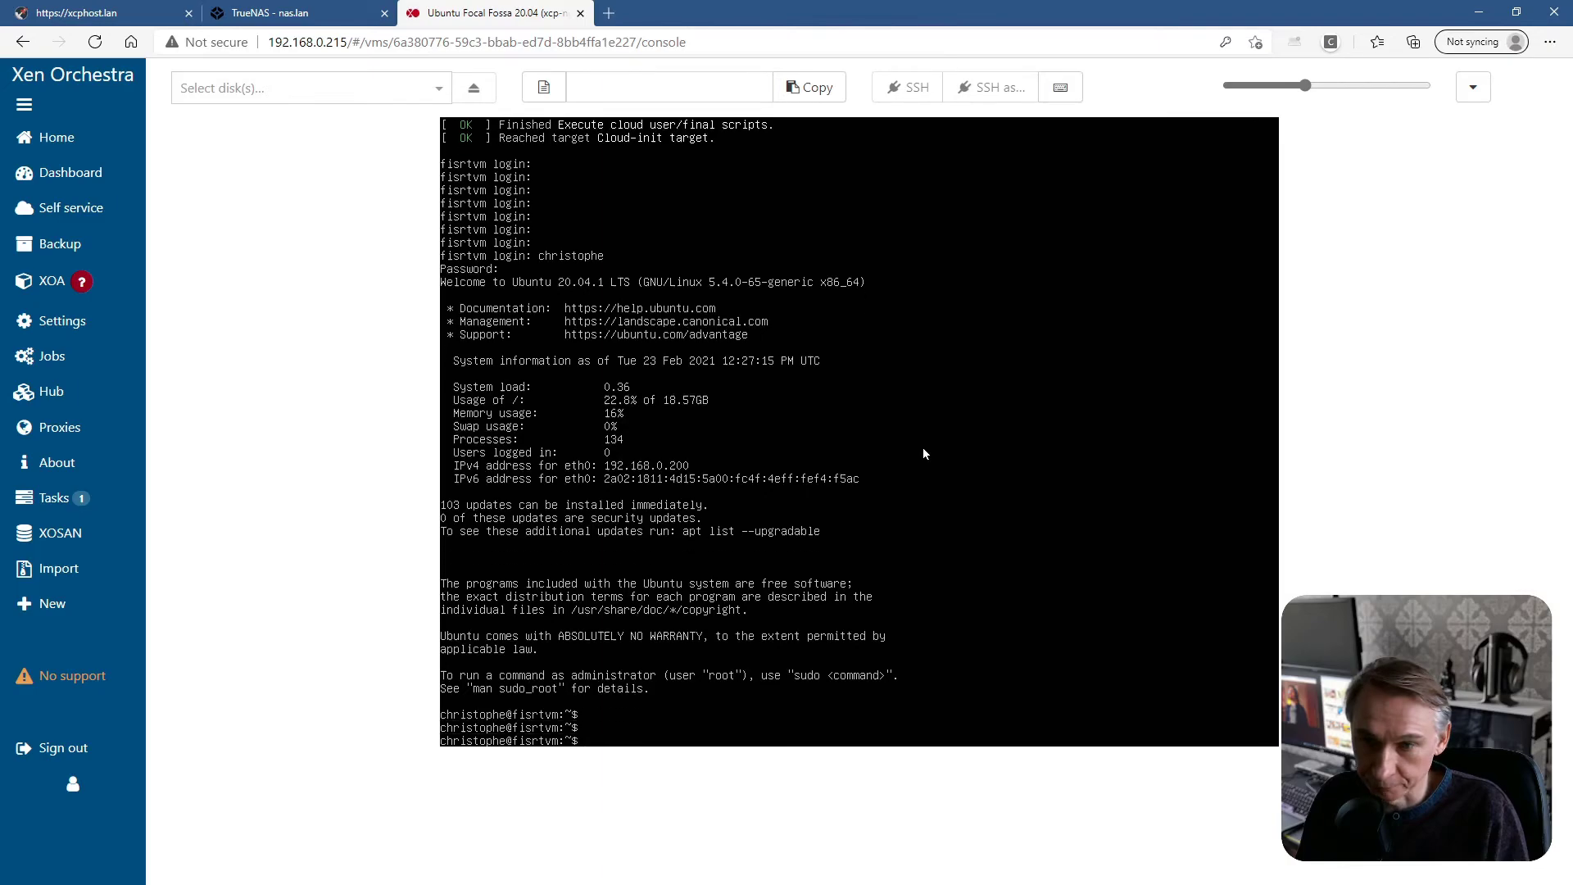
key(Return)
key(Return)
key(Return)
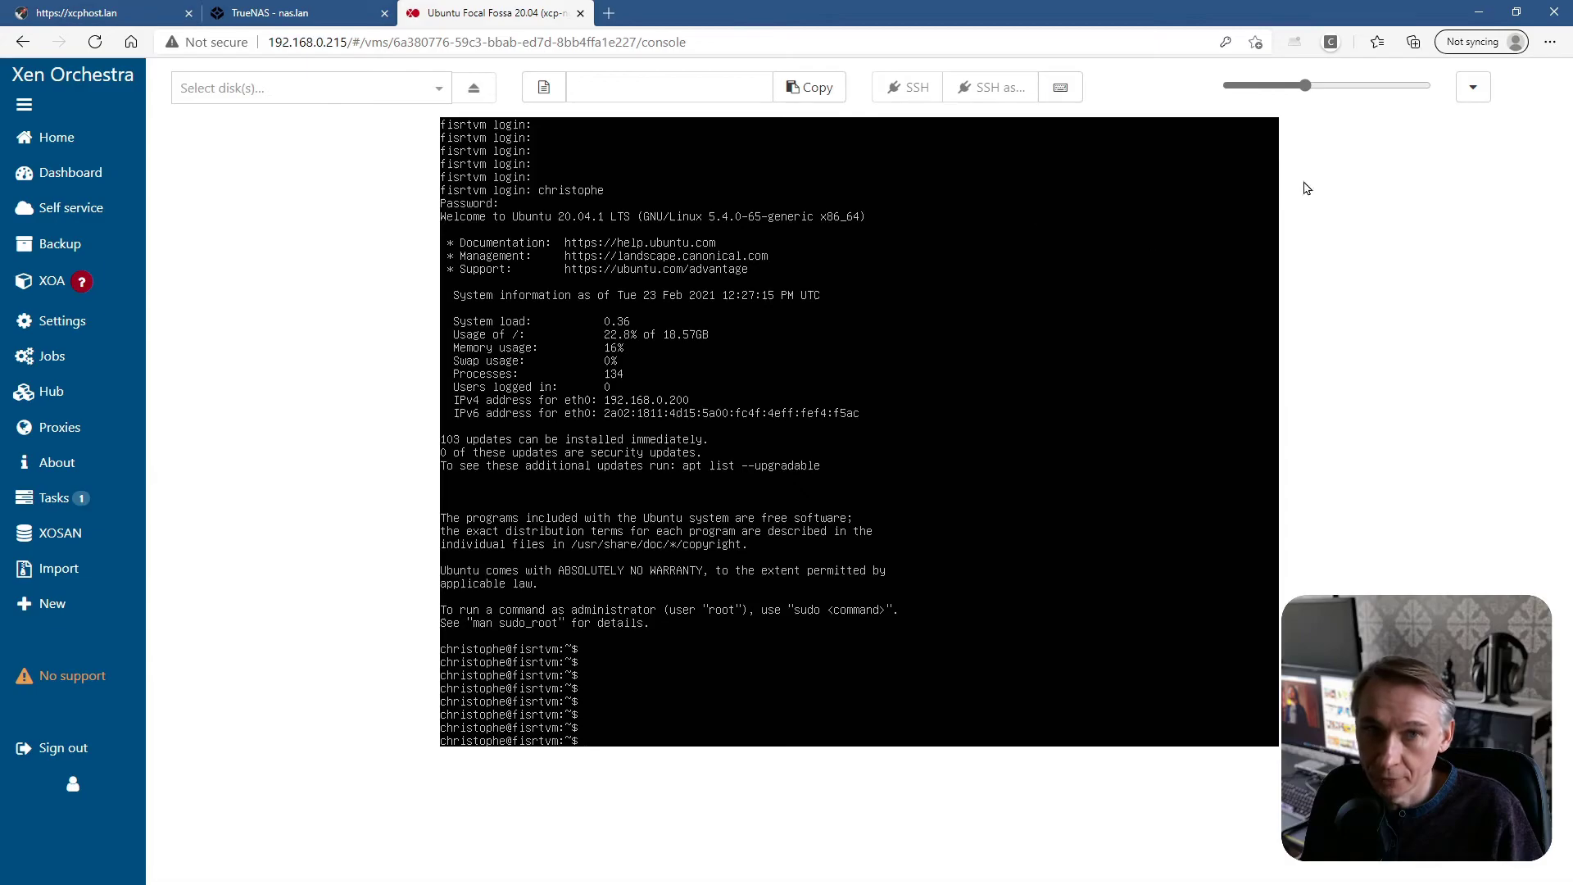
Check the VM's general overview for Xen tools and insert guest-tools.iso from XCP-ng Tools into its virtual CD drive
click(1472, 86)
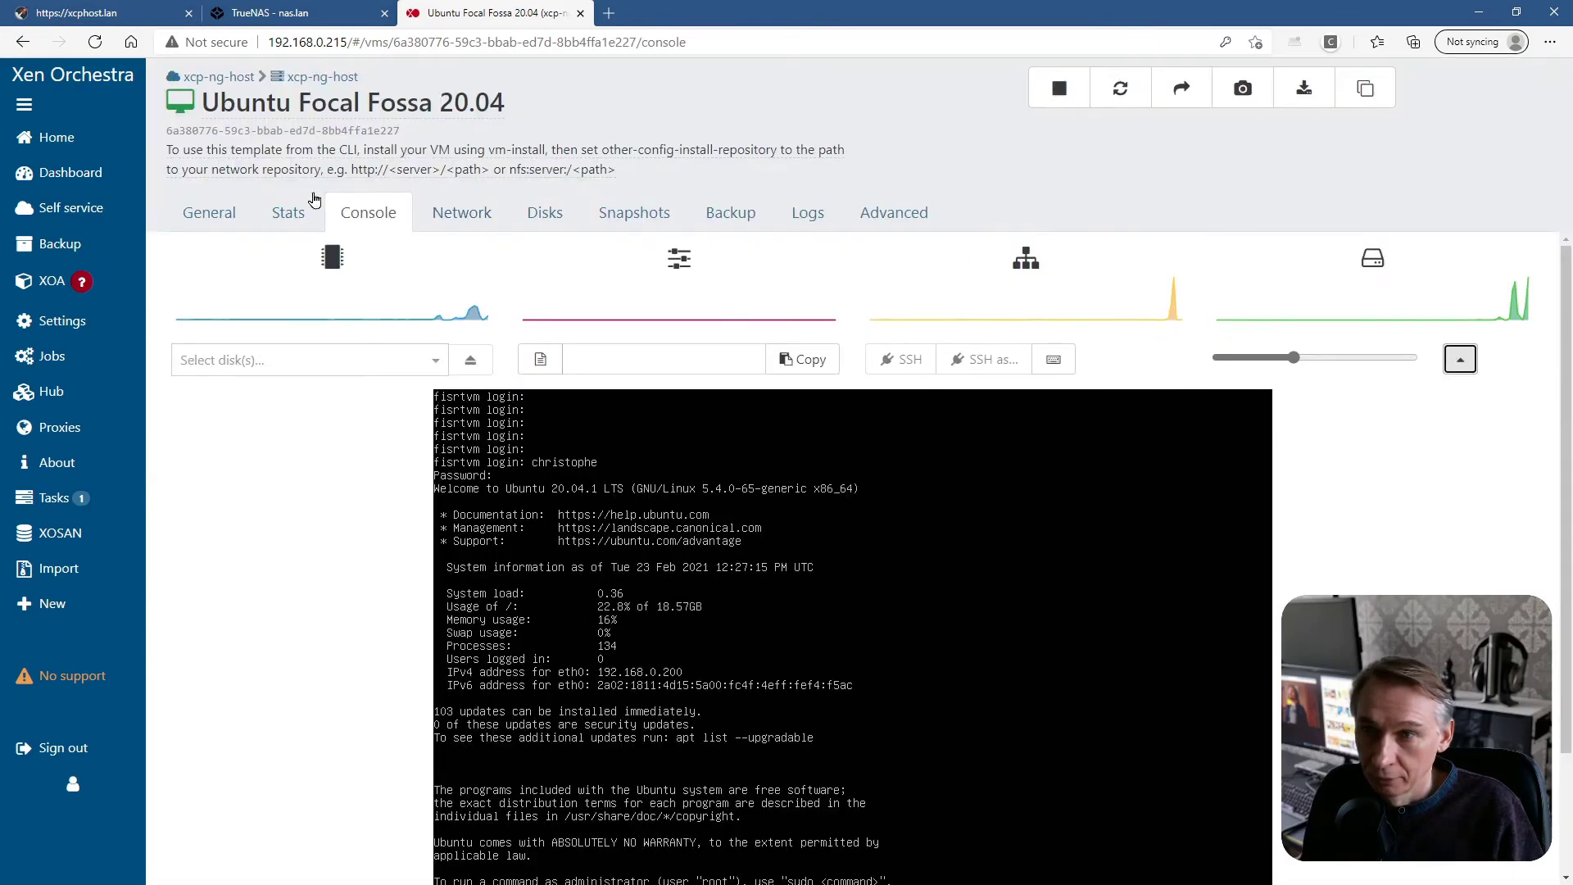
click(204, 215)
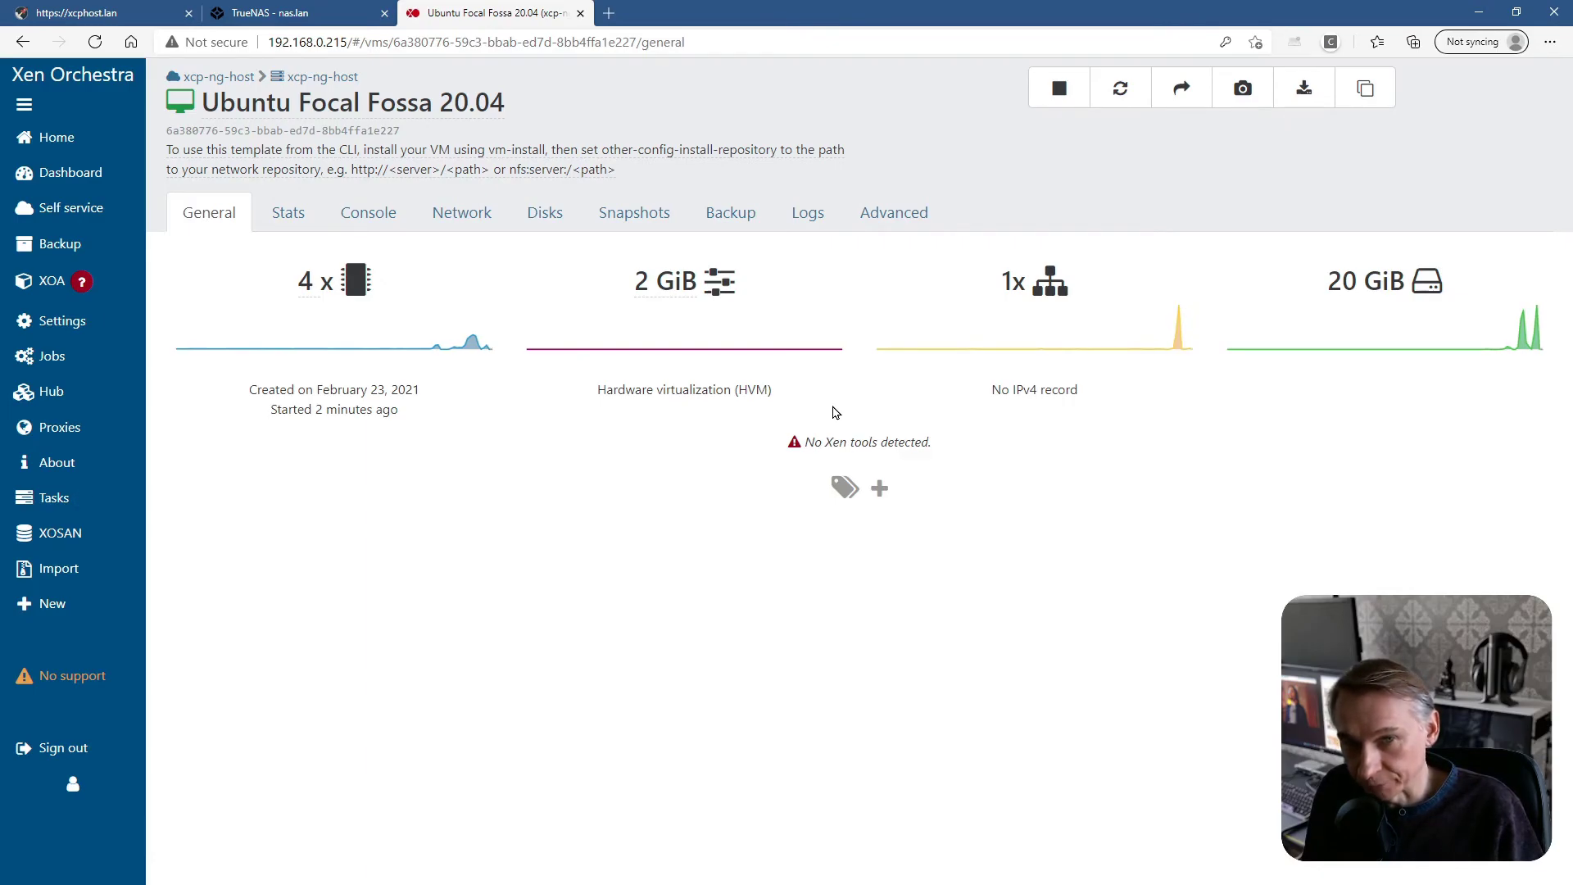
click(391, 222)
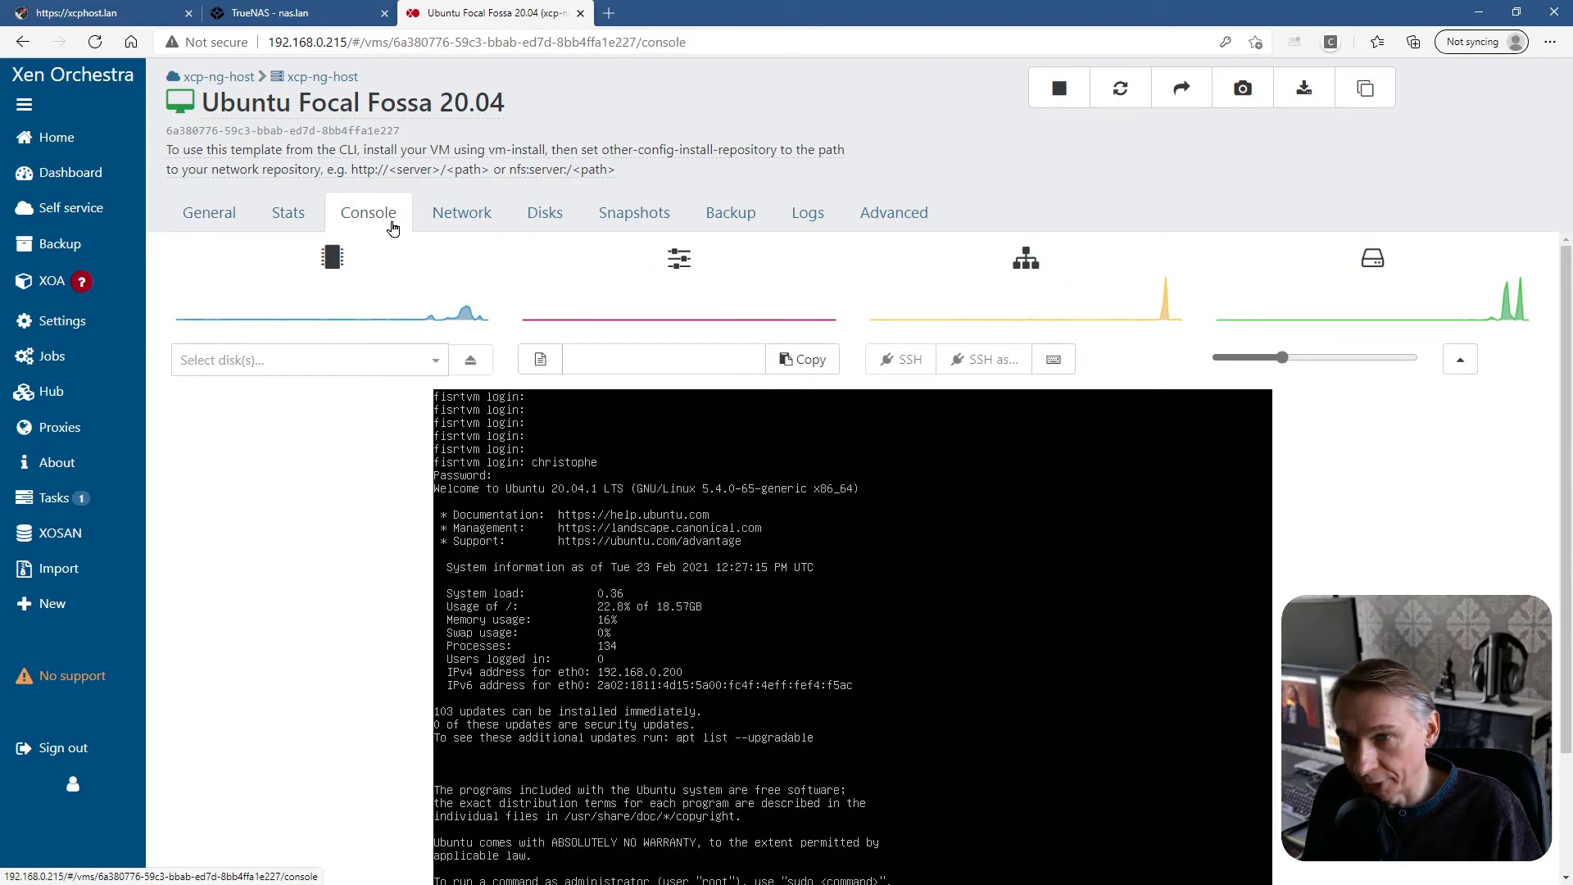
click(438, 362)
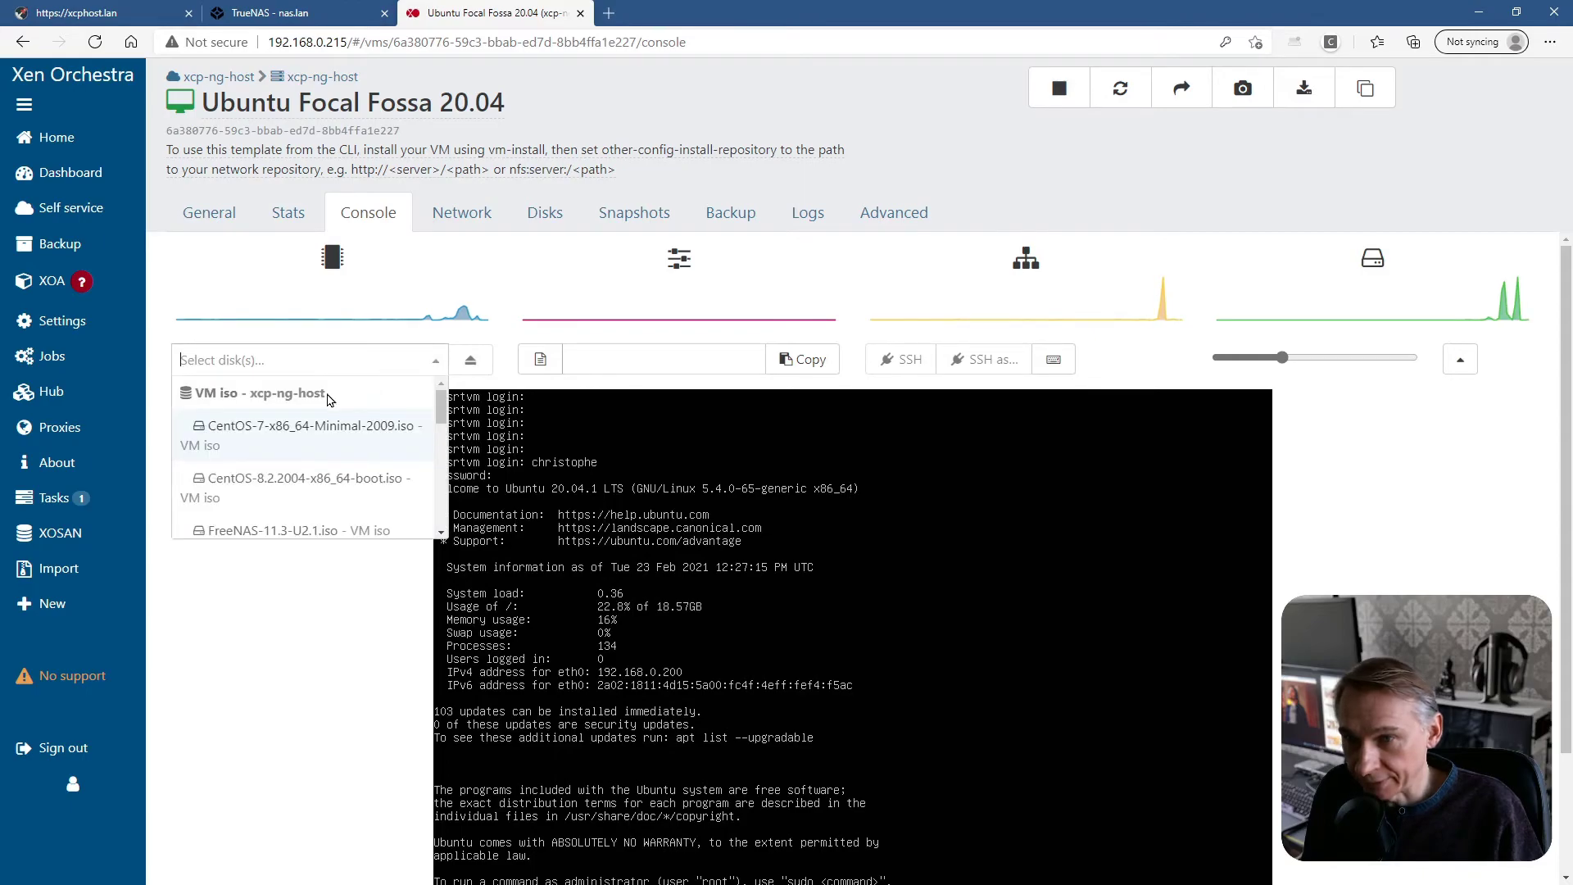
scroll(286, 434, down, 4)
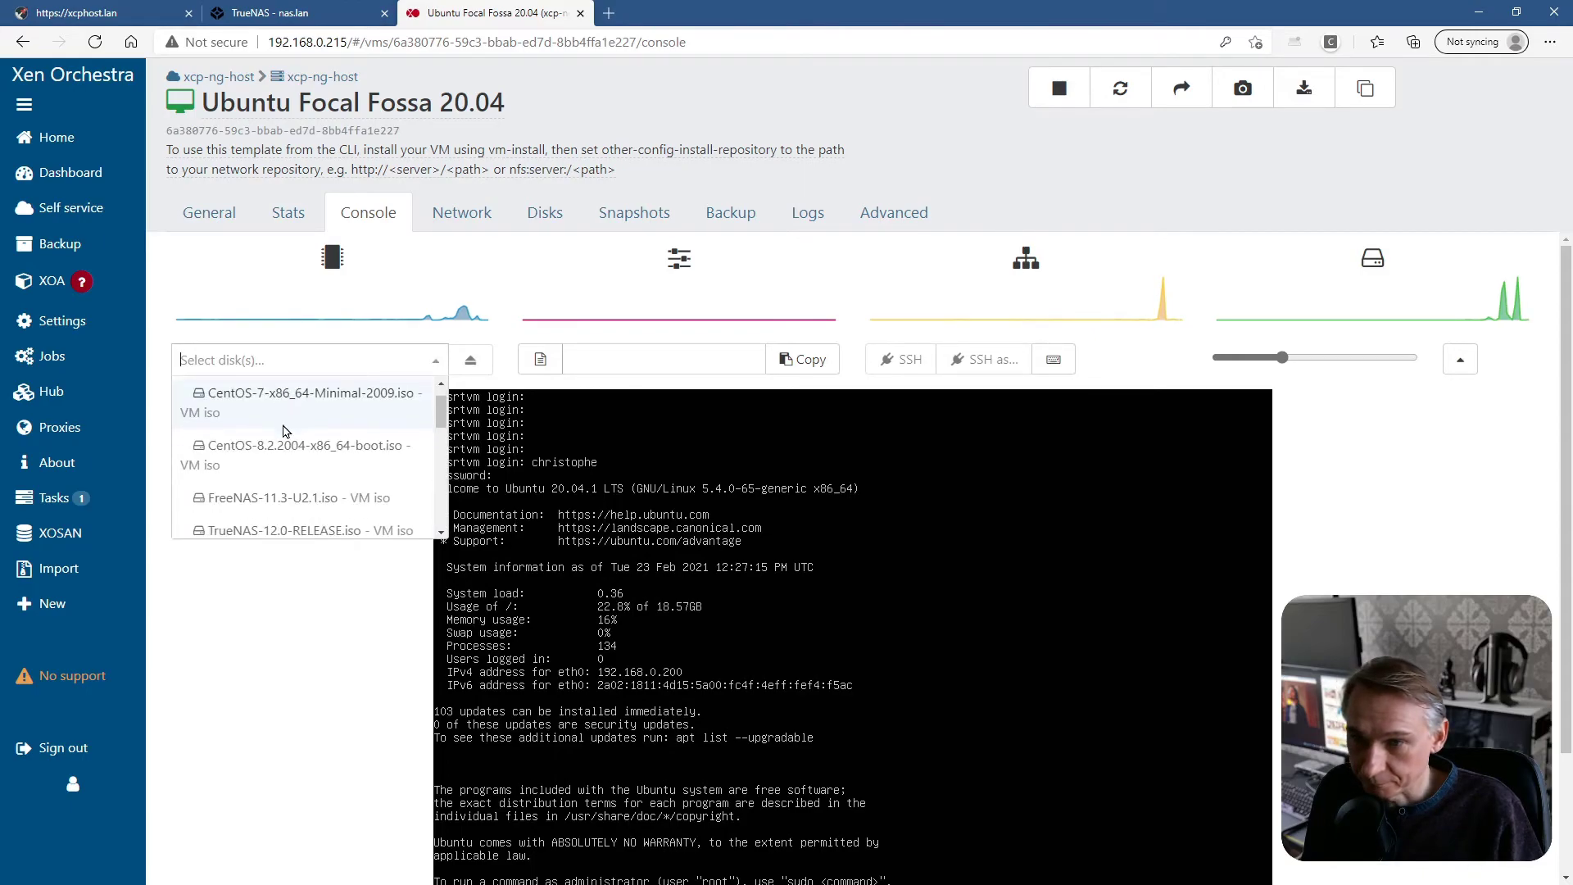
scroll(292, 449, down, 4)
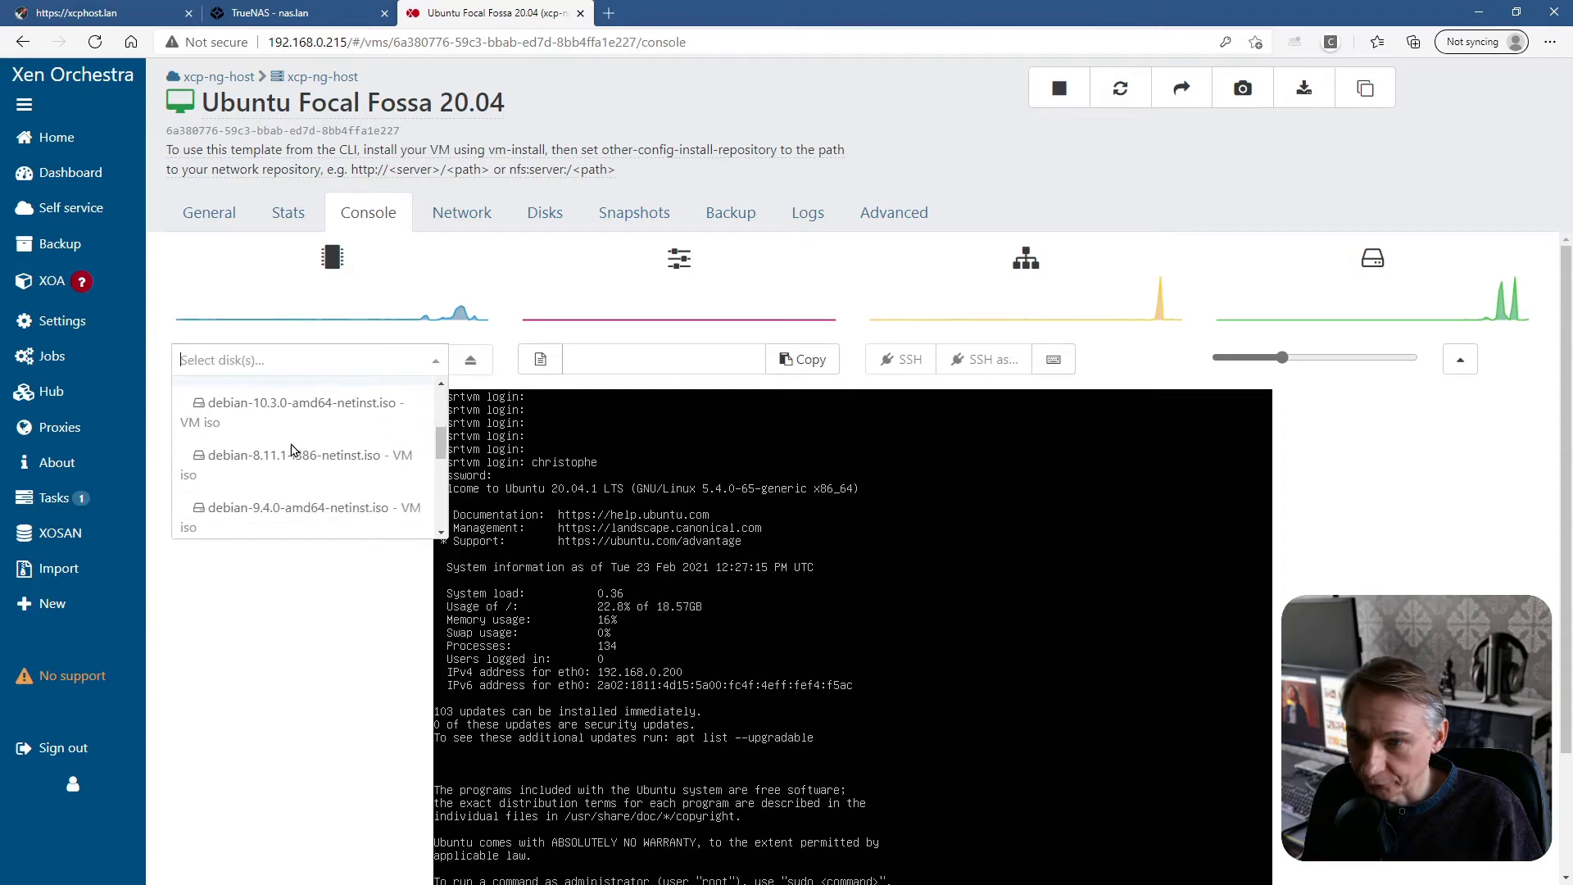
scroll(295, 463, down, 5)
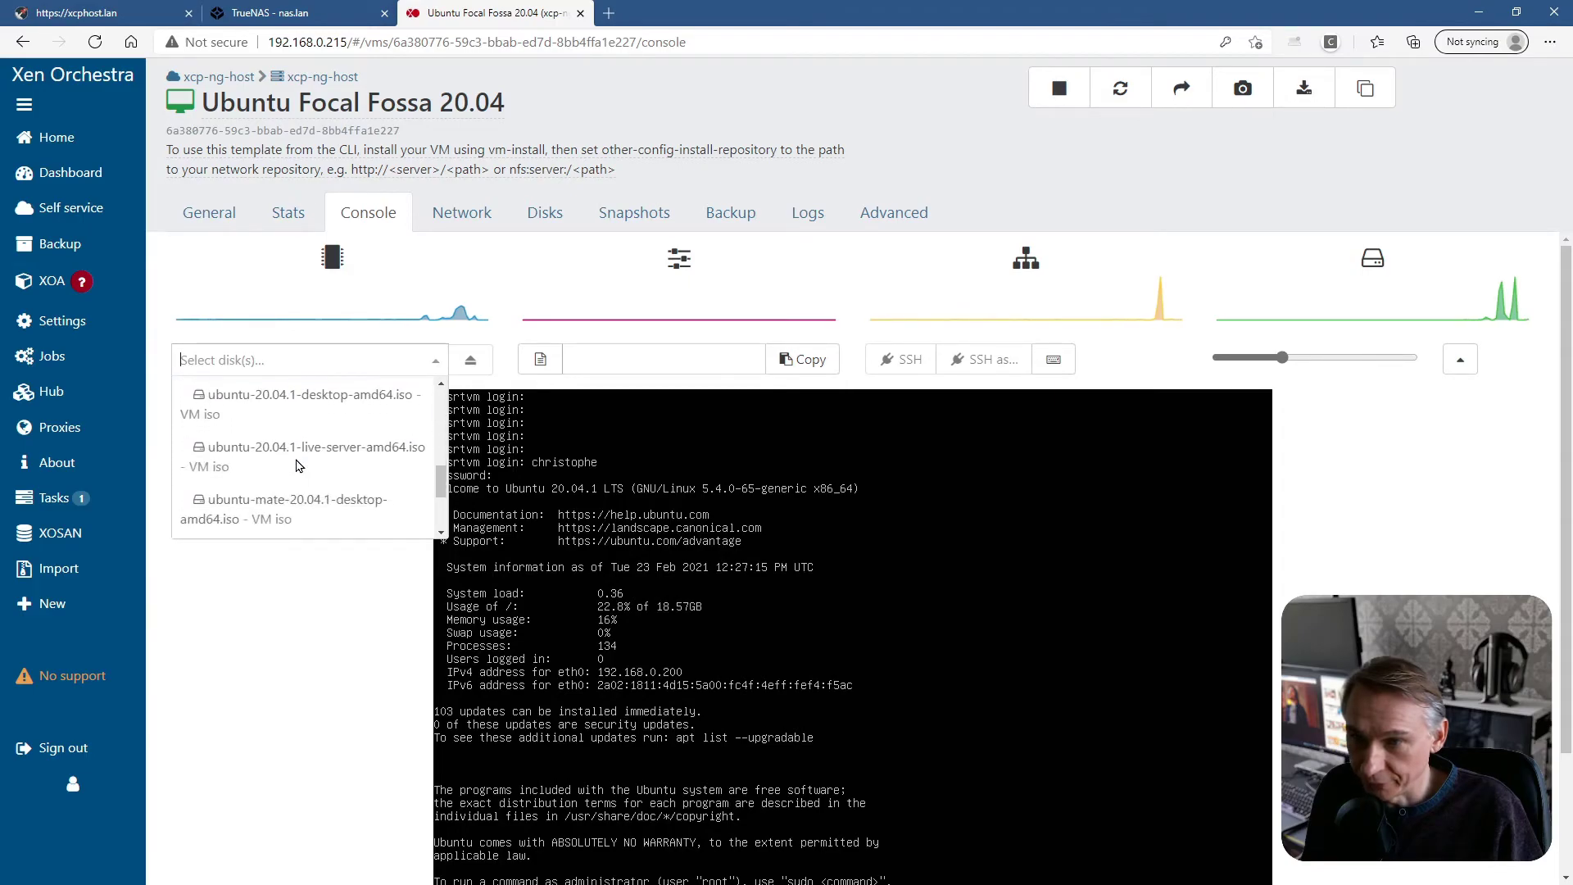
scroll(297, 476, down, 3)
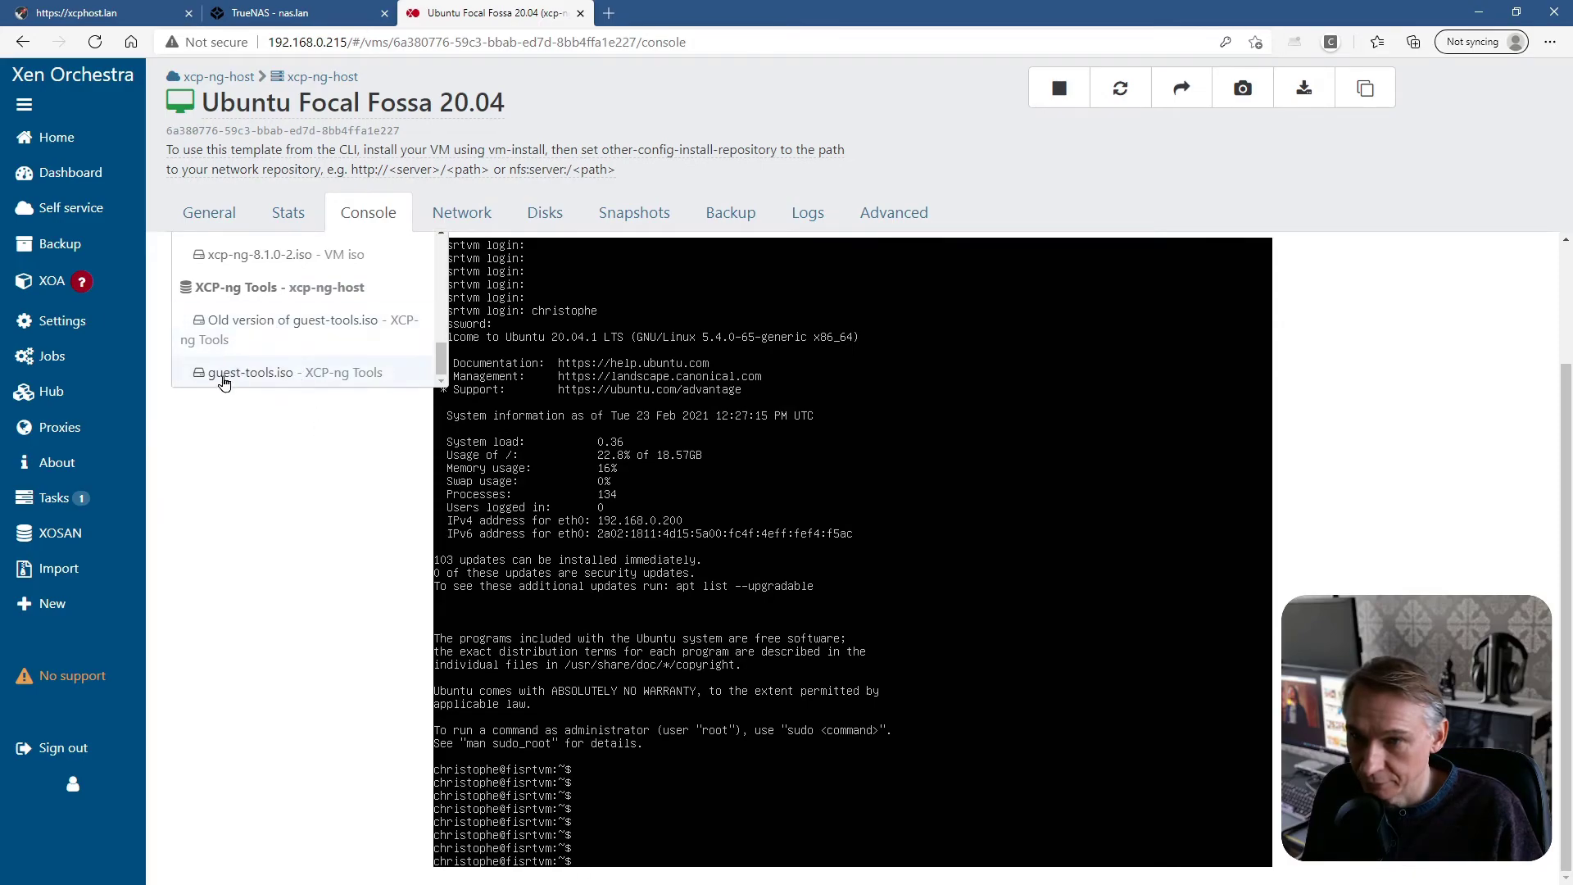
click(293, 375)
scroll(270, 417, up, 2)
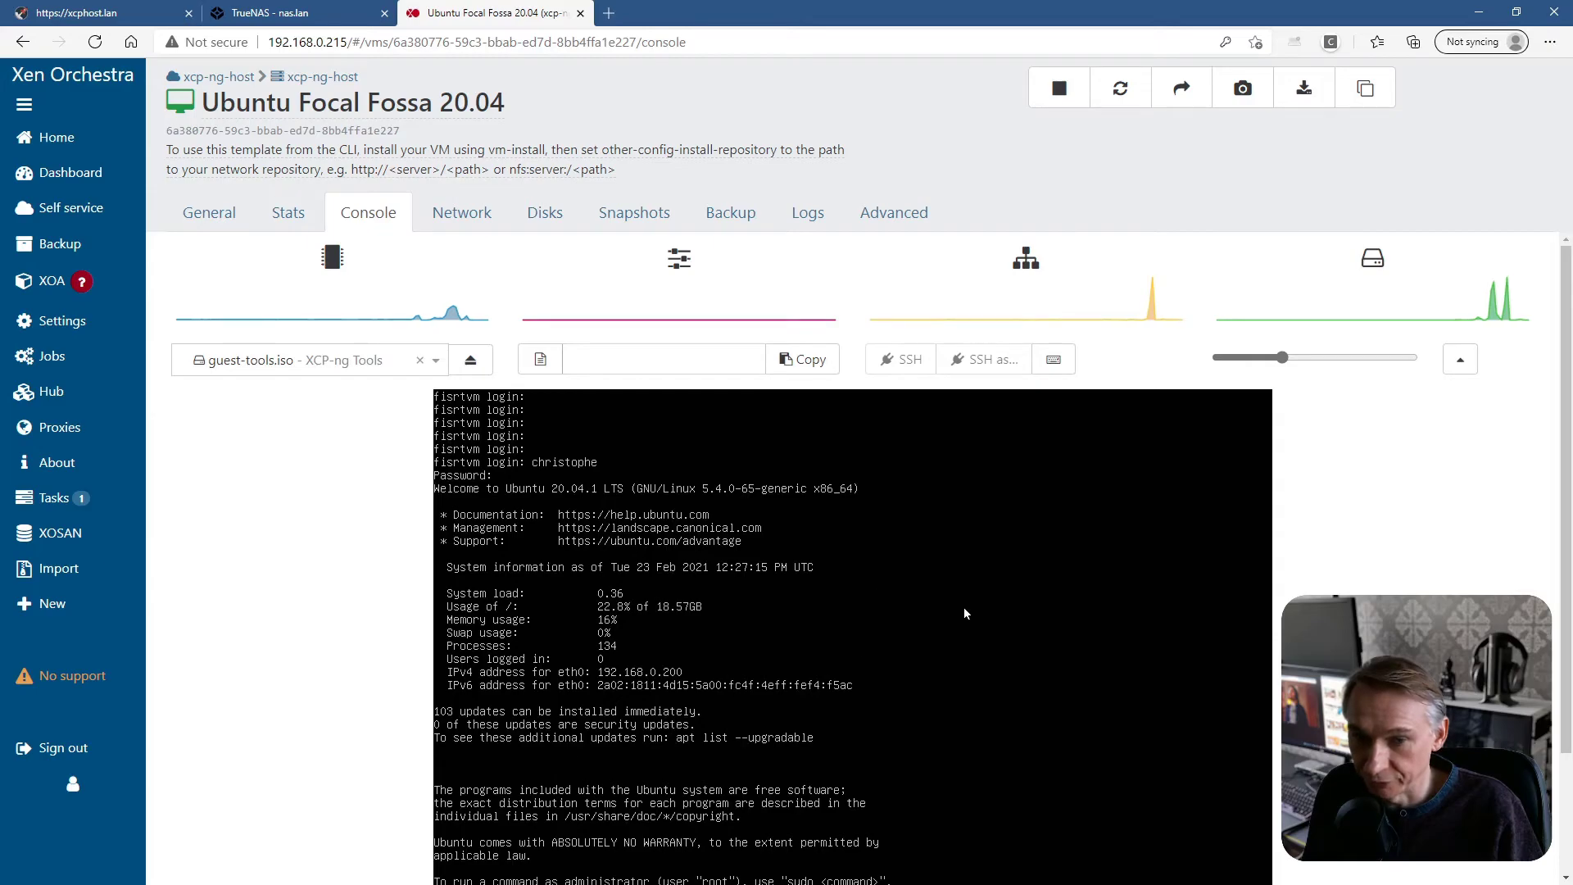
scroll(1315, 473, down, 2)
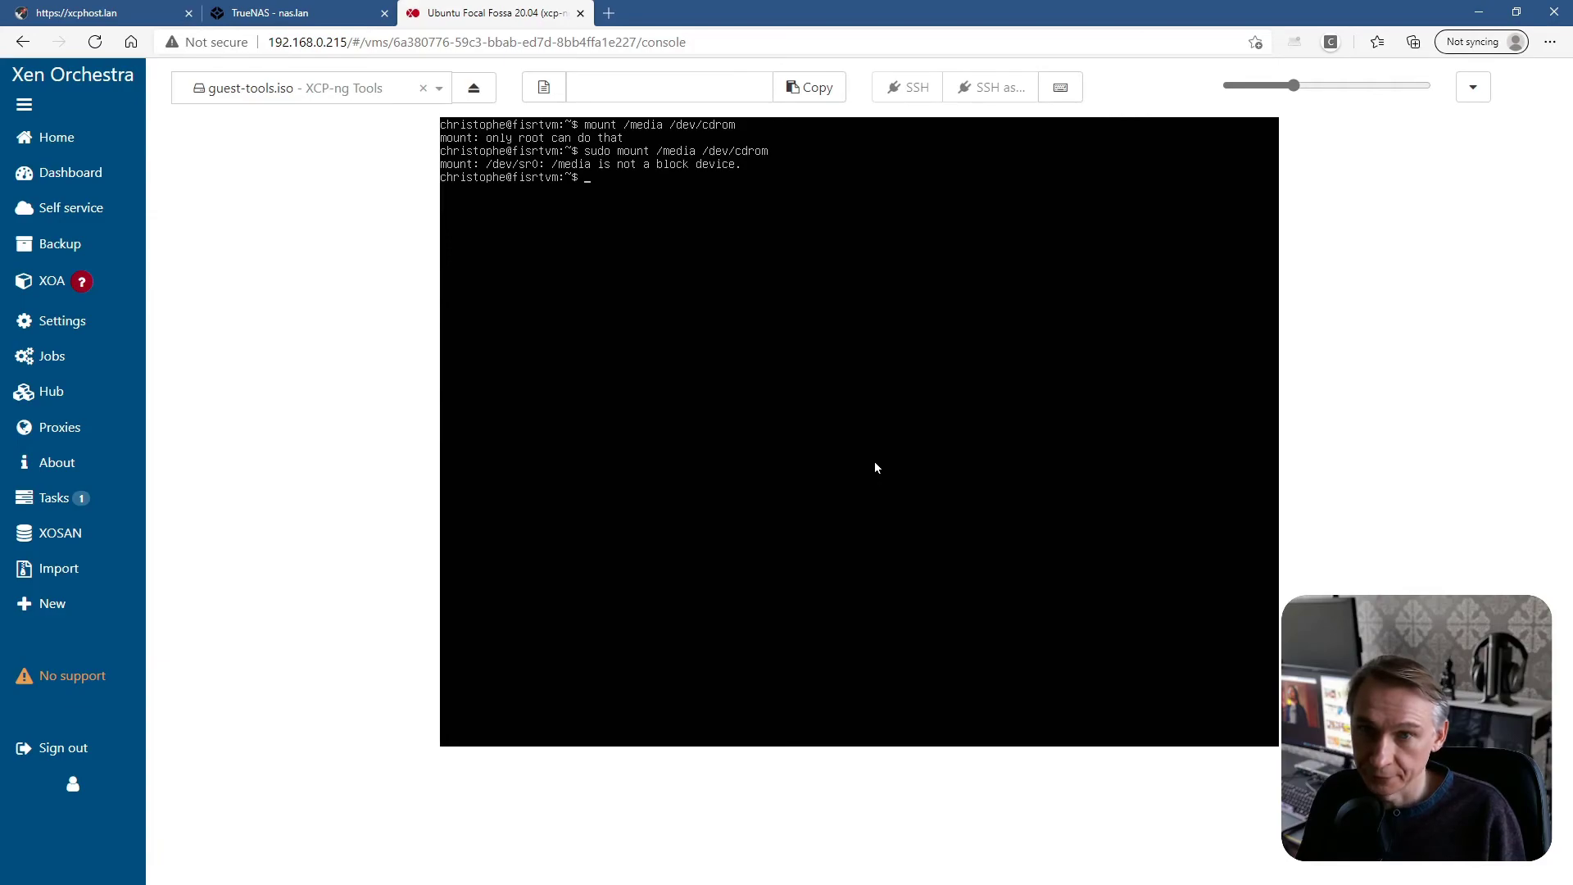
Mount the guest tools disc with root rights using sudo mount /dev/cdrom /media
key(Up)
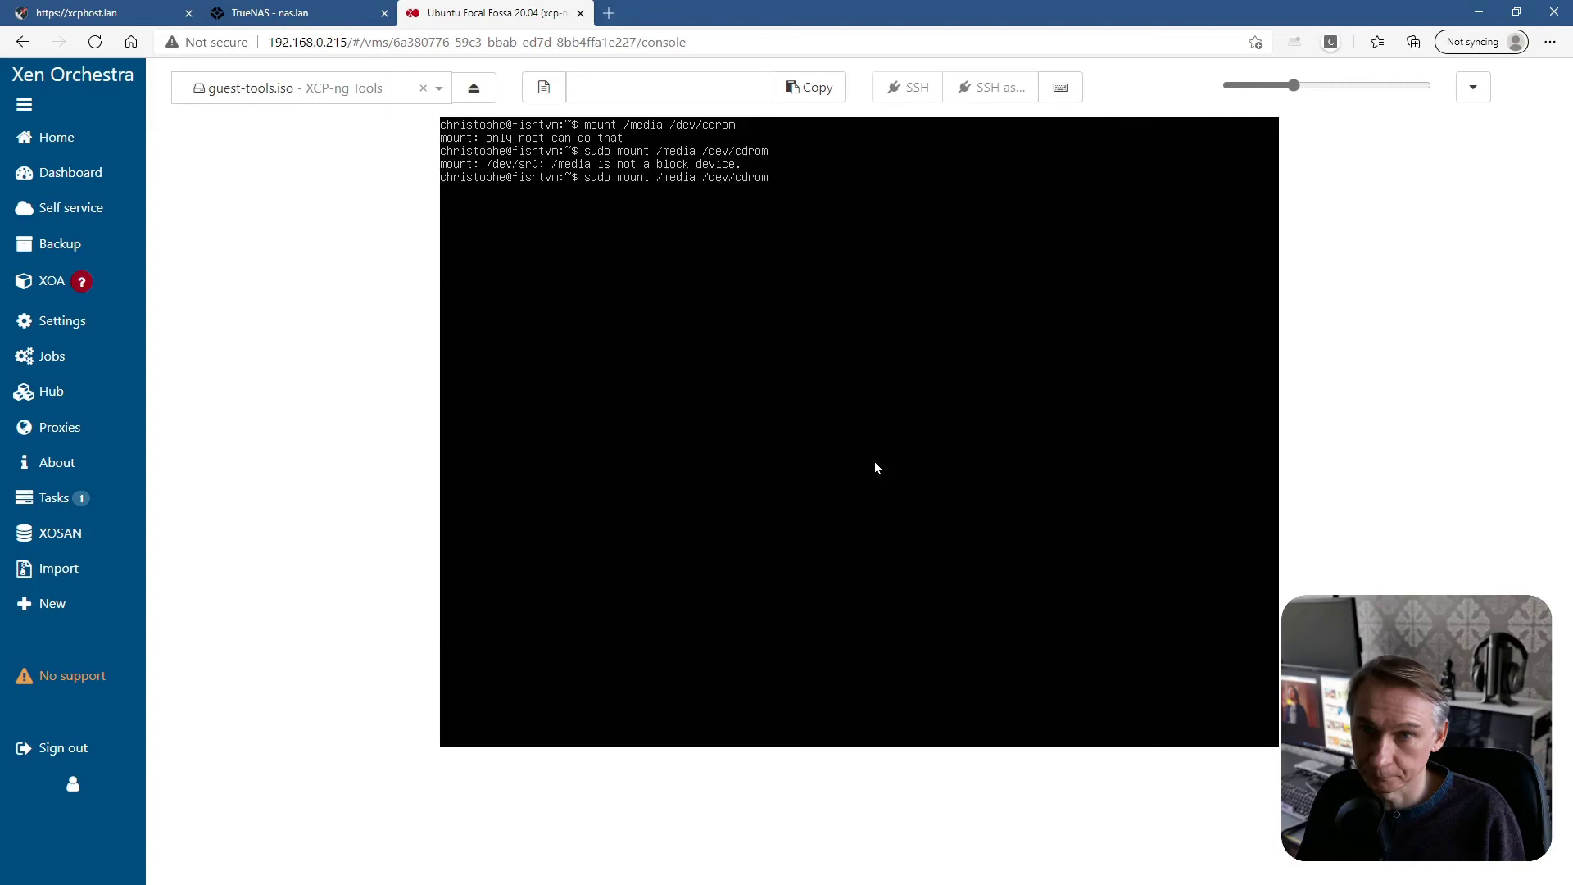
key(BackSpace)
key(BackSpace)
key(BackSpace)
key(BackSpace)
key(BackSpace)
key(BackSpace)
key(BackSpace)
key(BackSpace)
key(BackSpace)
key(BackSpace)
key(BackSpace)
key(BackSpace)
key(BackSpace)
key(BackSpace)
key(BackSpace)
key(BackSpace)
text(dev/cdr)
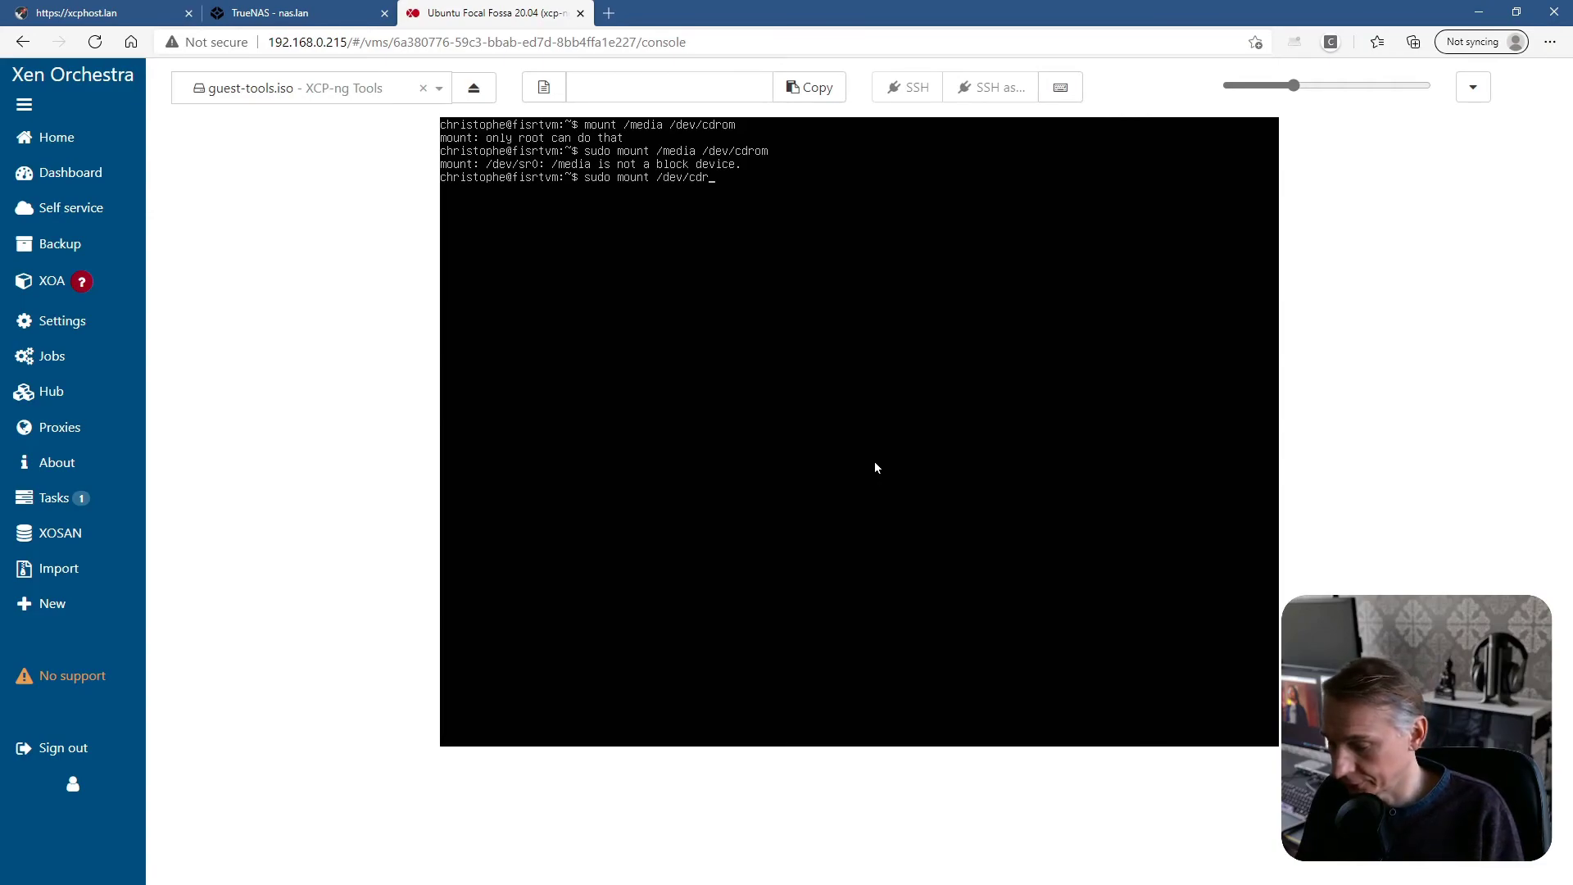
text(om /media)
key(Return)
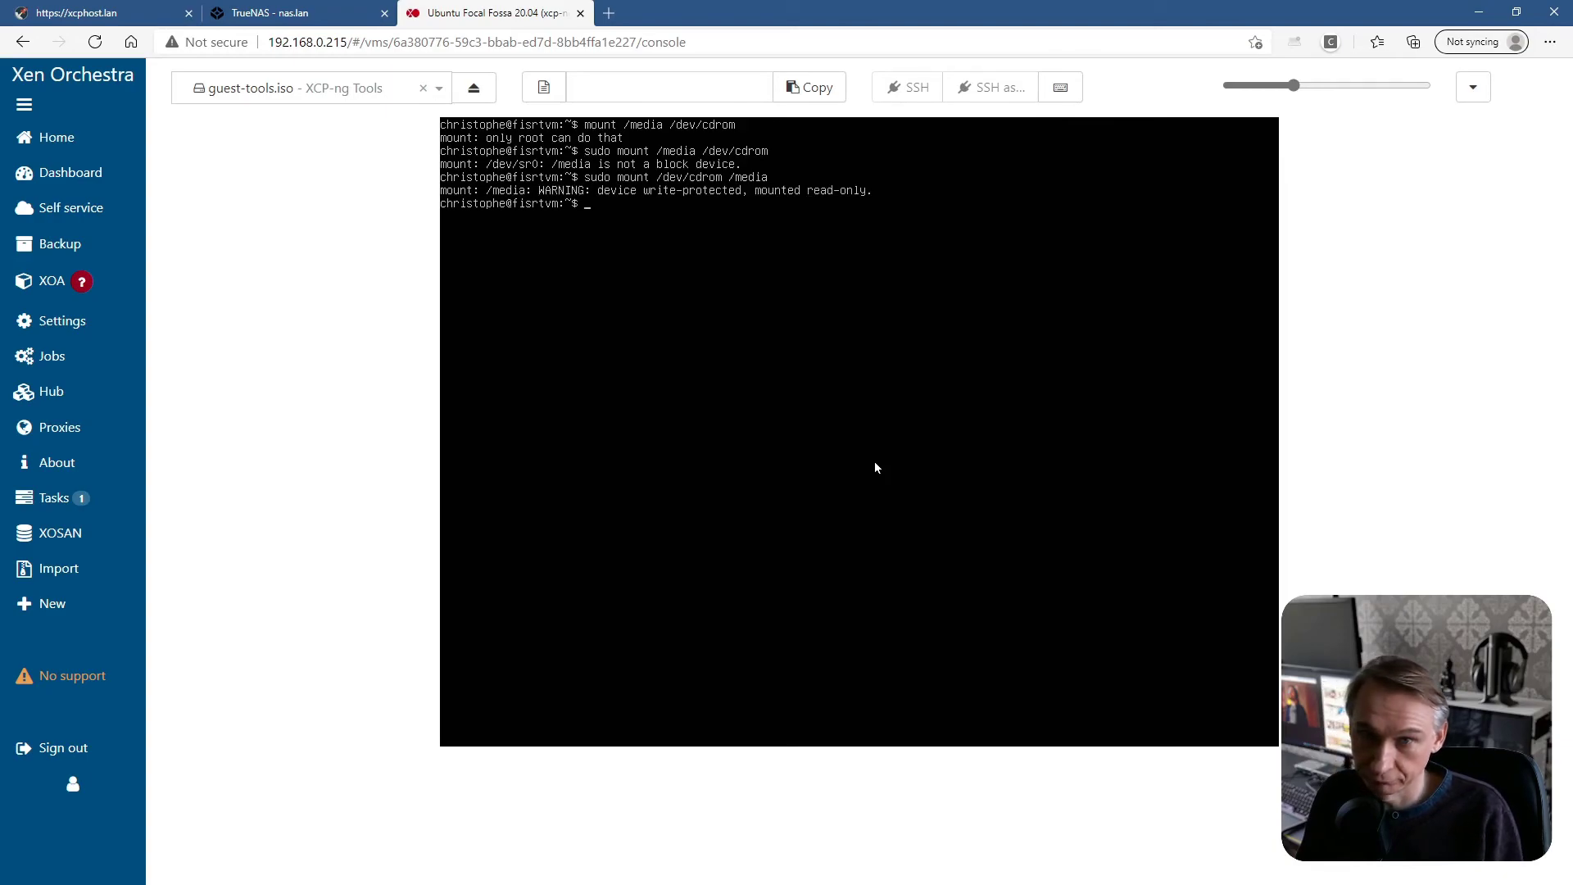
Change into /media and its Linux directory, listing the contents of each
text(cd /media)
key(Return)
text(ls)
key(Return)
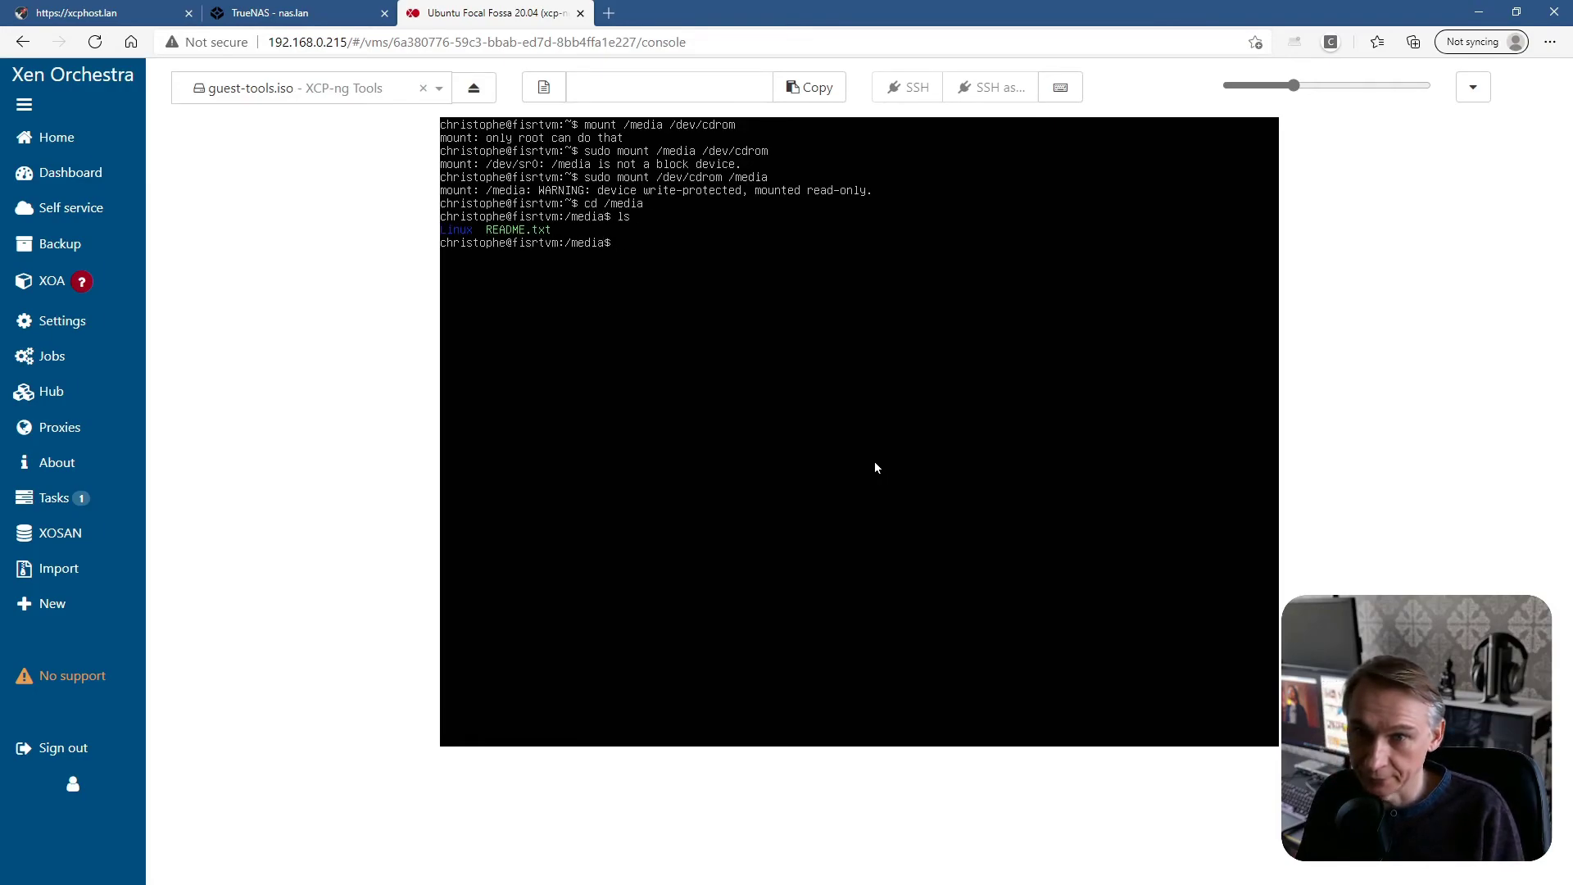
text(cd)
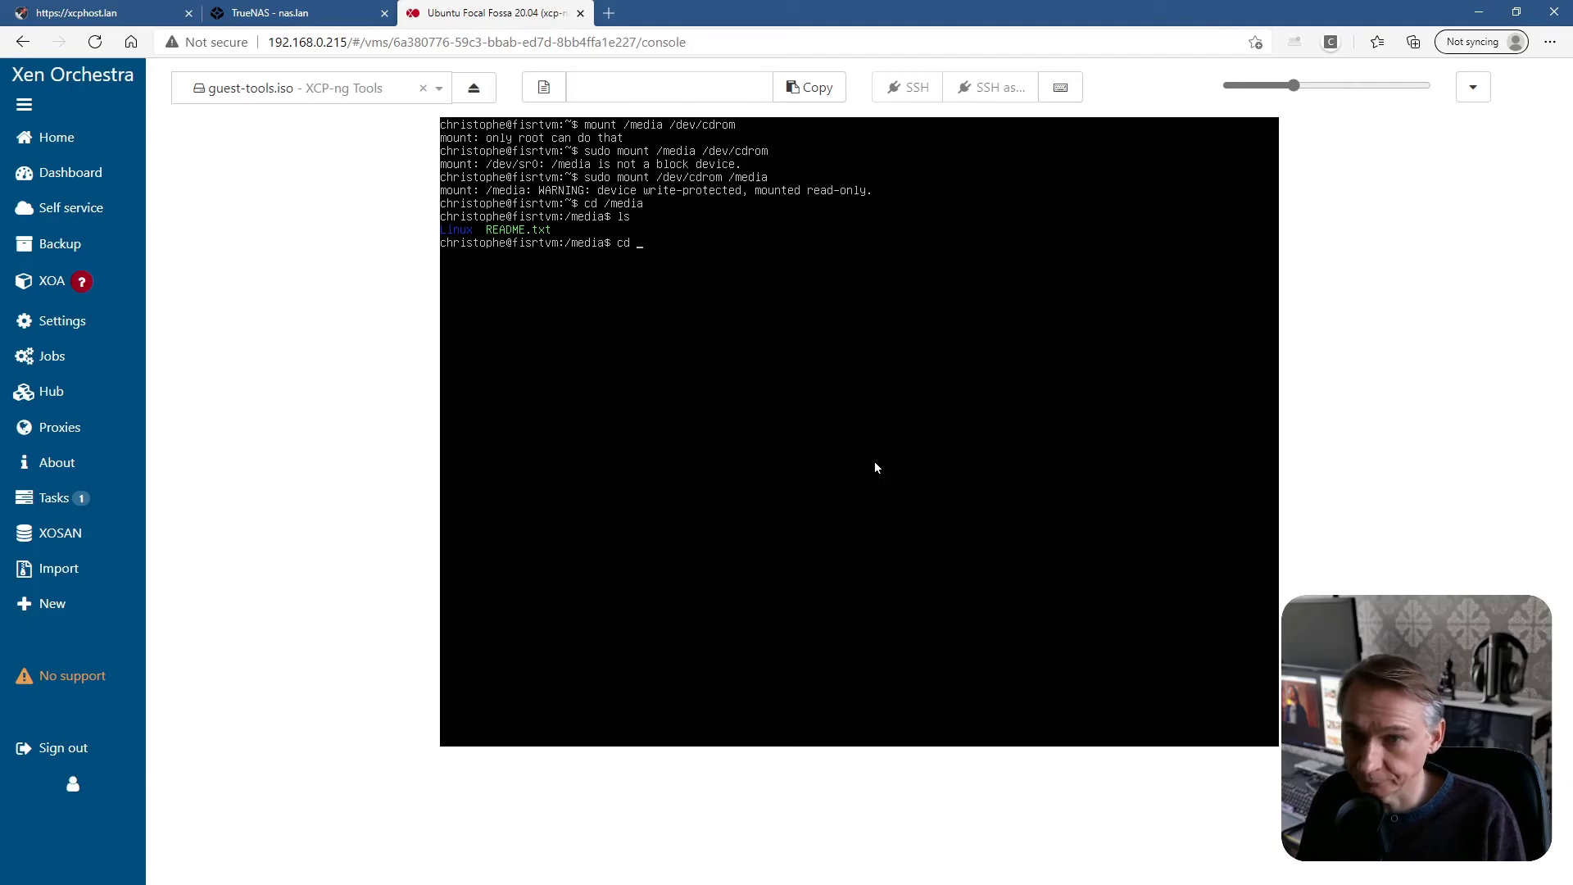
text( L)
key(Tab)
key(Return)
text(ls)
key(Return)
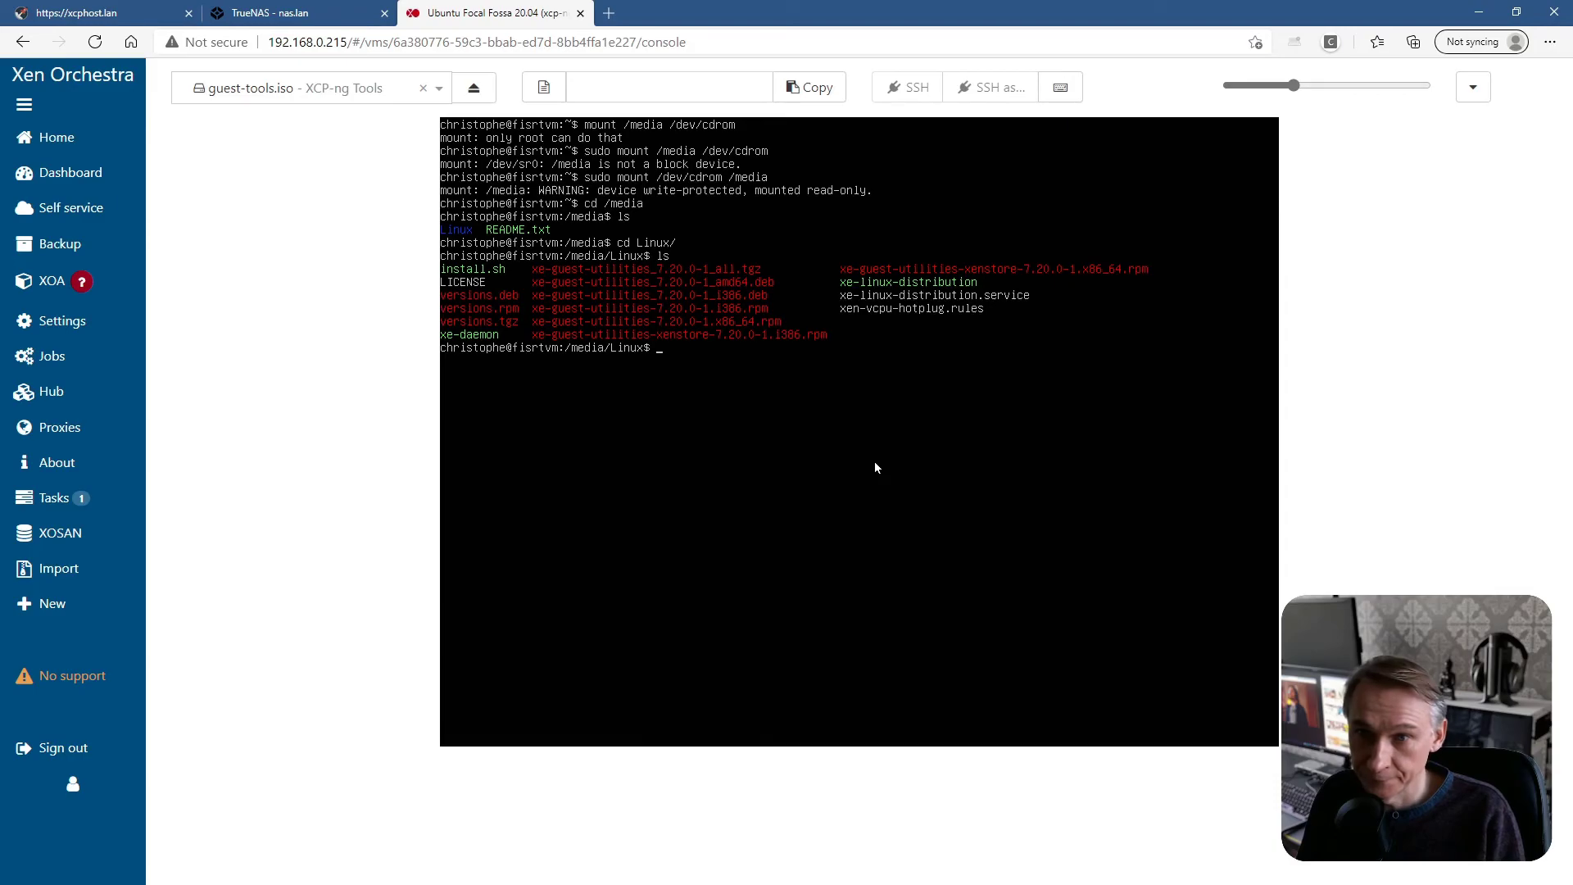
Run sudo ./install.sh to install the Xen guest utilities and accept the listed changes with y
text(./install.sh )
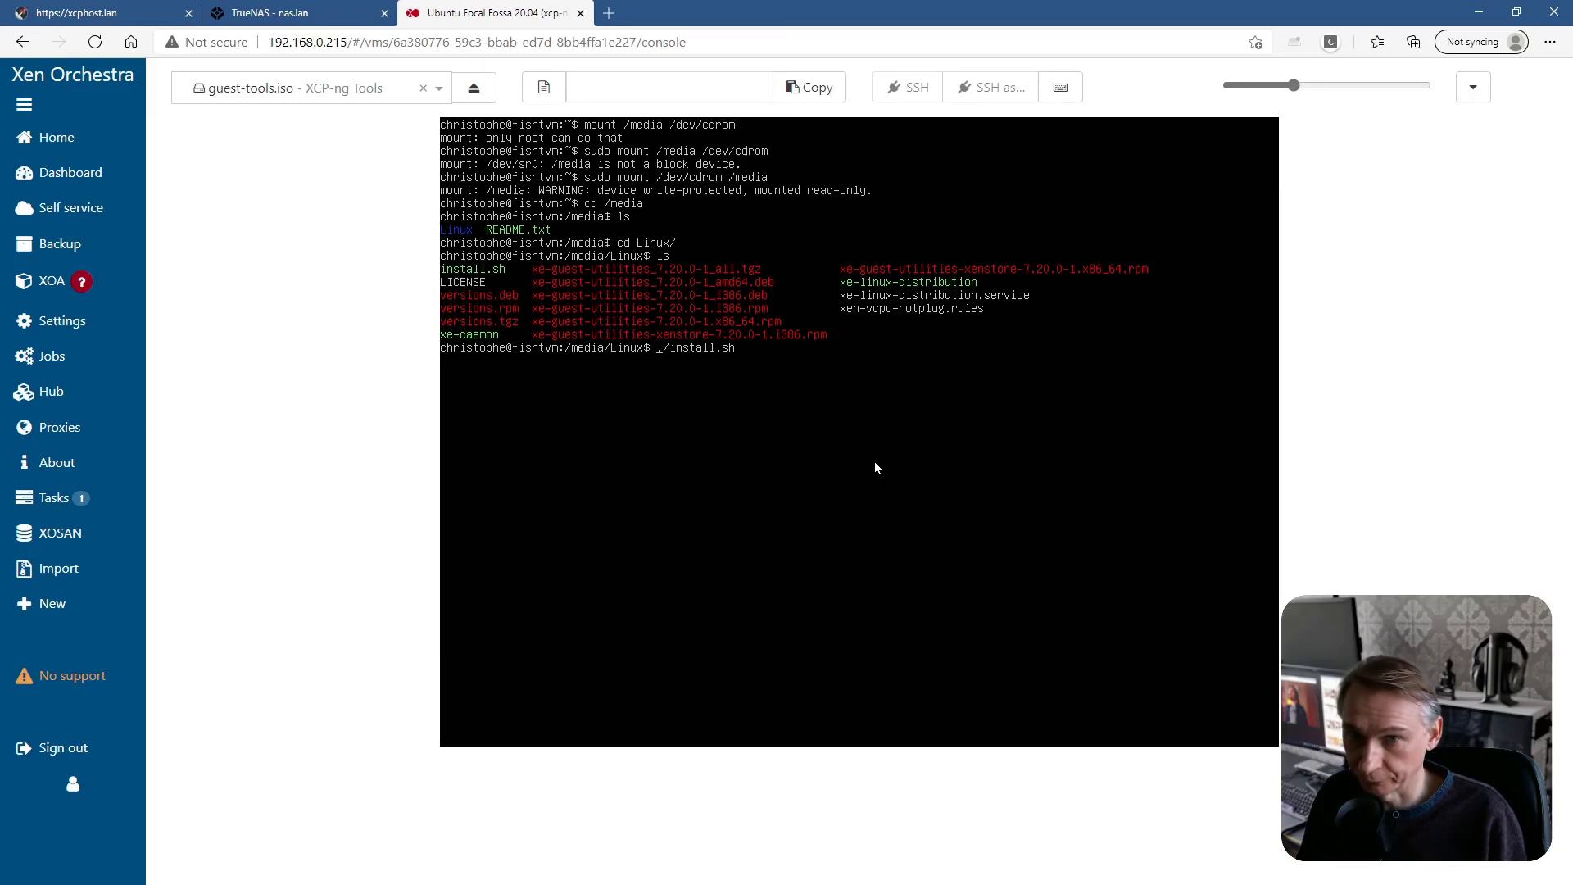
text(sudo)
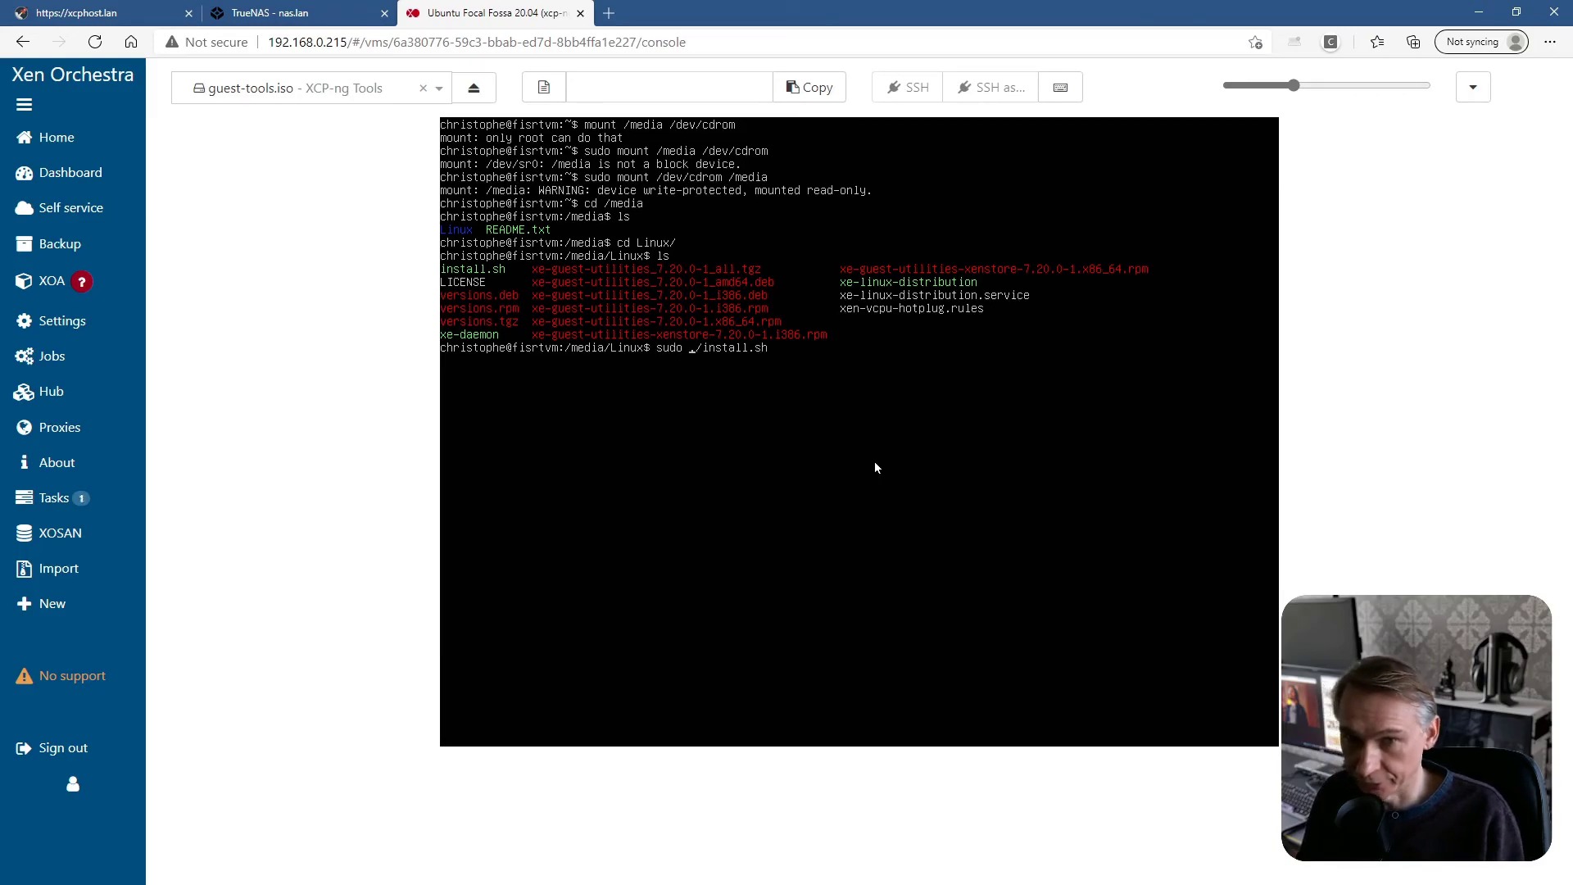
key(Return)
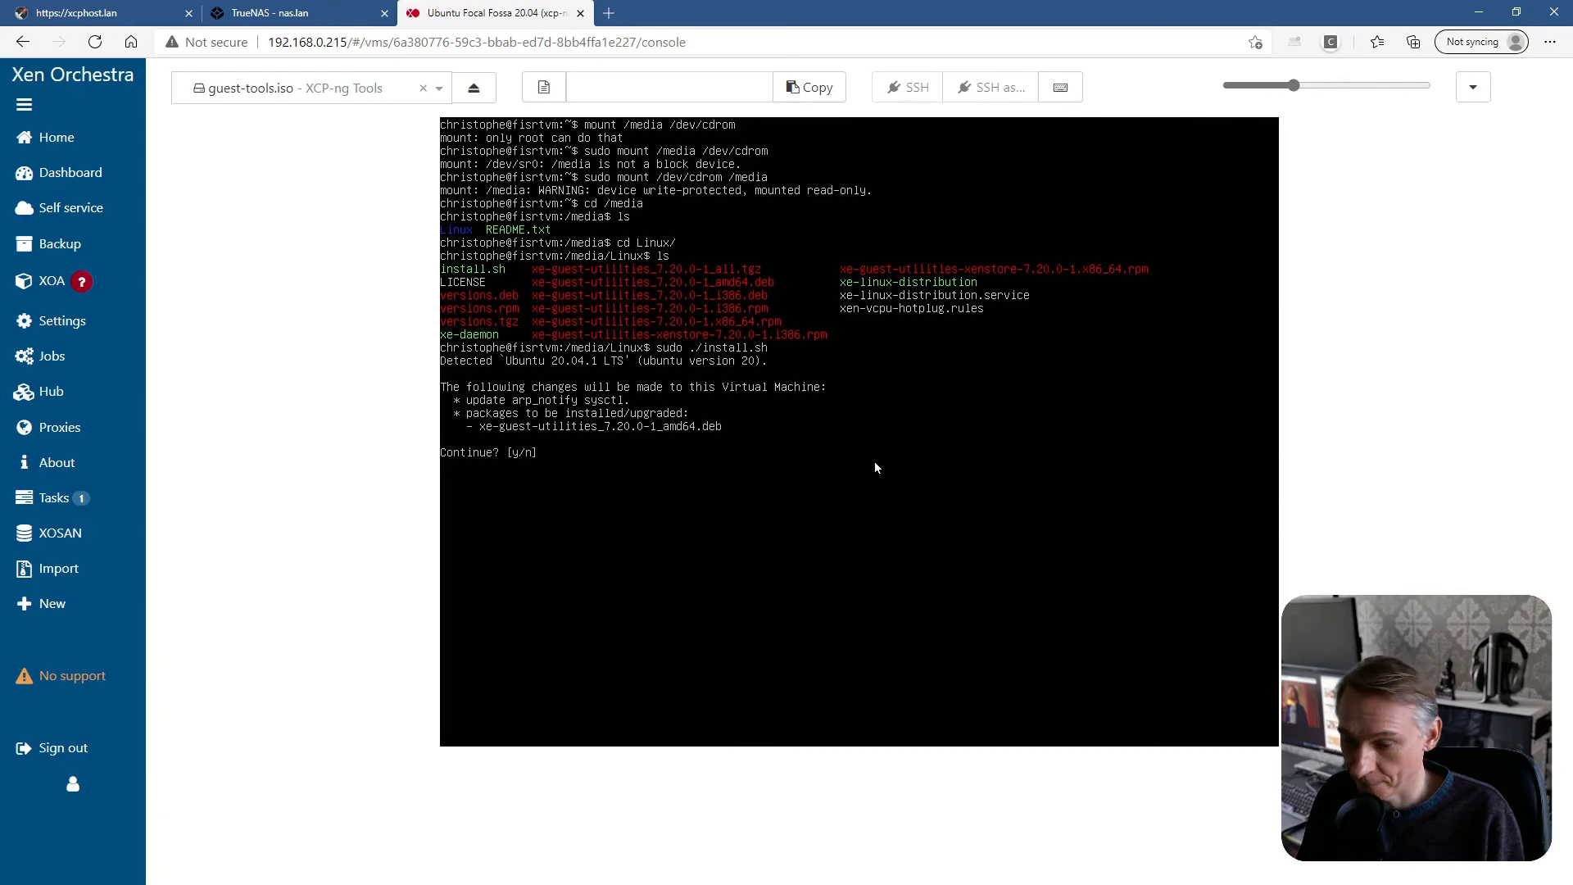
text(y)
key(Return)
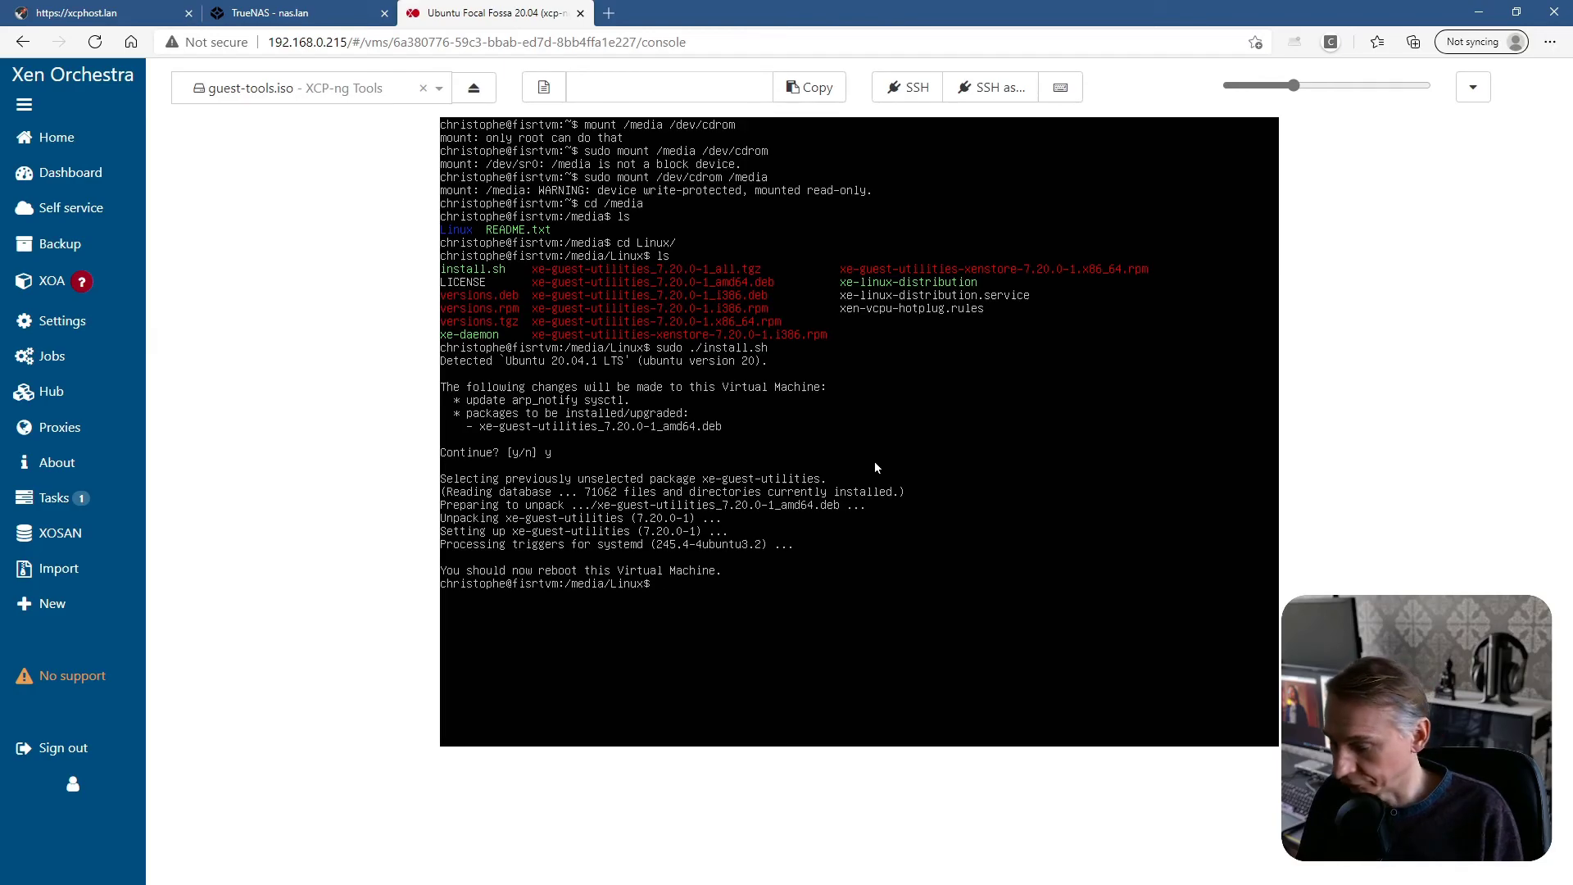
Reboot the VM with sudo reboot and bring up a fresh login prompt in its console
text(sudo r)
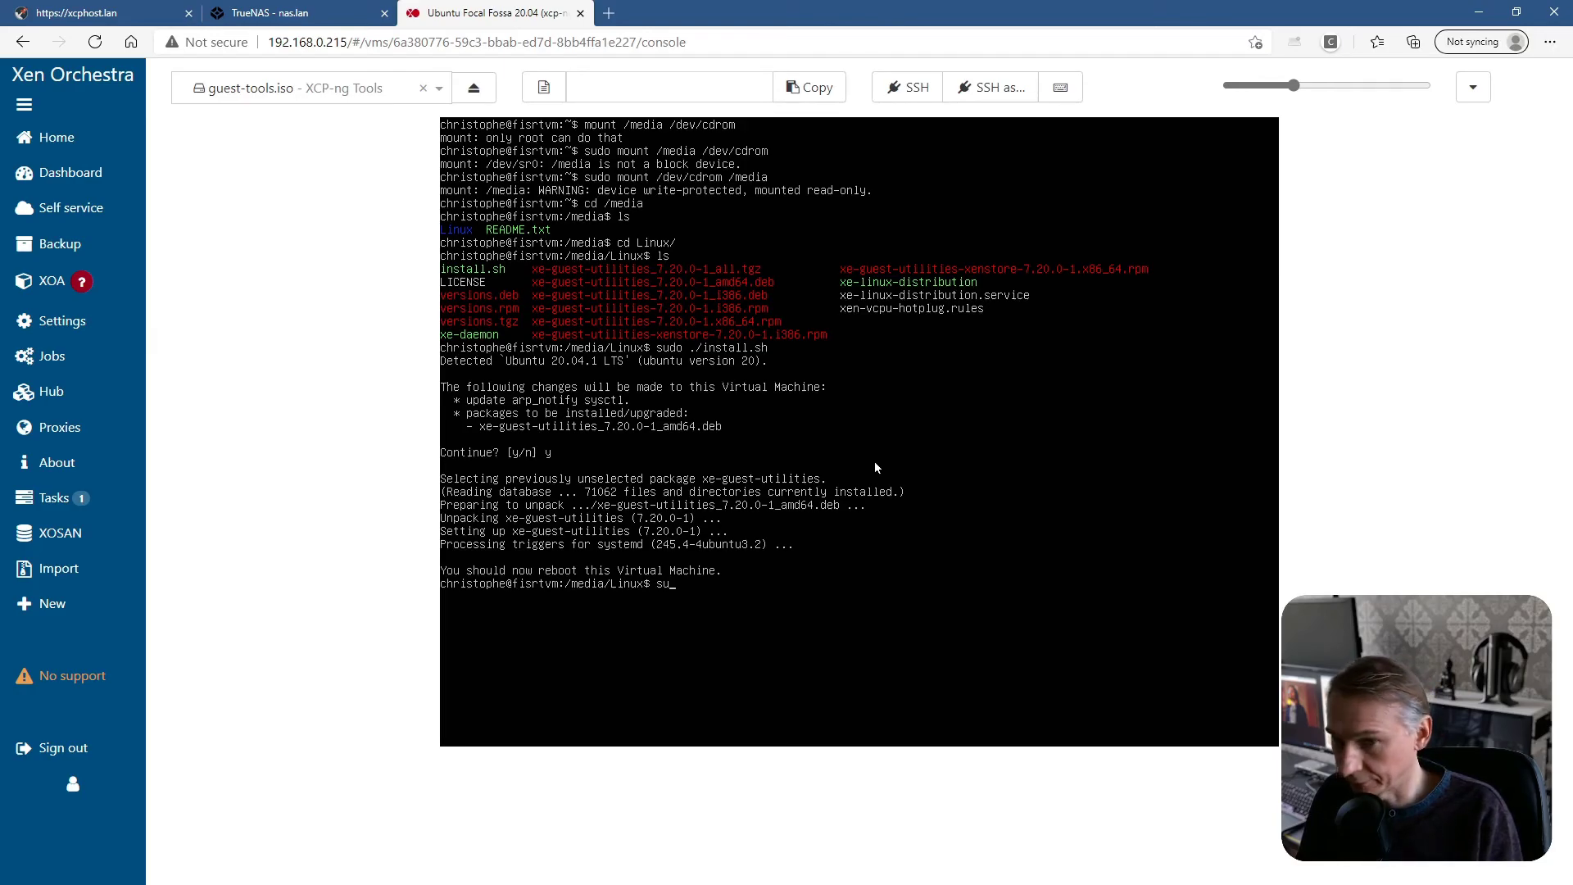
text(eboot)
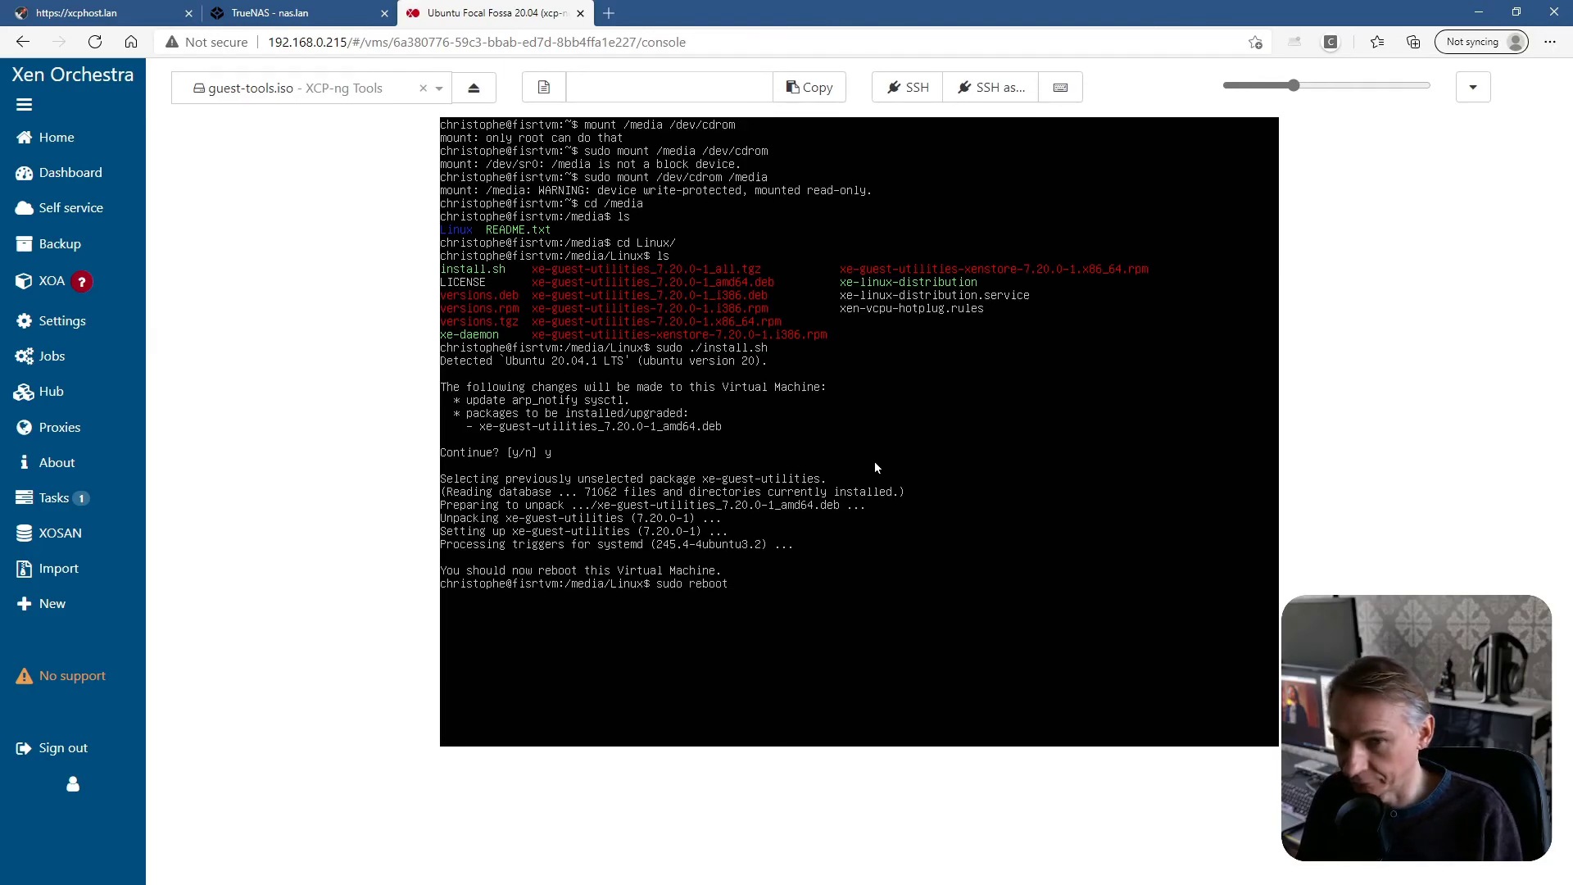
key(Return)
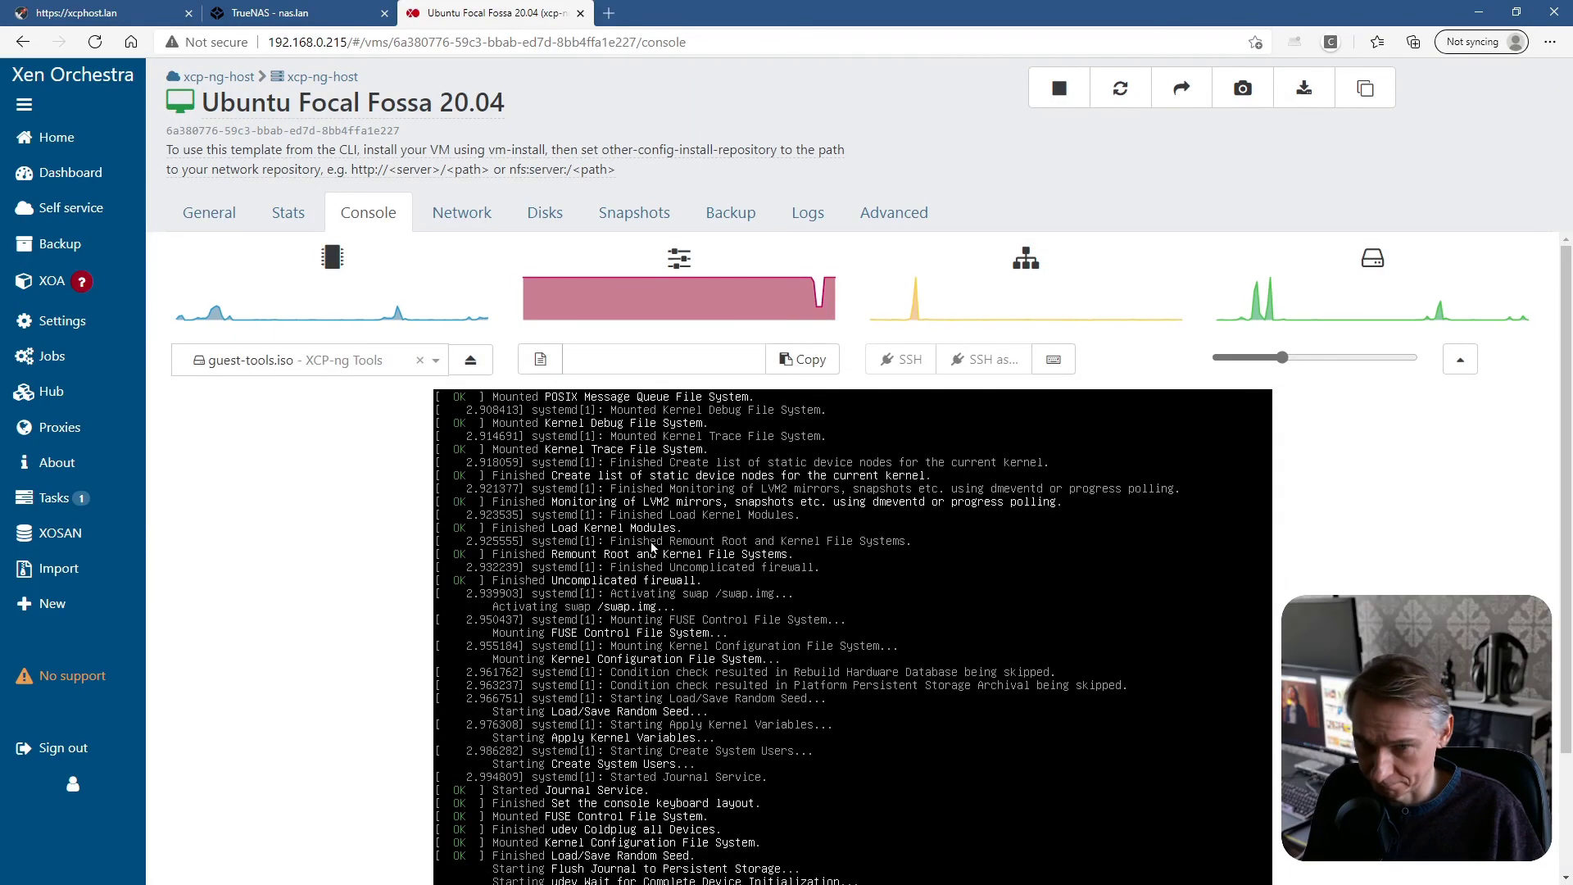
scroll(1319, 491, down, 2)
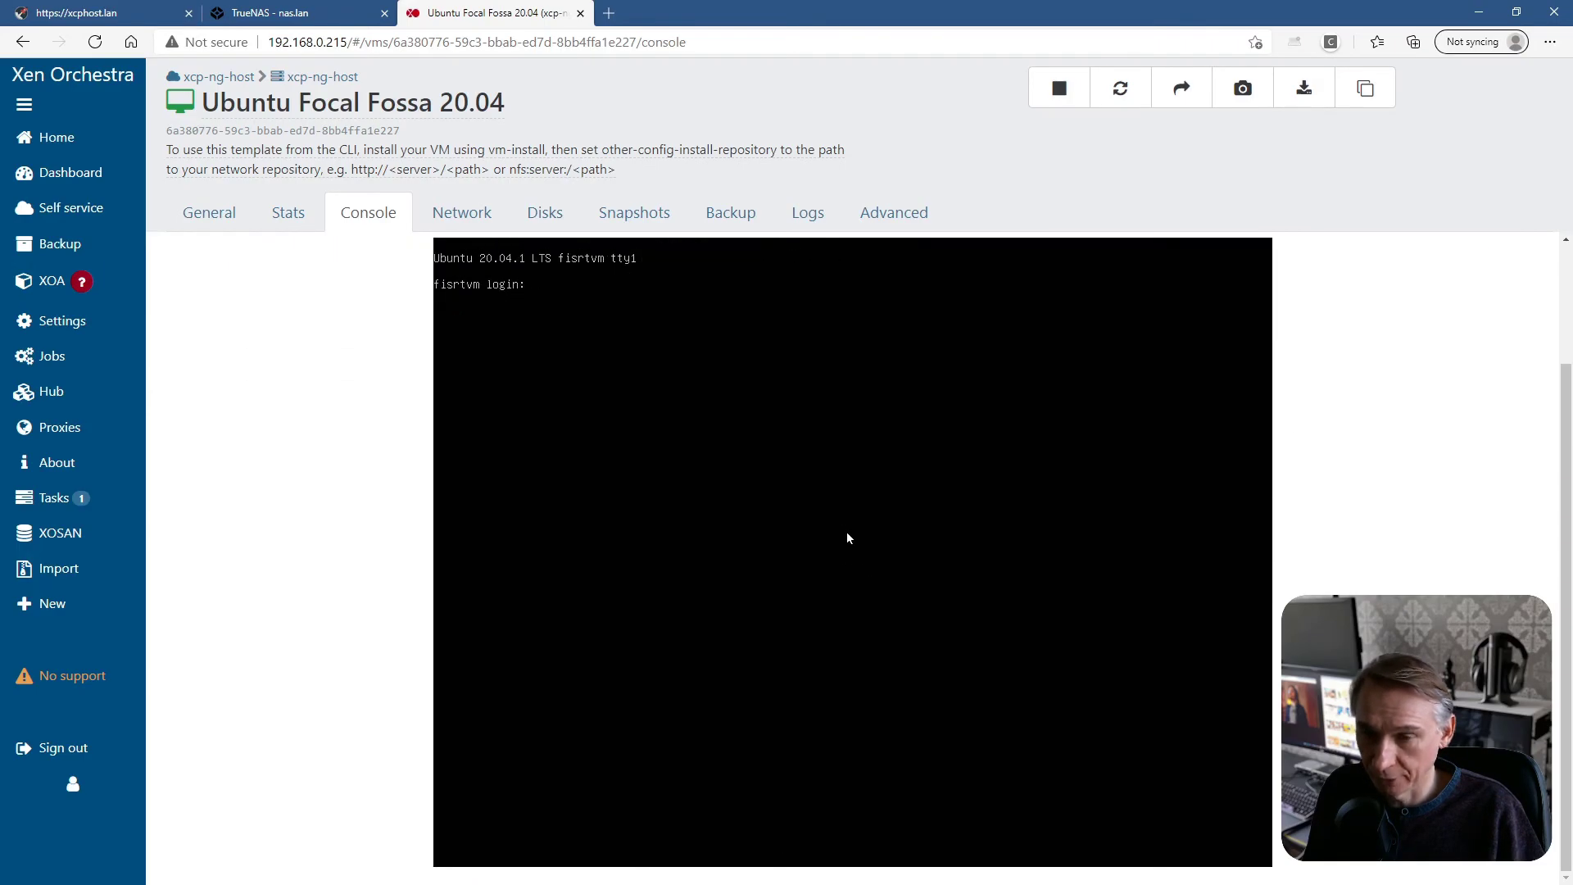
key(Return)
key(Return)
key(Return)
key(Return)
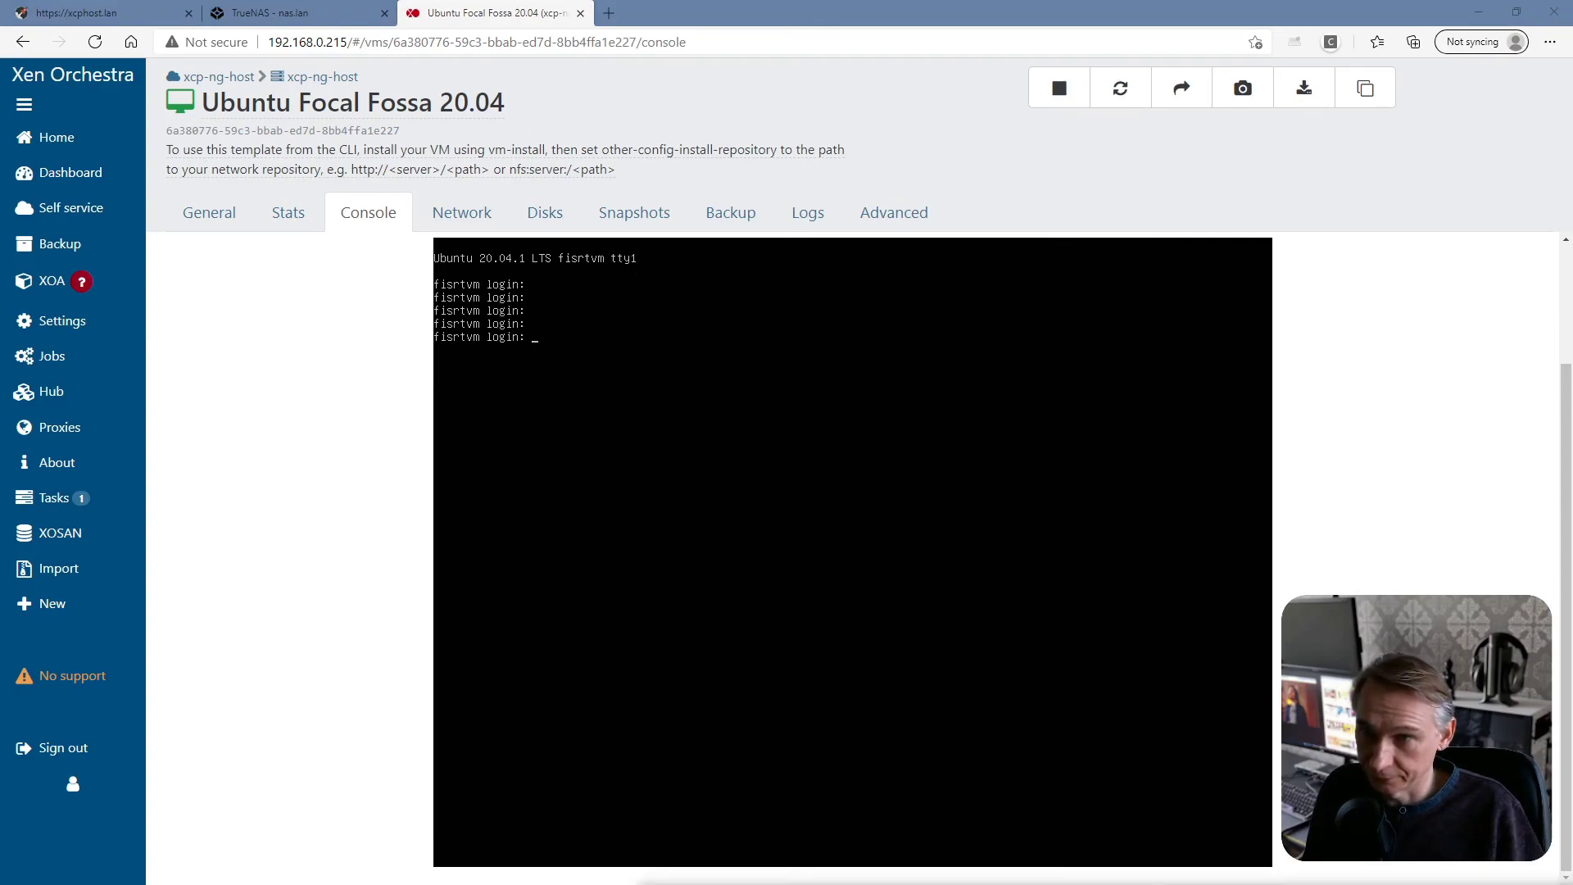
Check the VM's general overview and its CPU, memory, network and disk statistics for the last 10 minutes
click(228, 213)
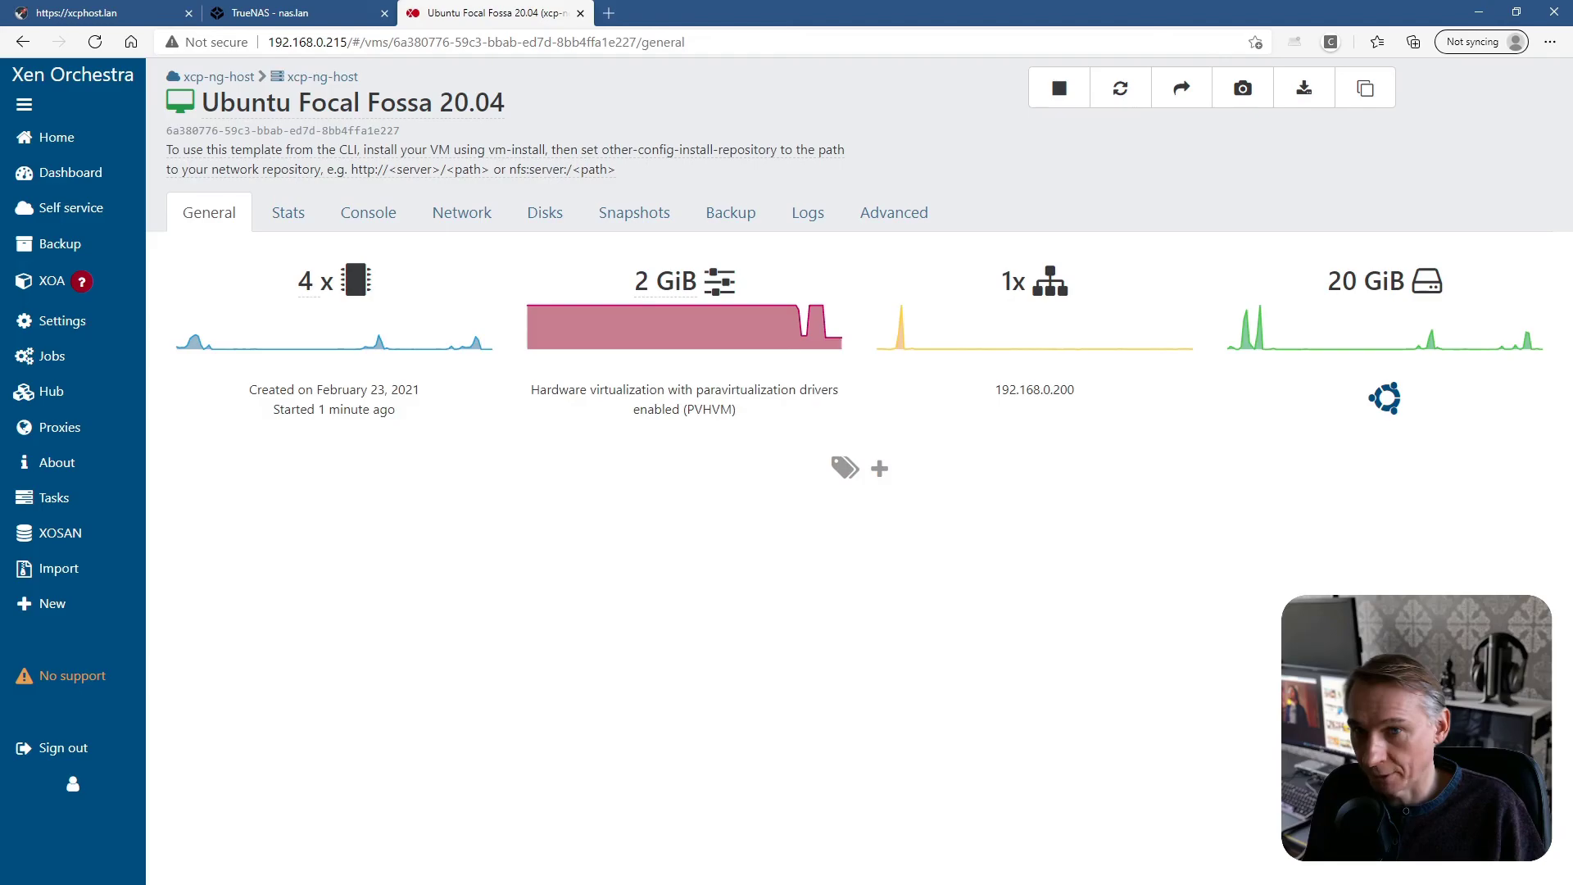
key(alt+Tab)
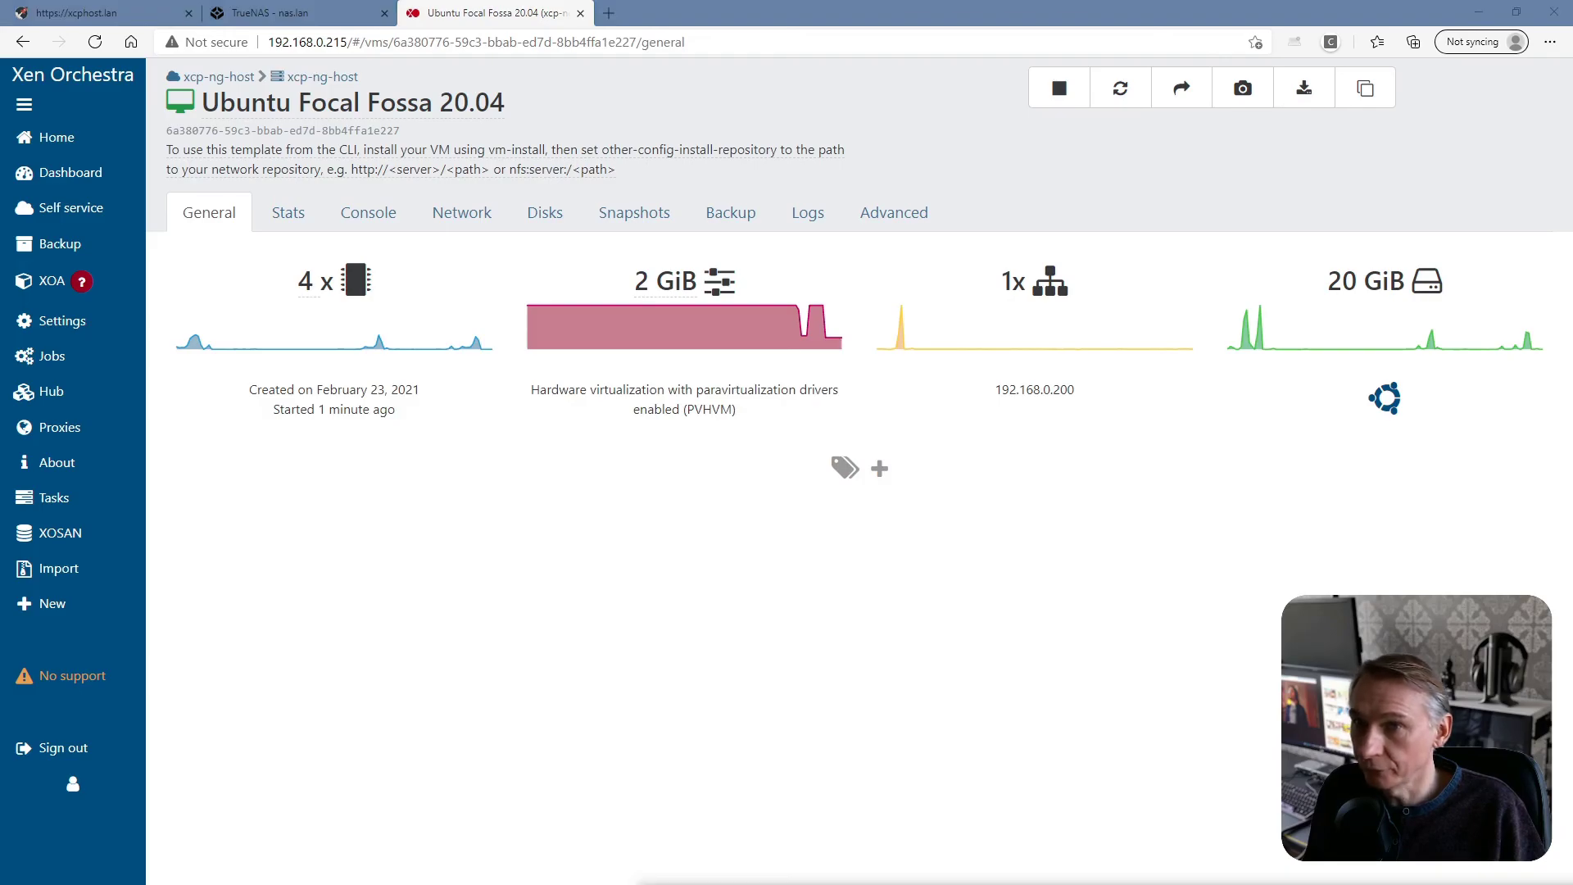
key(alt+Tab)
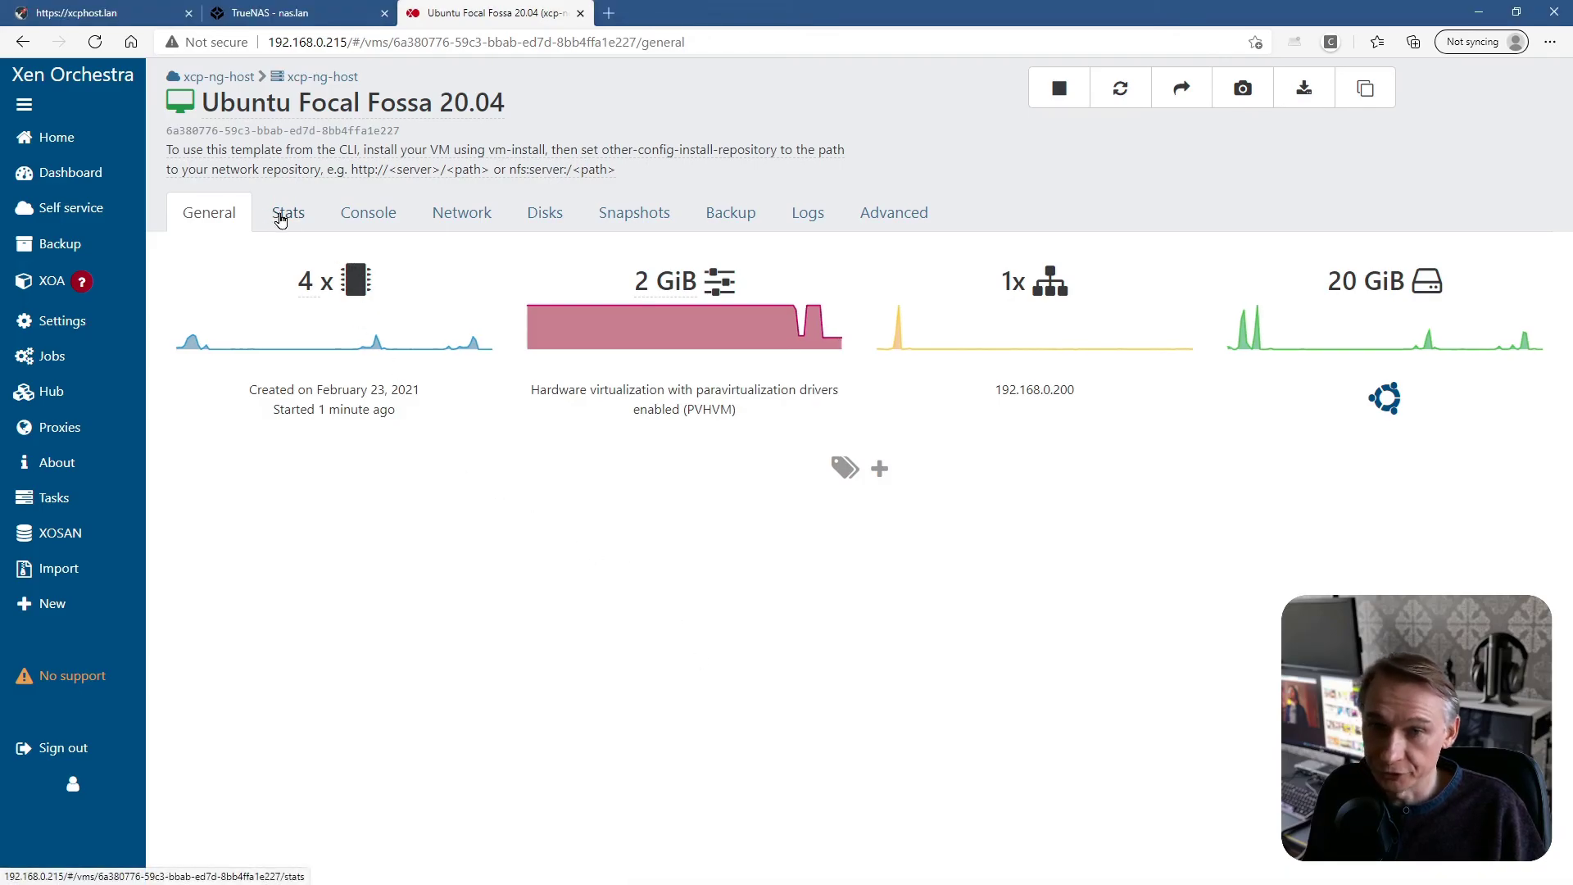
click(298, 217)
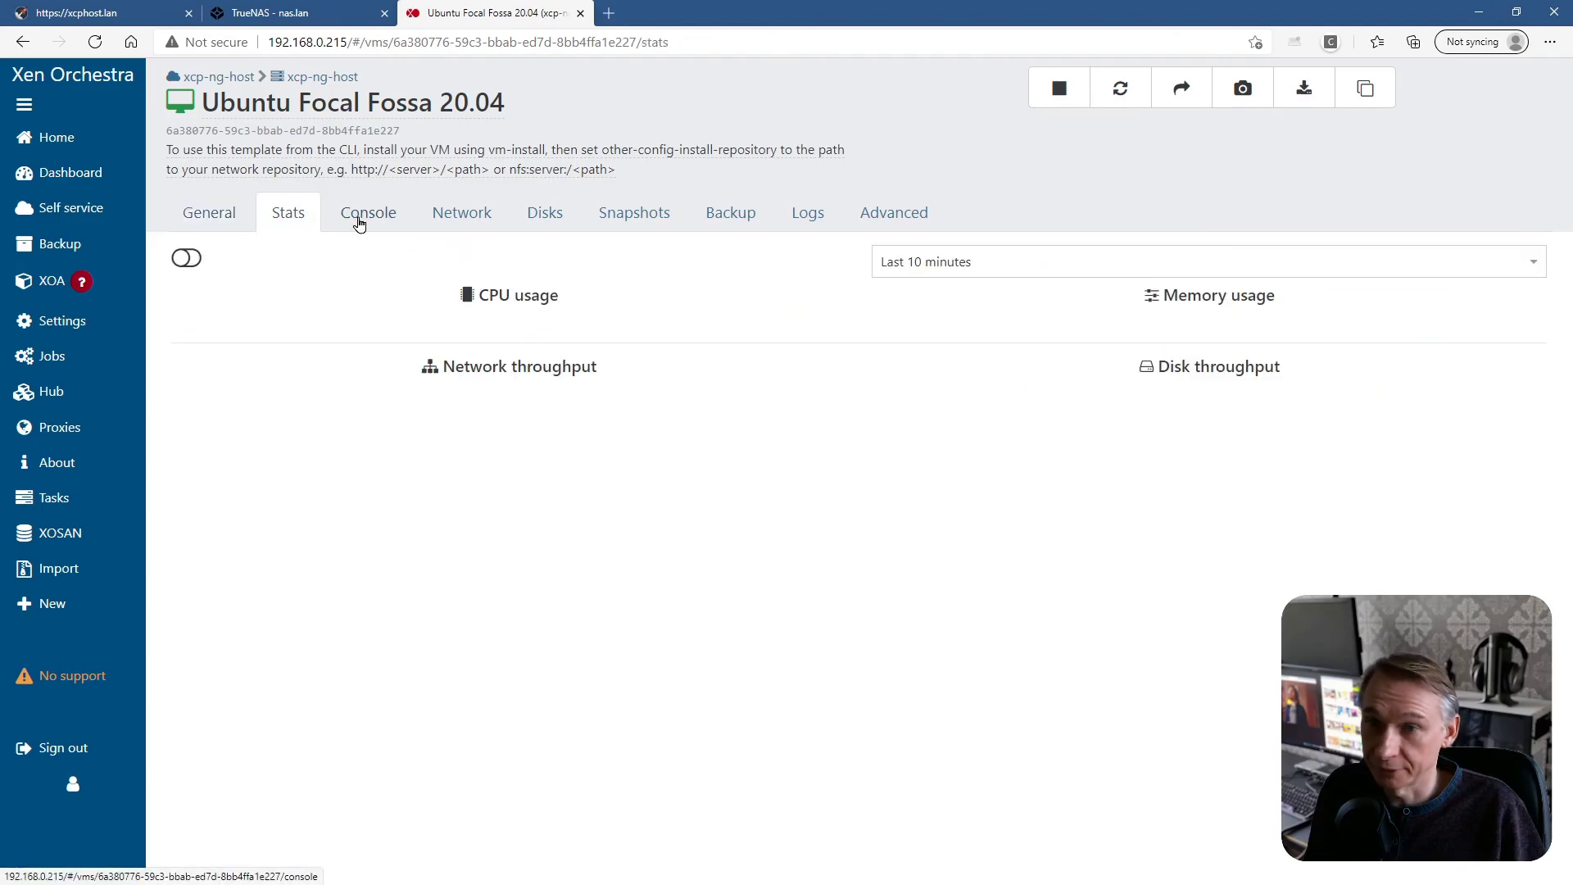
click(358, 223)
click(284, 217)
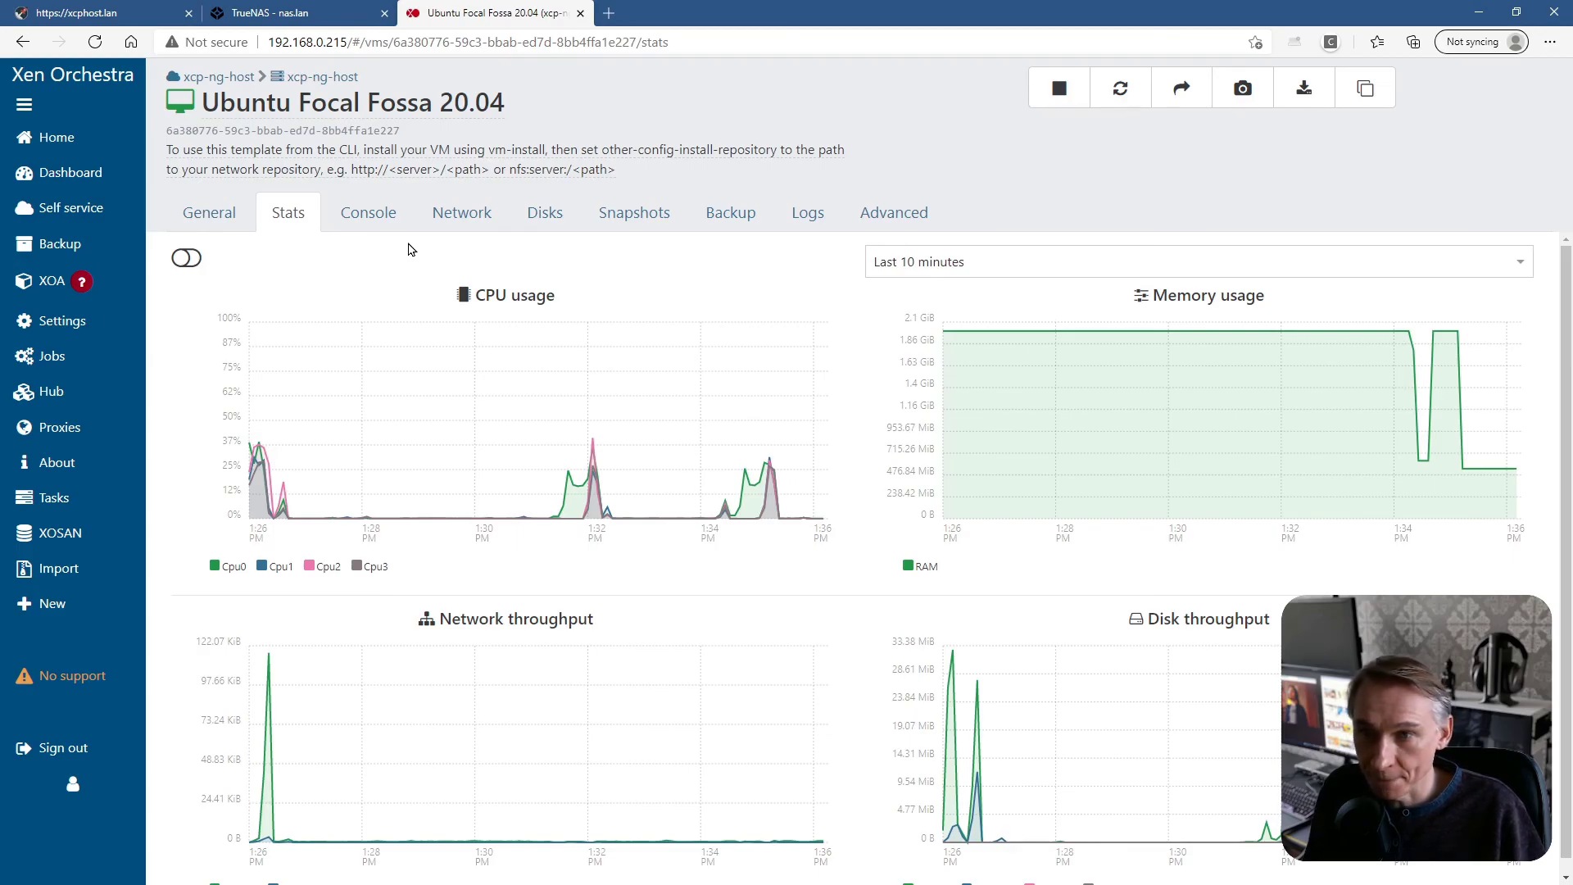
Look through the VM's console, network, disks, snapshots, backup and logs pages
click(391, 222)
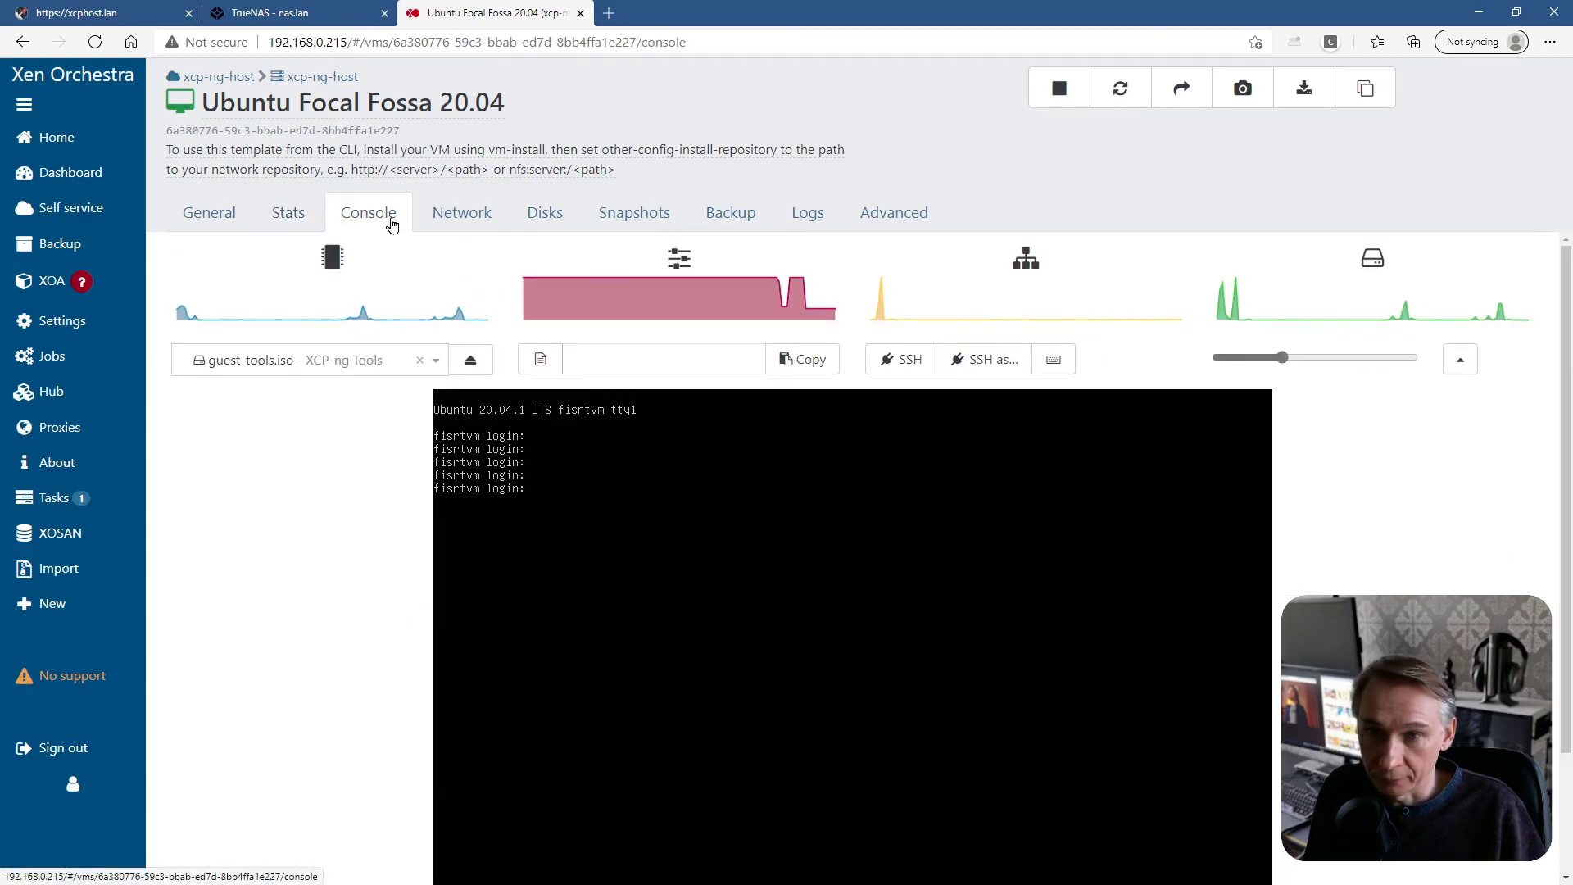
click(475, 219)
click(557, 219)
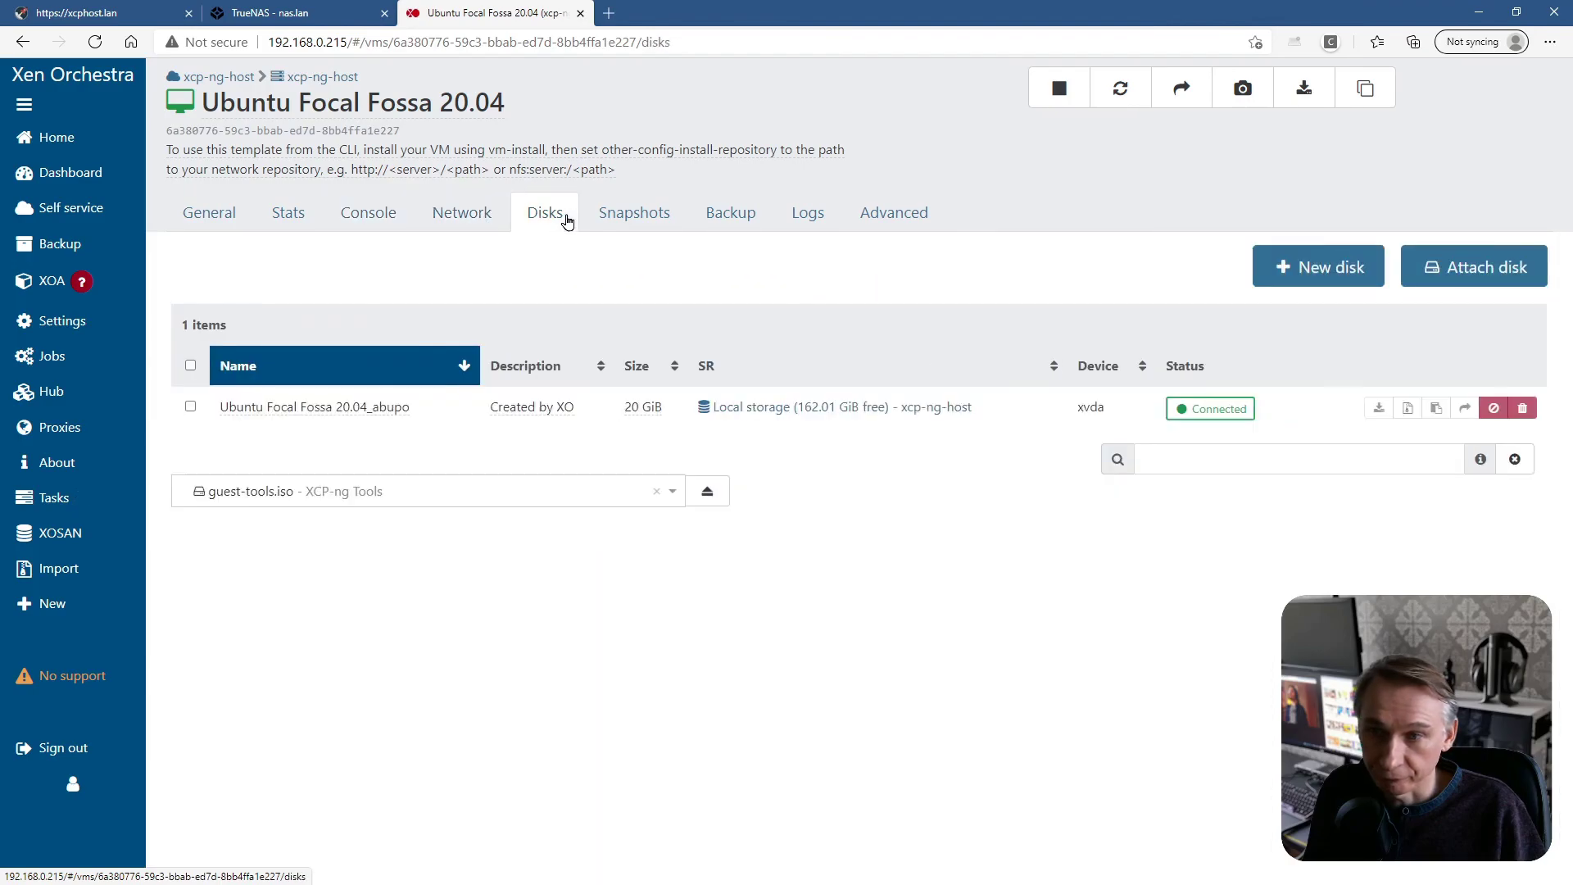
click(642, 215)
click(721, 219)
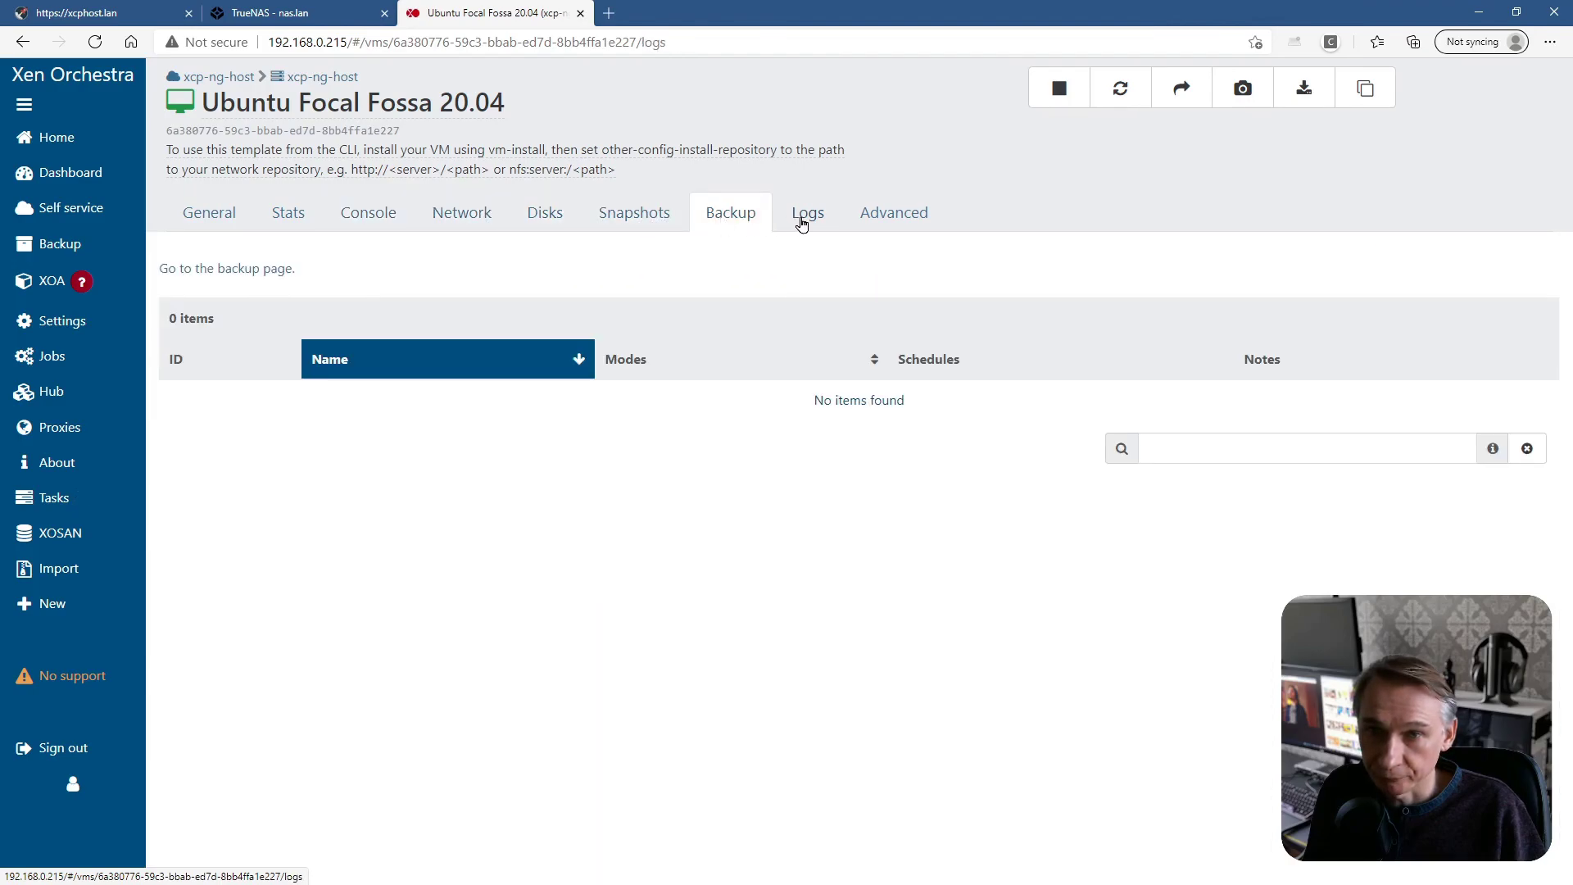
click(800, 221)
Review the VM's advanced settings, from boot order to VM limits and guest OS details, and return to its general overview
click(913, 221)
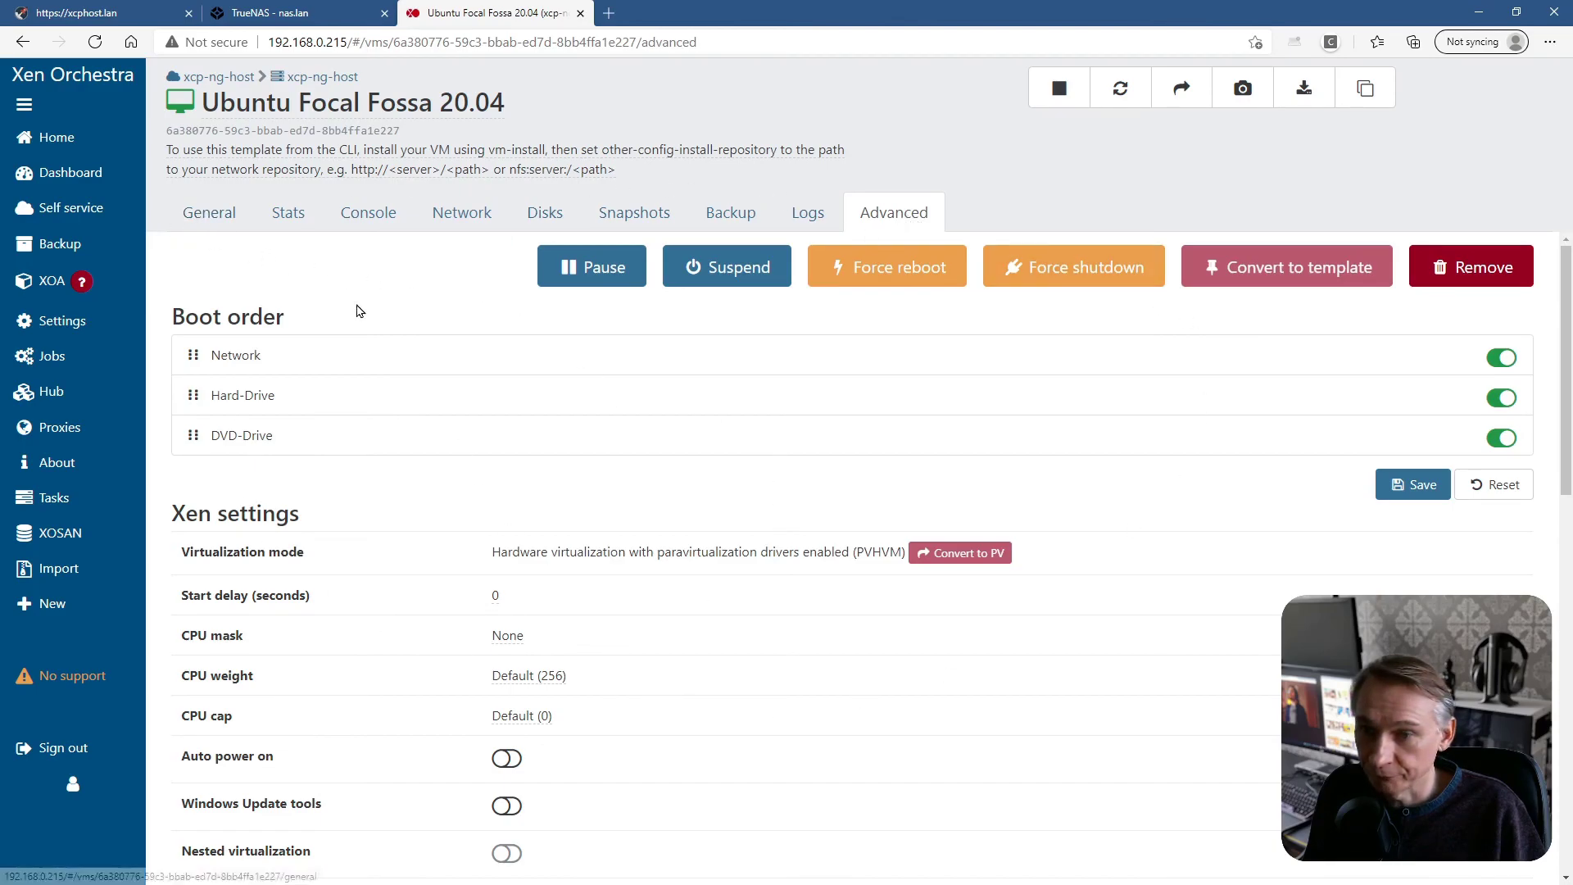
scroll(578, 444, down, 3)
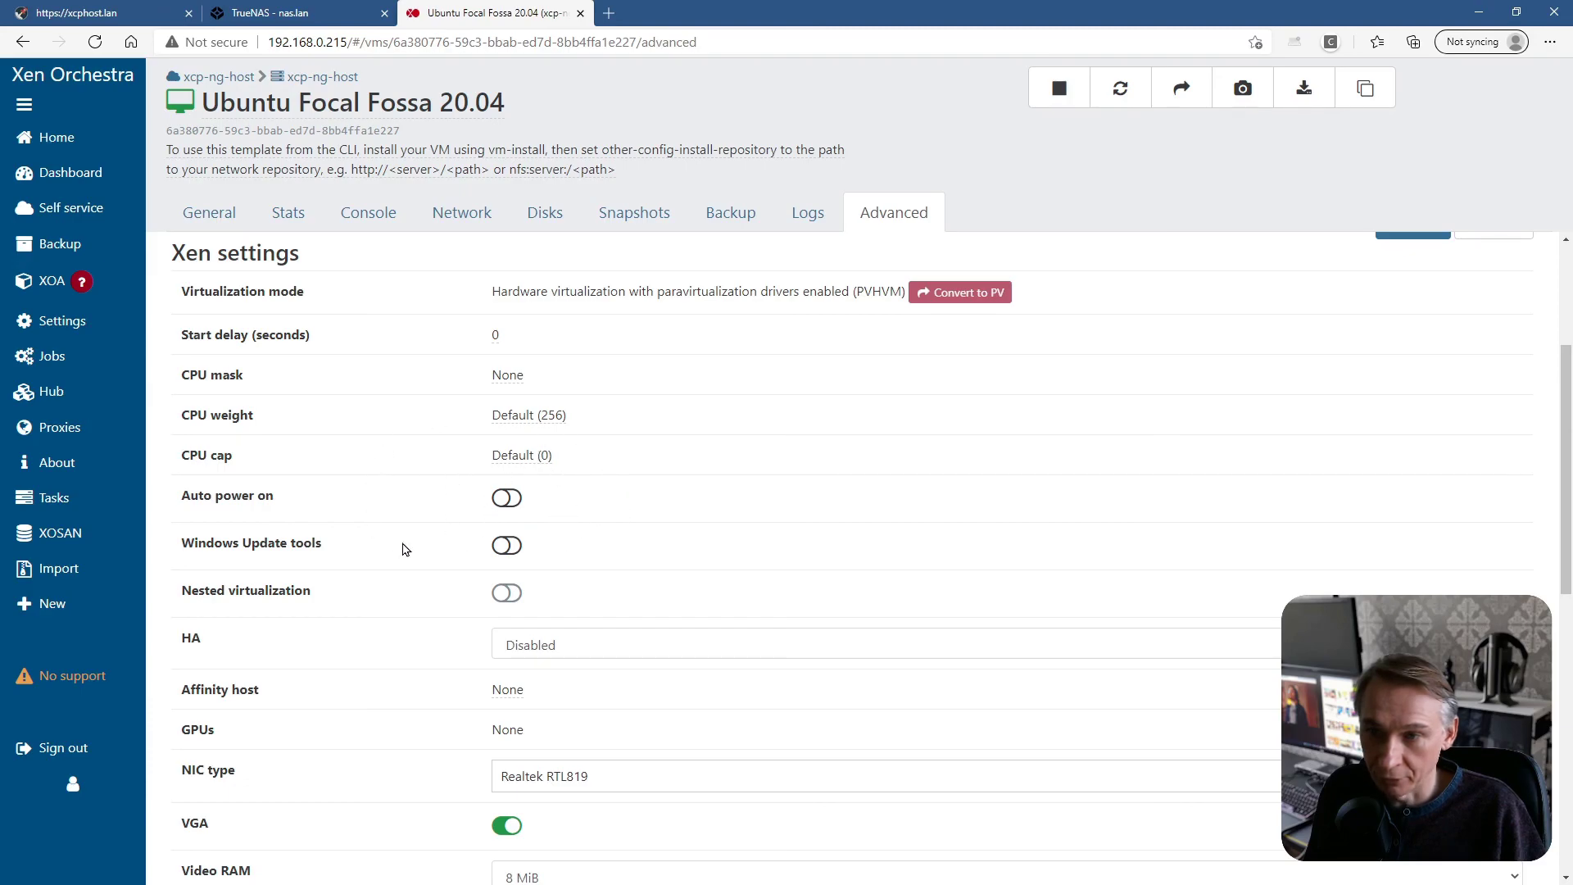
scroll(562, 504, down, 2)
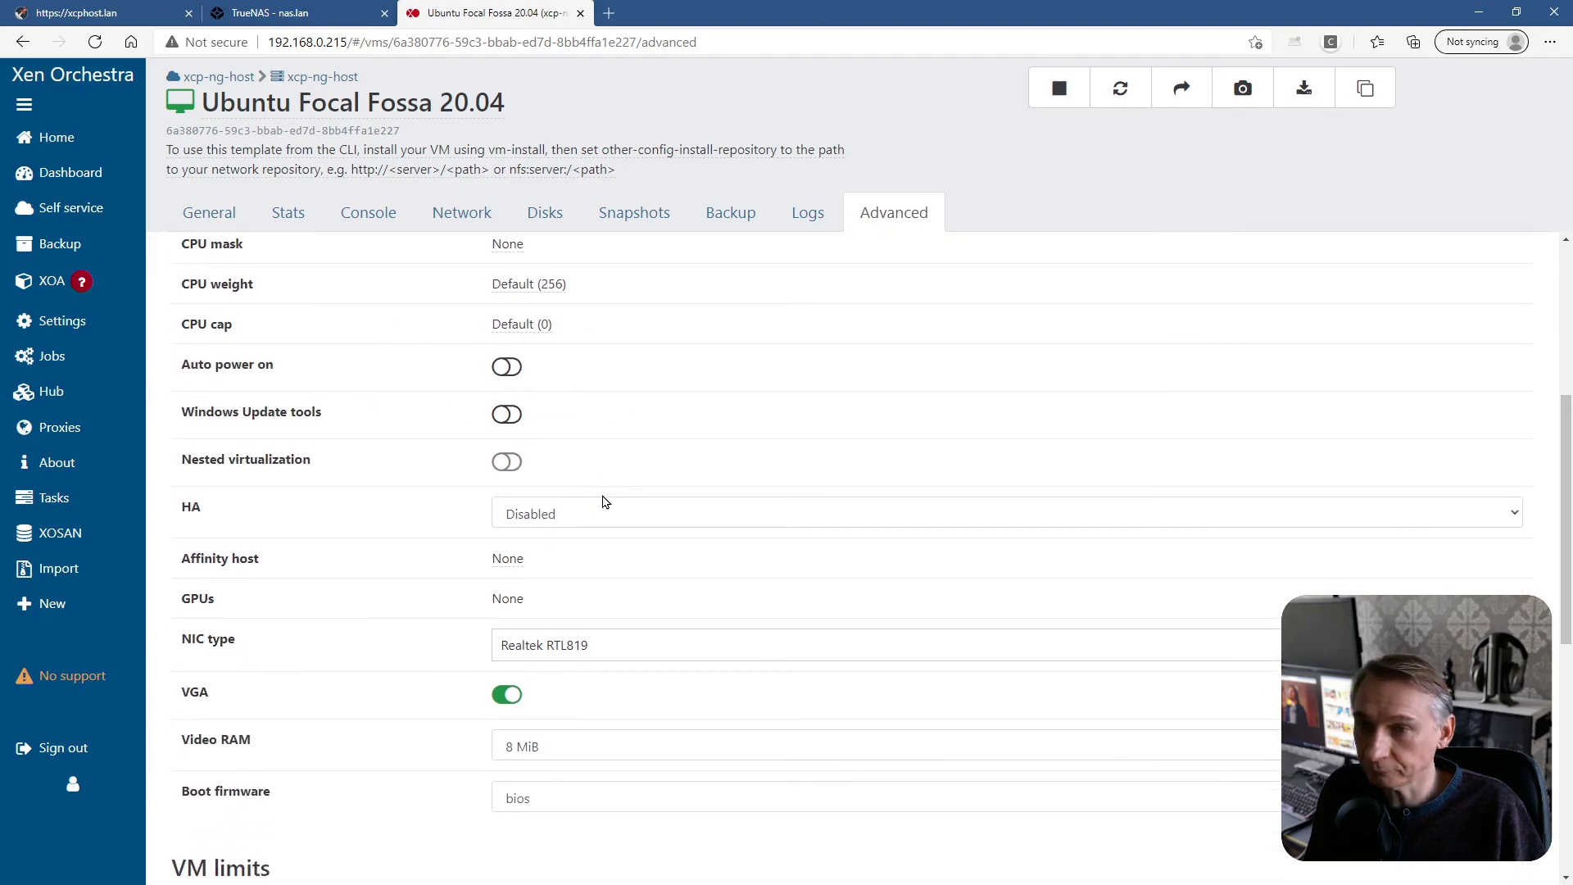
scroll(628, 492, down, 6)
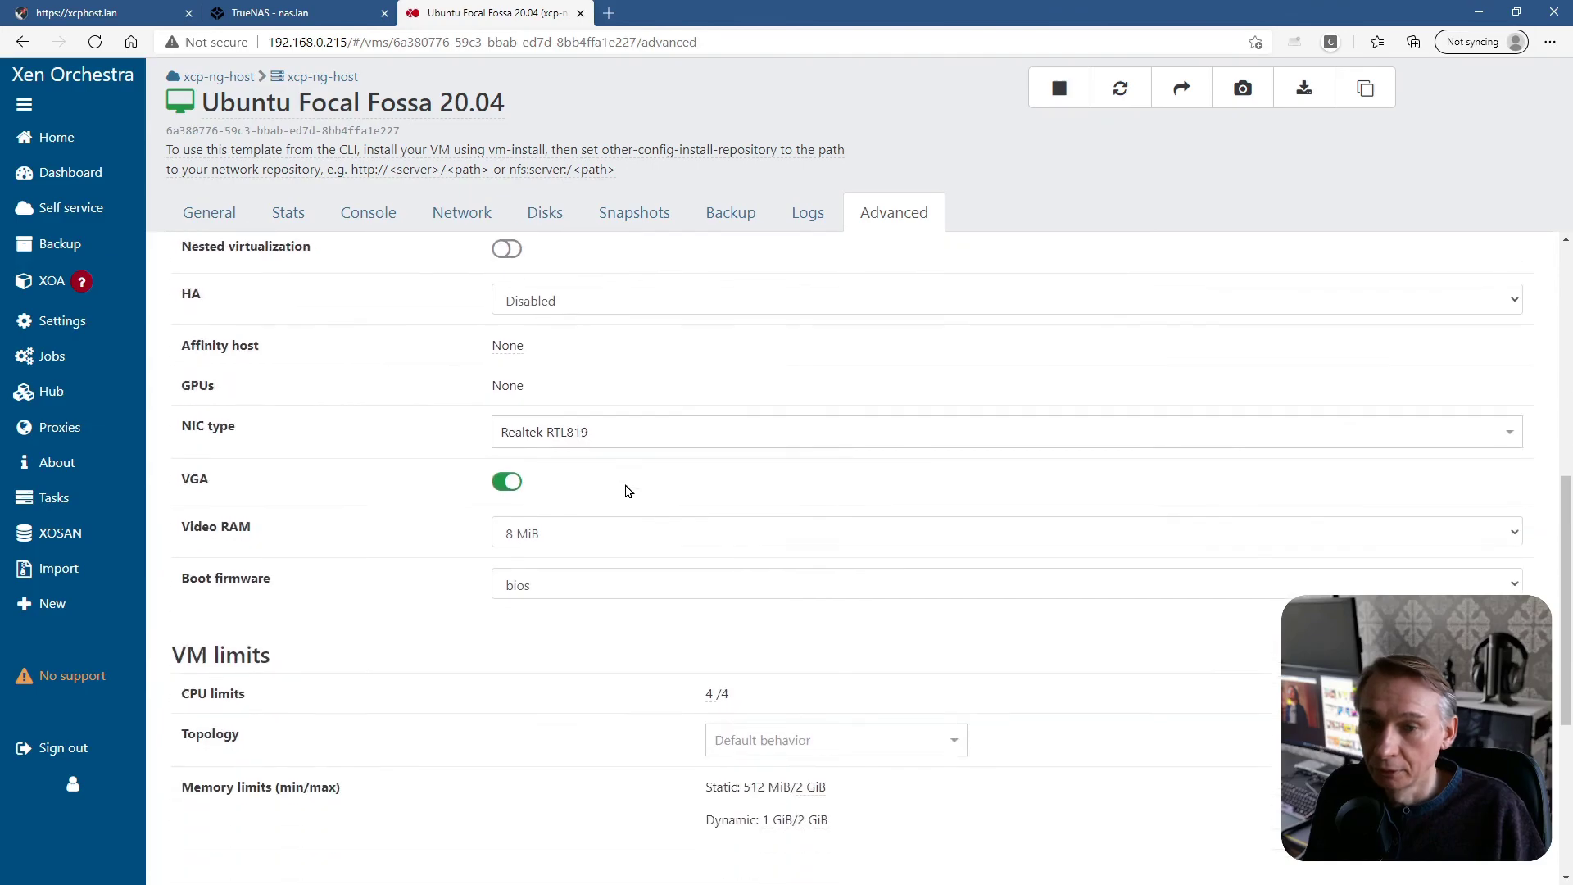
scroll(627, 494, down, 1)
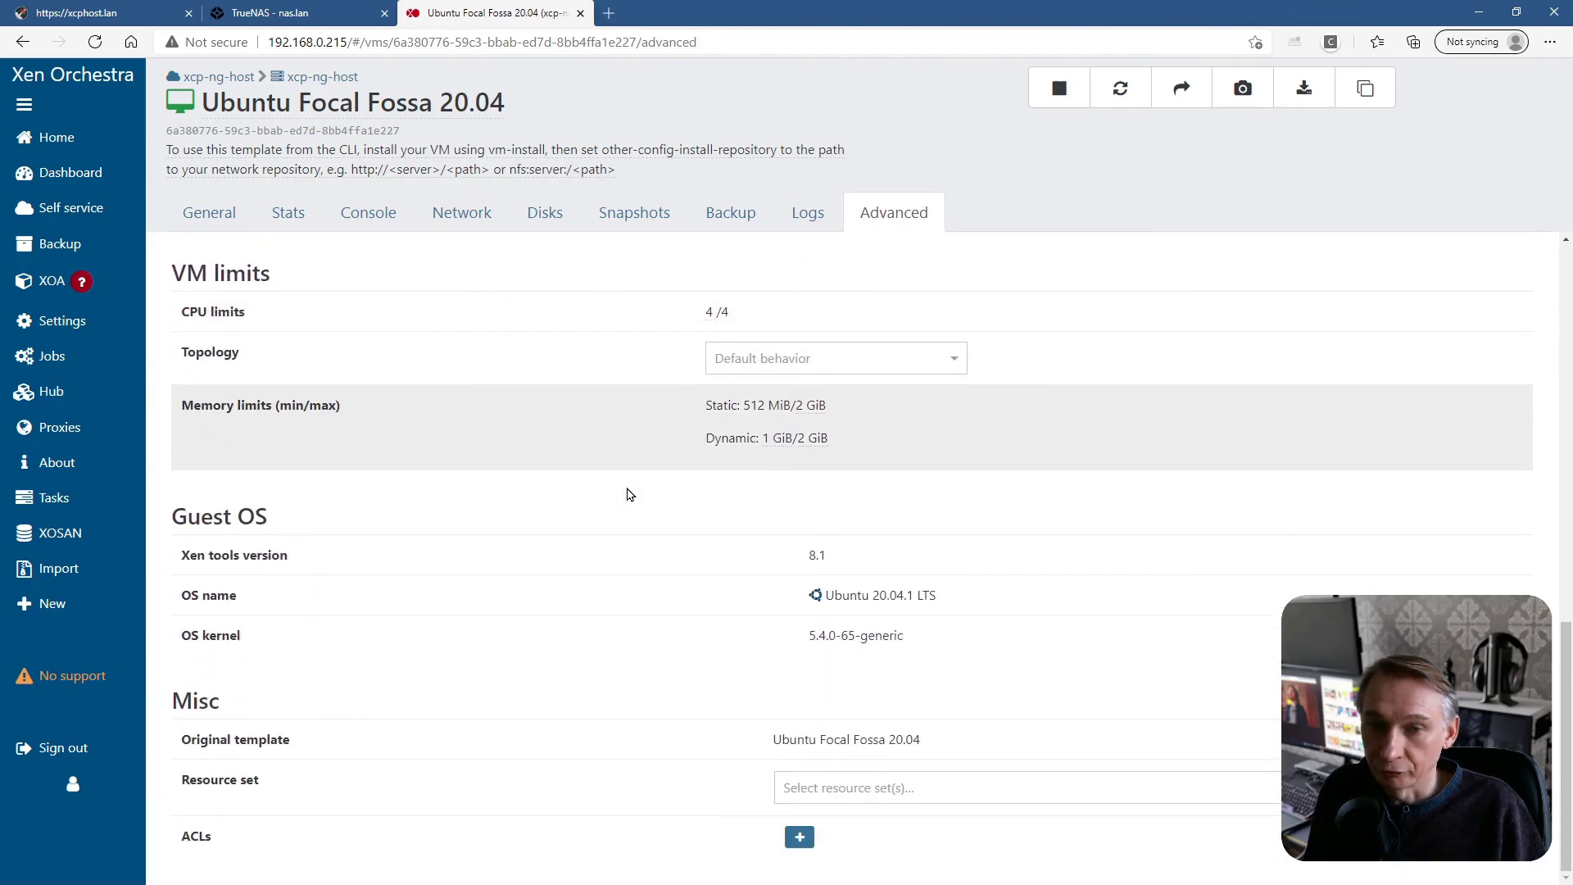
scroll(633, 503, up, 10)
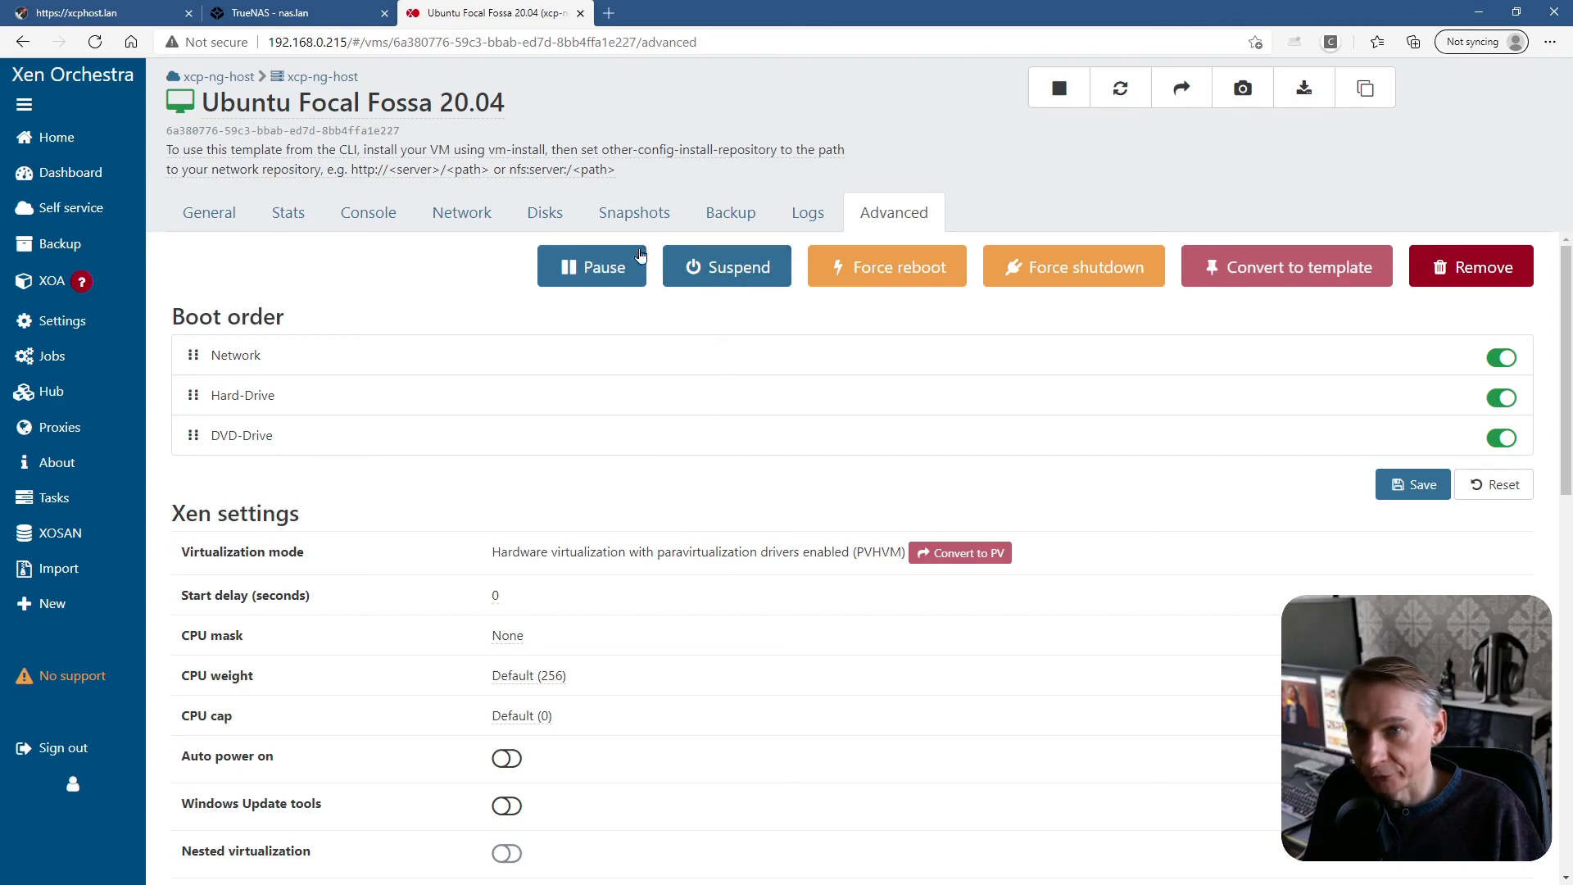
click(199, 222)
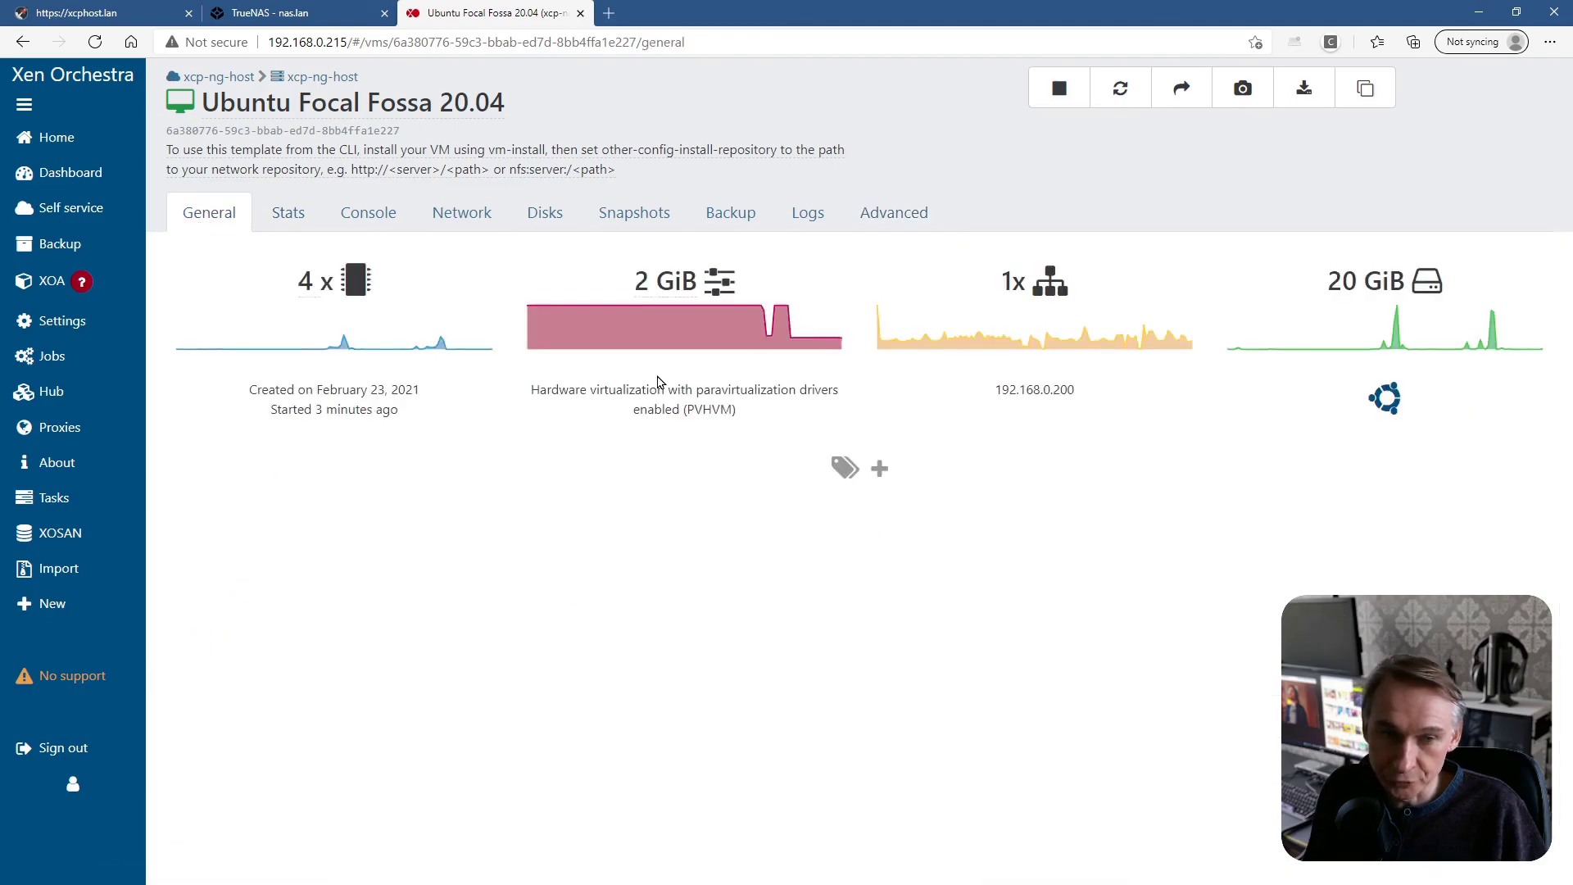